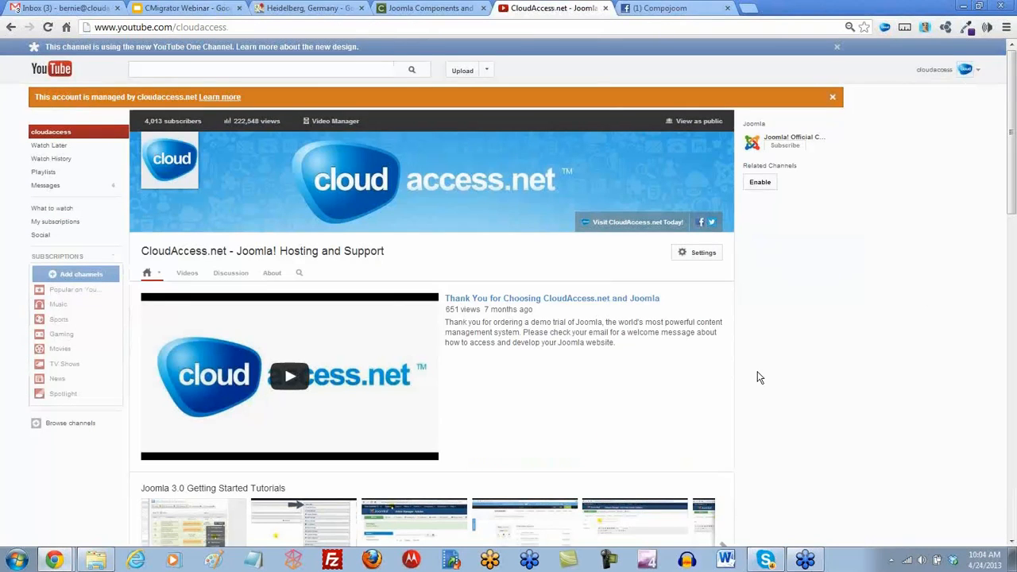
Browse the CloudAccess.net channel's Joomla tutorial collections, then switch to the Heidelberg, Germany map
{"action": "scroll", "coordinate": [767, 371], "scroll_direction": "down", "scroll_amount": 1}
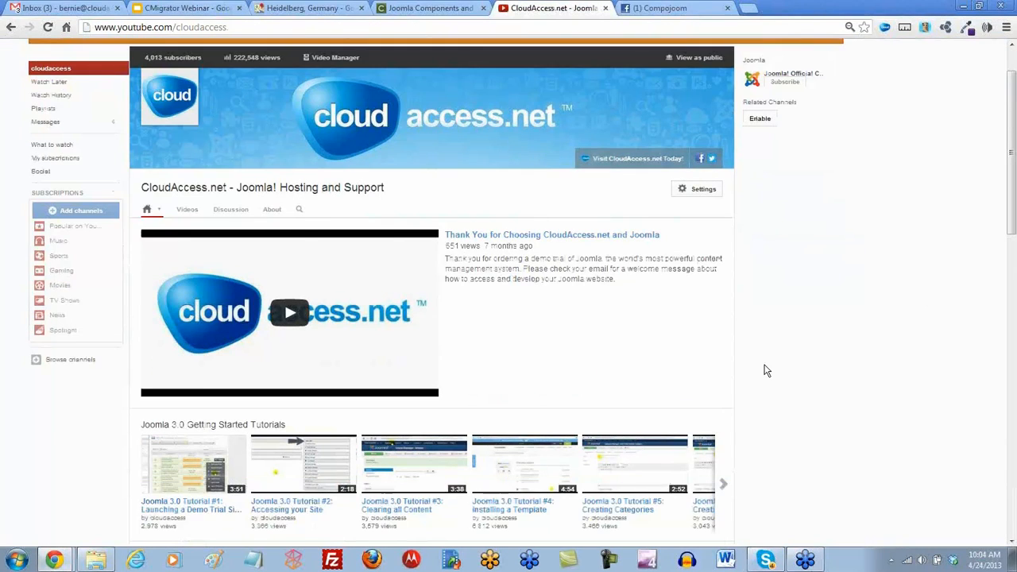
{"action": "scroll", "coordinate": [767, 371], "scroll_direction": "down", "scroll_amount": 4}
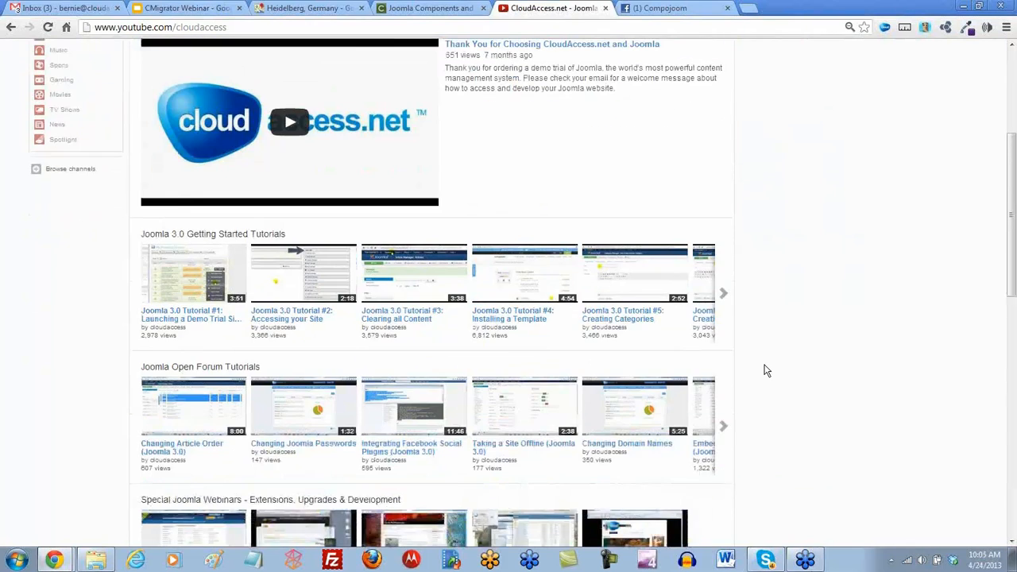
{"action": "scroll", "coordinate": [767, 371], "scroll_direction": "down", "scroll_amount": 3}
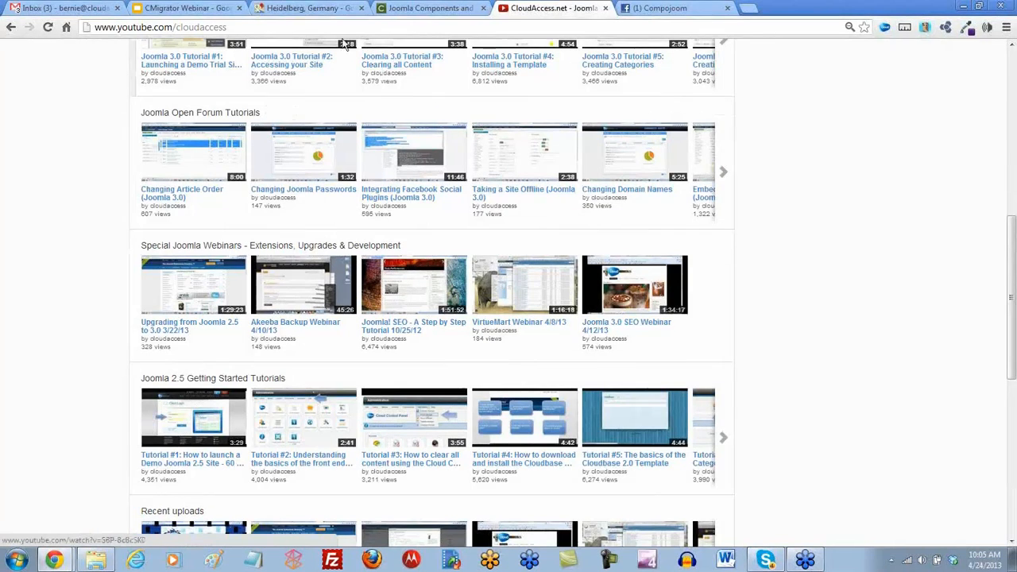
{"action": "left_click", "coordinate": [315, 10]}
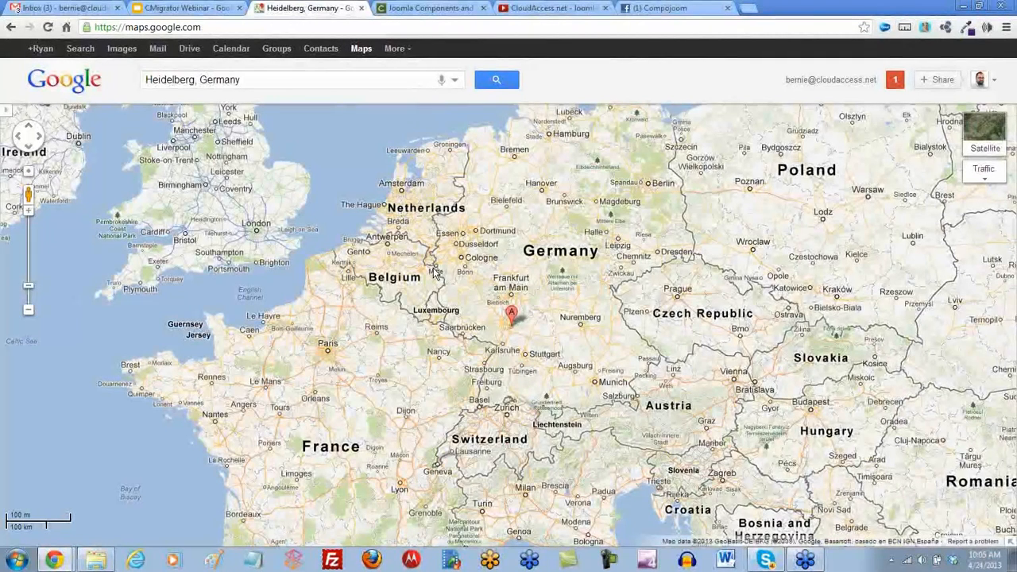
Switch to the 'Joomla Components' tab to show the Compojoom homepage
{"action": "left_click", "coordinate": [432, 10]}
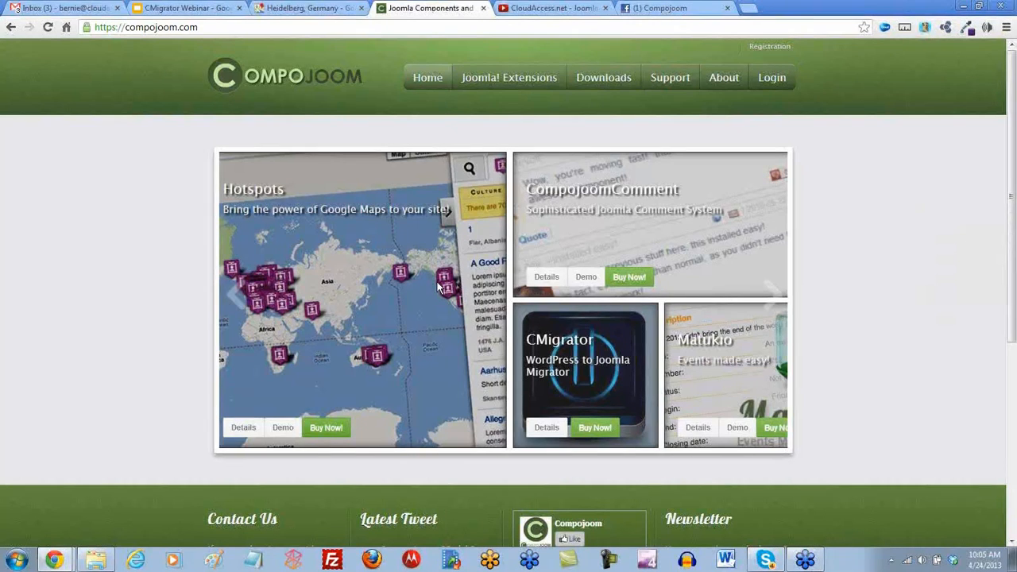
Switch to the '(1) Compojoom' Facebook page tab
{"action": "left_click", "coordinate": [647, 9]}
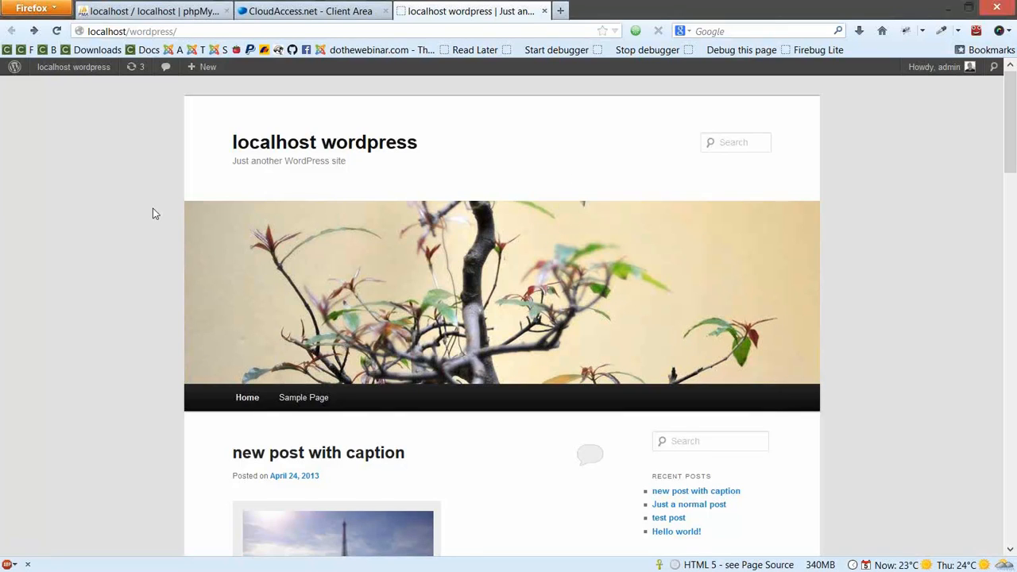
{"action": "scroll", "coordinate": [152, 208], "scroll_direction": "down", "scroll_amount": 1}
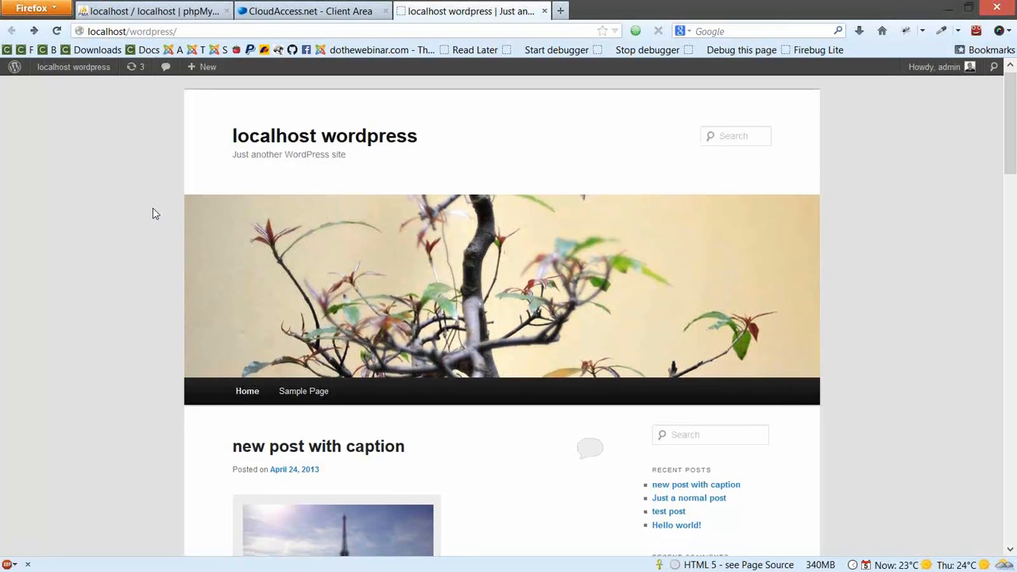
{"action": "scroll", "coordinate": [127, 222], "scroll_direction": "down", "scroll_amount": 2}
{"action": "scroll", "coordinate": [96, 237], "scroll_direction": "down", "scroll_amount": 4}
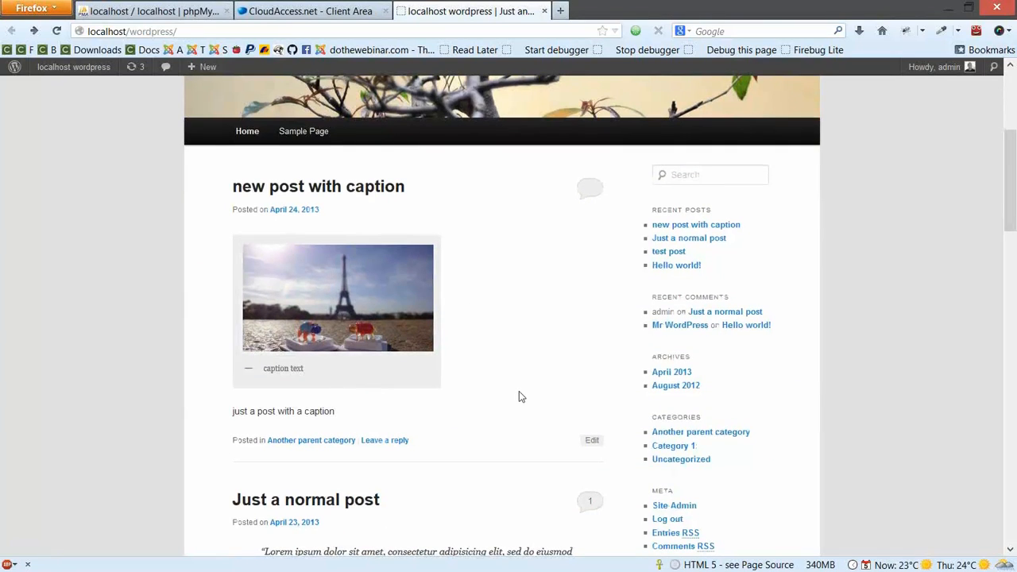
{"action": "scroll", "coordinate": [519, 397], "scroll_direction": "down", "scroll_amount": 4}
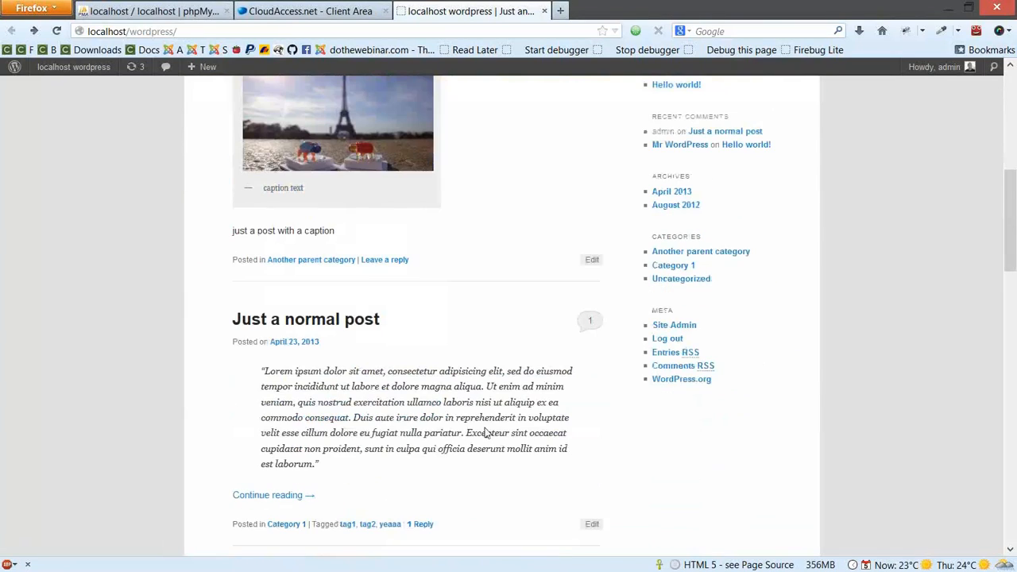
{"action": "scroll", "coordinate": [486, 435], "scroll_direction": "down", "scroll_amount": 3}
{"action": "left_click_drag", "start_coordinate": [262, 226], "coordinate": [518, 332]}
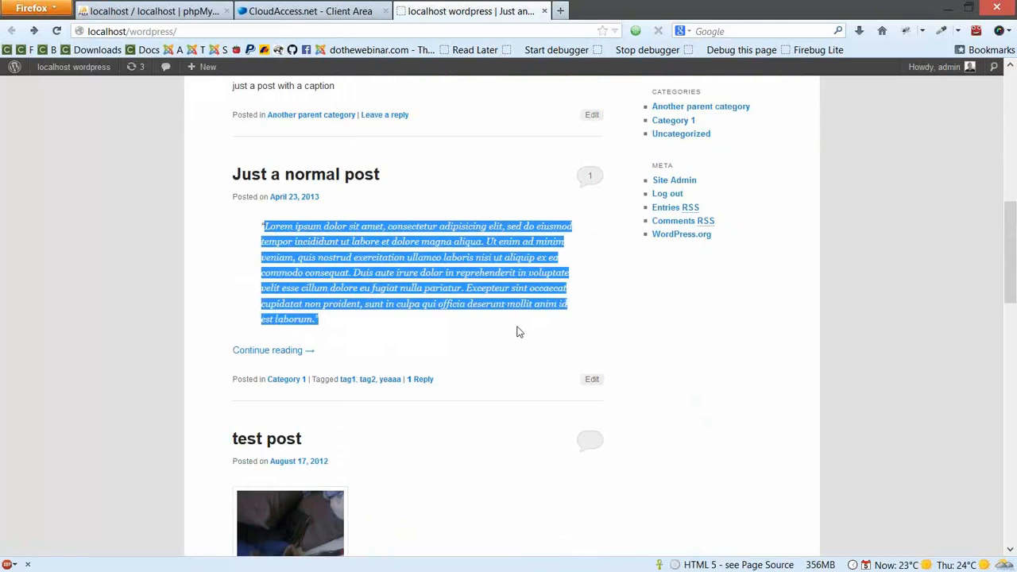
{"action": "scroll", "coordinate": [521, 350], "scroll_direction": "down", "scroll_amount": 4}
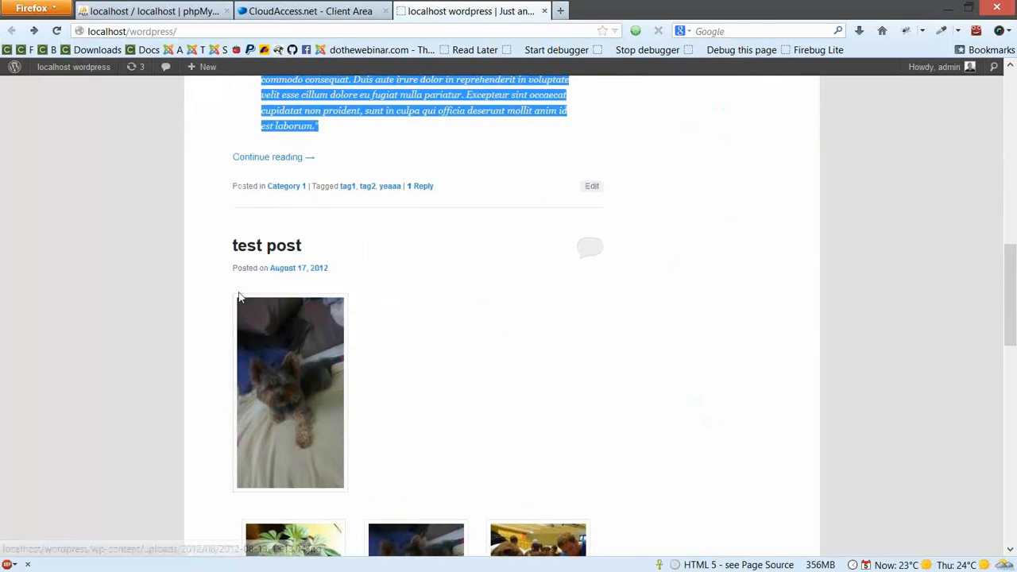
{"action": "scroll", "coordinate": [495, 431], "scroll_direction": "down", "scroll_amount": 4}
{"action": "scroll", "coordinate": [494, 433], "scroll_direction": "down", "scroll_amount": 13}
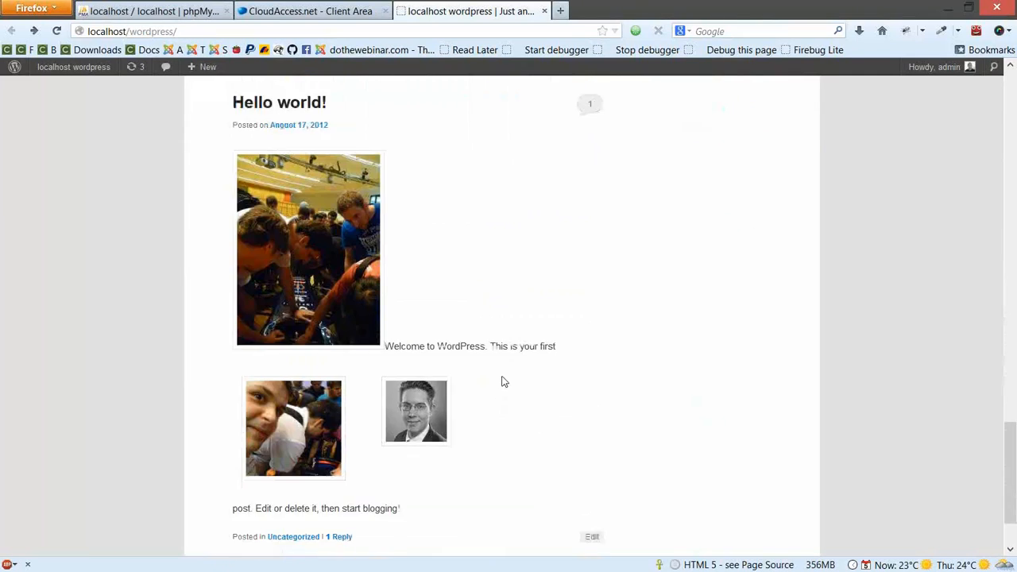
{"action": "scroll", "coordinate": [504, 382], "scroll_direction": "up", "scroll_amount": 8}
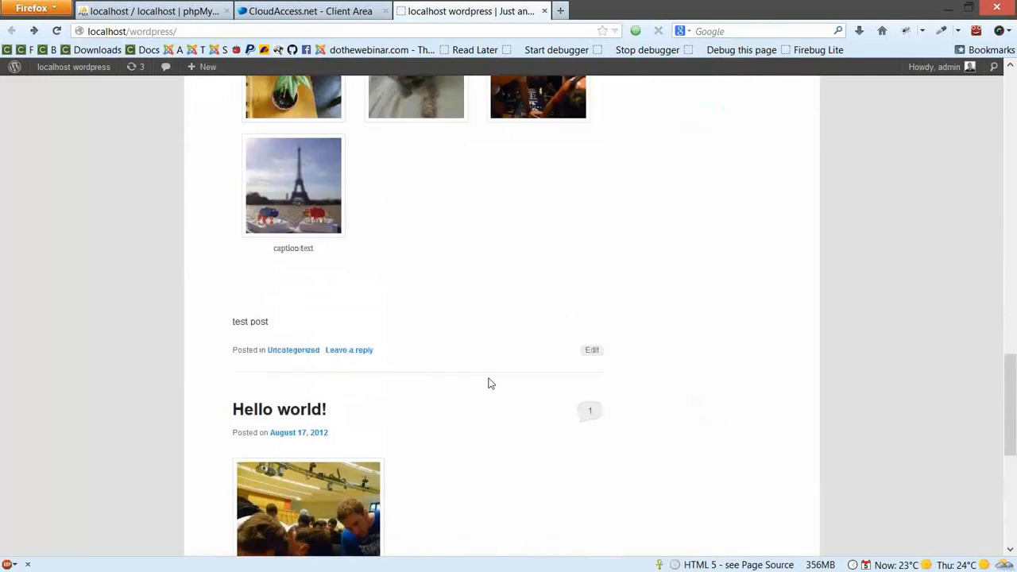
{"action": "scroll", "coordinate": [423, 391], "scroll_direction": "up", "scroll_amount": 8}
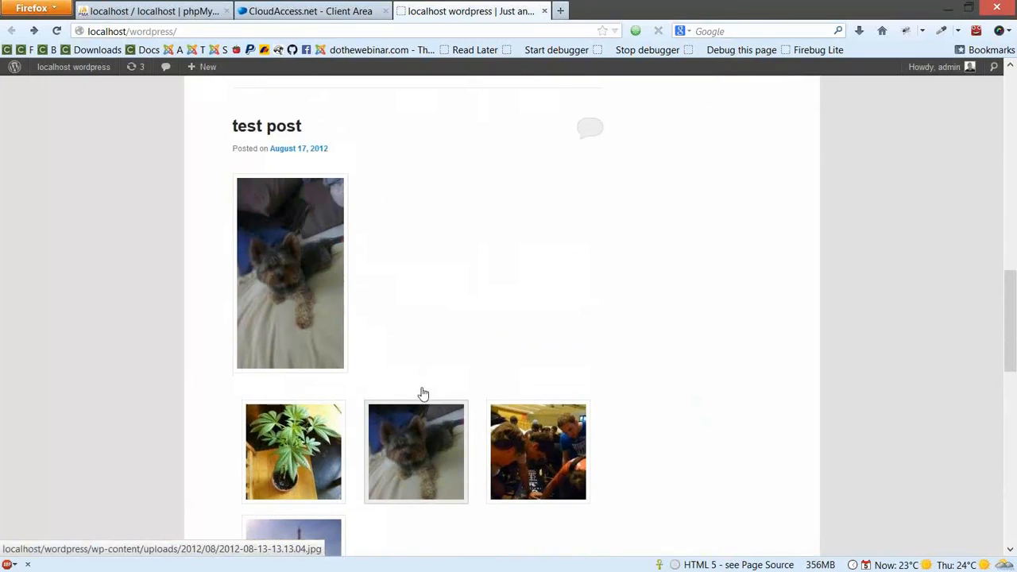
{"action": "scroll", "coordinate": [423, 391], "scroll_direction": "up", "scroll_amount": 10}
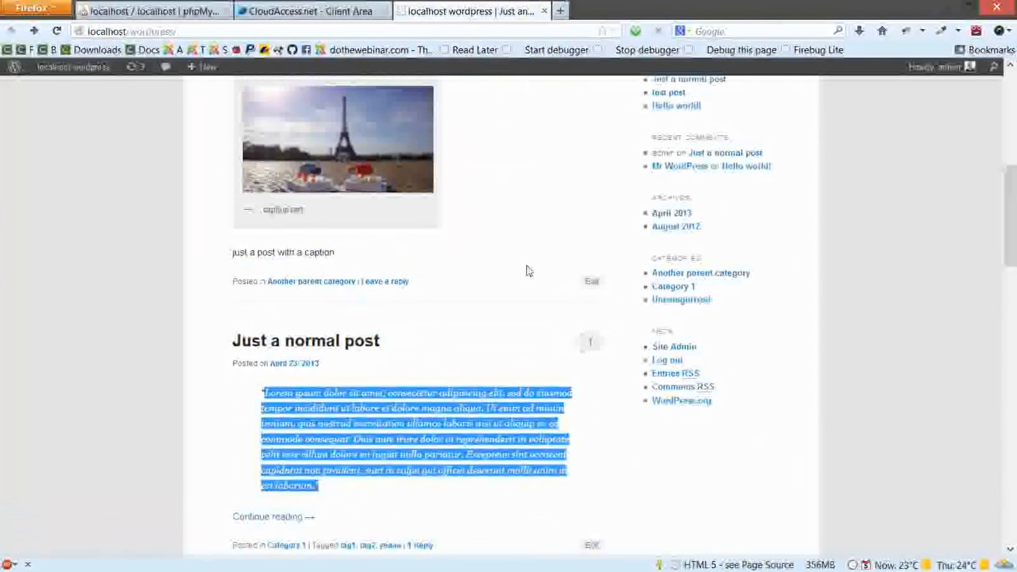
{"action": "left_click", "coordinate": [528, 271]}
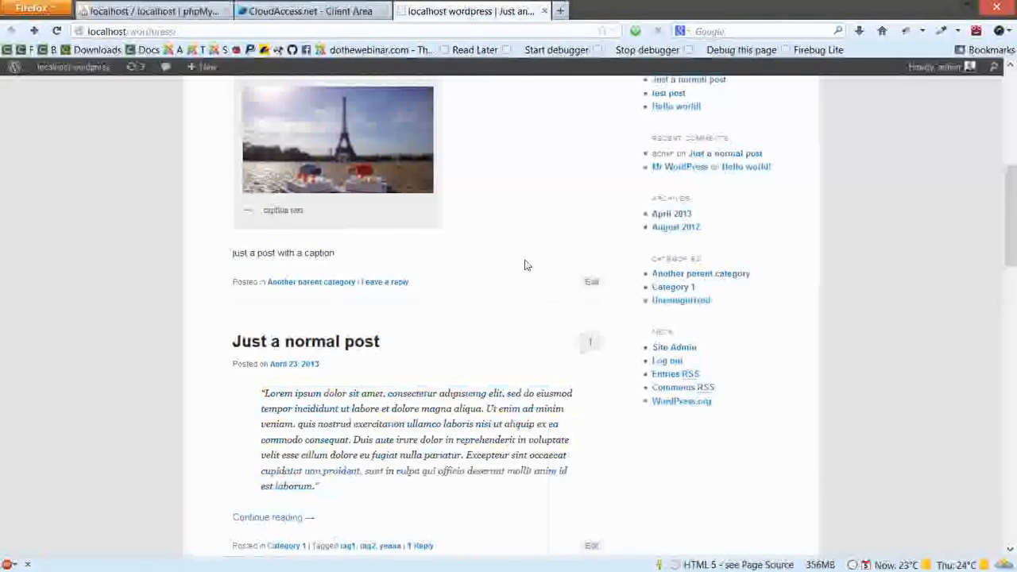
{"action": "scroll", "coordinate": [525, 265], "scroll_direction": "up", "scroll_amount": 5}
{"action": "scroll", "coordinate": [523, 263], "scroll_direction": "up", "scroll_amount": 3}
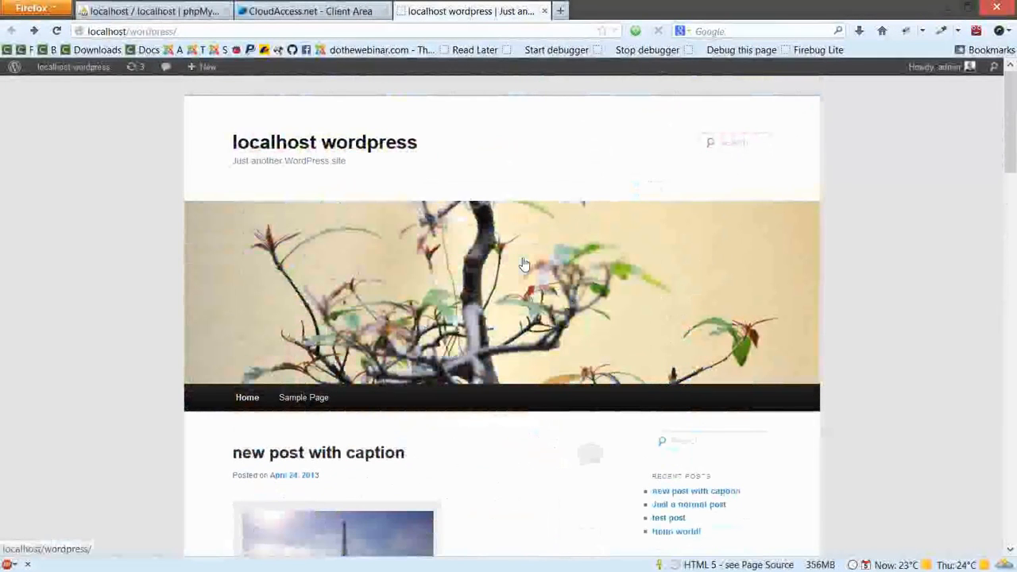
Load cmigrator.cloudaccess.net in a new tab, then return to the localhost/wordpress/ address
{"action": "left_click", "coordinate": [562, 12]}
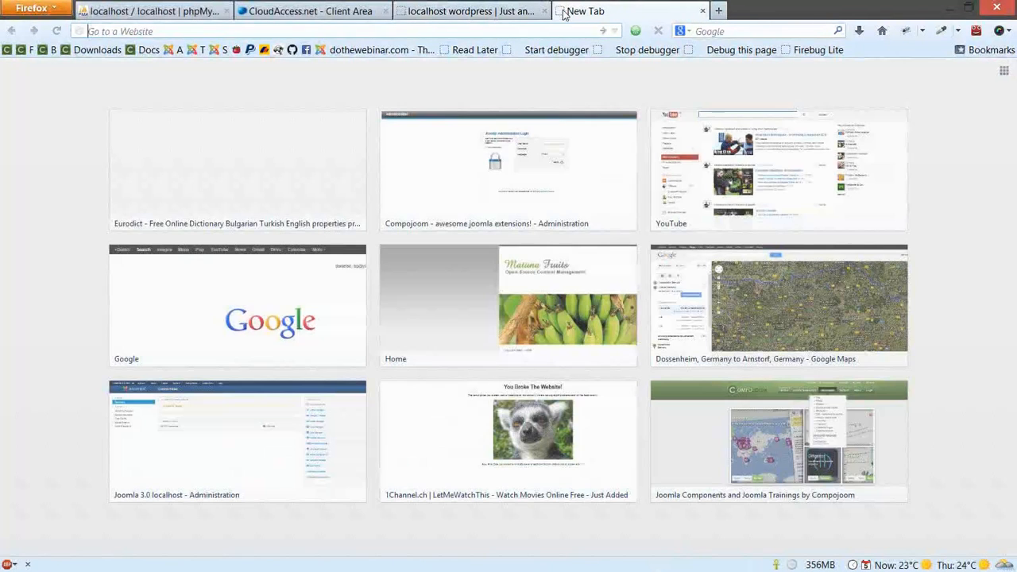
{"action": "type", "text": "cmigrator.clou"}
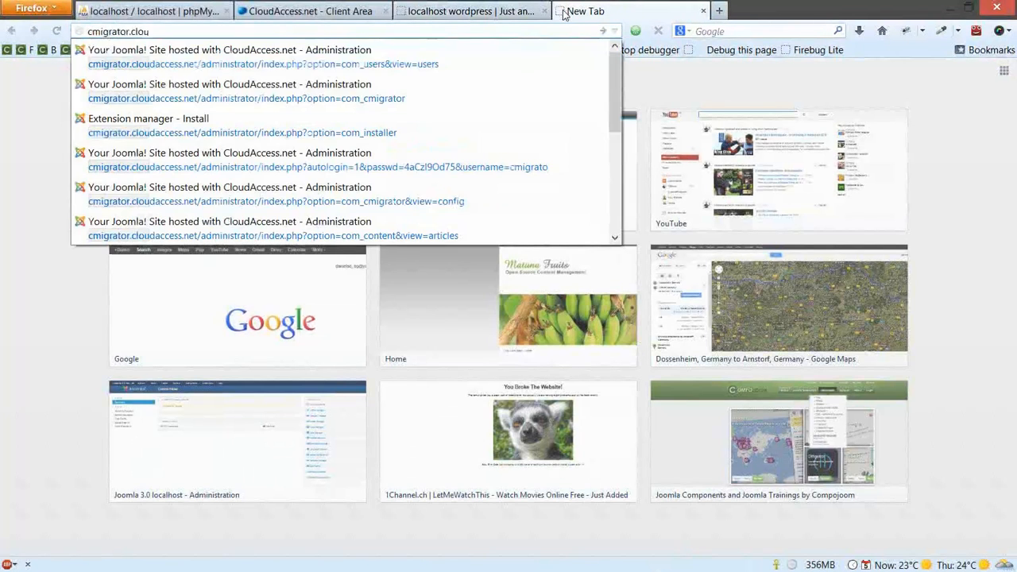
{"action": "key", "text": "Down"}
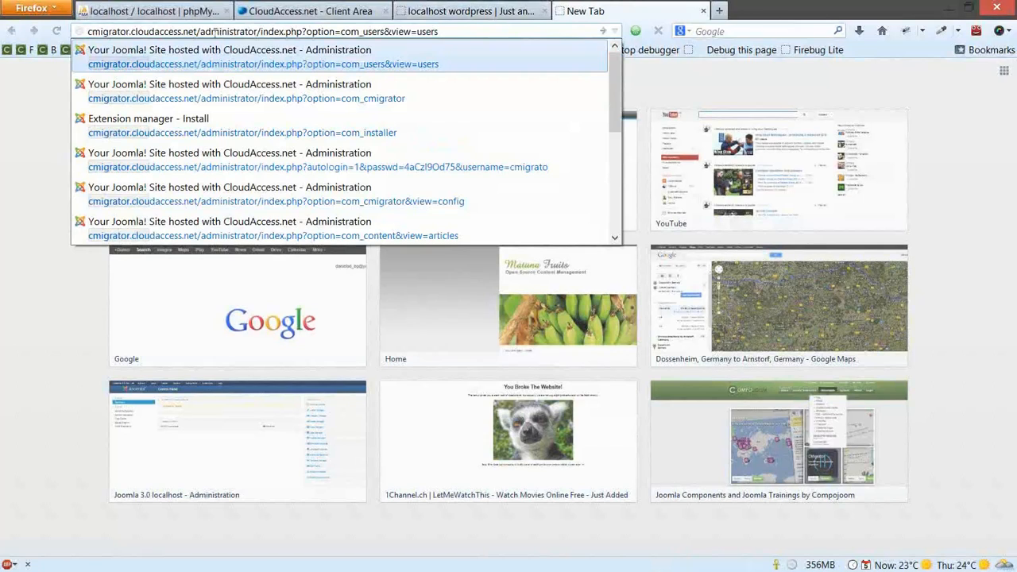
{"action": "key", "text": "Escape"}
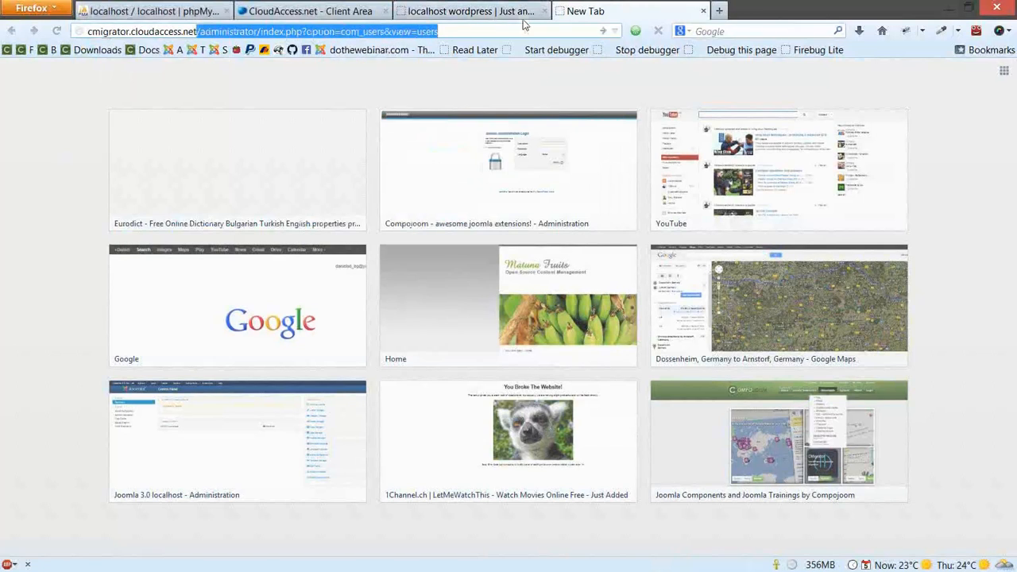
{"action": "key", "text": "Return"}
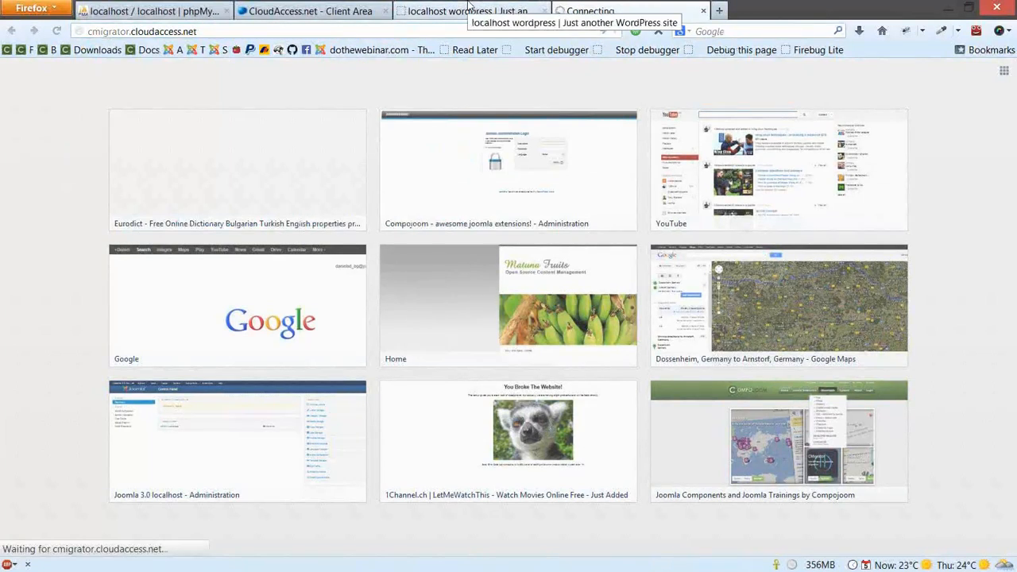
{"action": "left_click", "coordinate": [469, 10]}
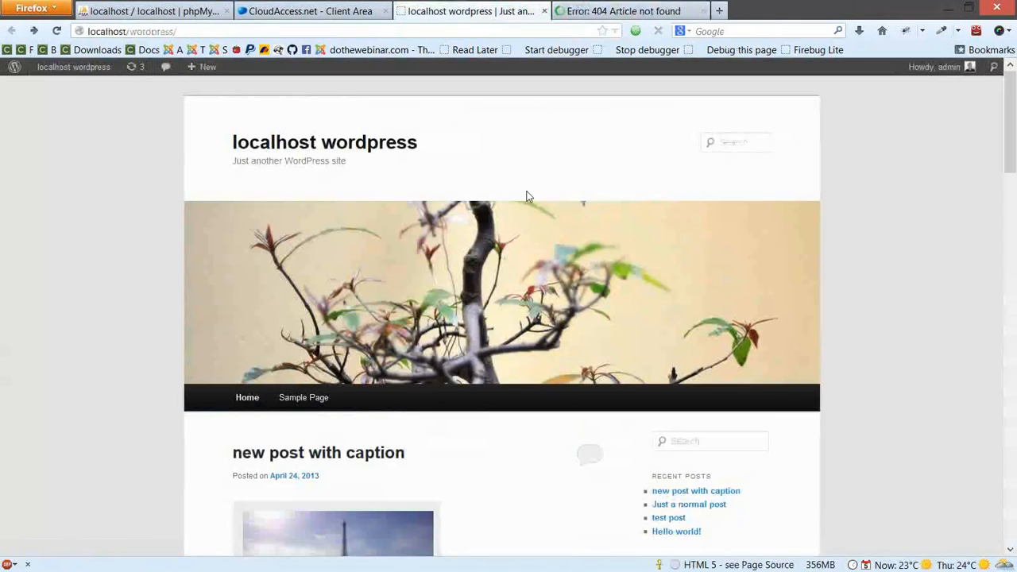
{"action": "left_click", "coordinate": [554, 31]}
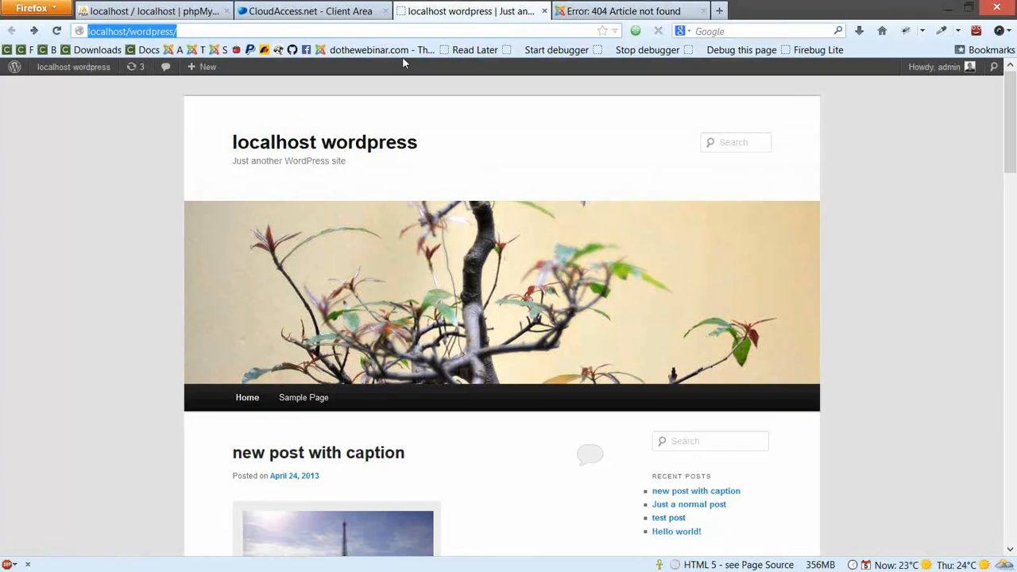
Launch the cmigrator.cloudaccess.net MySQL admin from the Client Area, then return to localhost wordpress
{"action": "left_click", "coordinate": [315, 6]}
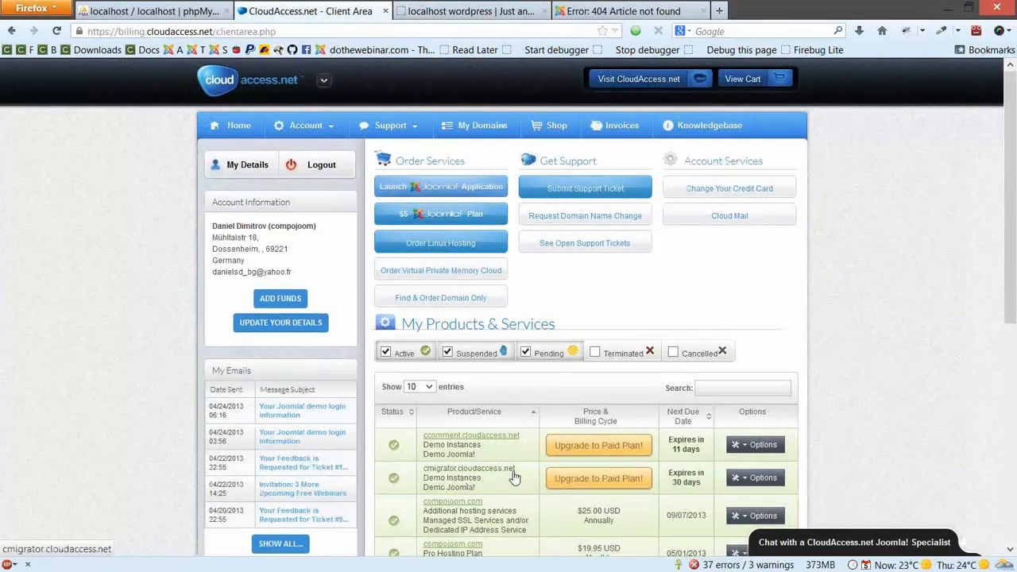
{"action": "left_click", "coordinate": [765, 479]}
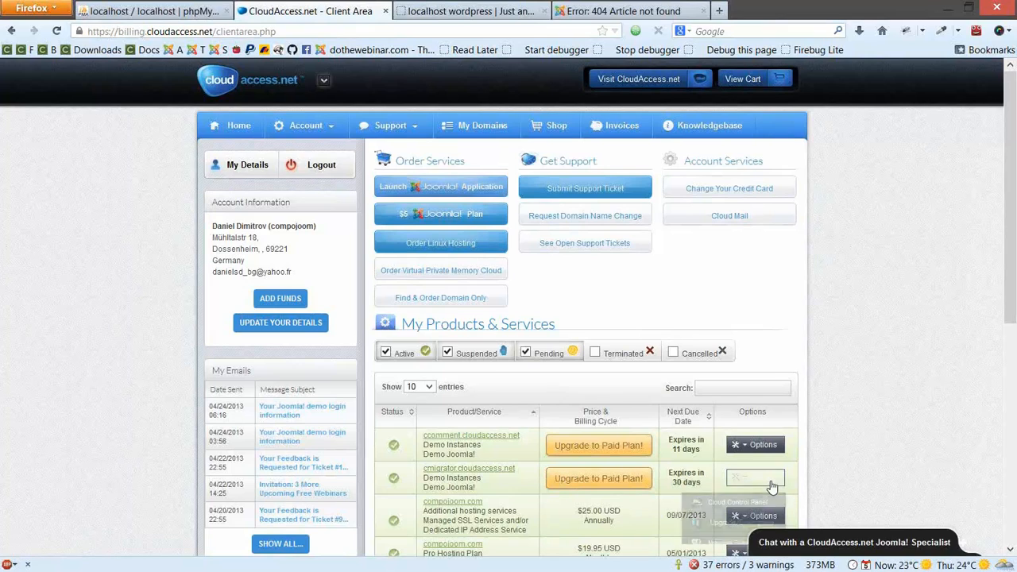
{"action": "left_click", "coordinate": [729, 509]}
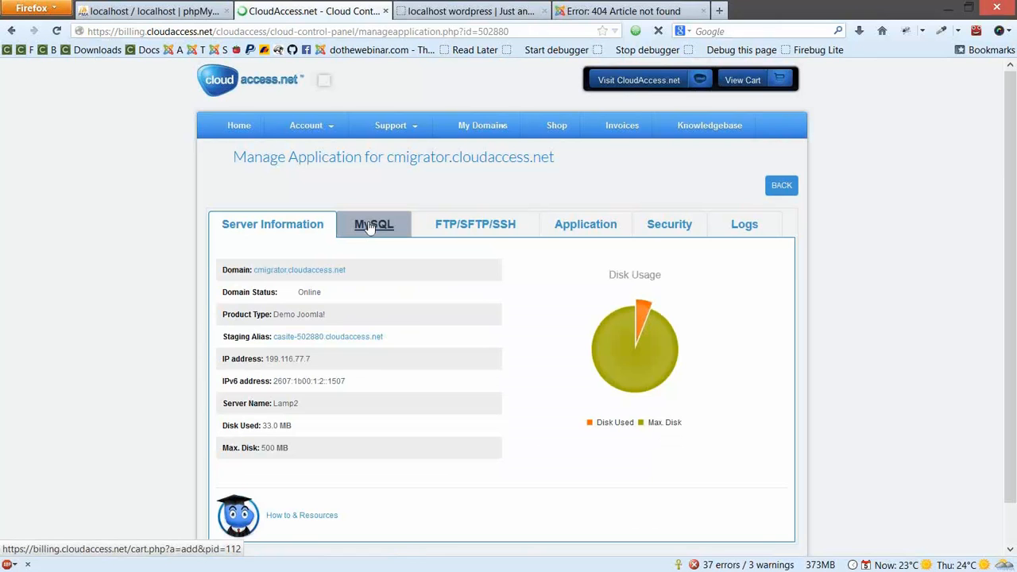
{"action": "left_click", "coordinate": [372, 225]}
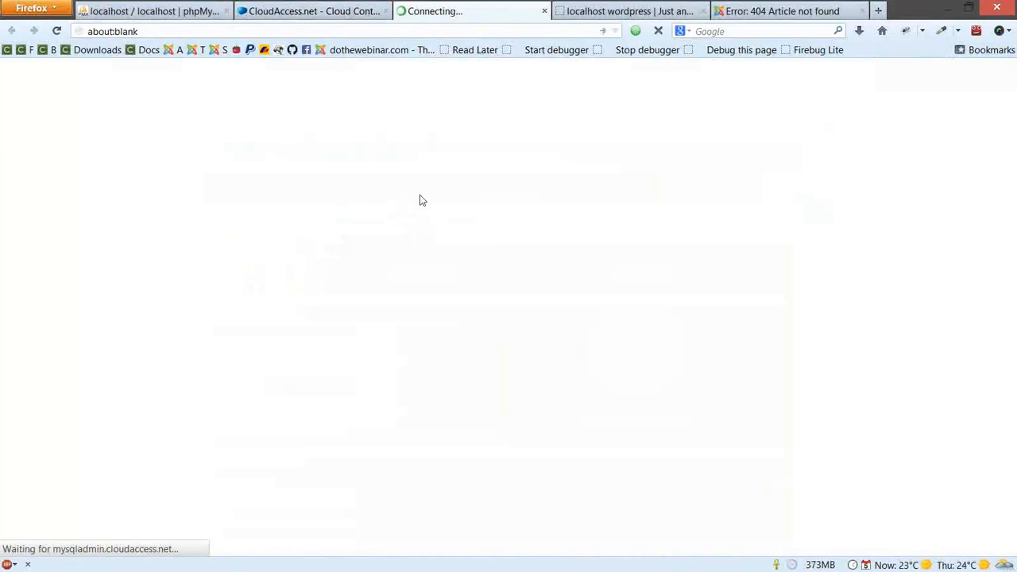
{"action": "left_click", "coordinate": [585, 10]}
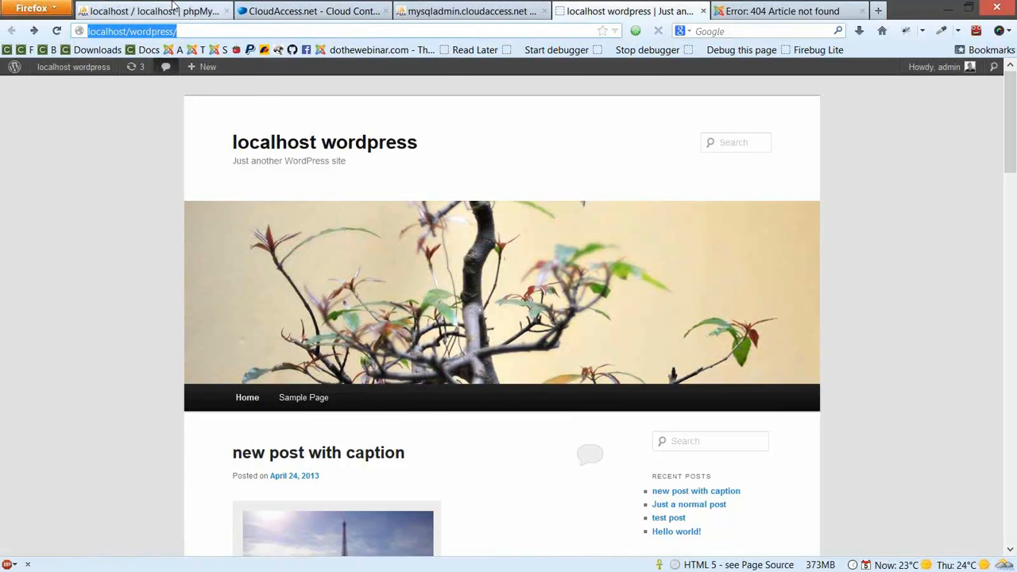
Export the local wordpress database as a Quick SQL dump, overwriting wordpress.sql
{"action": "left_click", "coordinate": [173, 6]}
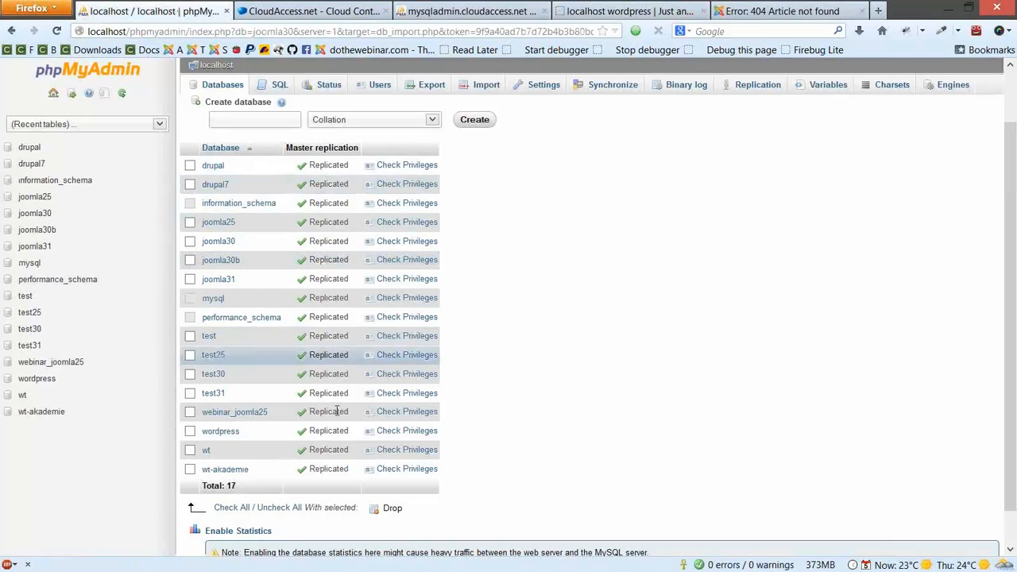
{"action": "left_click", "coordinate": [38, 379]}
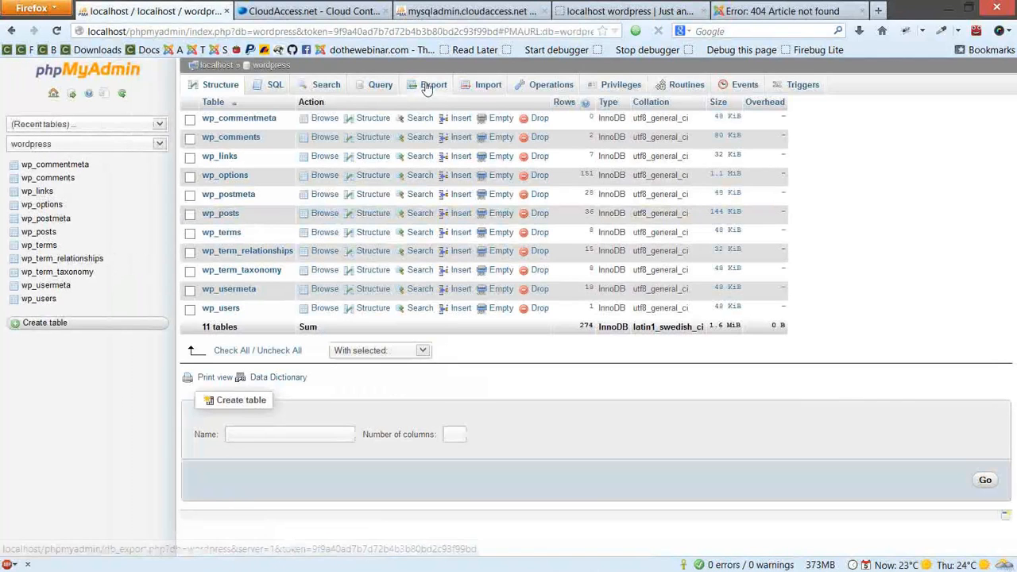
{"action": "left_click", "coordinate": [429, 85]}
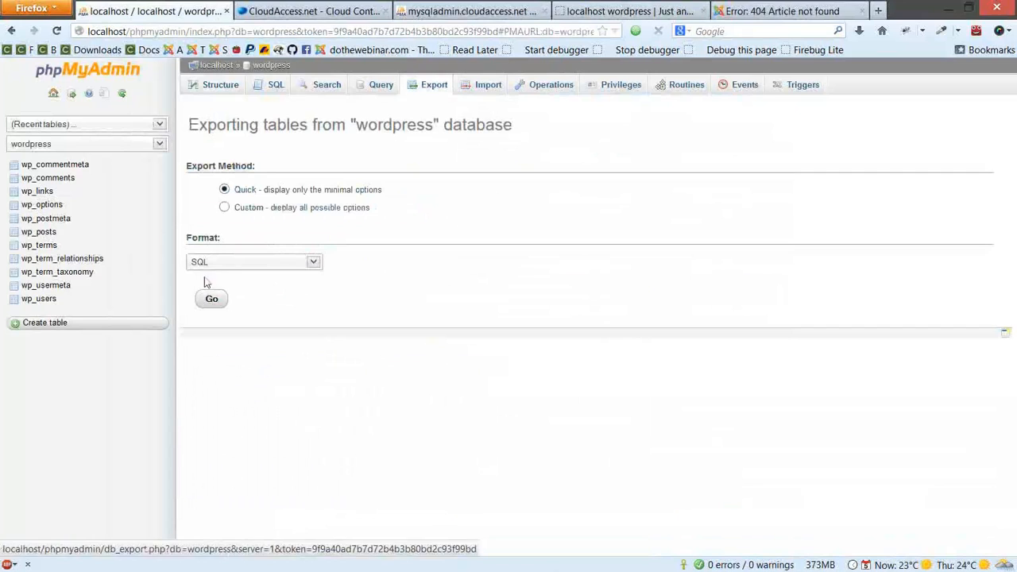
{"action": "left_click", "coordinate": [212, 301]}
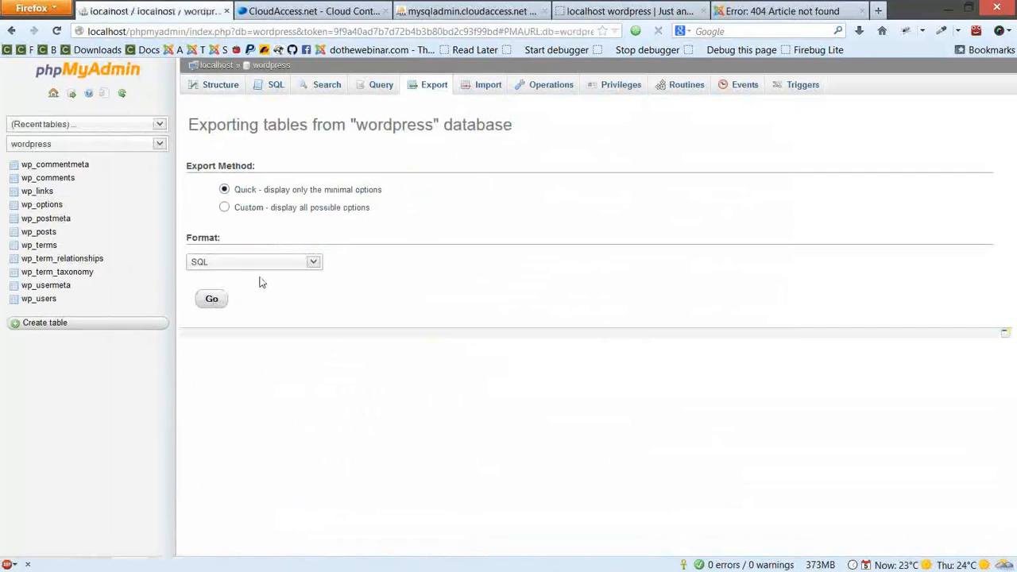
{"action": "left_click", "coordinate": [491, 473]}
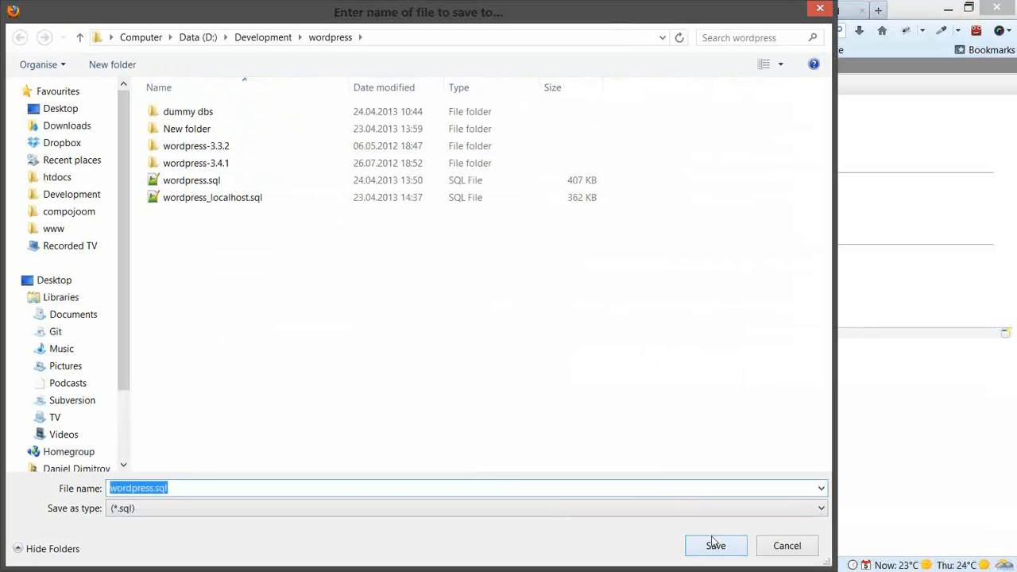
{"action": "left_click", "coordinate": [715, 545]}
{"action": "left_click", "coordinate": [567, 299]}
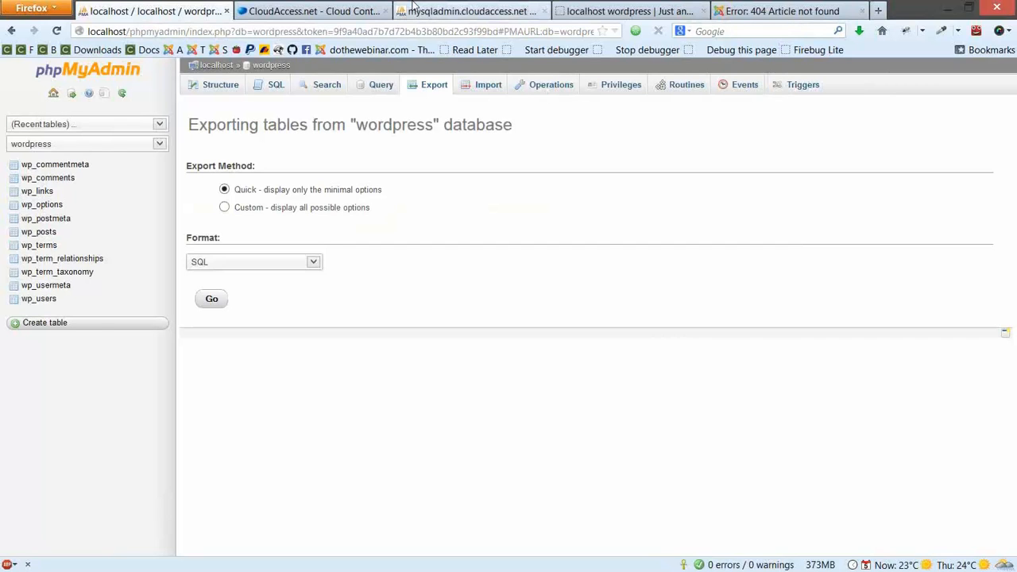
Import wordpress.sql into the hosted cmigrato database and check the success message and new wp_ tables
{"action": "left_click", "coordinate": [412, 8]}
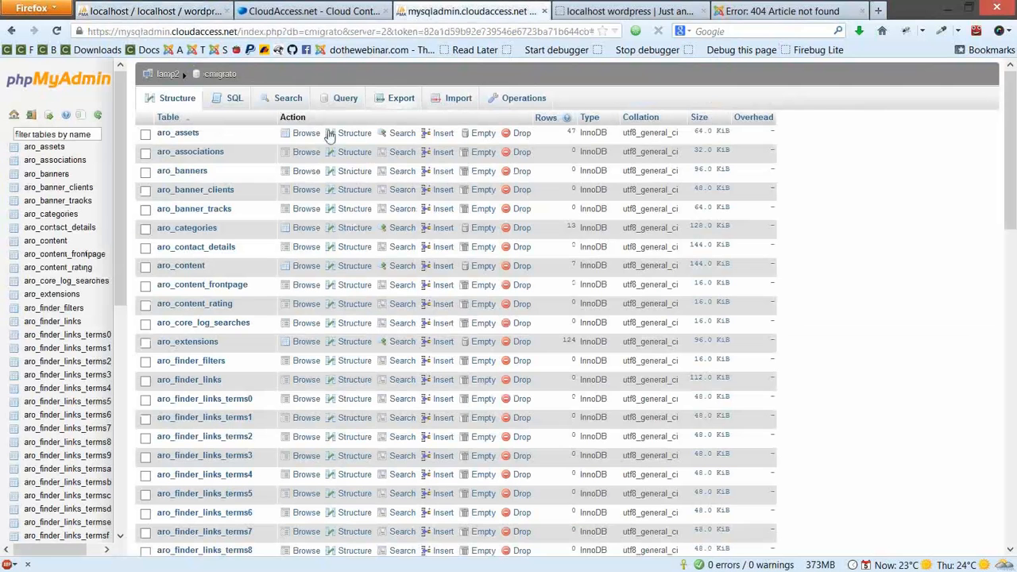
{"action": "left_click", "coordinate": [429, 99]}
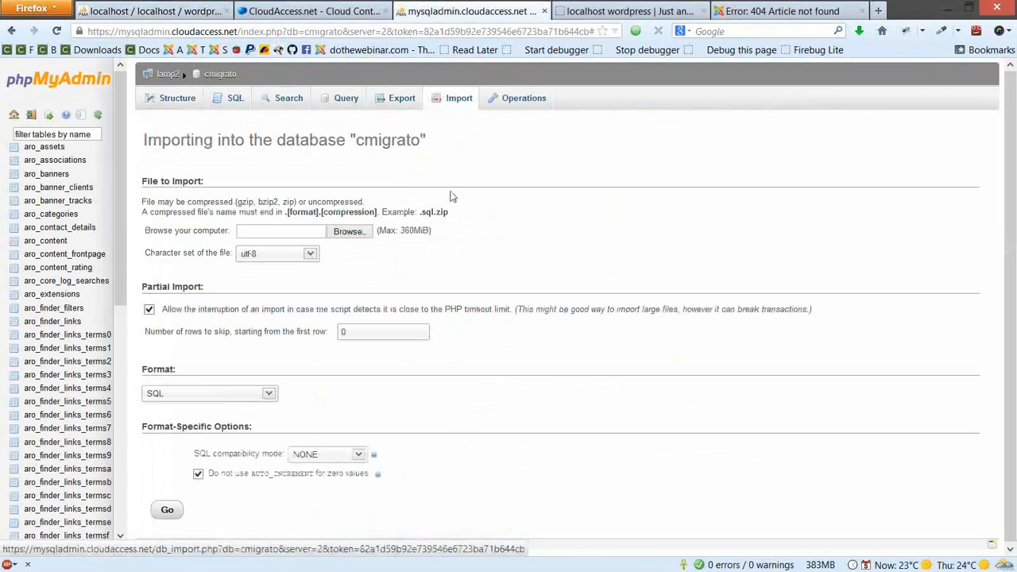
{"action": "left_click", "coordinate": [340, 230]}
{"action": "left_click", "coordinate": [288, 178]}
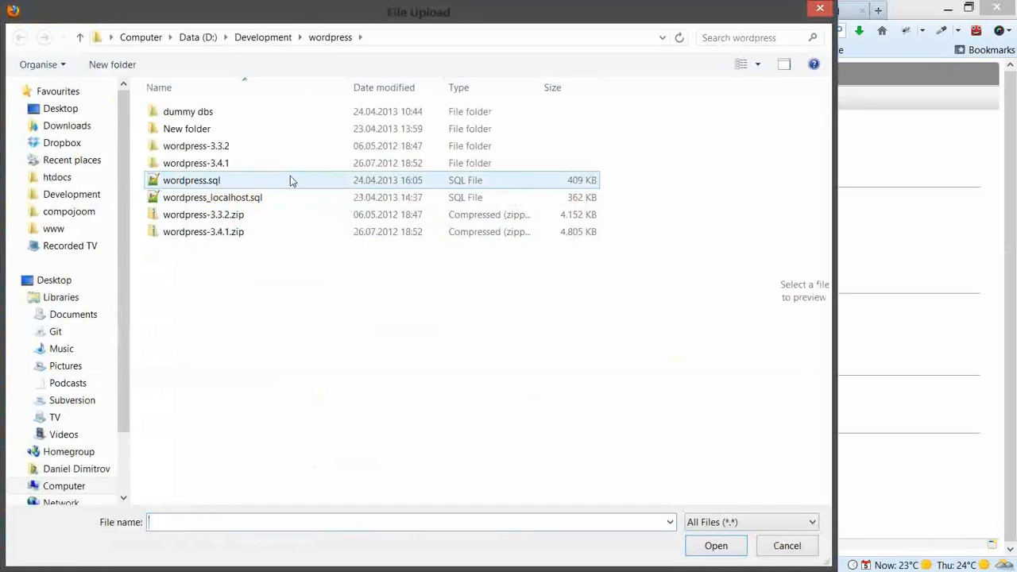
{"action": "double_click", "coordinate": [288, 178]}
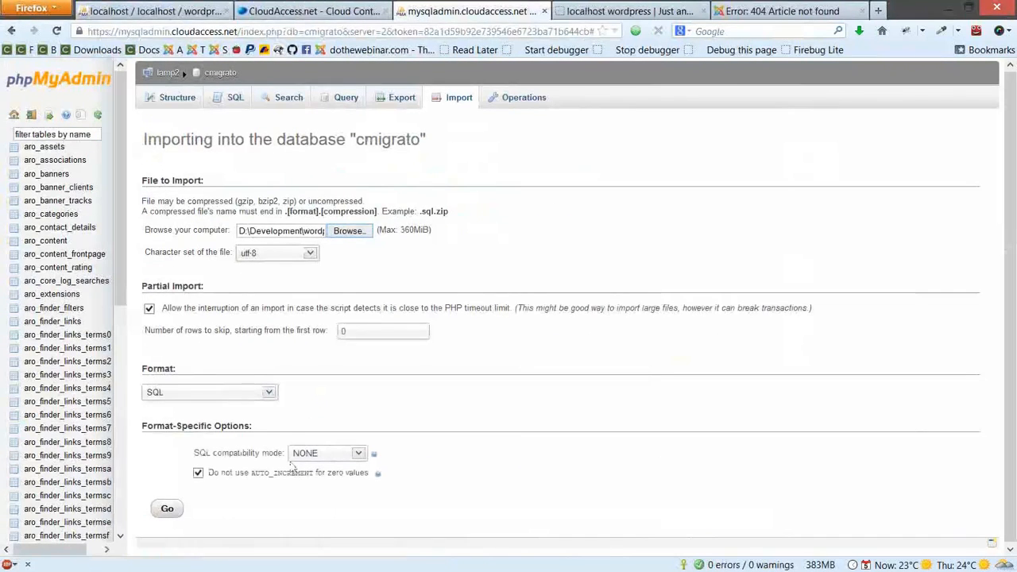
{"action": "left_click", "coordinate": [167, 509]}
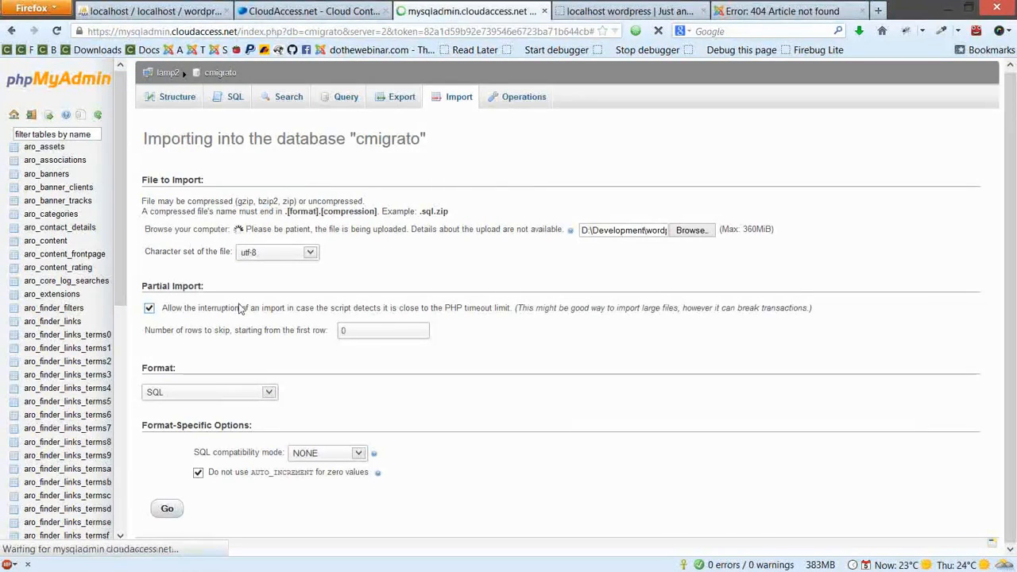
{"action": "left_click_drag", "start_coordinate": [146, 127], "coordinate": [486, 127]}
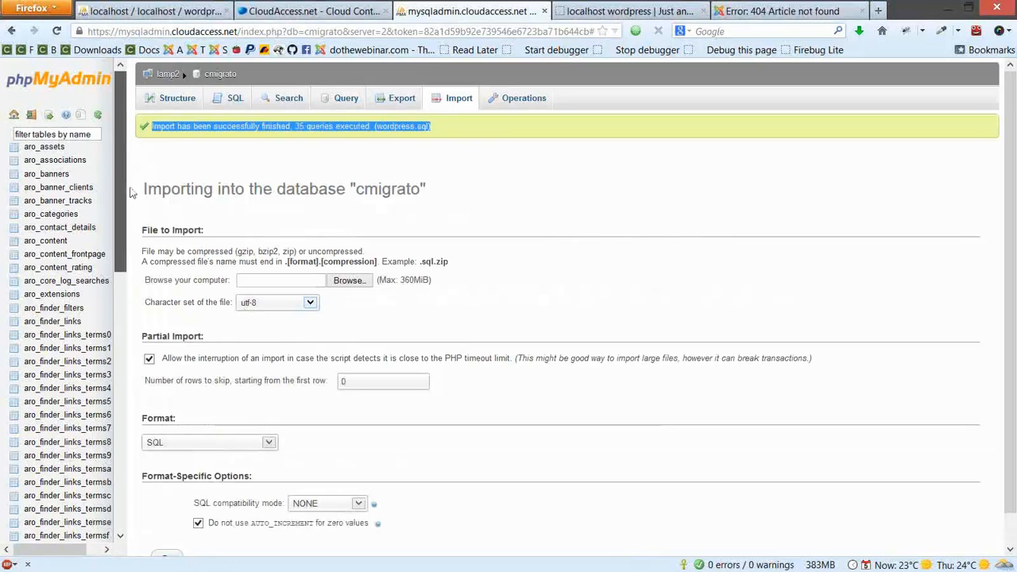
{"action": "scroll", "coordinate": [48, 318], "scroll_direction": "down", "scroll_amount": 10}
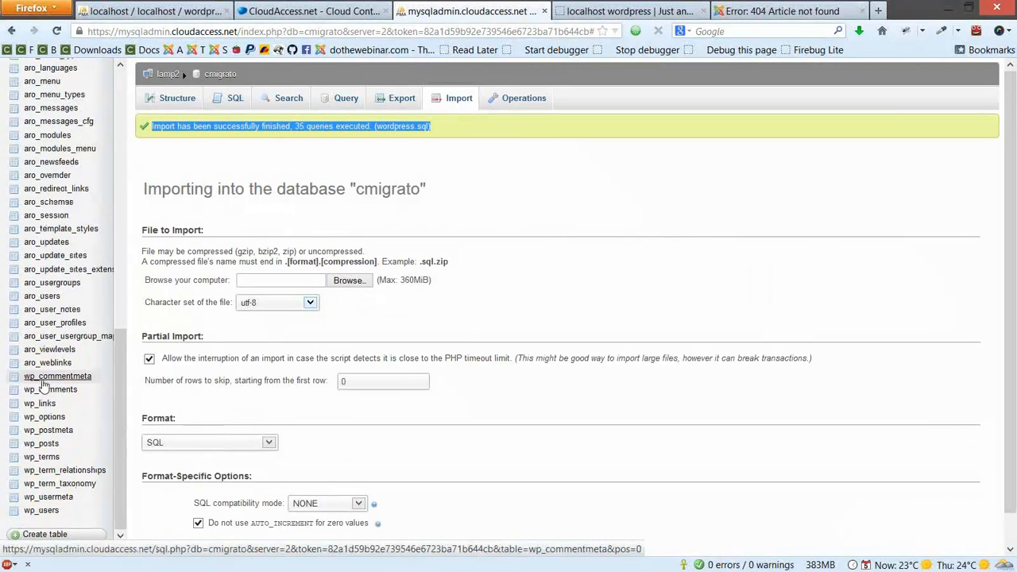
{"action": "left_click", "coordinate": [519, 243]}
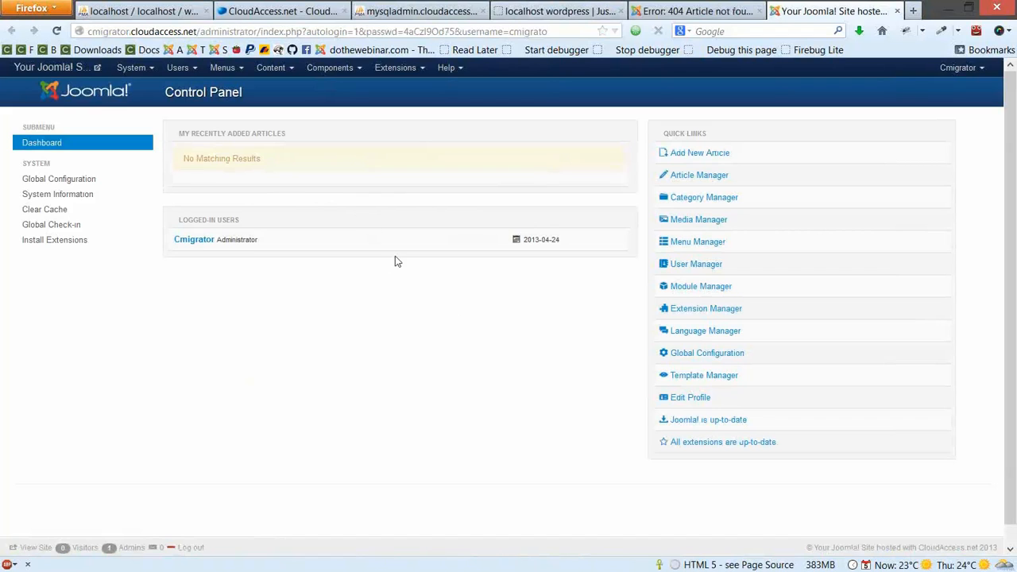
Open the Joomla Extension Manager and load the Compojoom website in a new tab
{"action": "left_click", "coordinate": [400, 74]}
{"action": "left_click", "coordinate": [405, 89]}
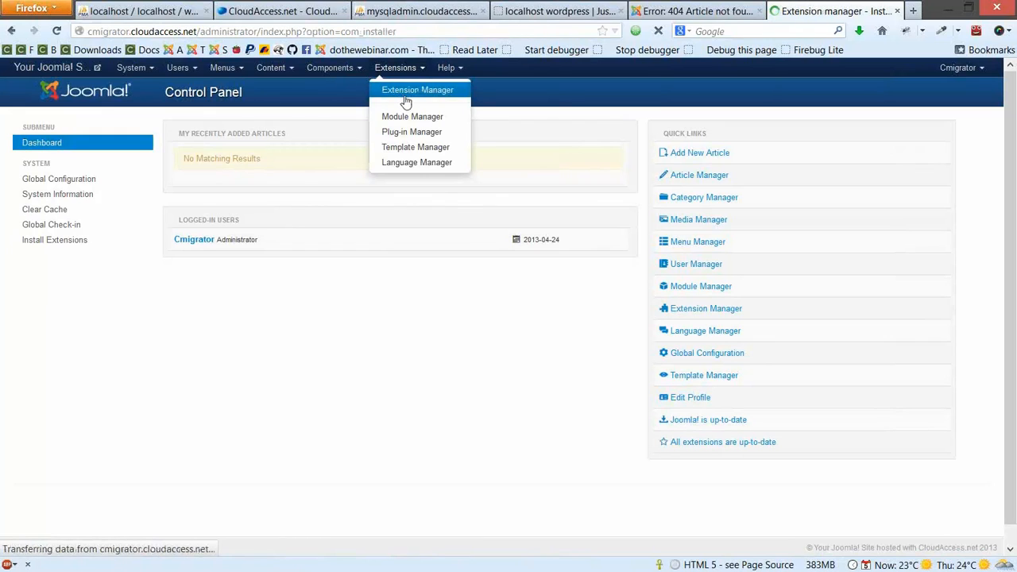
{"action": "left_click", "coordinate": [911, 12]}
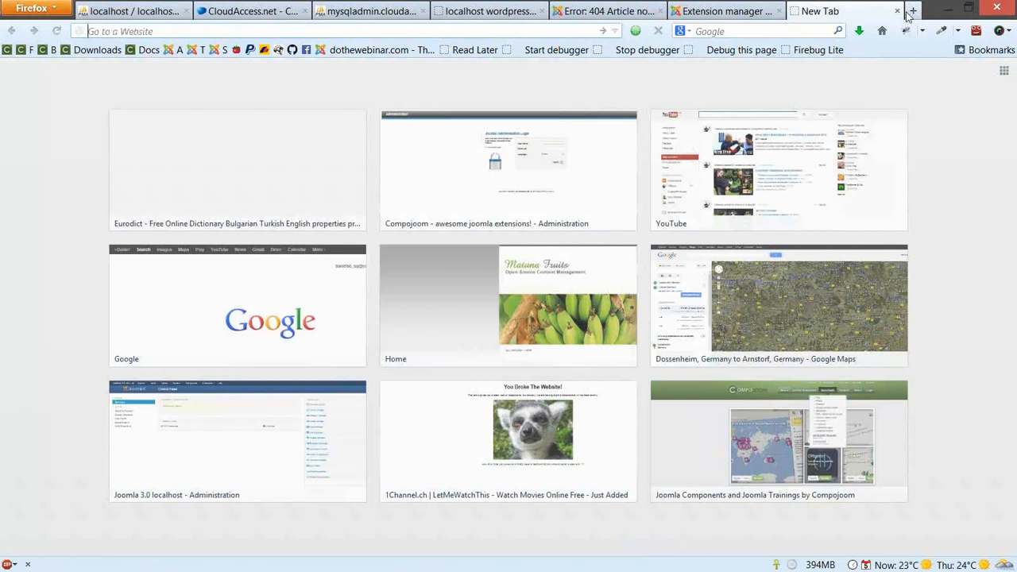
{"action": "type", "text": "https://www.compojoom.com"}
{"action": "key", "text": "Return"}
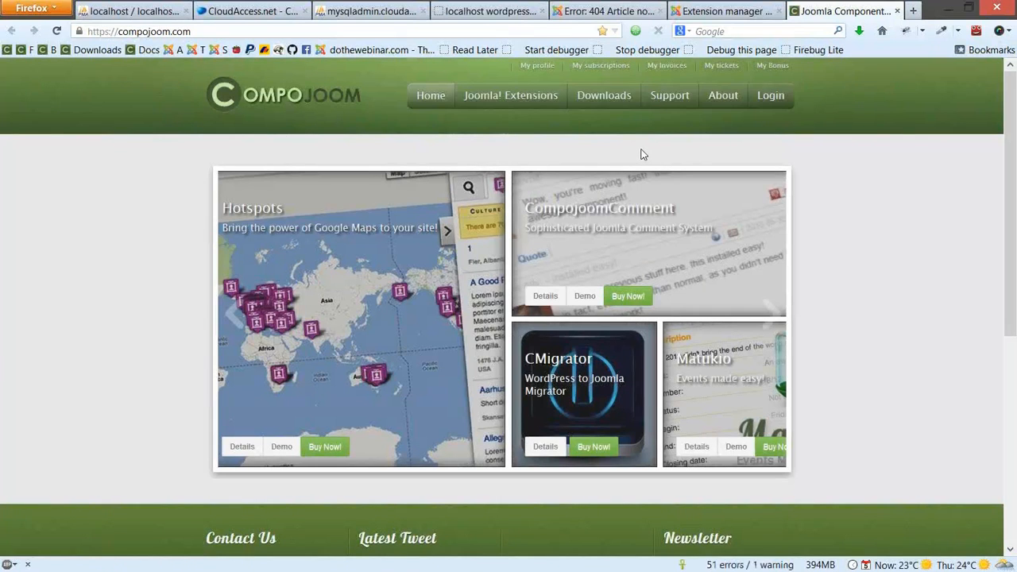
Download and save the CMigrator 2.1 (Stable) package from Downloads > CMigrator
{"action": "mouse_move", "coordinate": [606, 99]}
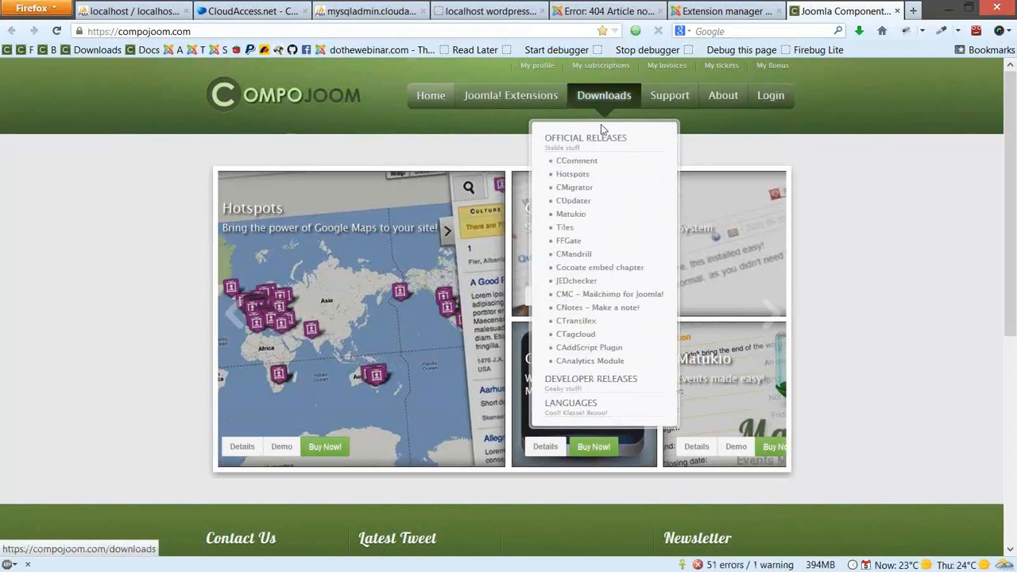
{"action": "left_click", "coordinate": [574, 191]}
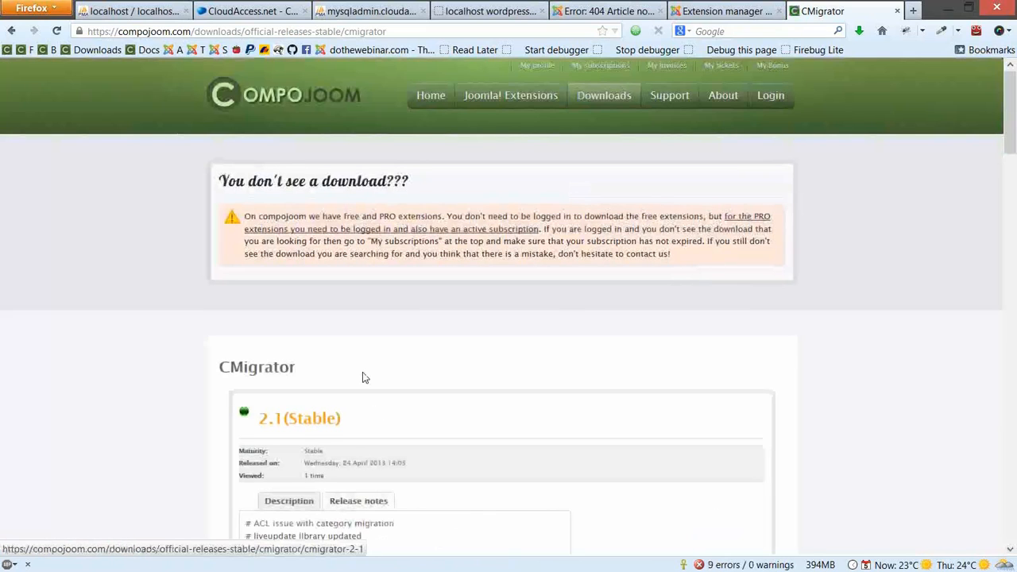
{"action": "scroll", "coordinate": [362, 372], "scroll_direction": "down", "scroll_amount": 1}
{"action": "left_click", "coordinate": [292, 361]}
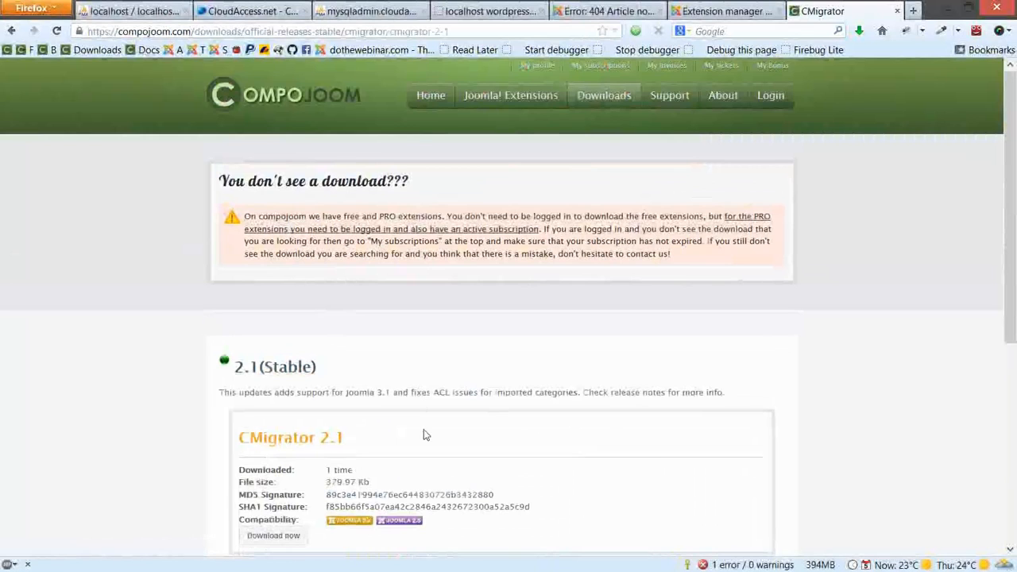
{"action": "left_click", "coordinate": [421, 433]}
{"action": "scroll", "coordinate": [599, 242], "scroll_direction": "down", "scroll_amount": 1}
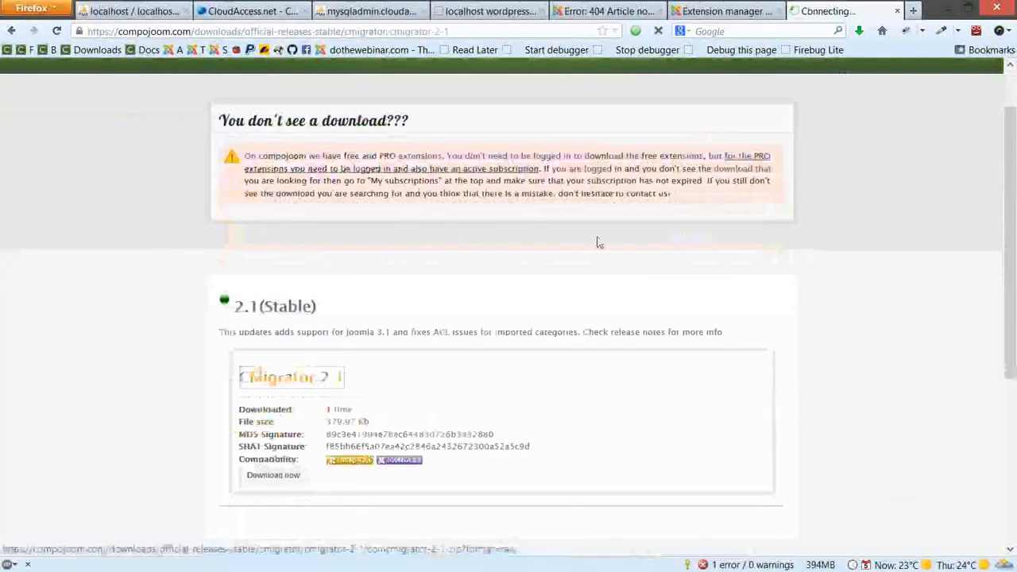
{"action": "left_click", "coordinate": [475, 475]}
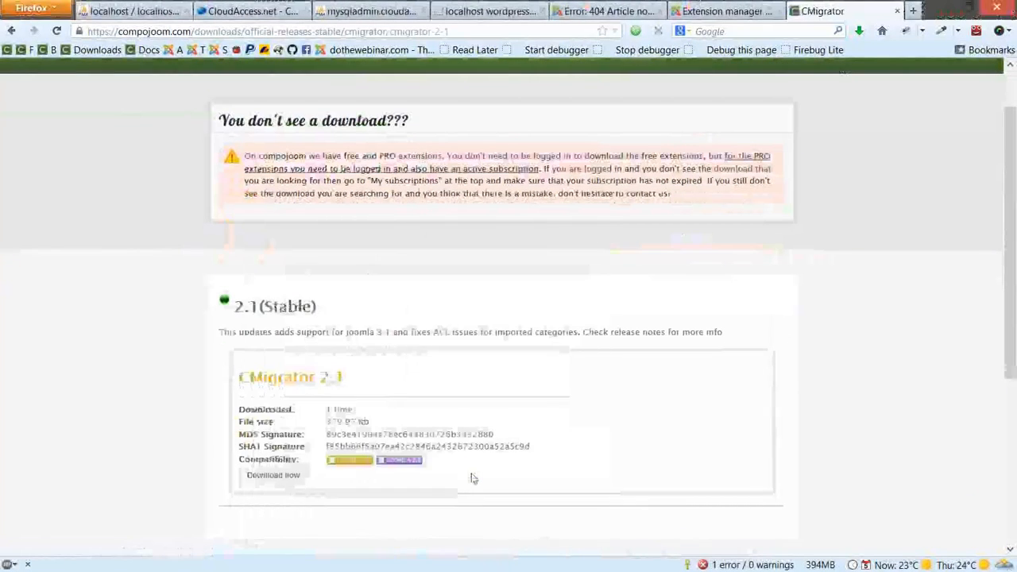
{"action": "left_click", "coordinate": [723, 545]}
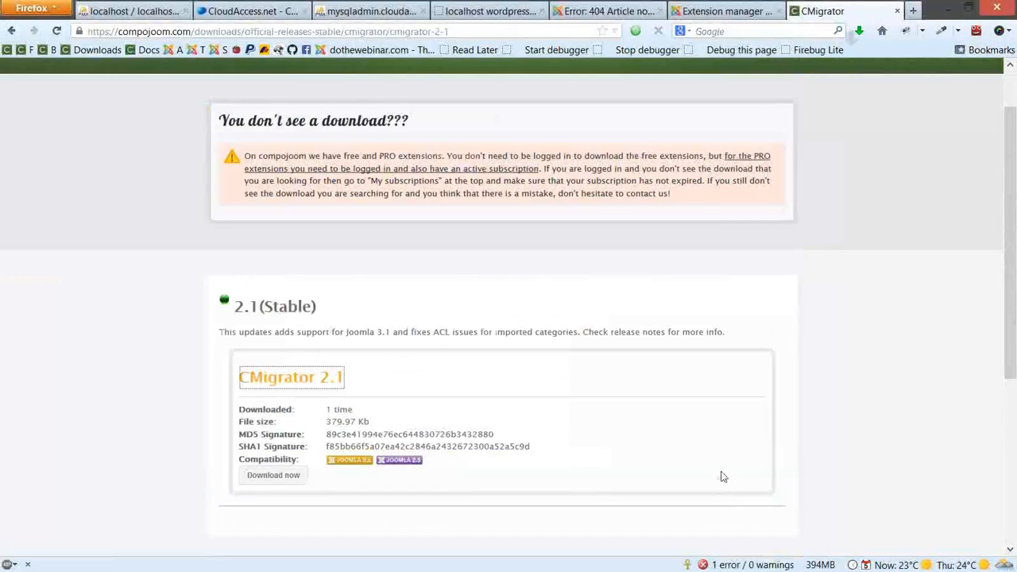
{"action": "left_click", "coordinate": [699, 8]}
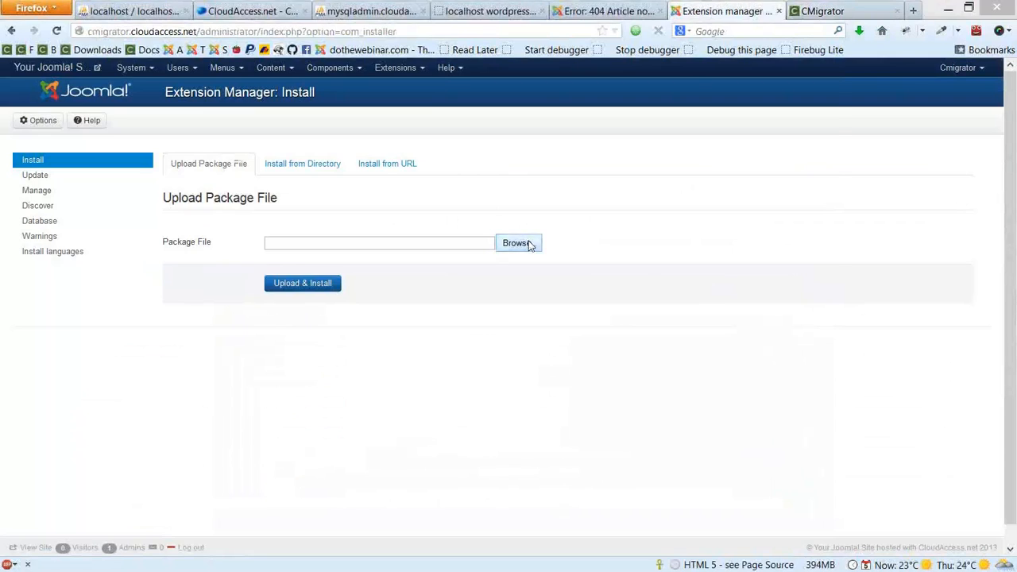
Upload and install com_cmigrator-2.1.zip in the Extension Manager
{"action": "left_click", "coordinate": [518, 243]}
{"action": "double_click", "coordinate": [227, 191]}
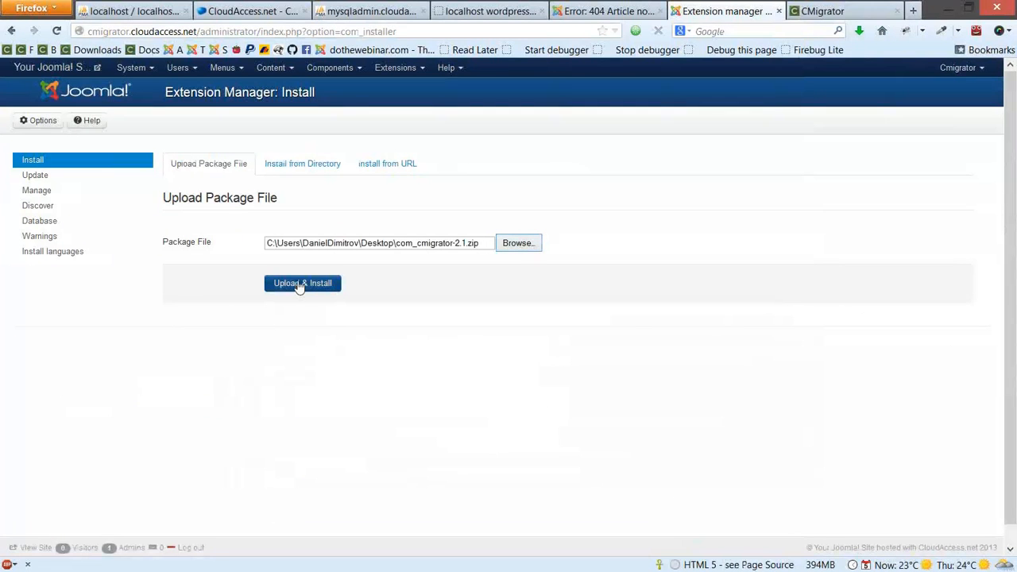
{"action": "left_click", "coordinate": [300, 285]}
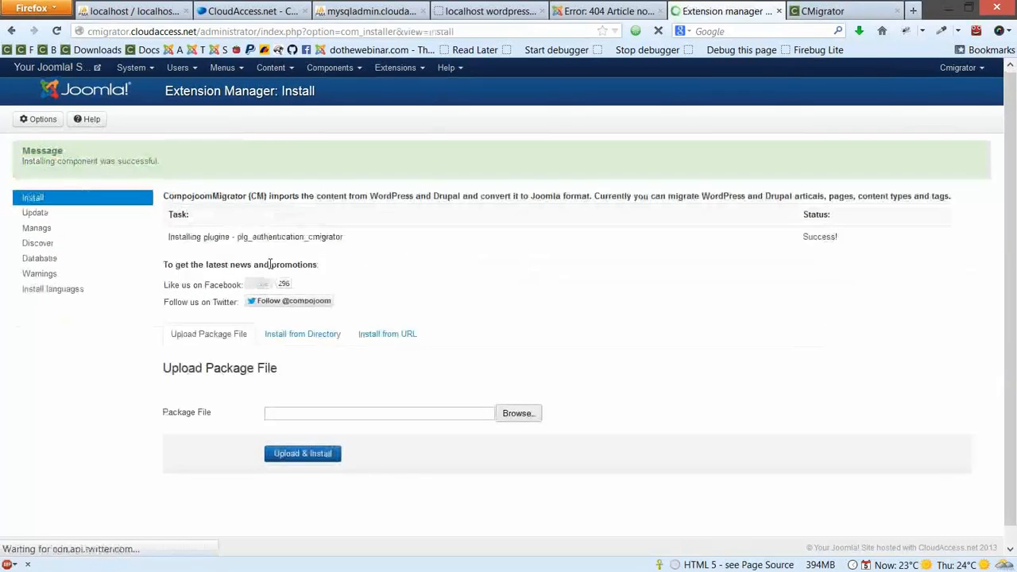
Review the install message listing the plg_authentication_cmigrator plugin
{"action": "scroll", "coordinate": [270, 255], "scroll_direction": "down", "scroll_amount": 1}
{"action": "triple_click", "coordinate": [341, 231]}
{"action": "left_click", "coordinate": [279, 230]}
{"action": "left_click_drag", "start_coordinate": [303, 230], "coordinate": [342, 231]}
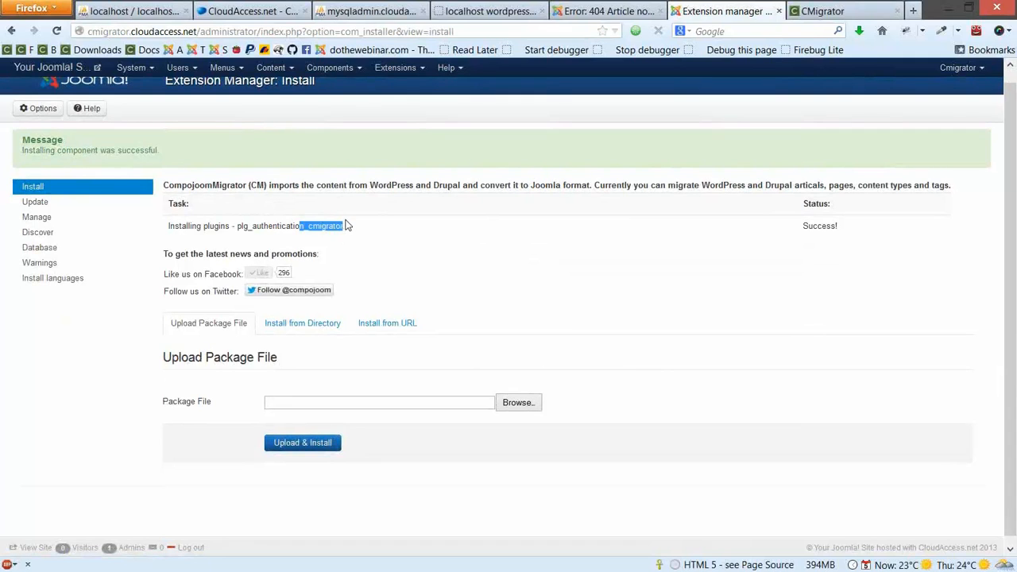
{"action": "left_click", "coordinate": [342, 236]}
{"action": "scroll", "coordinate": [301, 82], "scroll_direction": "up", "scroll_amount": 1}
{"action": "left_click", "coordinate": [330, 67]}
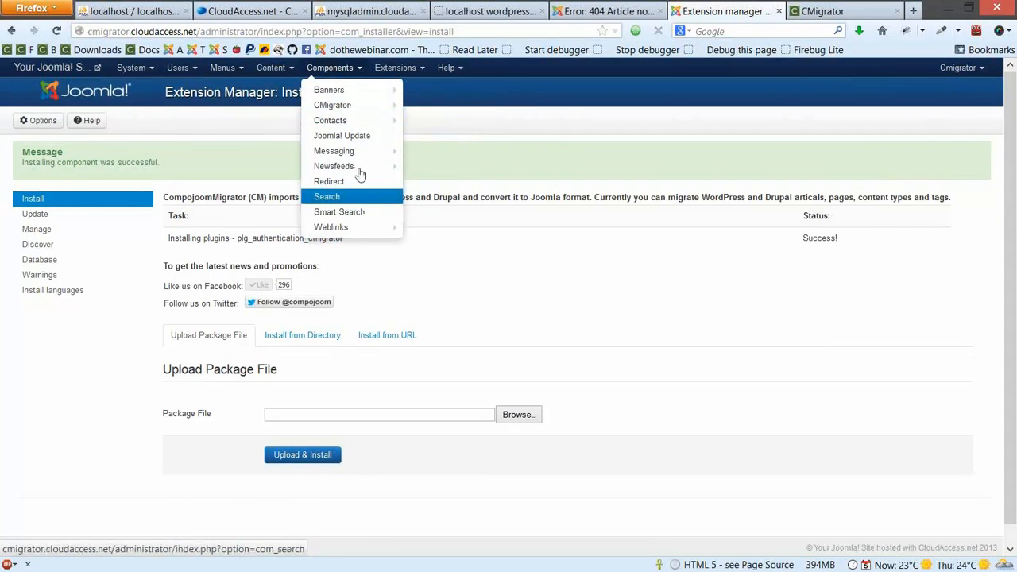
In CMigrator, keep WordPress as source CMS and com_content as target, then create a new configuration
{"action": "left_click", "coordinate": [344, 105]}
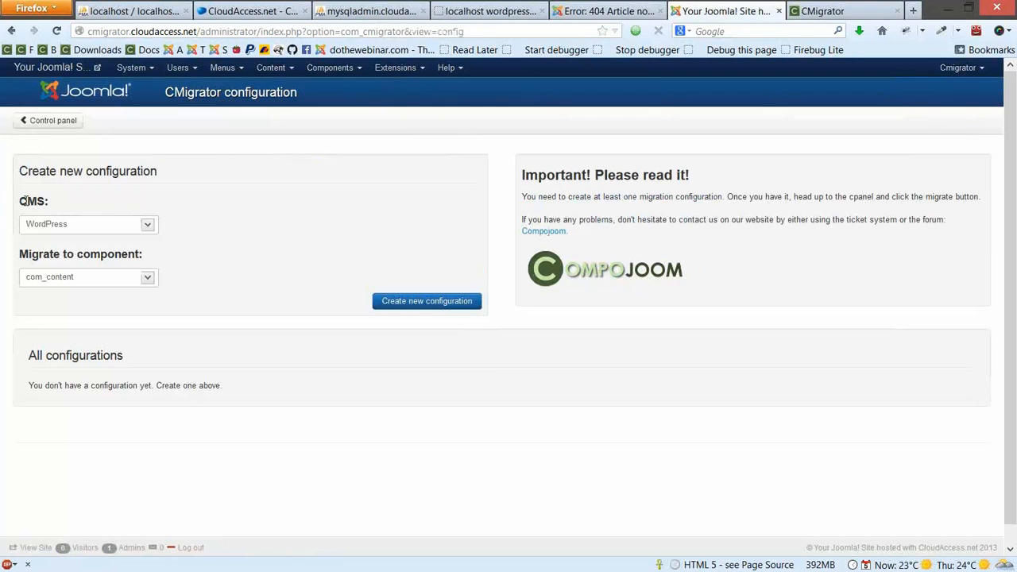
{"action": "left_click", "coordinate": [55, 228]}
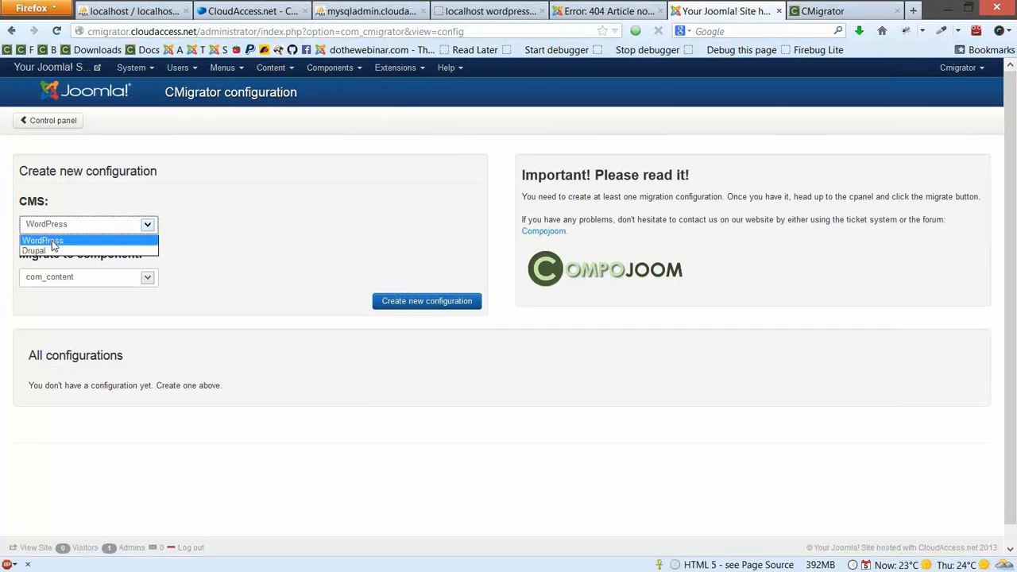
{"action": "left_click", "coordinate": [52, 242]}
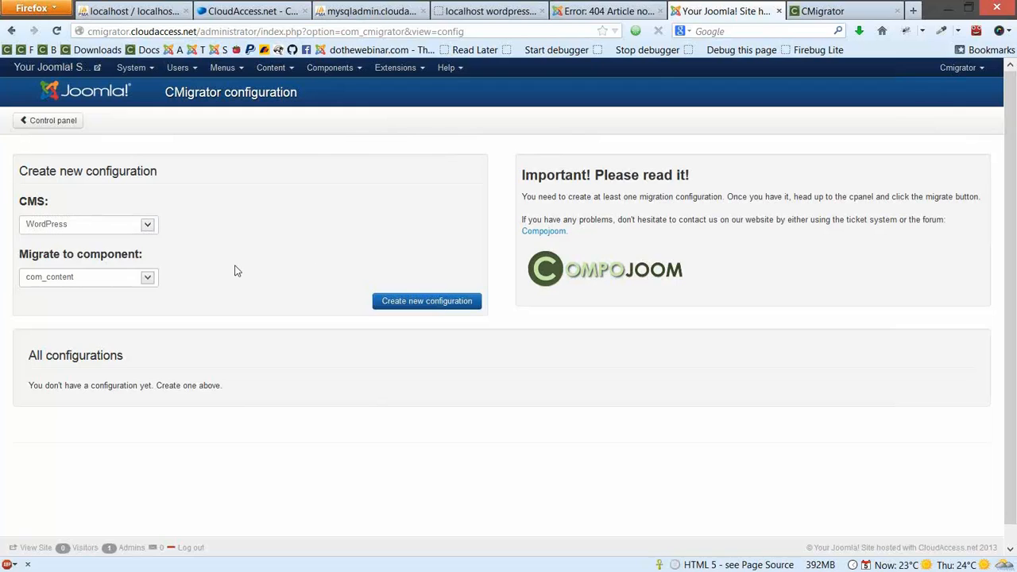
{"action": "scroll", "coordinate": [234, 268], "scroll_direction": "down", "scroll_amount": 1}
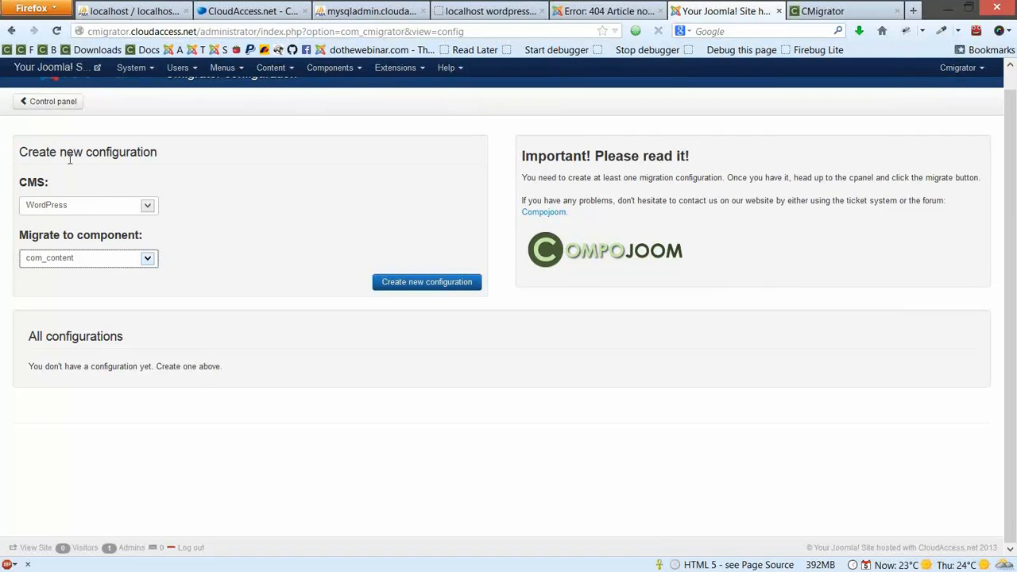
{"action": "left_click", "coordinate": [244, 204]}
{"action": "scroll", "coordinate": [301, 263], "scroll_direction": "up", "scroll_amount": 1}
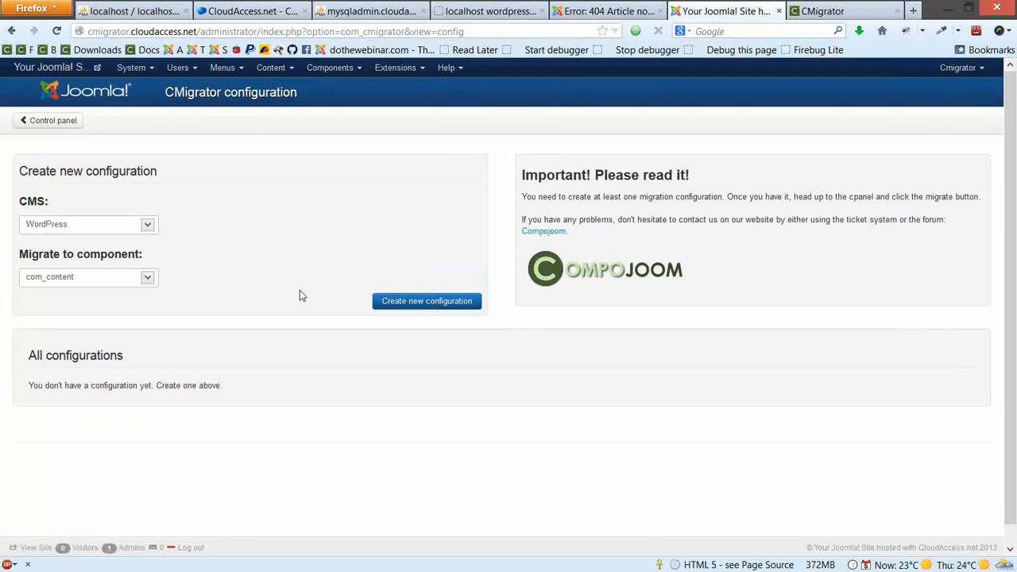
{"action": "left_click", "coordinate": [417, 310]}
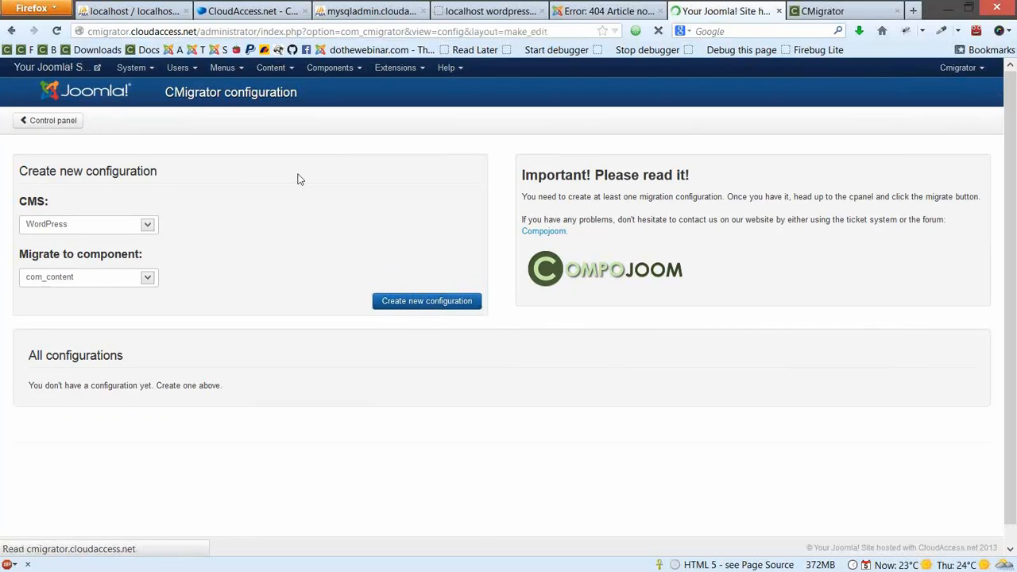
Enter wptojoomla as the new migration configuration's name
{"action": "scroll", "coordinate": [333, 262], "scroll_direction": "down", "scroll_amount": 1}
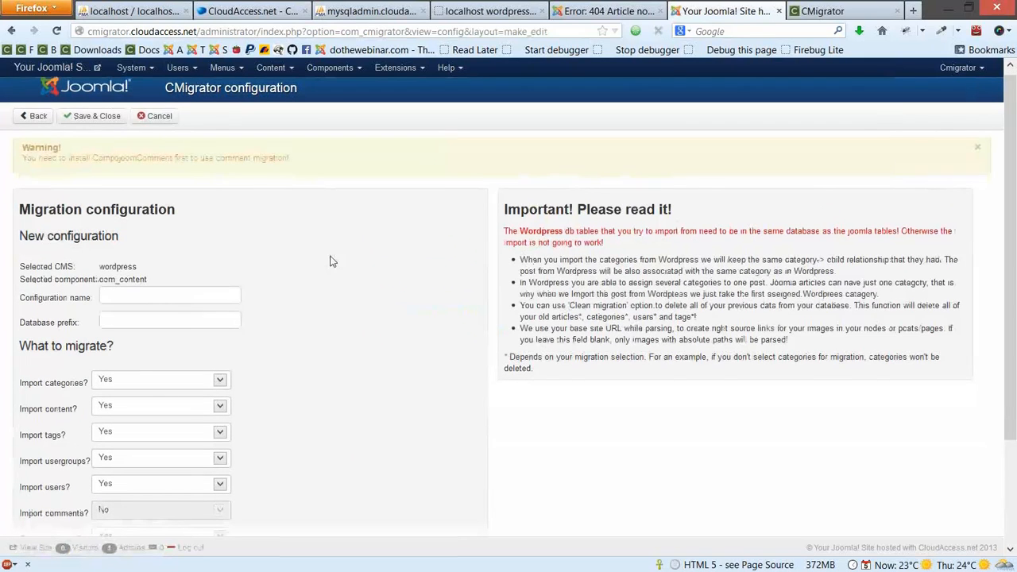
{"action": "scroll", "coordinate": [329, 262], "scroll_direction": "down", "scroll_amount": 2}
{"action": "left_click", "coordinate": [191, 216]}
{"action": "type", "text": "wpto"}
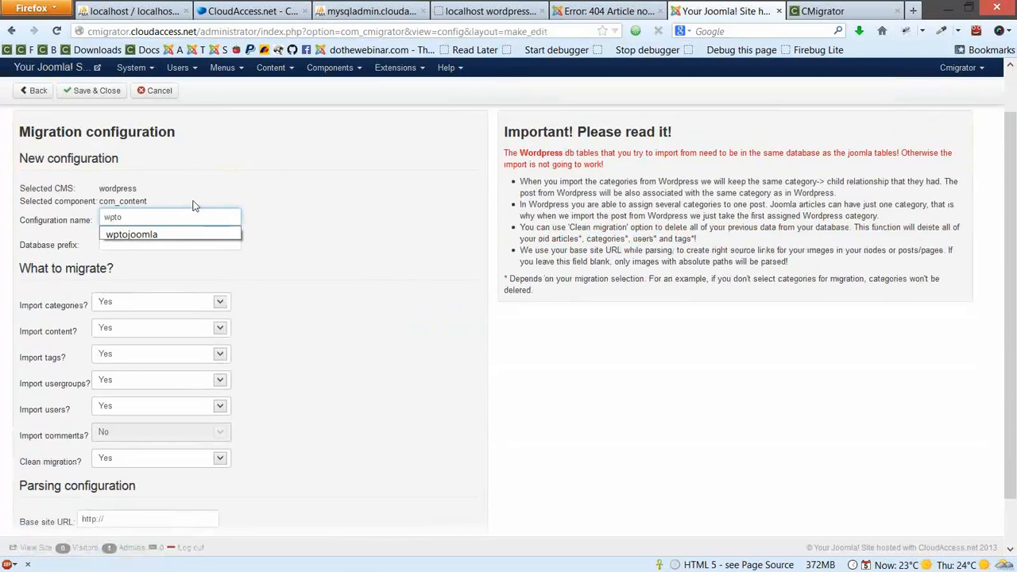
{"action": "key", "text": "Return"}
{"action": "left_click", "coordinate": [219, 242]}
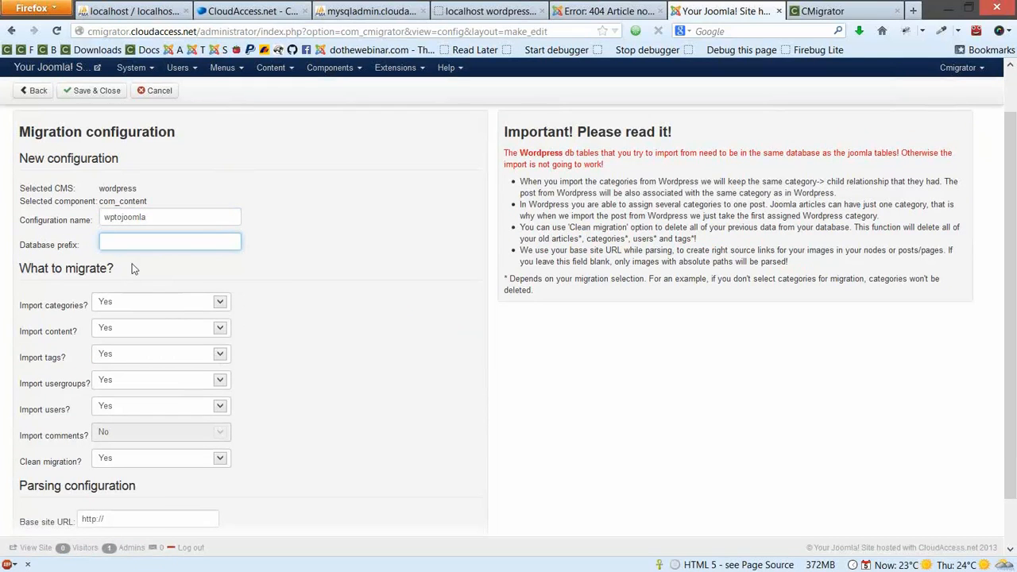
Confirm the WordPress tables use the wp_ prefix in phpMyAdmin and enter wp_ as the database prefix
{"action": "left_click", "coordinate": [344, 9]}
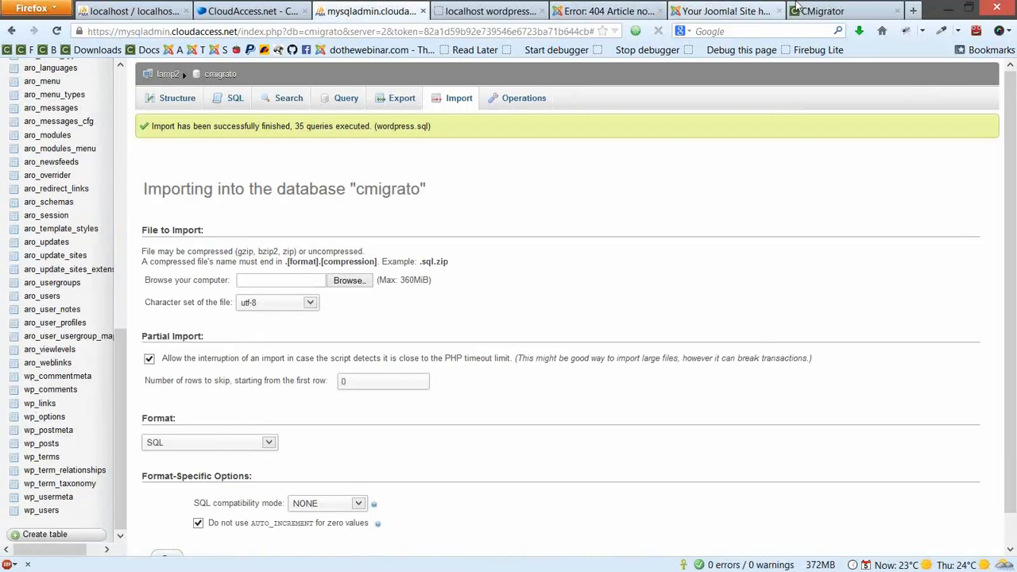
{"action": "left_click", "coordinate": [694, 8]}
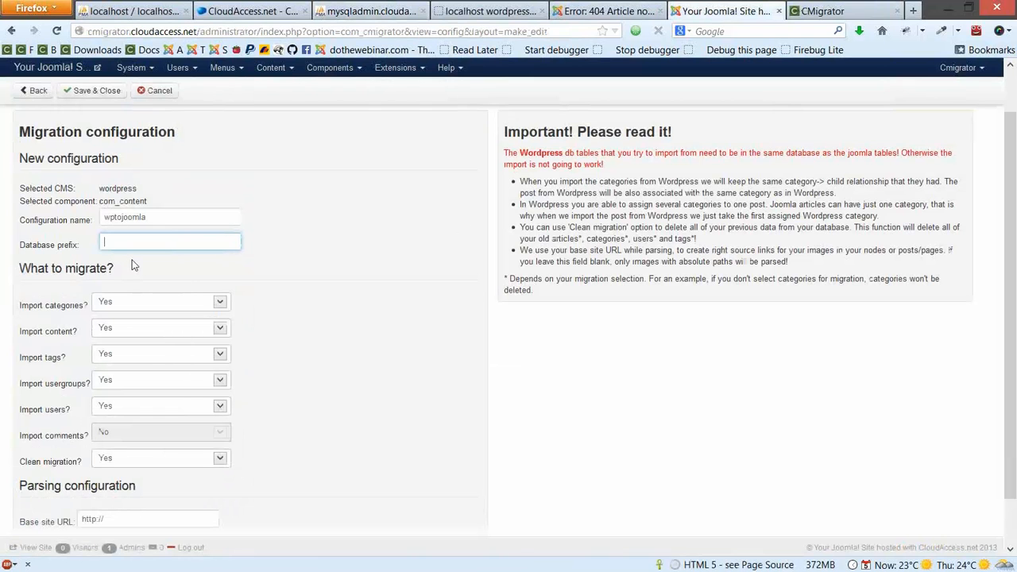
{"action": "type", "text": "wp_"}
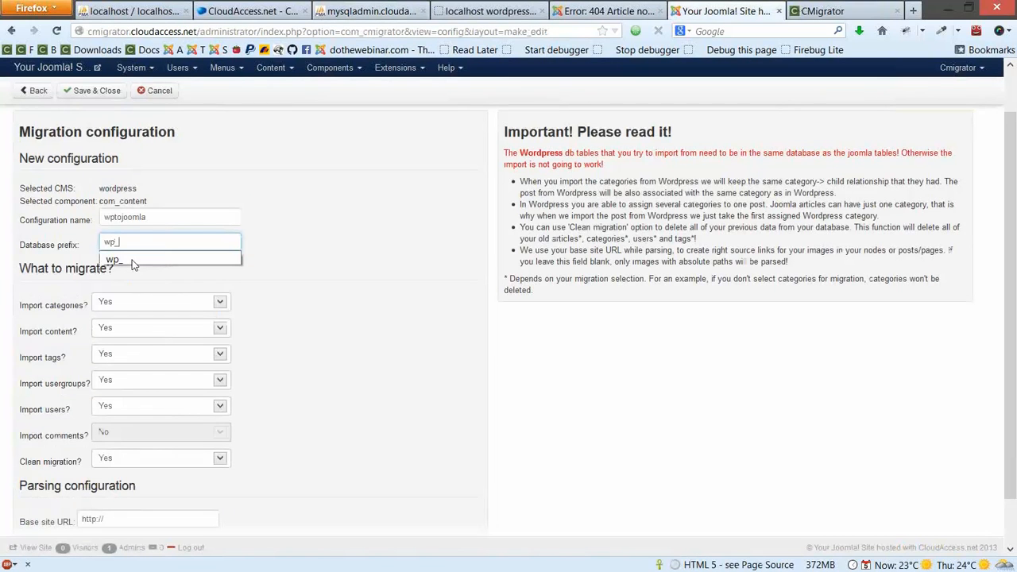
{"action": "left_click", "coordinate": [333, 337]}
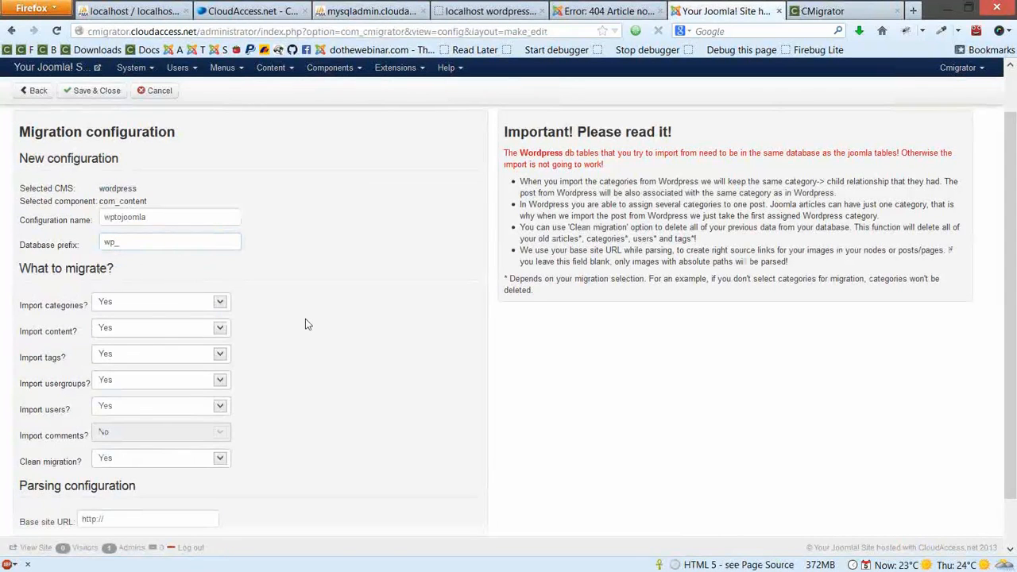
Review the usergroups and users import settings
{"action": "scroll", "coordinate": [307, 324], "scroll_direction": "down", "scroll_amount": 1}
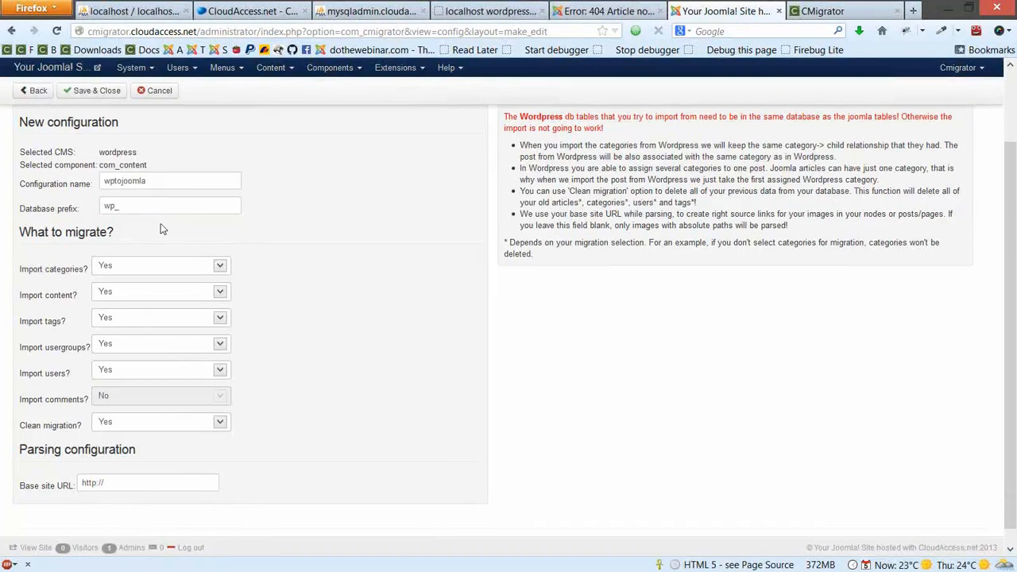
{"action": "double_click", "coordinate": [49, 347]}
{"action": "left_click", "coordinate": [46, 376]}
{"action": "left_click_drag", "start_coordinate": [47, 376], "coordinate": [85, 408]}
{"action": "scroll", "coordinate": [85, 408], "scroll_direction": "up", "scroll_amount": 1}
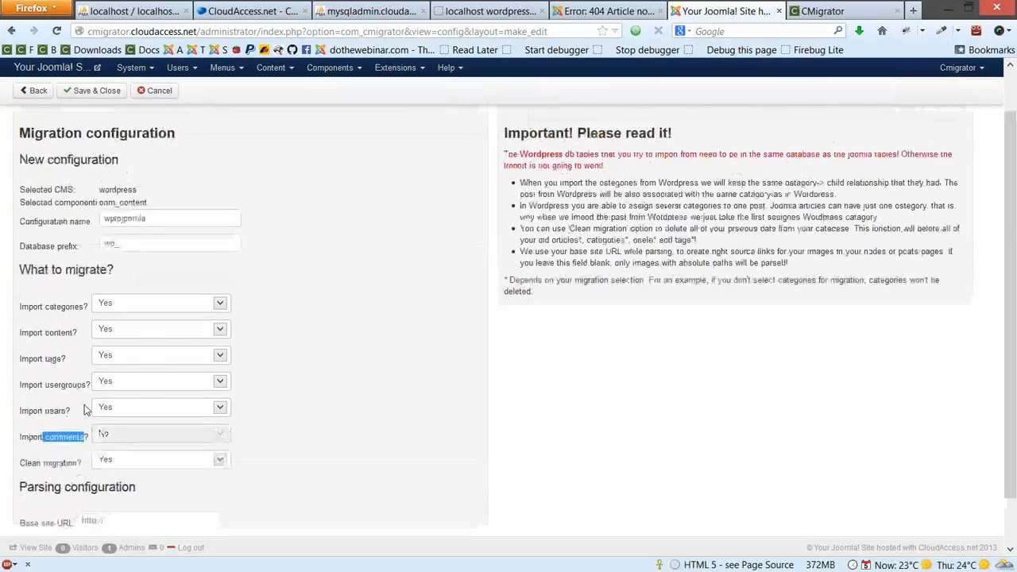
Glance at the CMigrator download page, then return to the configuration form
{"action": "scroll", "coordinate": [85, 408], "scroll_direction": "up", "scroll_amount": 2}
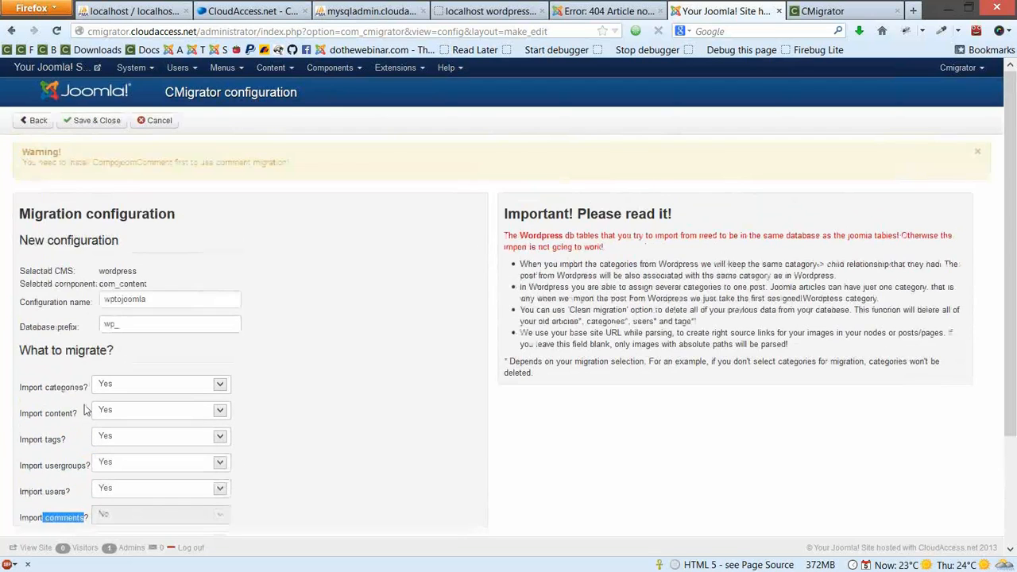
{"action": "scroll", "coordinate": [86, 410], "scroll_direction": "down", "scroll_amount": 3}
{"action": "left_click", "coordinate": [835, 12]}
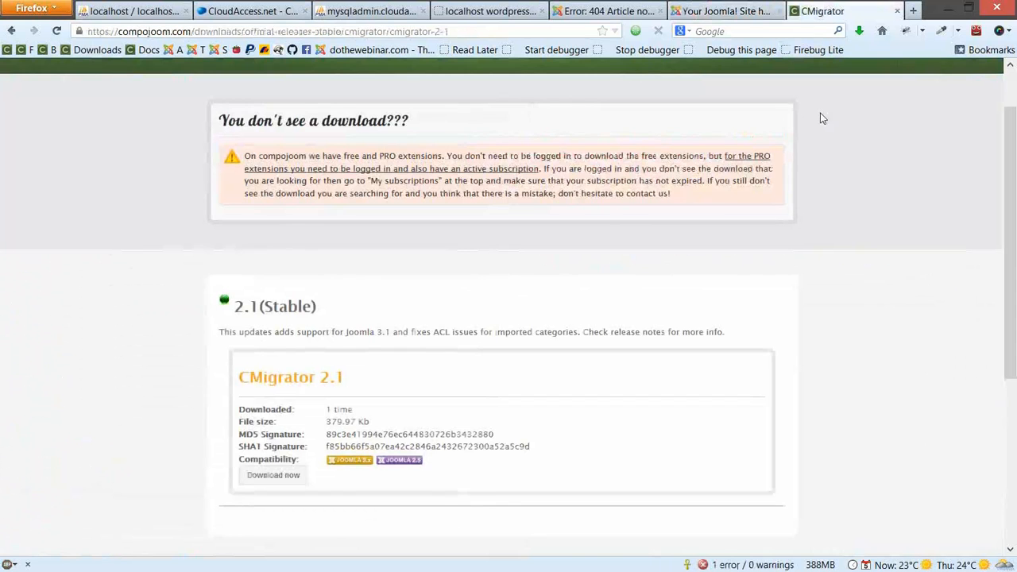
{"action": "scroll", "coordinate": [824, 119], "scroll_direction": "up", "scroll_amount": 2}
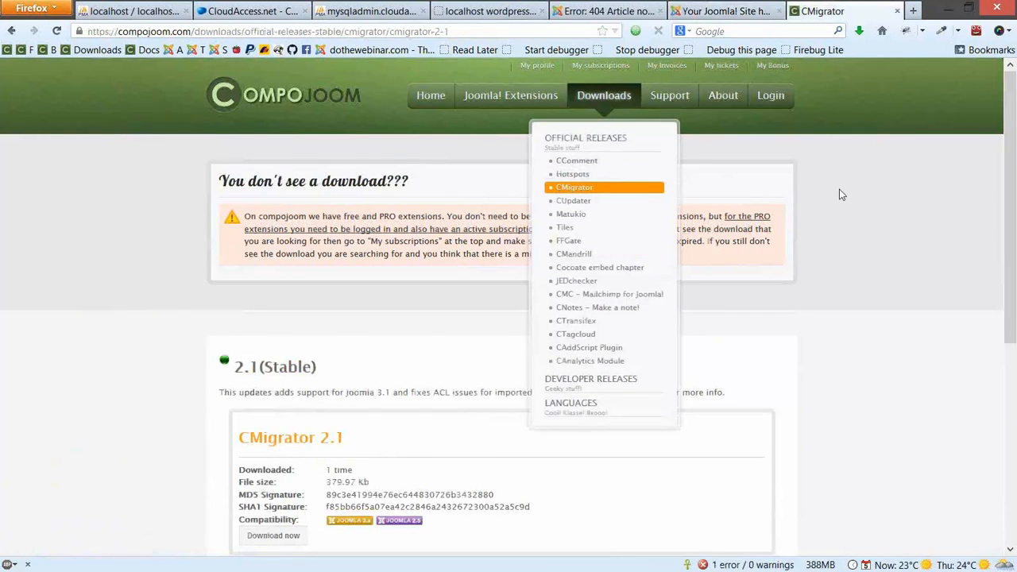
{"action": "left_click", "coordinate": [703, 11]}
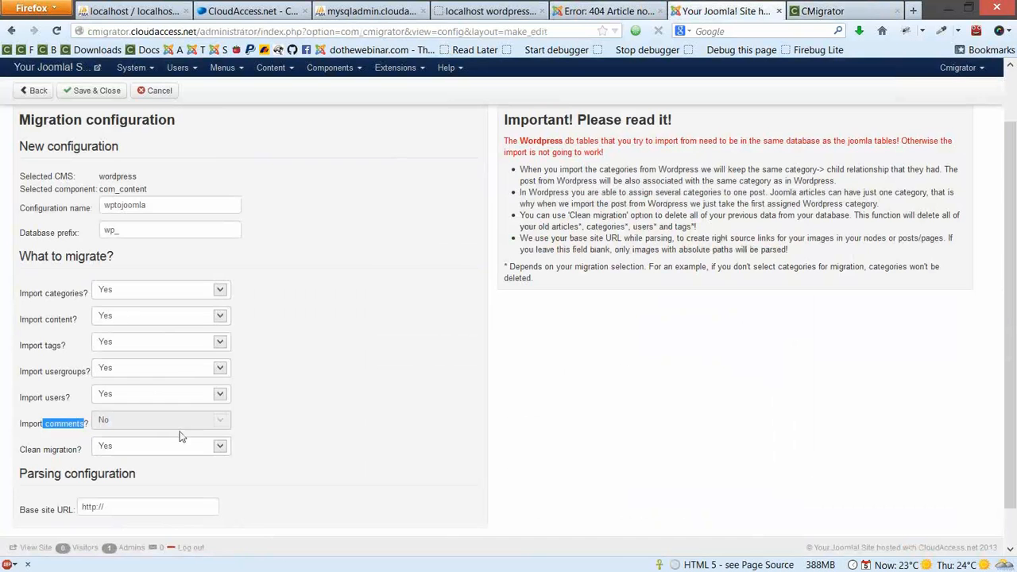
{"action": "left_click", "coordinate": [306, 396]}
Keep Clean migration set to Yes and leave the Base site URL unchanged
{"action": "scroll", "coordinate": [338, 390], "scroll_direction": "down", "scroll_amount": 1}
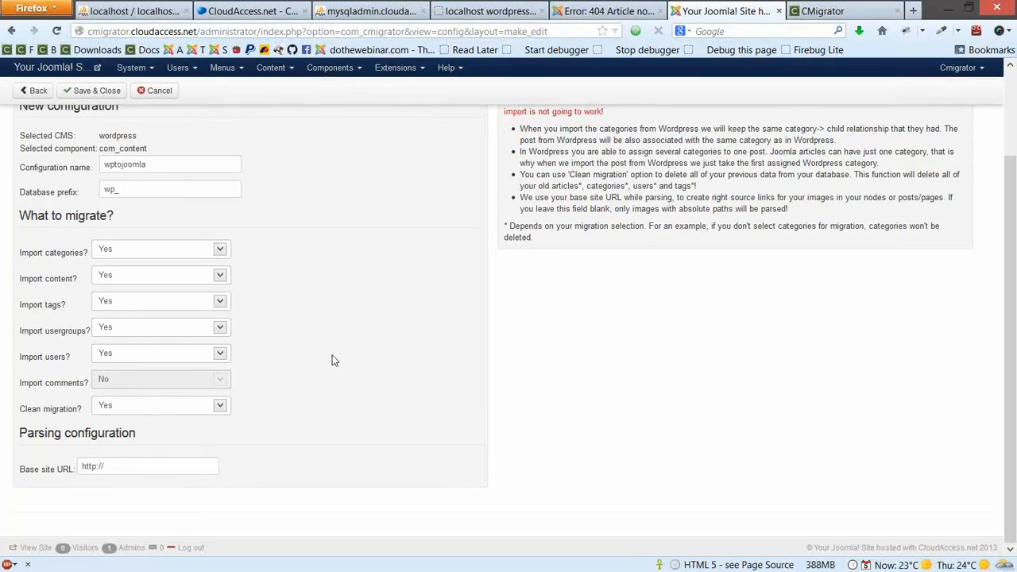
{"action": "left_click", "coordinate": [164, 408]}
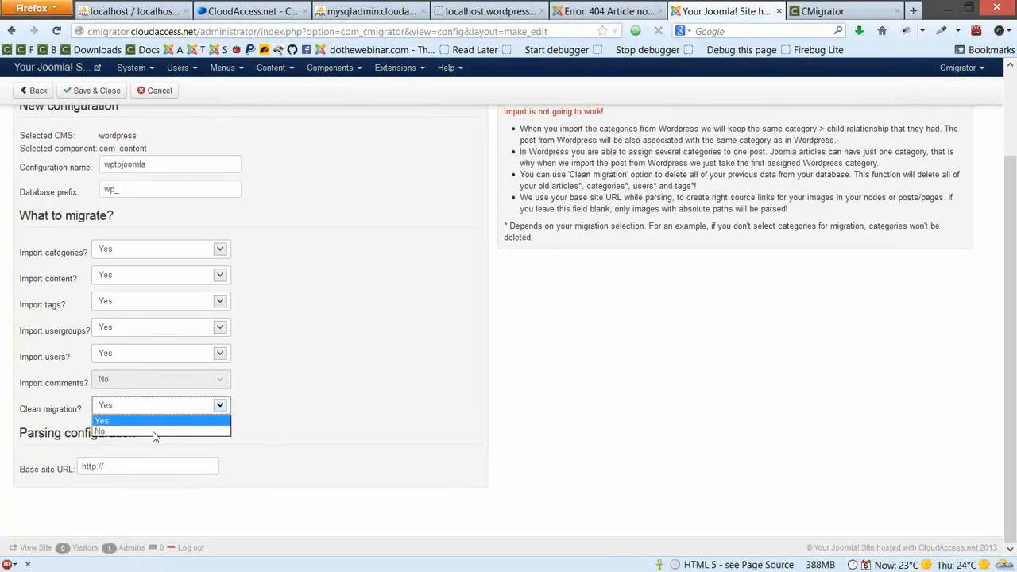
{"action": "left_click", "coordinate": [366, 410]}
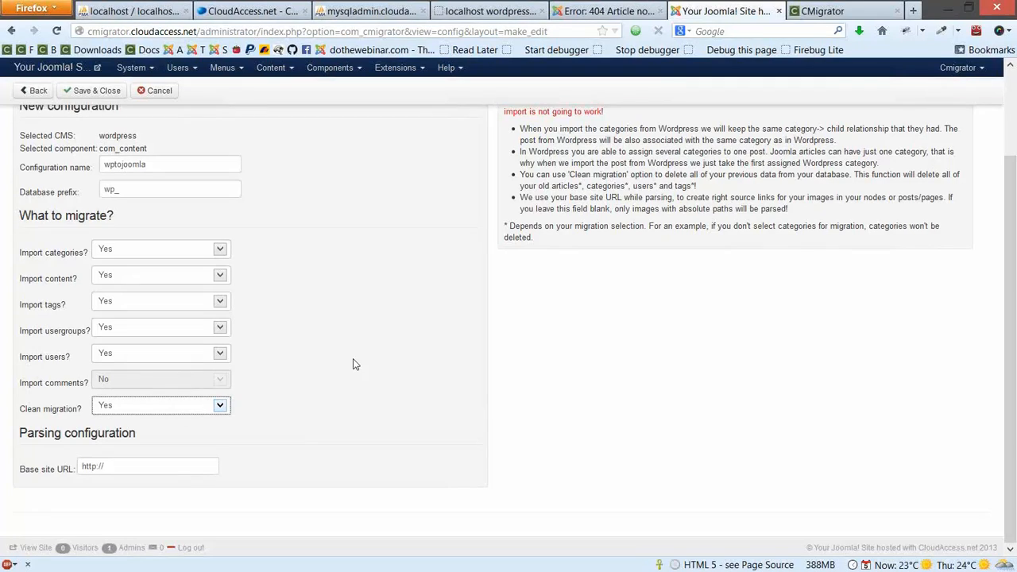
{"action": "left_click", "coordinate": [355, 373]}
{"action": "left_click_drag", "start_coordinate": [30, 469], "coordinate": [163, 475]}
{"action": "left_click", "coordinate": [325, 484]}
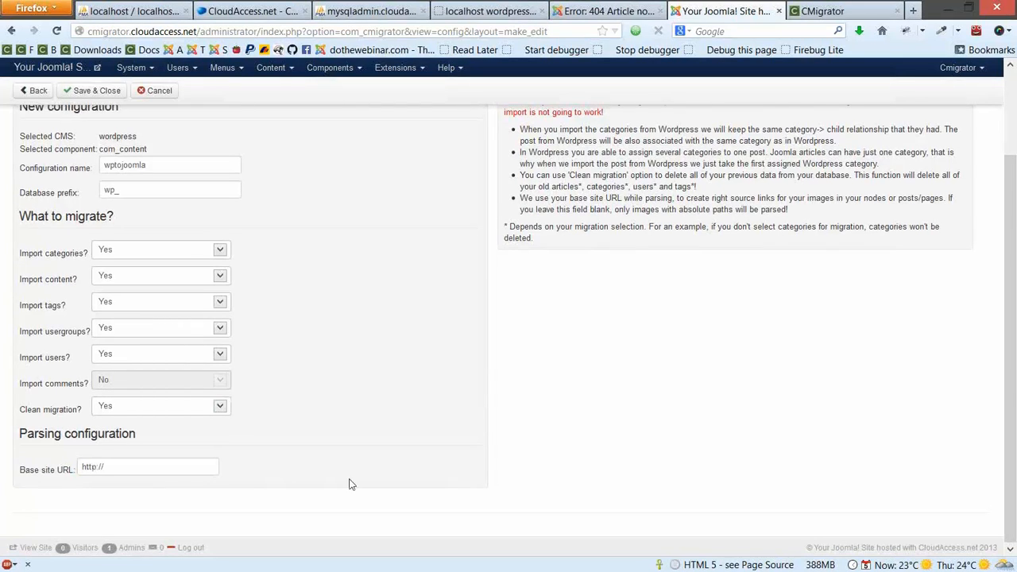
Save and close the wptojoomla configuration and go to the Migrate page
{"action": "scroll", "coordinate": [352, 484], "scroll_direction": "up", "scroll_amount": 1}
{"action": "scroll", "coordinate": [352, 484], "scroll_direction": "up", "scroll_amount": 3}
{"action": "left_click", "coordinate": [81, 122]}
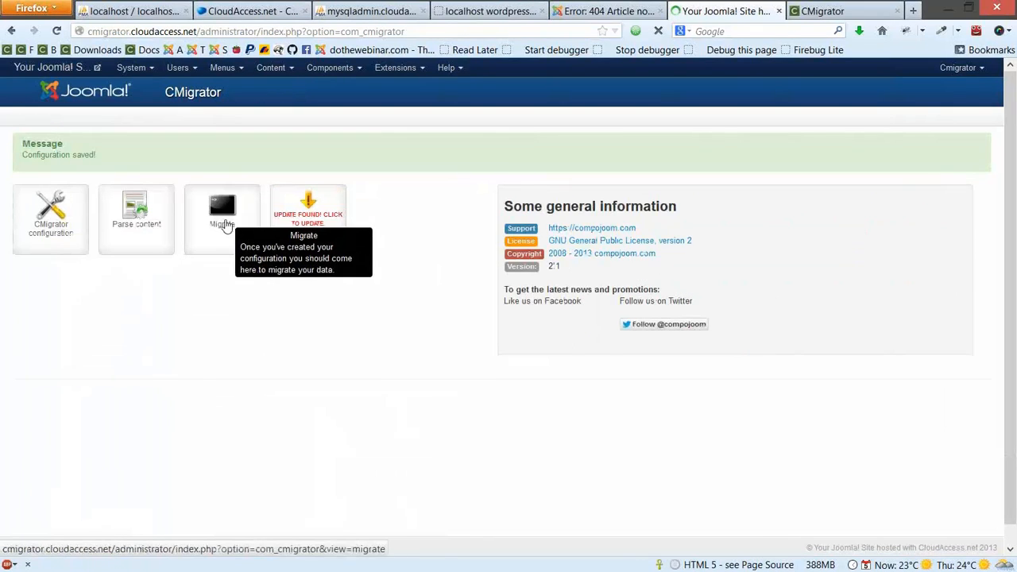
{"action": "left_click", "coordinate": [219, 247]}
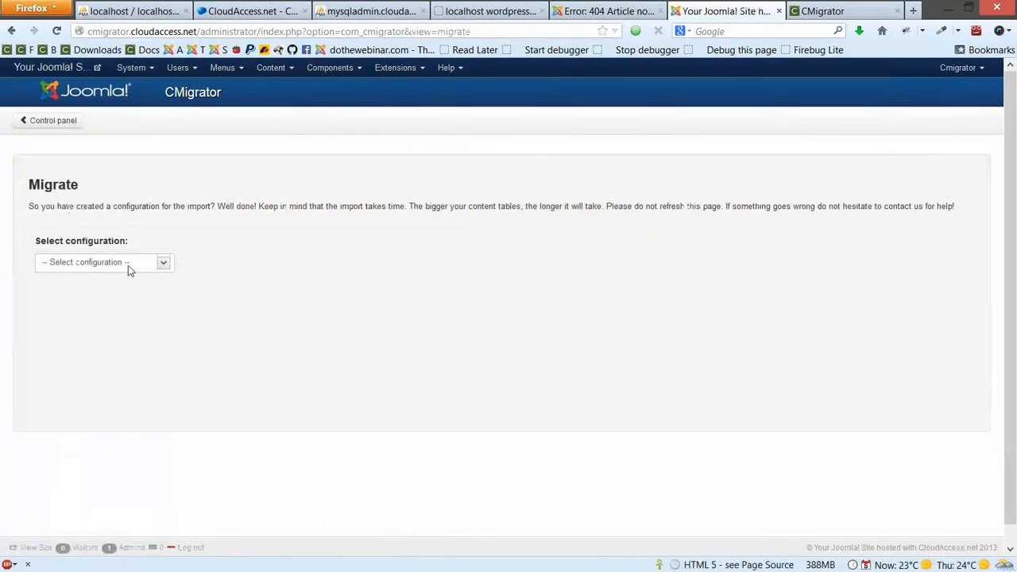
Run the migration with the wptojoomla configuration and review the categories, content, tags and users results
{"action": "left_click", "coordinate": [128, 265]}
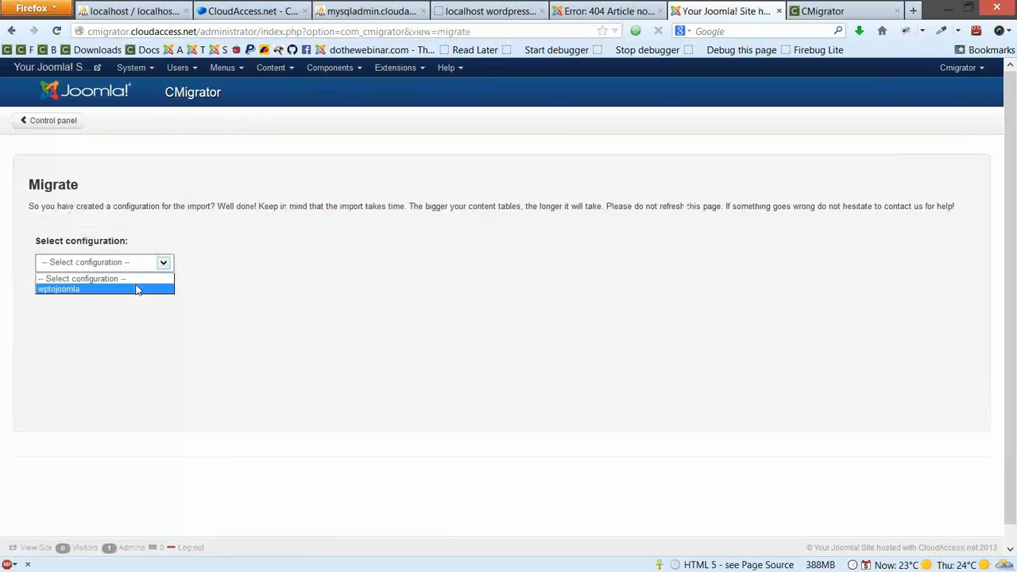
{"action": "left_click", "coordinate": [137, 291]}
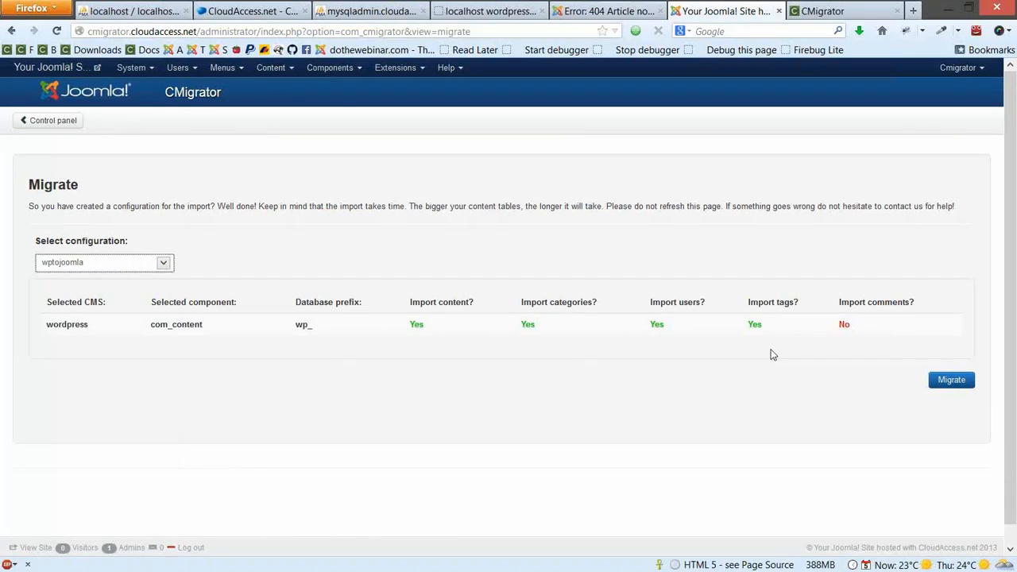
{"action": "left_click", "coordinate": [952, 380]}
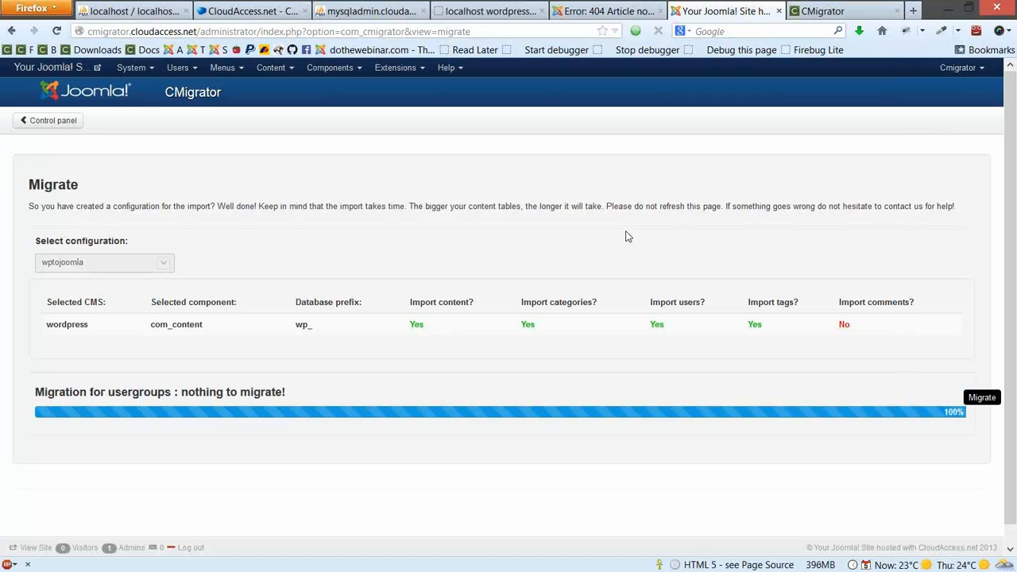
{"action": "scroll", "coordinate": [628, 236], "scroll_direction": "down", "scroll_amount": 1}
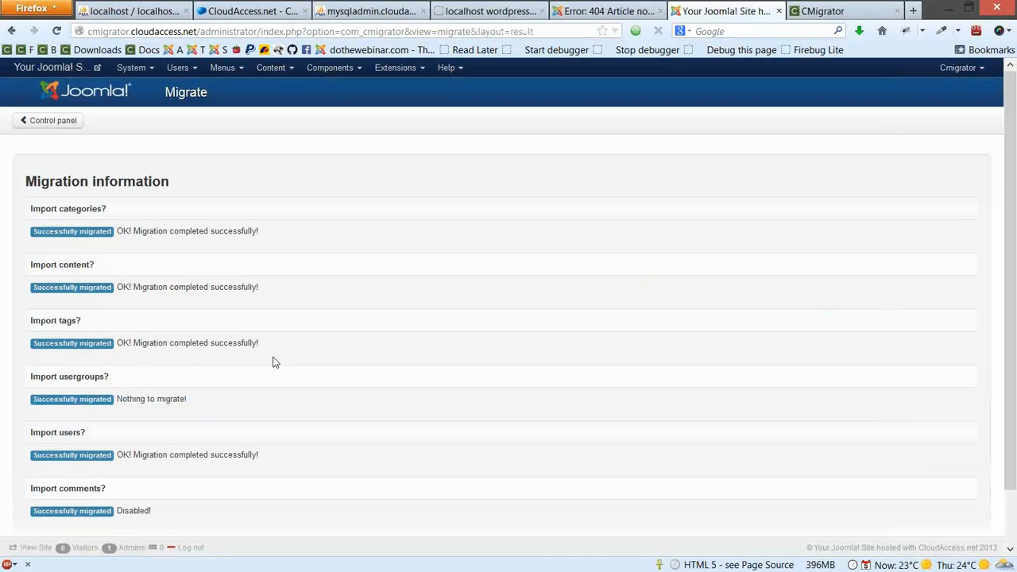
{"action": "scroll", "coordinate": [273, 363], "scroll_direction": "down", "scroll_amount": 2}
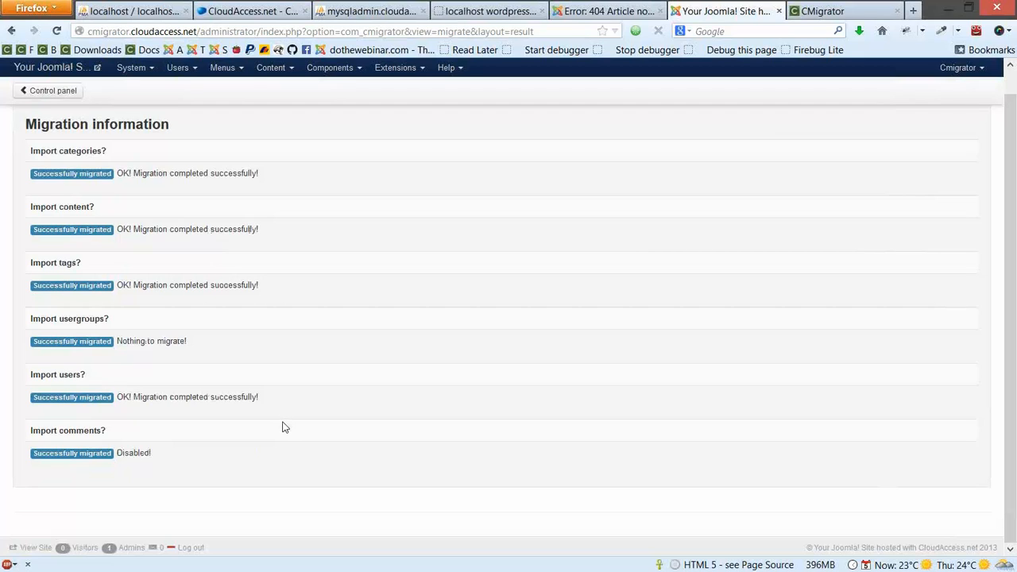
{"action": "scroll", "coordinate": [282, 428], "scroll_direction": "up", "scroll_amount": 2}
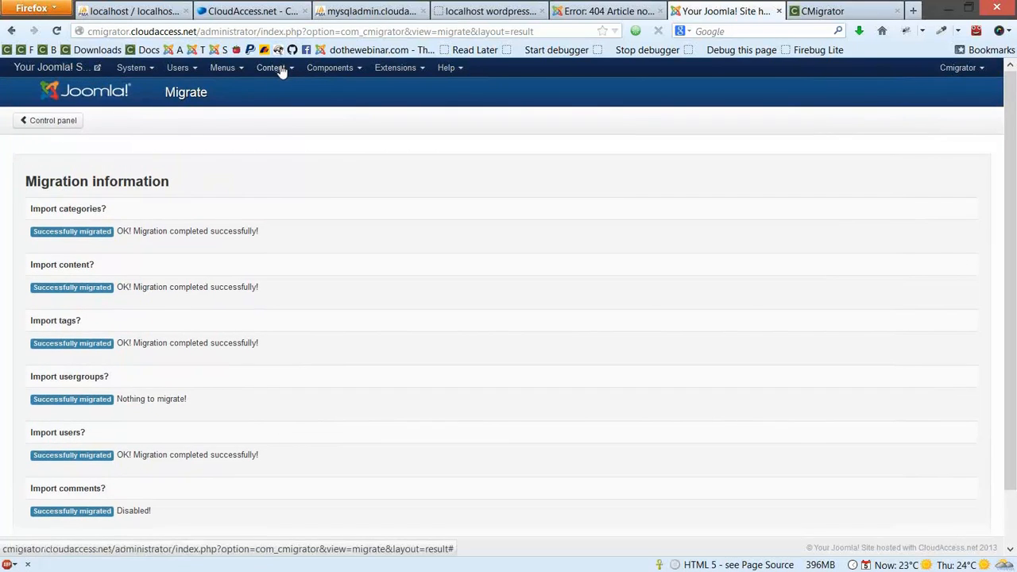
Open Content > Article Manager in a new tab and switch to it
{"action": "left_click", "coordinate": [282, 71]}
{"action": "right_click", "coordinate": [299, 91]}
{"action": "key", "text": "Escape"}
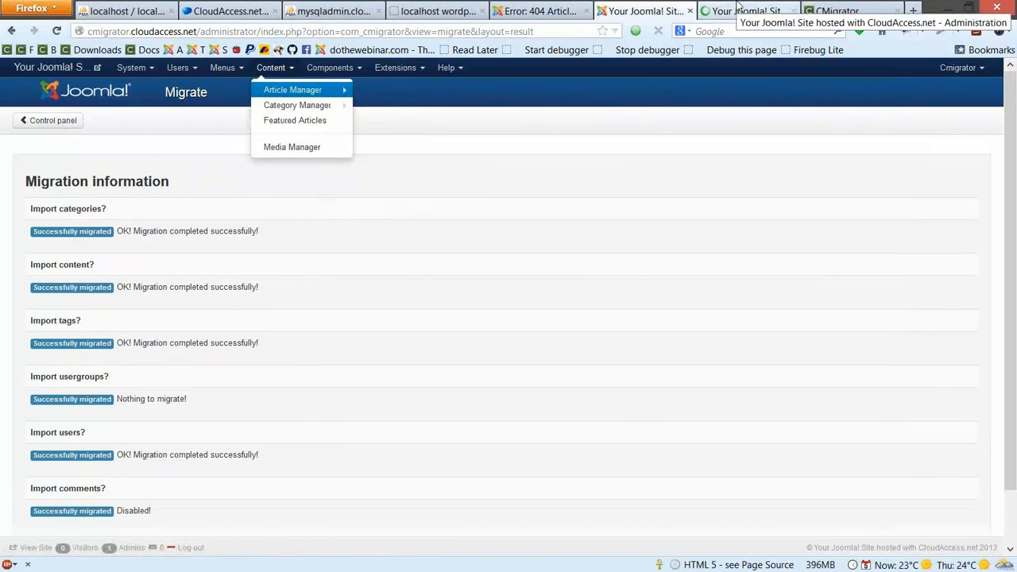
{"action": "left_click", "coordinate": [737, 10]}
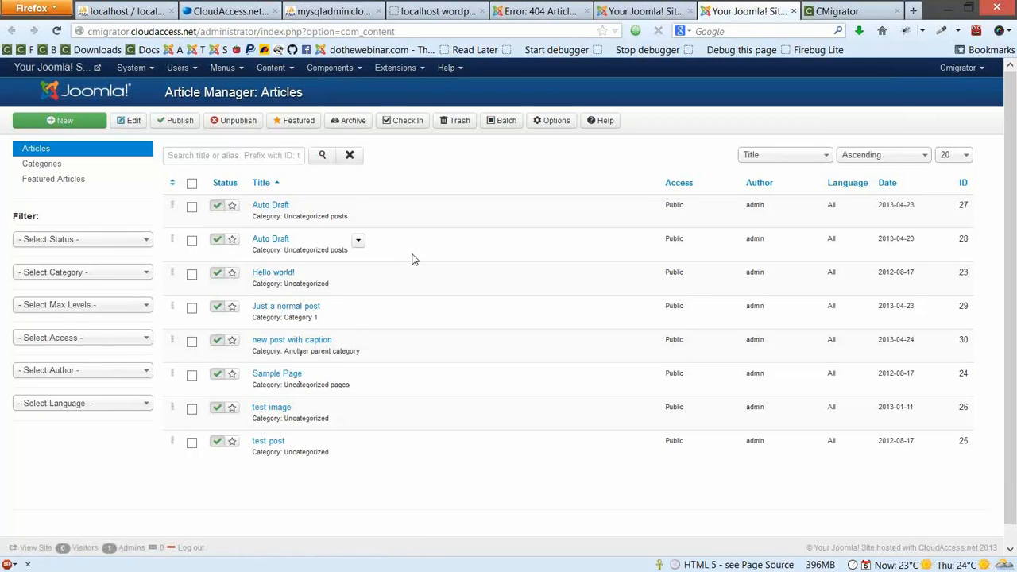
Inspect the migrated articles, including Hello world!, Sample Page and test post
{"action": "left_click_drag", "start_coordinate": [288, 216], "coordinate": [343, 228]}
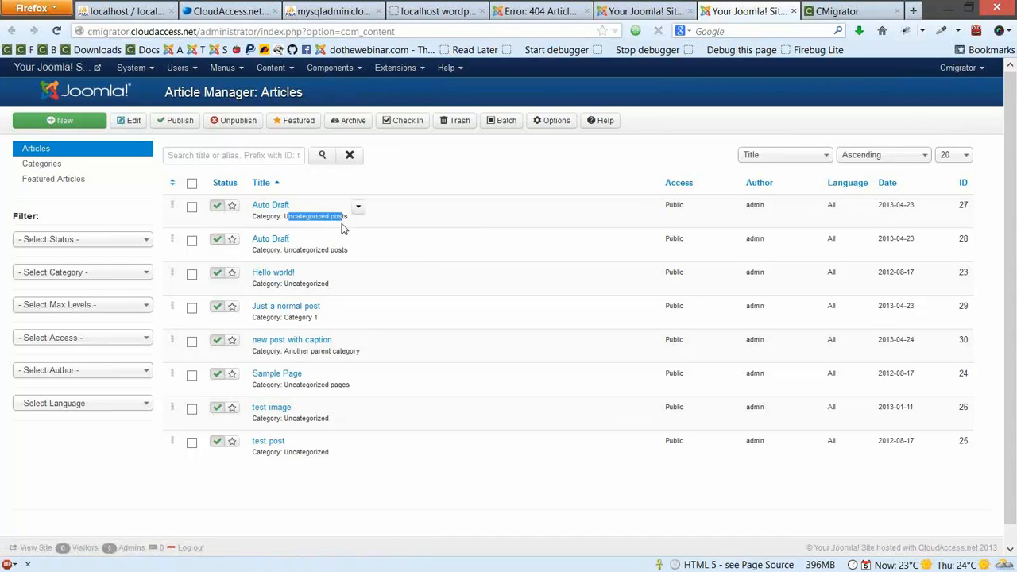
{"action": "left_click", "coordinate": [192, 240]}
{"action": "left_click", "coordinate": [191, 240]}
{"action": "left_click", "coordinate": [528, 180]}
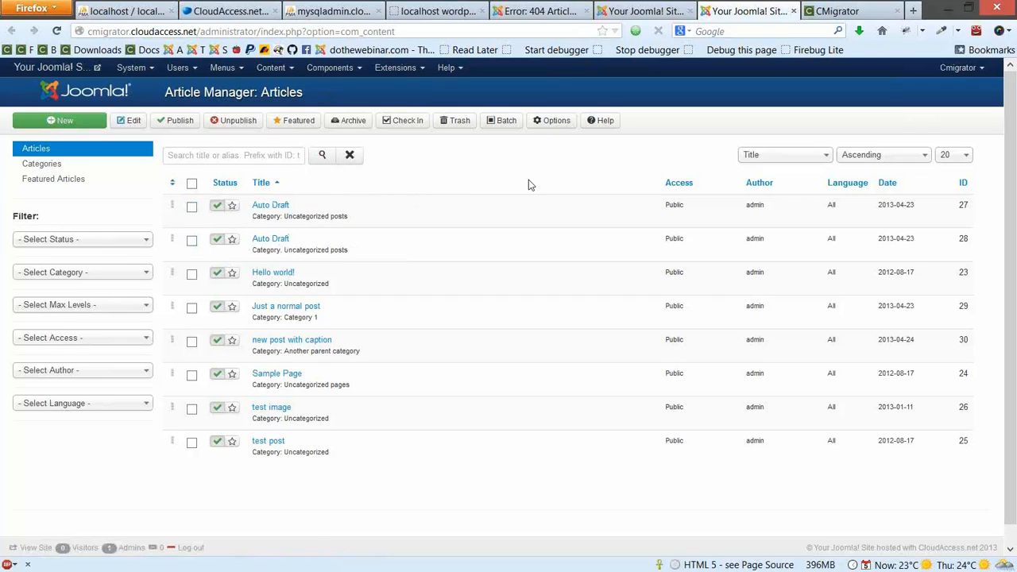
{"action": "left_click", "coordinate": [200, 69]}
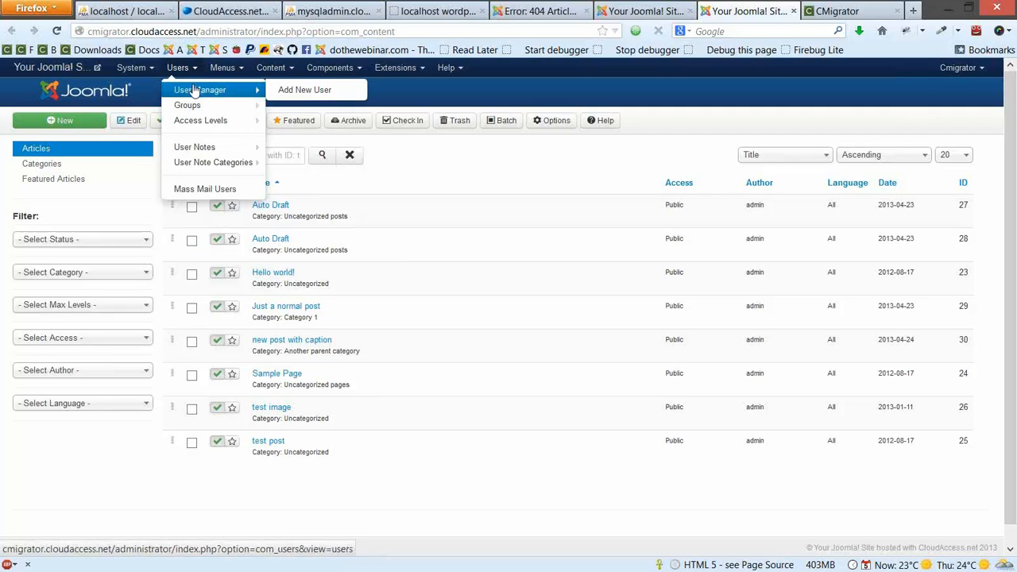
Check the User Manager's admin name and e-mail beside Cmigrator, then open admin for editing
{"action": "left_click", "coordinate": [194, 90]}
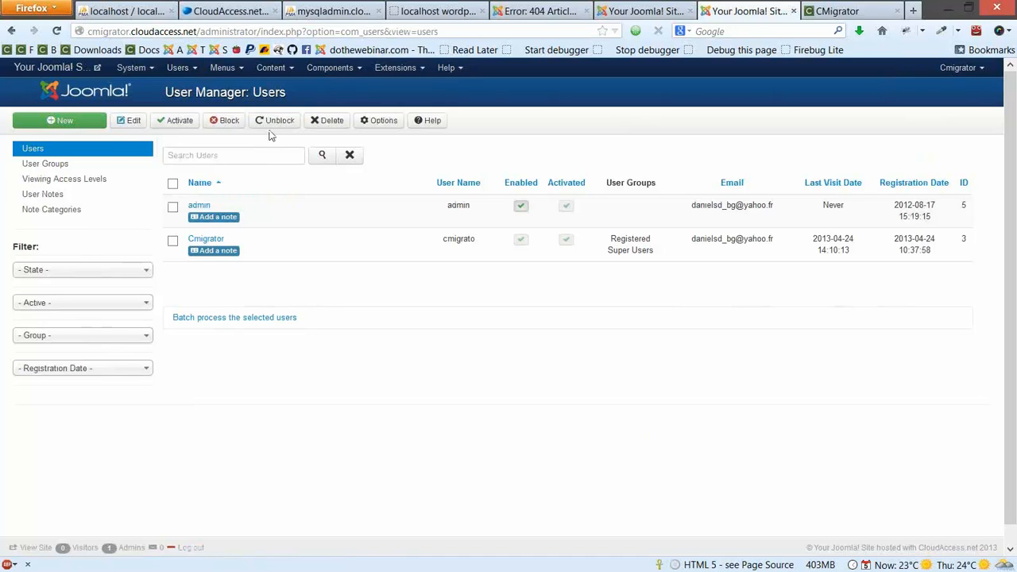
{"action": "left_click_drag", "start_coordinate": [442, 205], "coordinate": [483, 203]}
{"action": "left_click", "coordinate": [482, 216]}
{"action": "left_click_drag", "start_coordinate": [688, 209], "coordinate": [690, 247]}
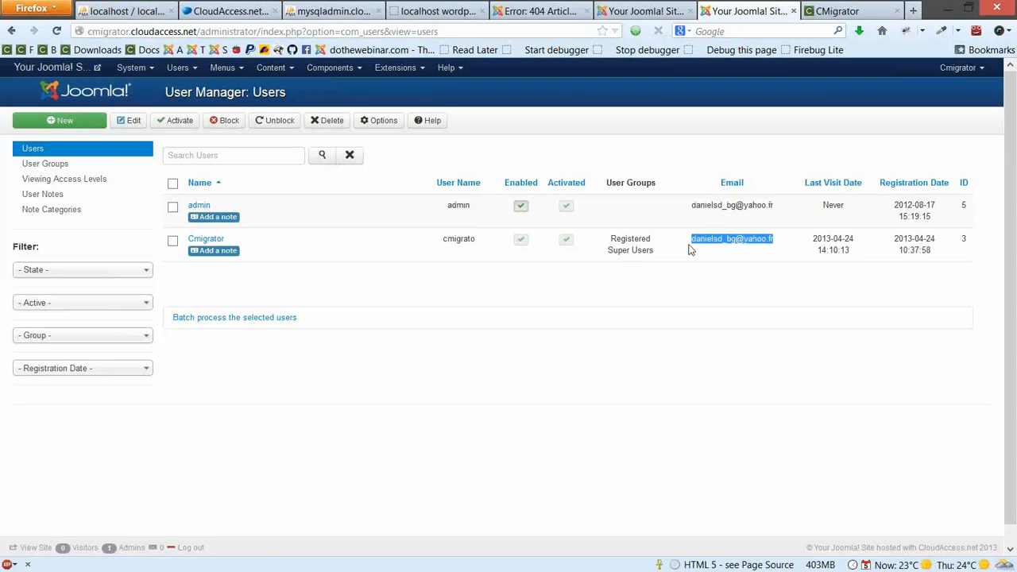
{"action": "left_click", "coordinate": [691, 256]}
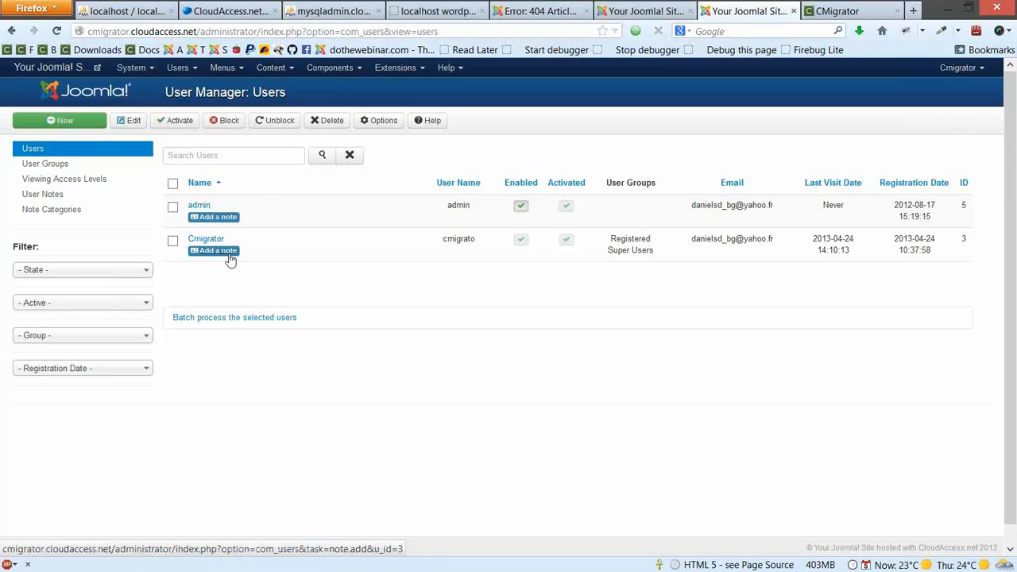
{"action": "left_click", "coordinate": [194, 208]}
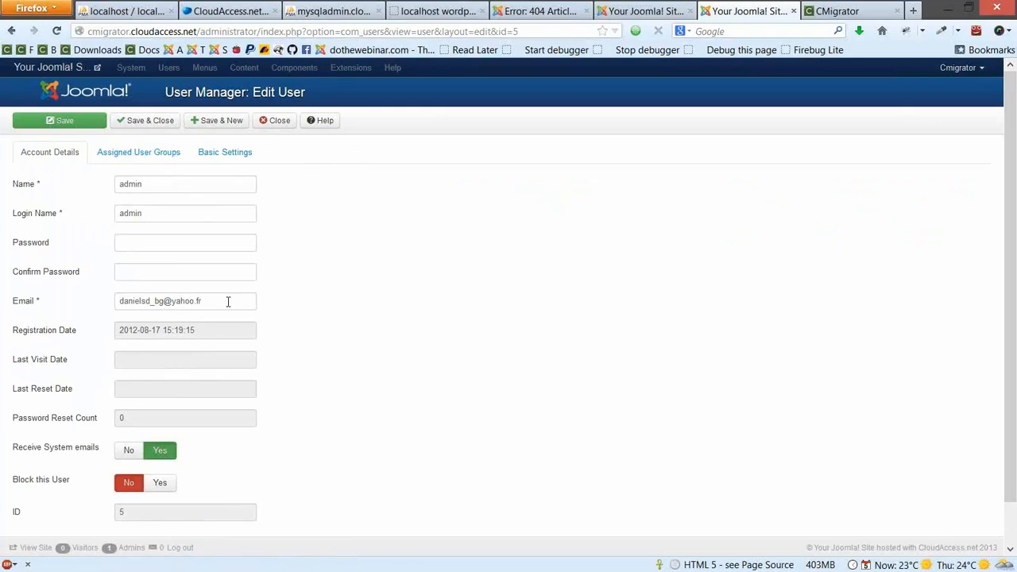
Replace the admin user's e-mail address, add it to Super Users, and save the account
{"action": "left_click_drag", "start_coordinate": [228, 302], "coordinate": [71, 272]}
{"action": "type", "text": "daniel"}
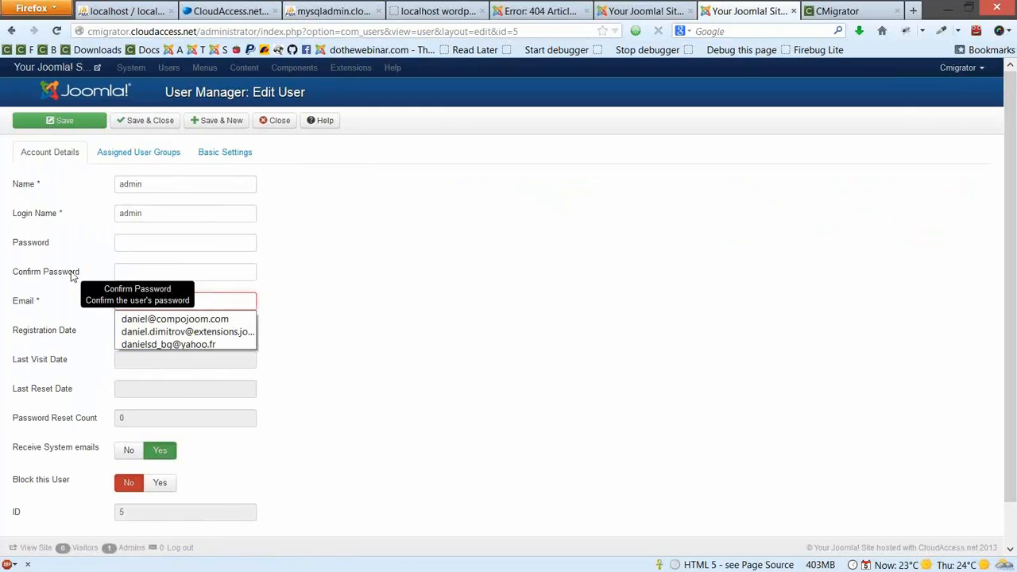
{"action": "left_click", "coordinate": [234, 318]}
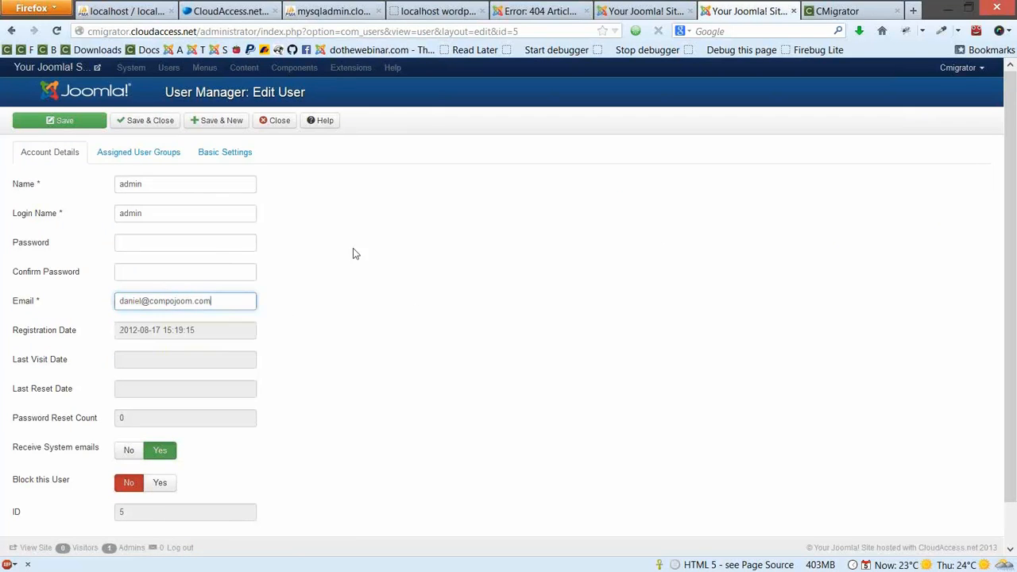
{"action": "left_click", "coordinate": [129, 155]}
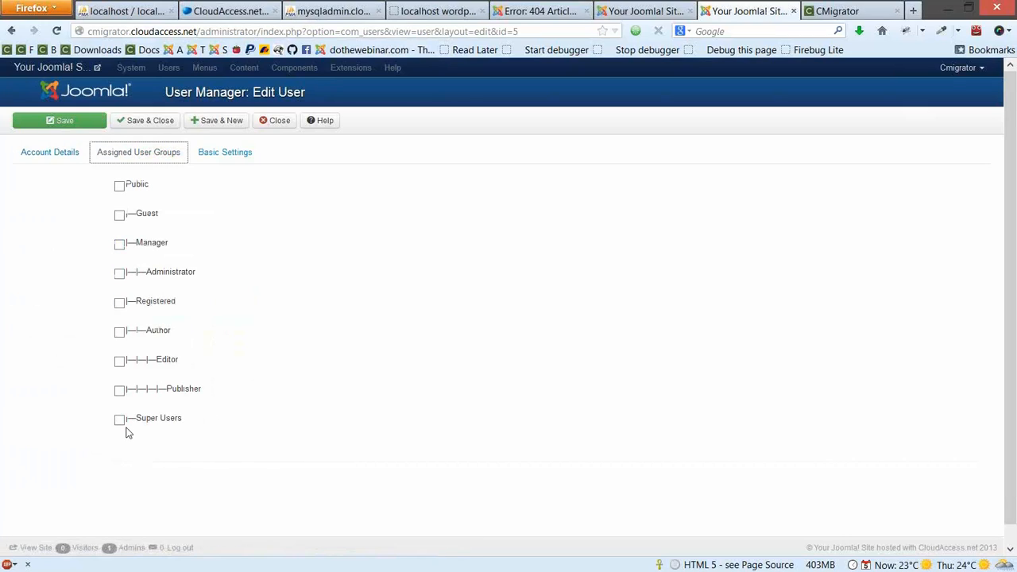
{"action": "left_click", "coordinate": [120, 422]}
{"action": "left_click", "coordinate": [163, 124]}
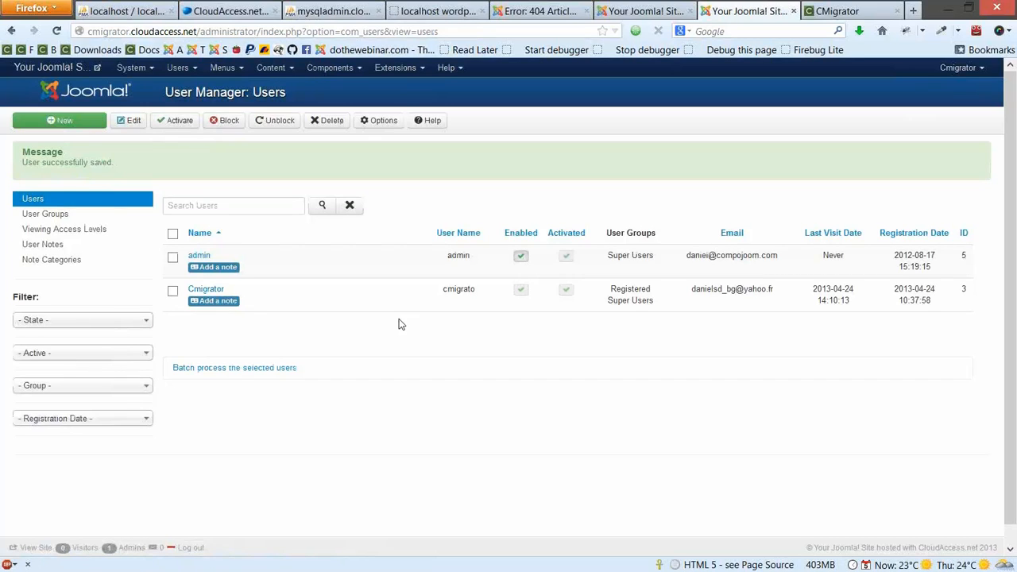
{"action": "left_click", "coordinate": [411, 68]}
Search the Plug-in Manager for 'cmigrator' and enable Authentication - CMigrator
{"action": "left_click", "coordinate": [404, 135]}
{"action": "left_click", "coordinate": [280, 156]}
{"action": "type", "text": "cmigr"}
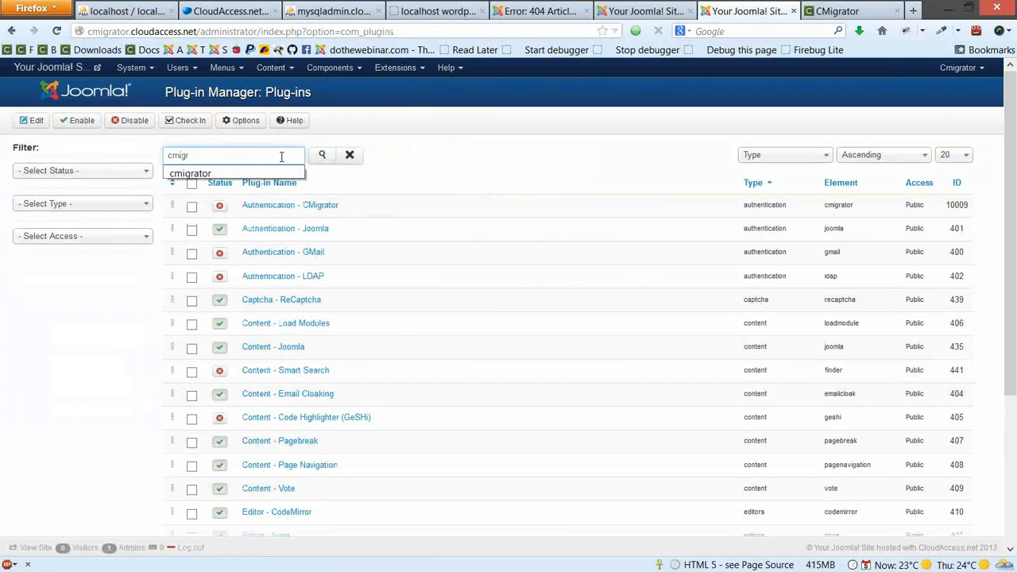
{"action": "type", "text": "ator"}
{"action": "key", "text": "Return"}
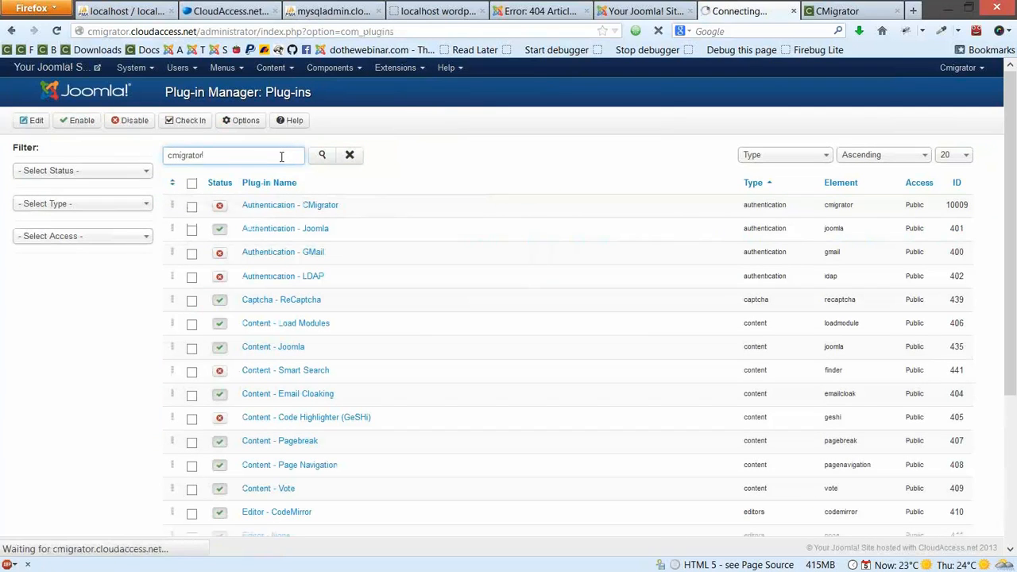
{"action": "left_click", "coordinate": [225, 210]}
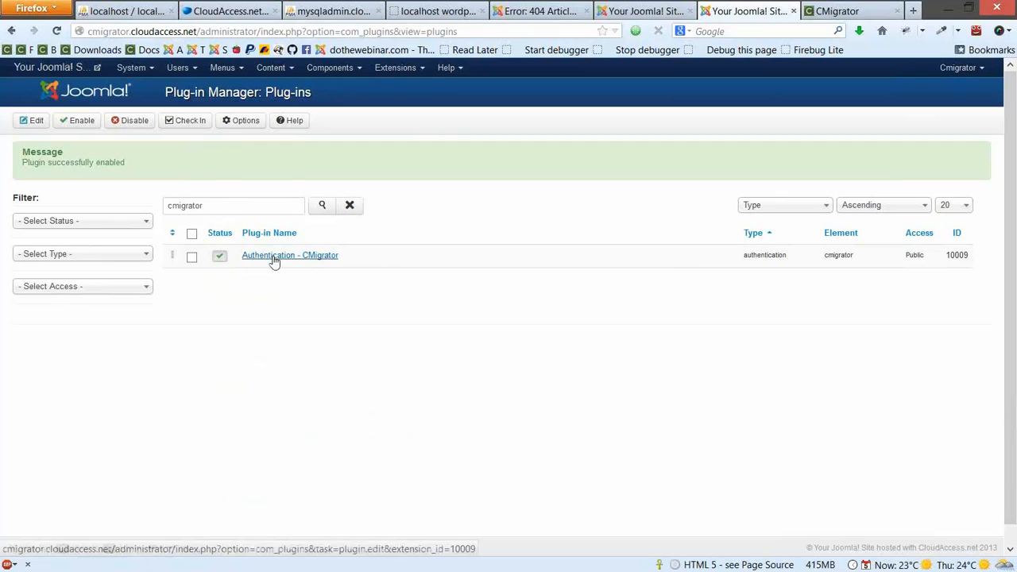
{"action": "left_click", "coordinate": [959, 67]}
Log out, log back in as admin, and open Content > Category Manager
{"action": "left_click", "coordinate": [964, 121]}
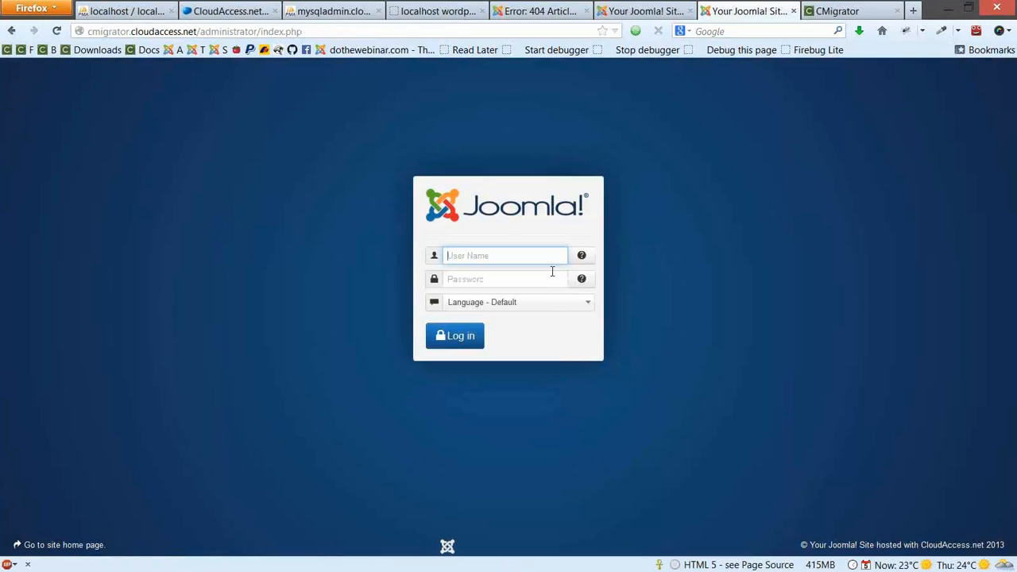
{"action": "type", "text": "ad"}
{"action": "left_click", "coordinate": [552, 275]}
{"action": "type", "text": "a"}
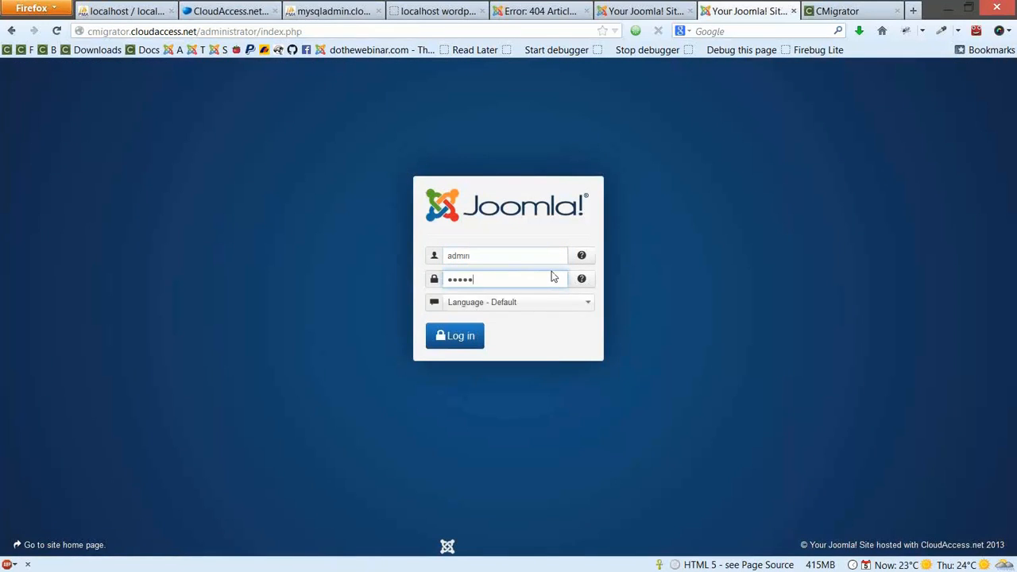
{"action": "key", "text": "Return"}
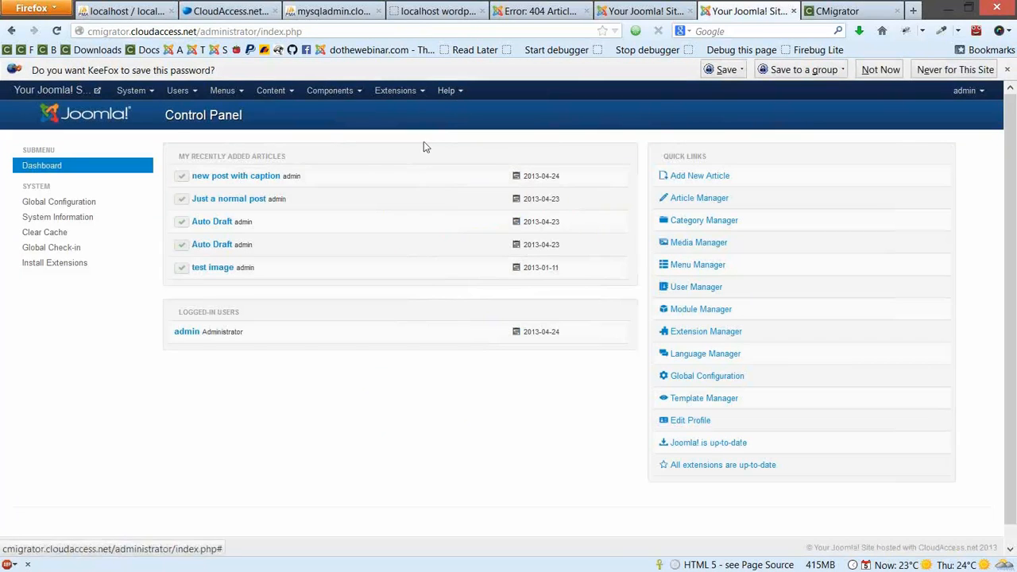
{"action": "left_click", "coordinate": [278, 94]}
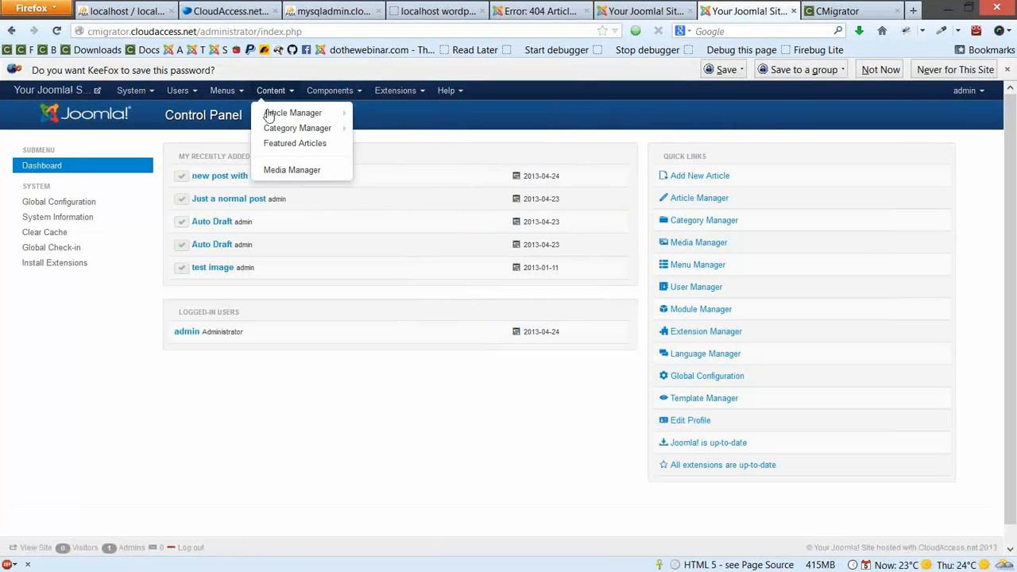
{"action": "left_click", "coordinate": [273, 128]}
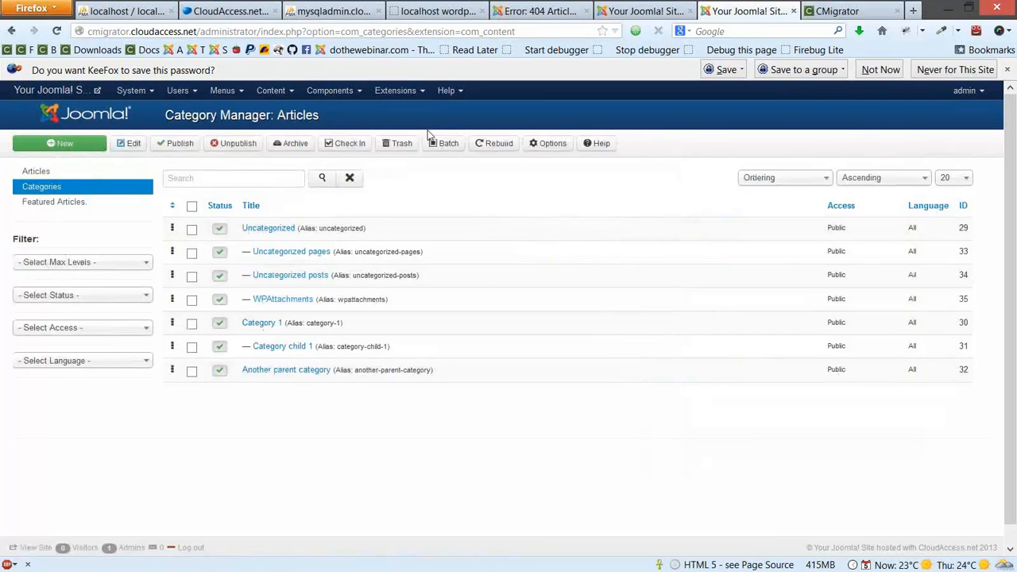
View Posts > Categories at localhost/wordpress/wp-admin/ in a new tab, then return to Joomla
{"action": "left_click", "coordinate": [449, 8]}
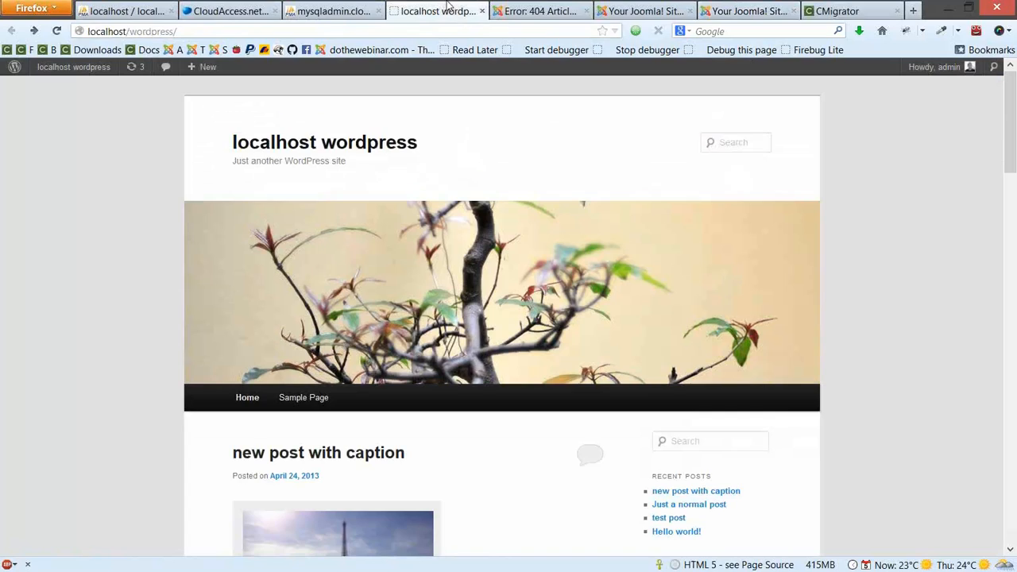
{"action": "key", "text": "ctrl+t"}
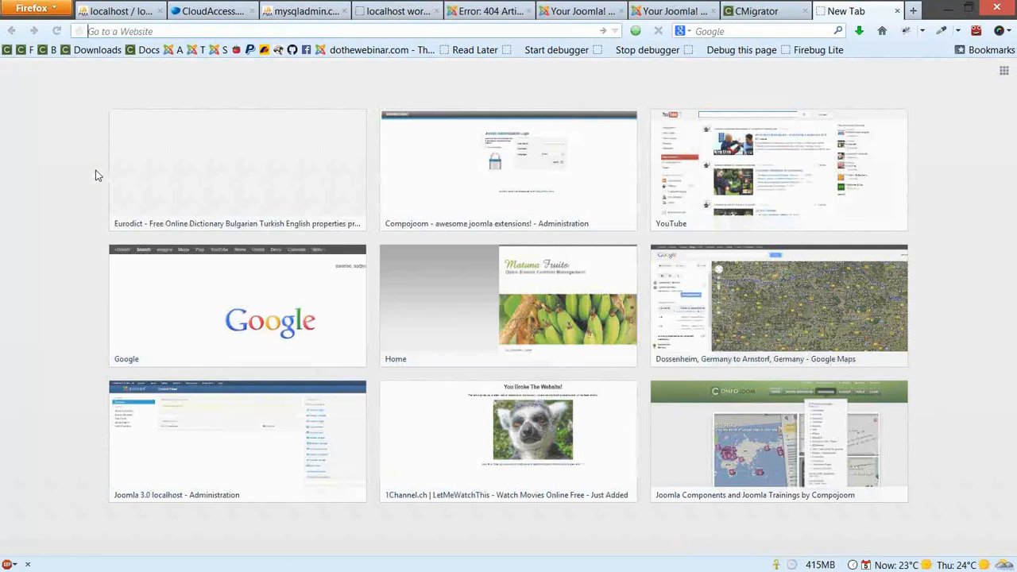
{"action": "type", "text": "localhost/wordpress/wp-admin/"}
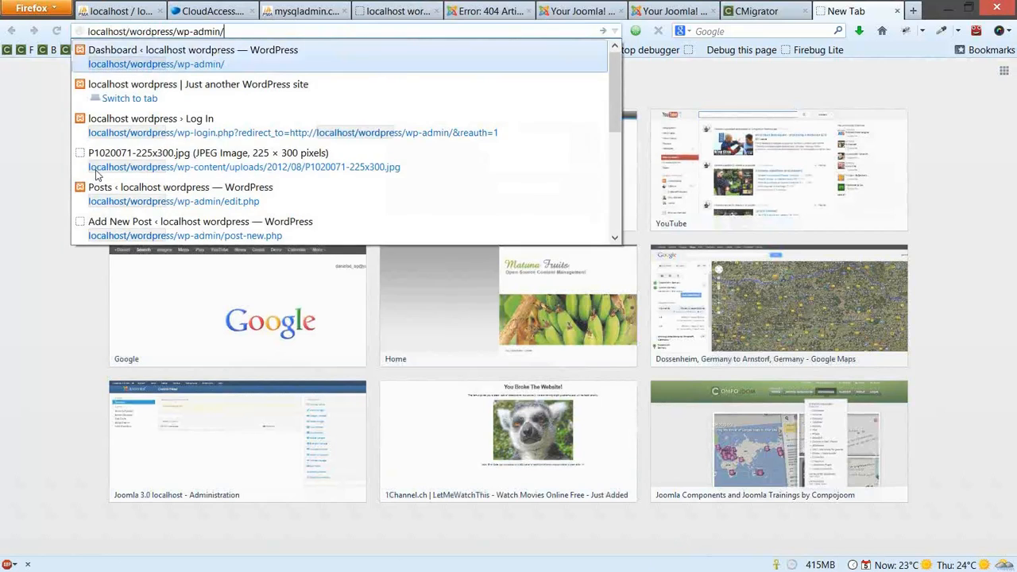
{"action": "key", "text": "Return"}
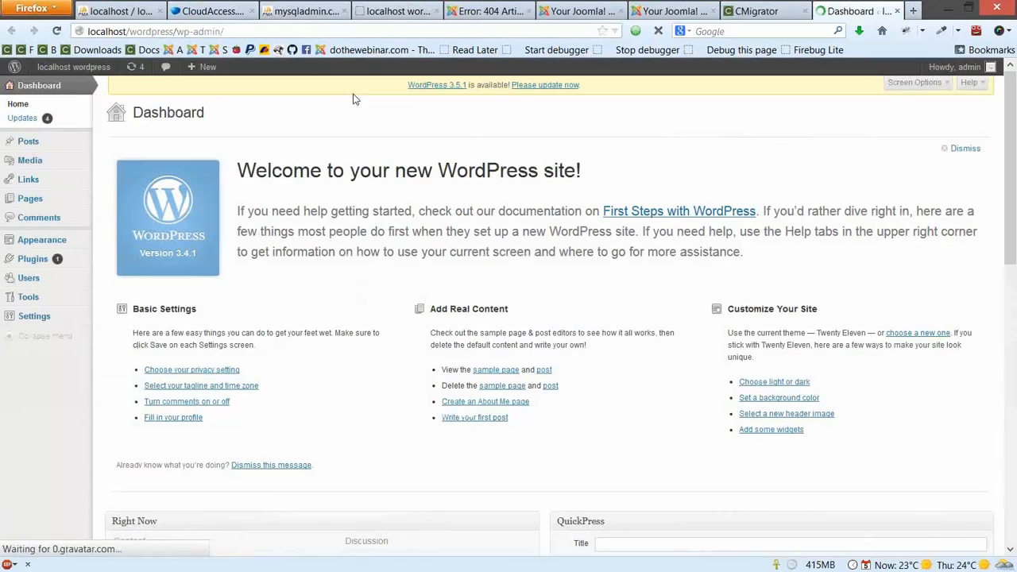
{"action": "left_click", "coordinate": [55, 151]}
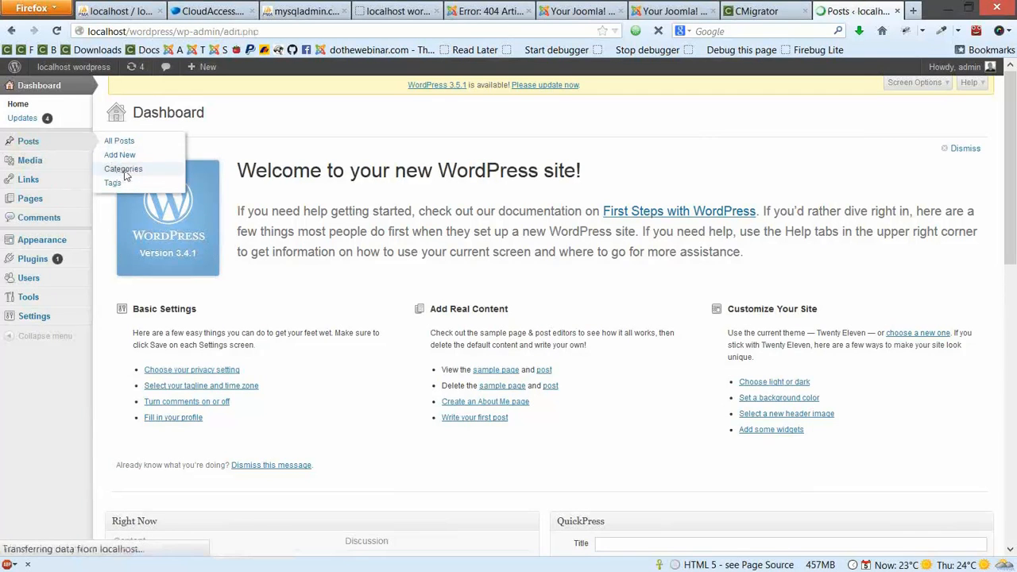
{"action": "left_click", "coordinate": [28, 156]}
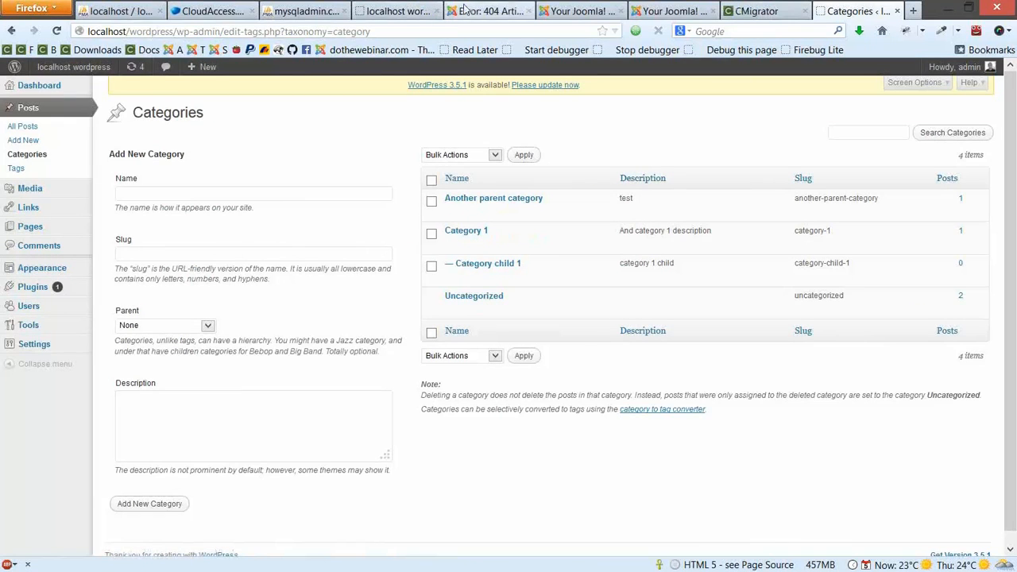
{"action": "left_click", "coordinate": [657, 8]}
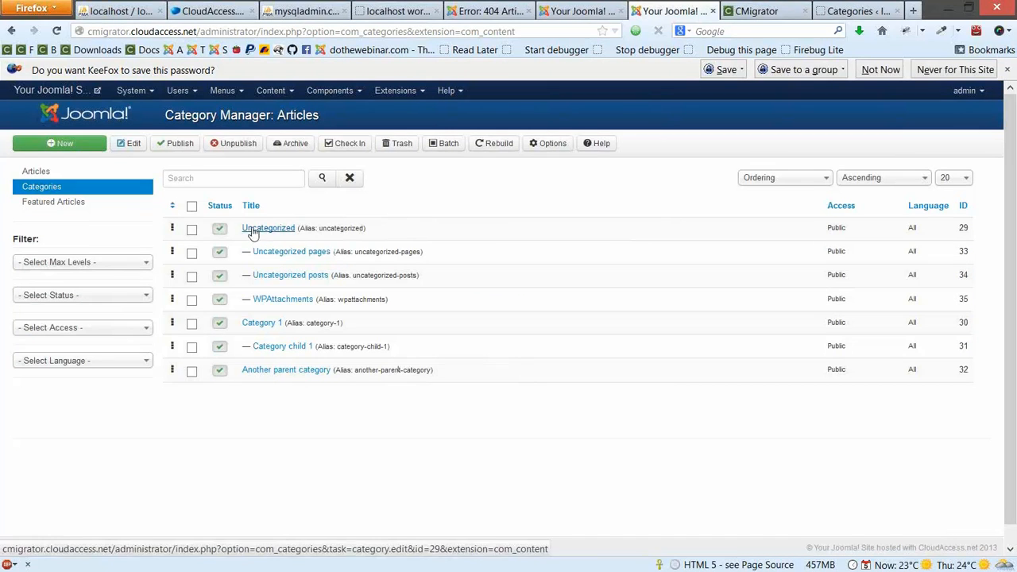
Note the Uncategorized category, then open Content > Article Manager to list all imported articles
{"action": "left_click_drag", "start_coordinate": [242, 228], "coordinate": [386, 241]}
{"action": "left_click", "coordinate": [389, 241]}
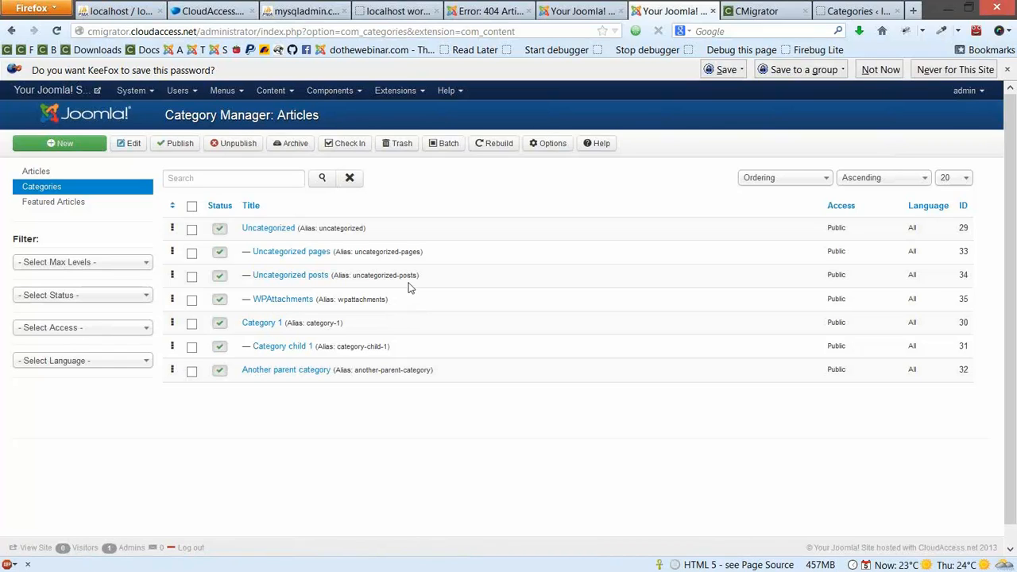
{"action": "left_click", "coordinate": [268, 90]}
{"action": "mouse_move", "coordinate": [274, 113]}
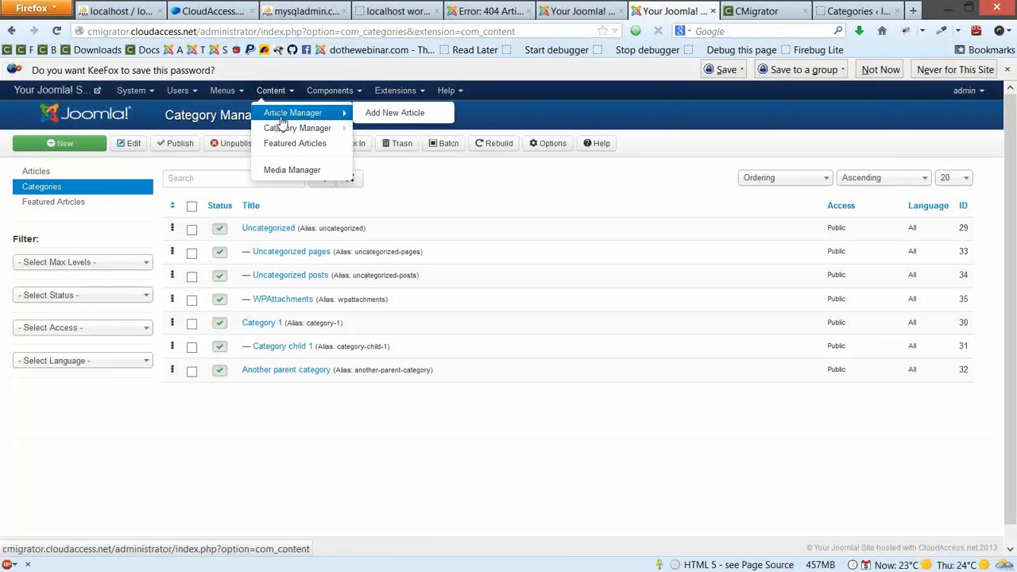
{"action": "left_click", "coordinate": [292, 119]}
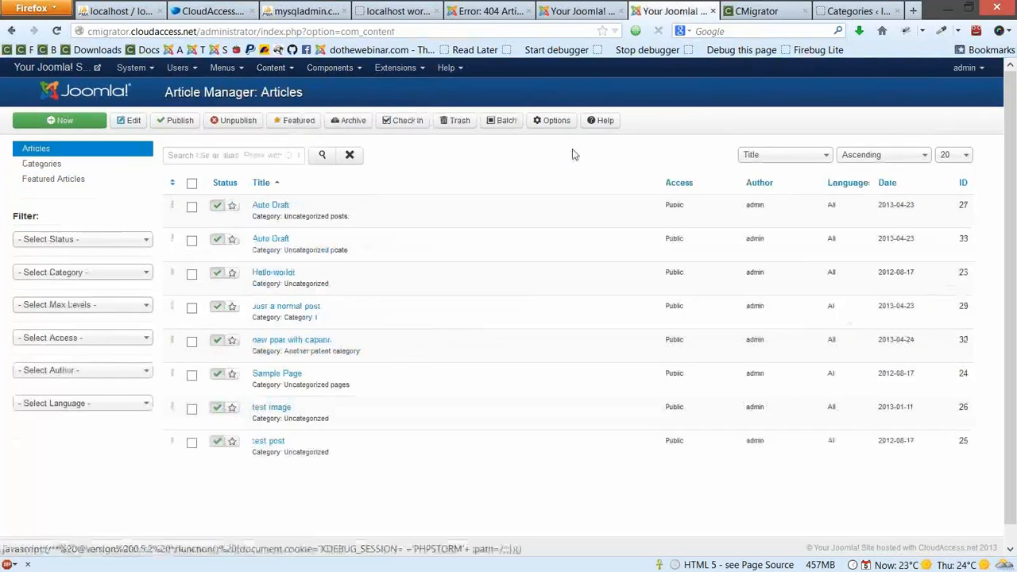
{"action": "left_click", "coordinate": [388, 8]}
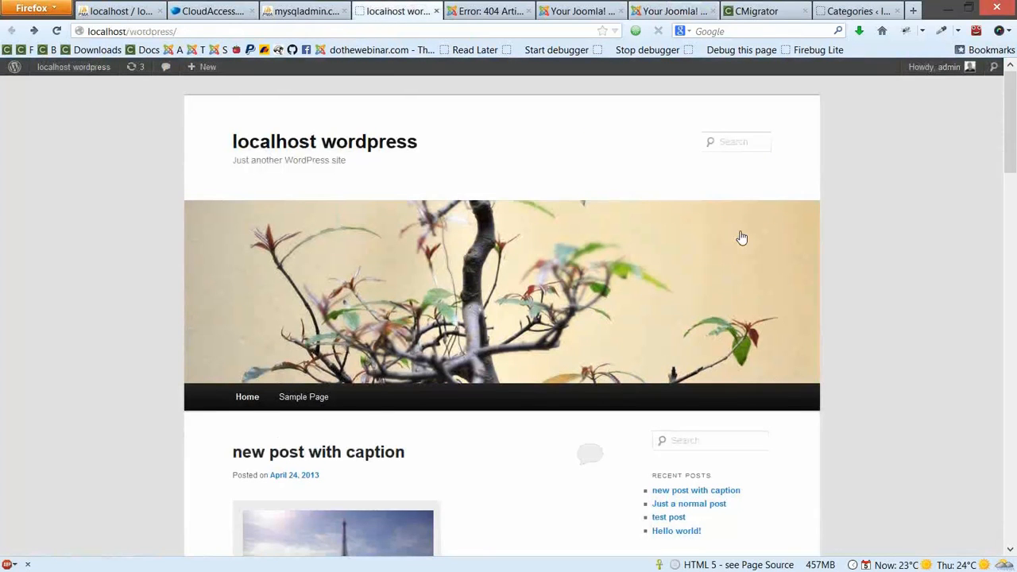
{"action": "scroll", "coordinate": [742, 238], "scroll_direction": "down", "scroll_amount": 10}
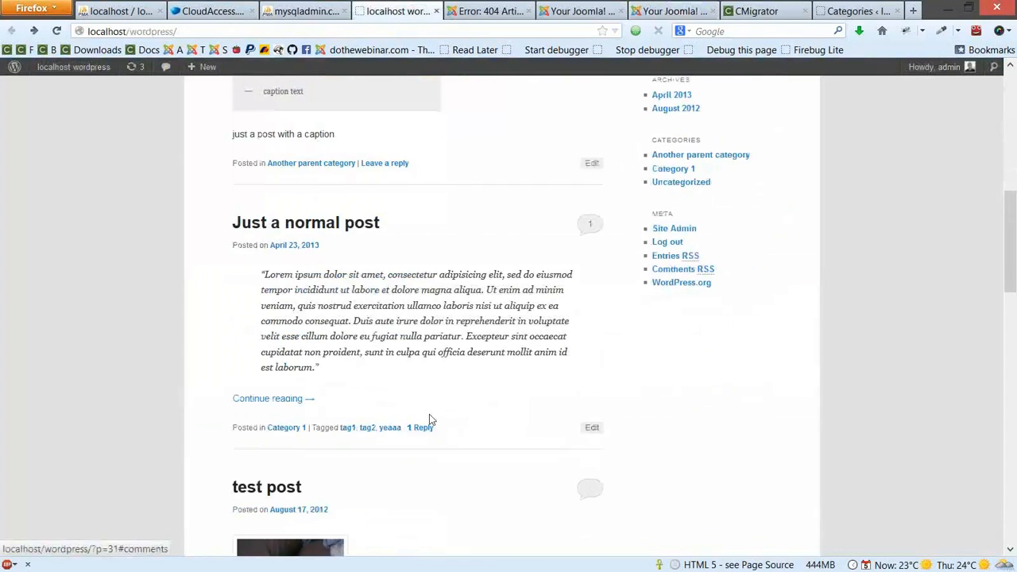
{"action": "scroll", "coordinate": [431, 422], "scroll_direction": "down", "scroll_amount": 2}
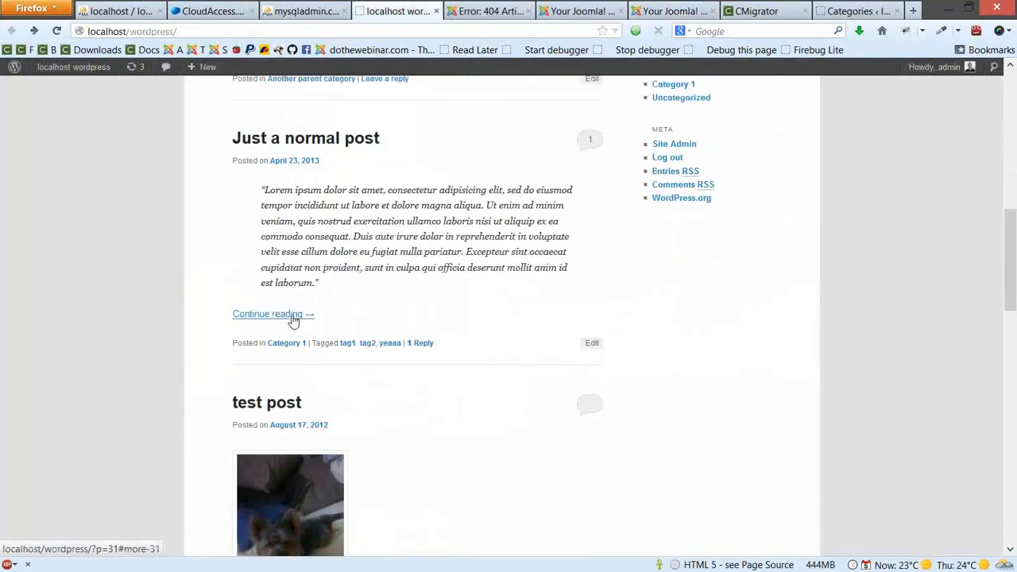
{"action": "left_click_drag", "start_coordinate": [308, 218], "coordinate": [385, 284]}
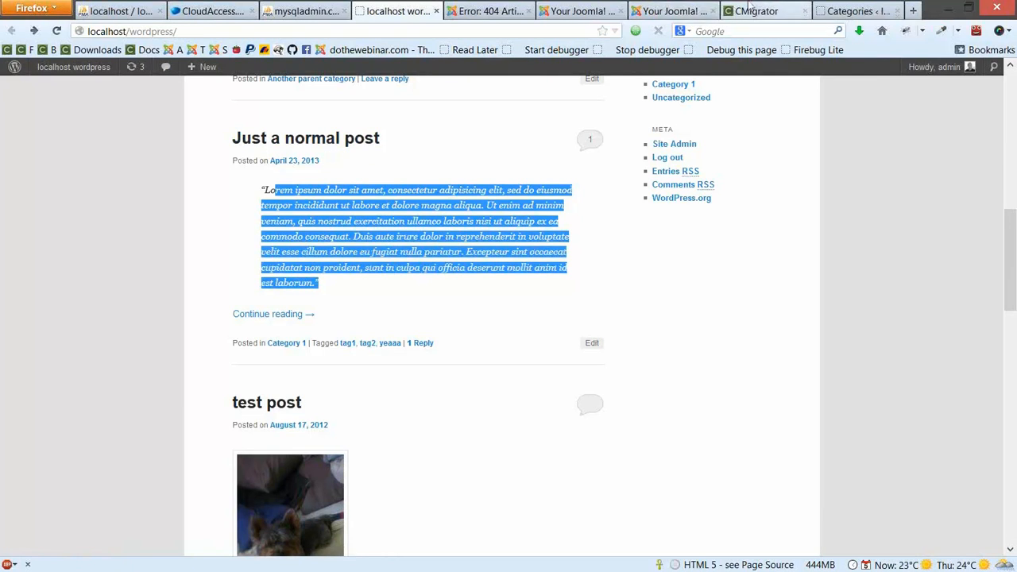
{"action": "left_click", "coordinate": [665, 10]}
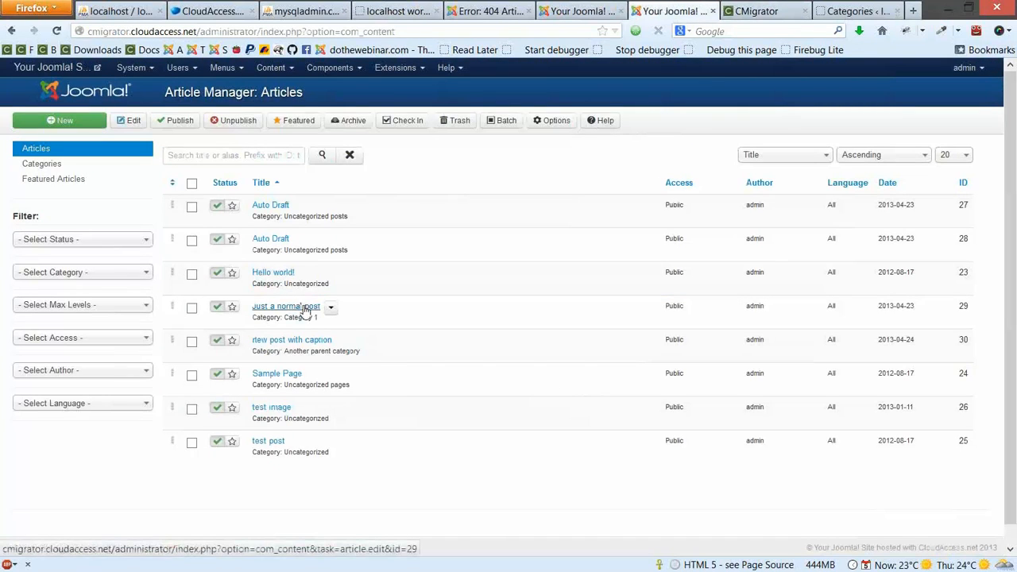
Open 'Just a normal post' and inspect its HTML source, highlighting the blockquote and <!--more--> tags
{"action": "left_click", "coordinate": [280, 308]}
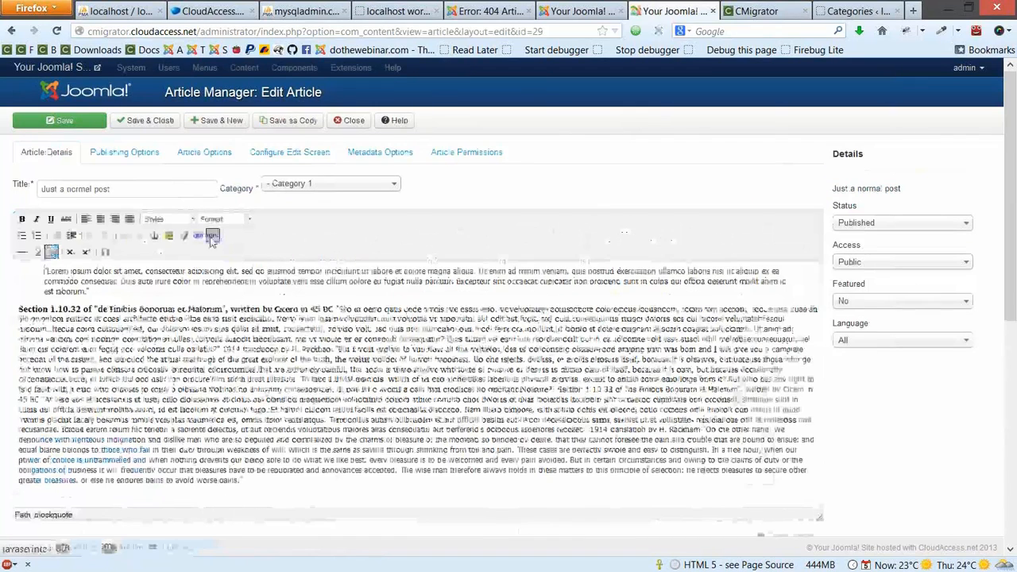
{"action": "left_click", "coordinate": [211, 236]}
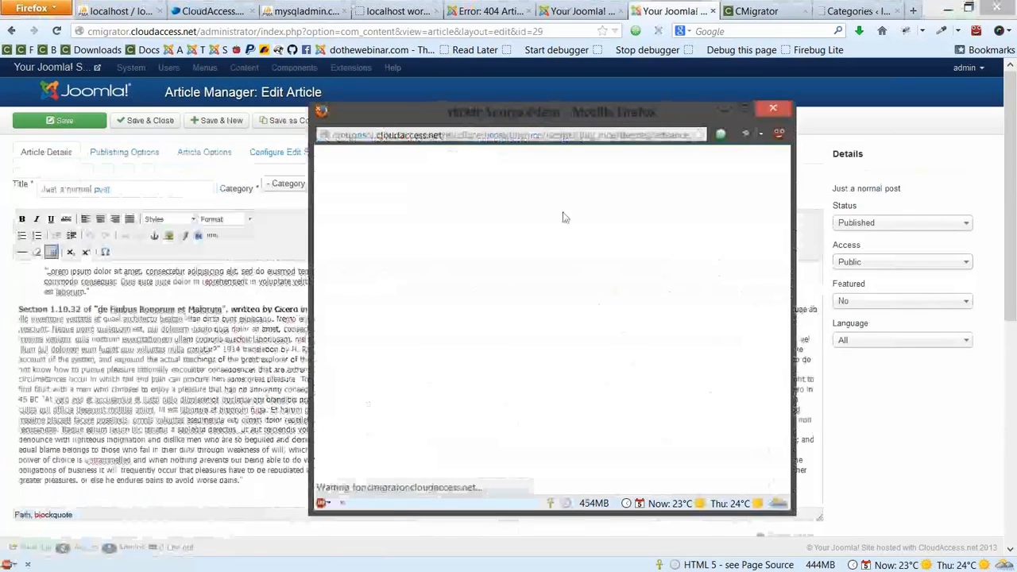
{"action": "left_click_drag", "start_coordinate": [375, 169], "coordinate": [319, 170]}
{"action": "left_click_drag", "start_coordinate": [371, 214], "coordinate": [319, 213]}
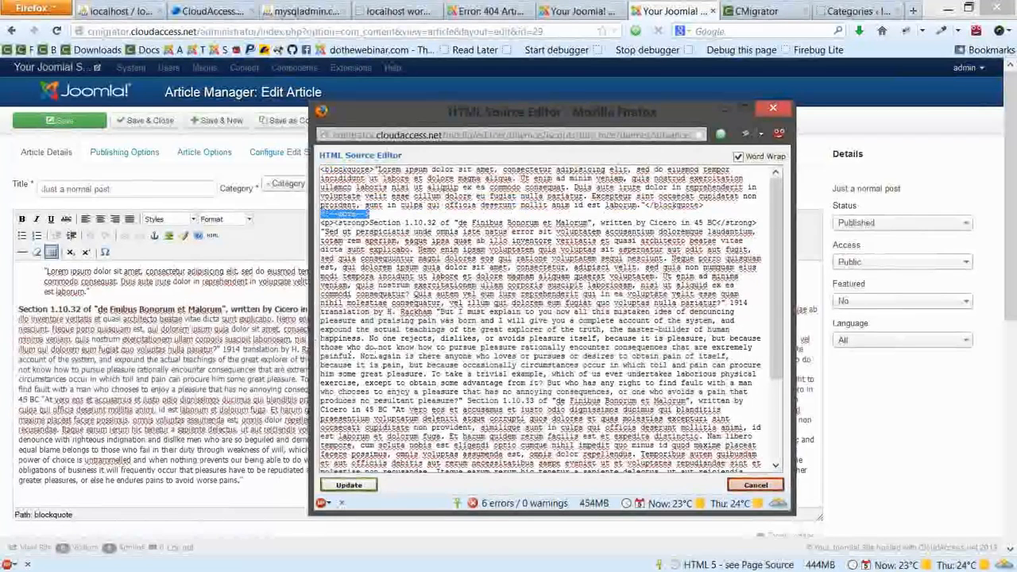
{"action": "scroll", "coordinate": [374, 350], "scroll_direction": "down", "scroll_amount": 1}
{"action": "scroll", "coordinate": [374, 348], "scroll_direction": "down", "scroll_amount": 4}
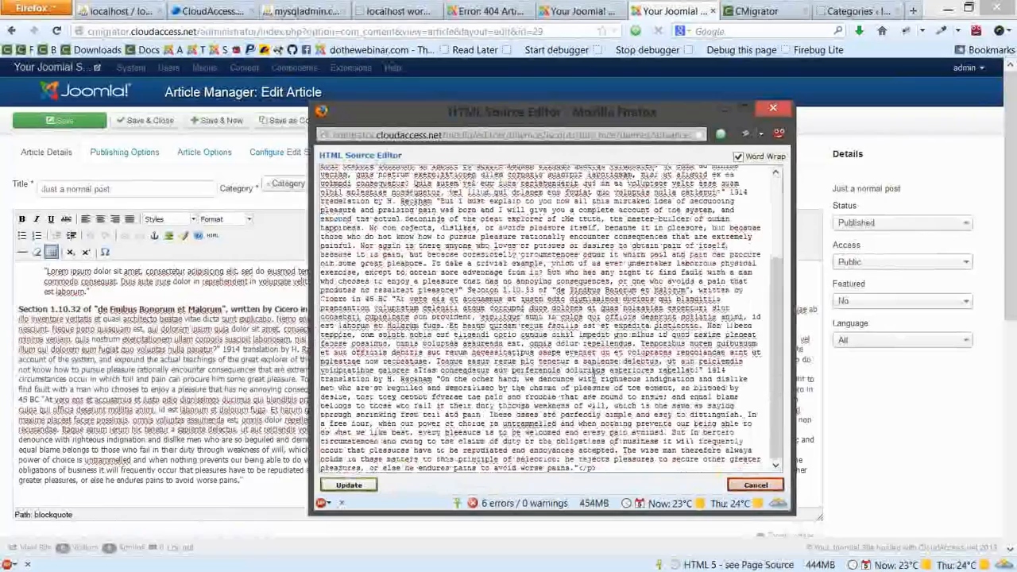
{"action": "scroll", "coordinate": [375, 350], "scroll_direction": "up", "scroll_amount": 2}
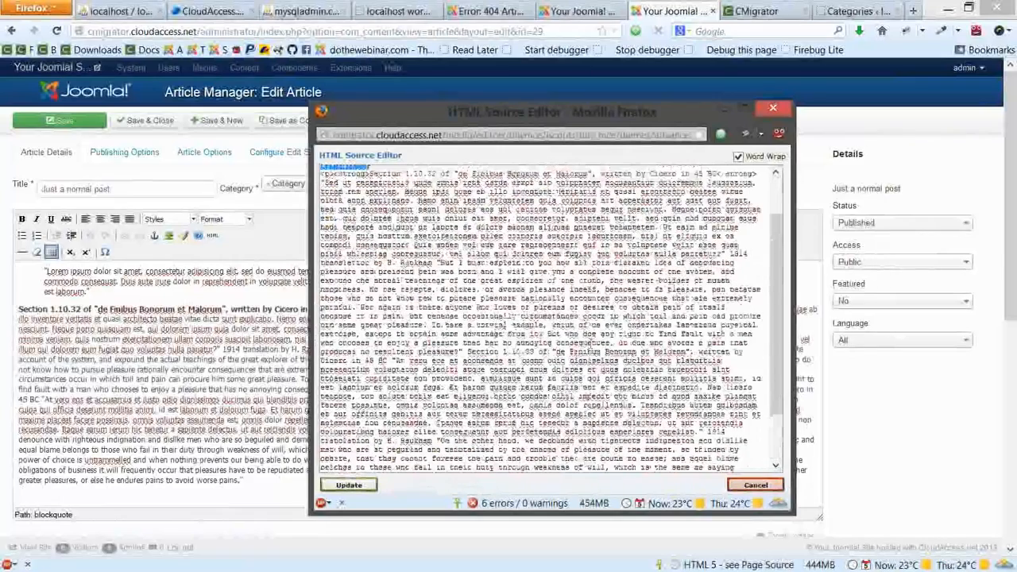
{"action": "left_click", "coordinate": [756, 484]}
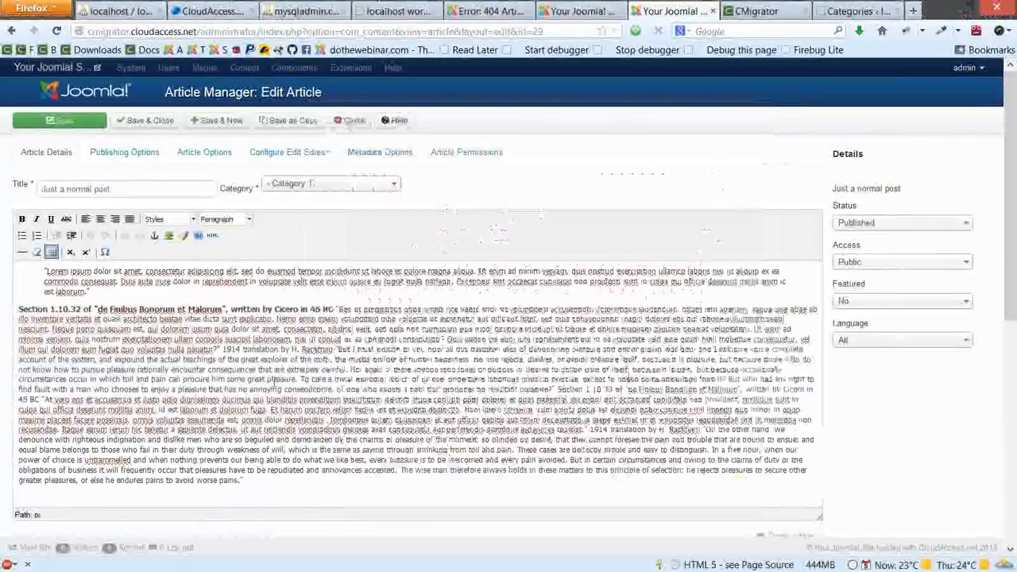
Read the full 'Just a normal post' page on WordPress, then close the Joomla article editor
{"action": "left_click", "coordinate": [850, 10]}
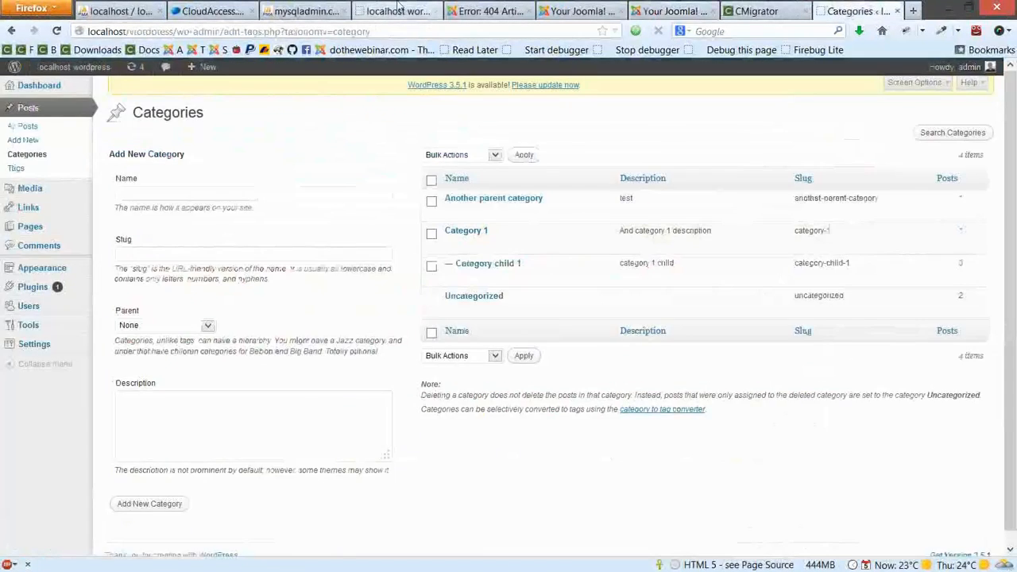
{"action": "left_click", "coordinate": [393, 11]}
{"action": "left_click", "coordinate": [299, 143]}
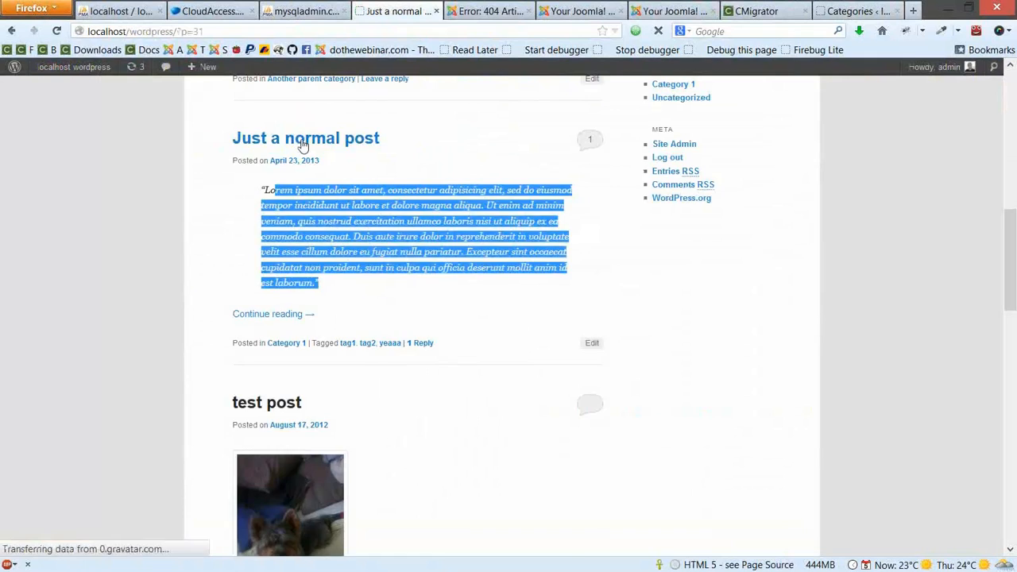
{"action": "scroll", "coordinate": [349, 292], "scroll_direction": "down", "scroll_amount": 8}
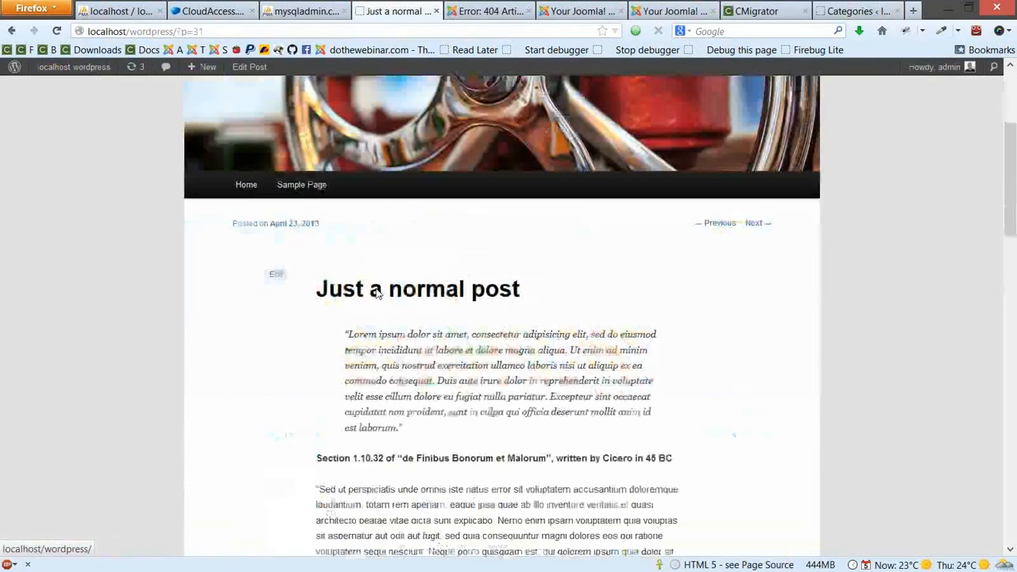
{"action": "left_click_drag", "start_coordinate": [345, 160], "coordinate": [404, 255]}
{"action": "scroll", "coordinate": [397, 311], "scroll_direction": "down", "scroll_amount": 3}
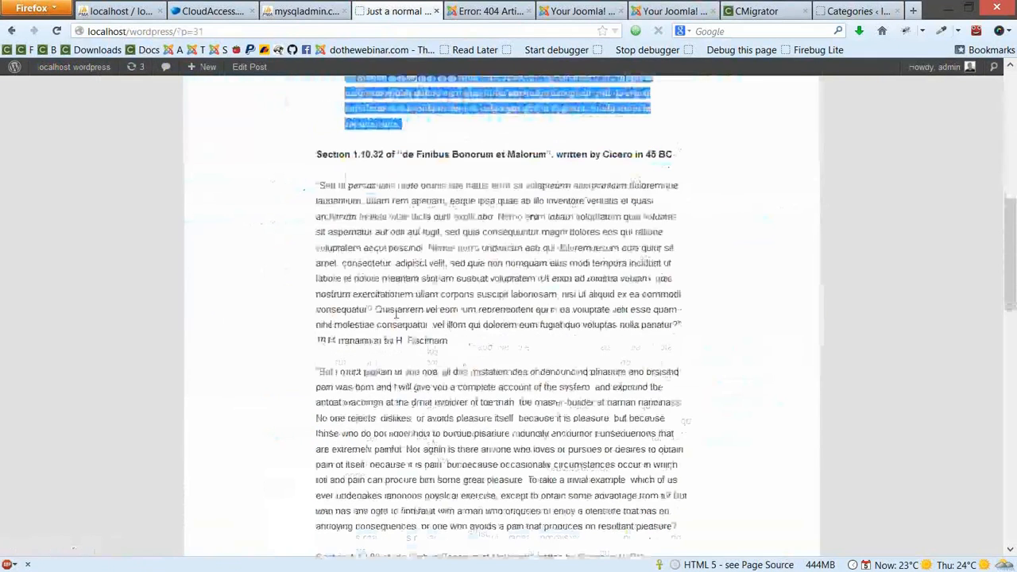
{"action": "scroll", "coordinate": [397, 311], "scroll_direction": "down", "scroll_amount": 3}
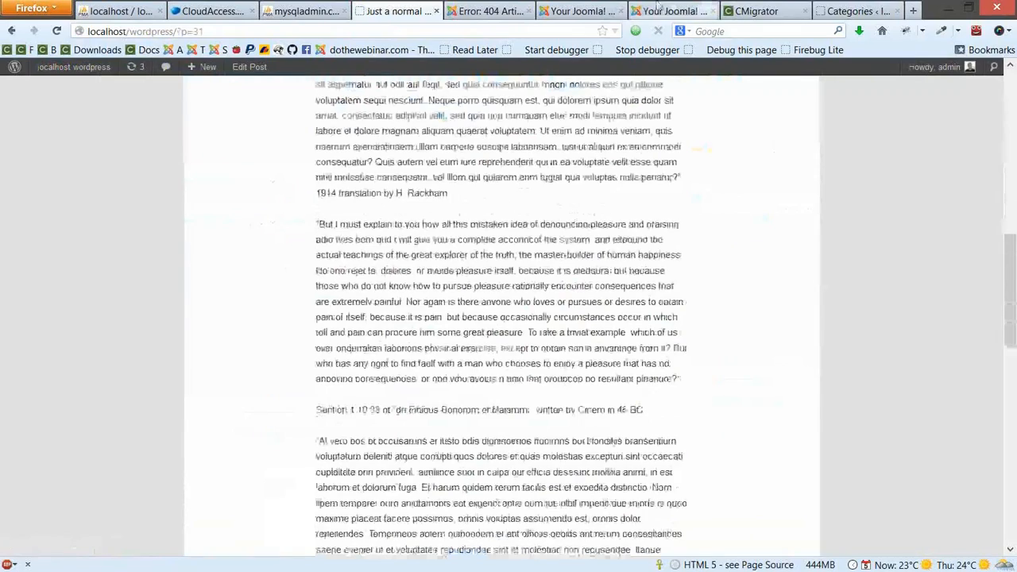
{"action": "left_click", "coordinate": [672, 11]}
{"action": "left_click", "coordinate": [334, 121]}
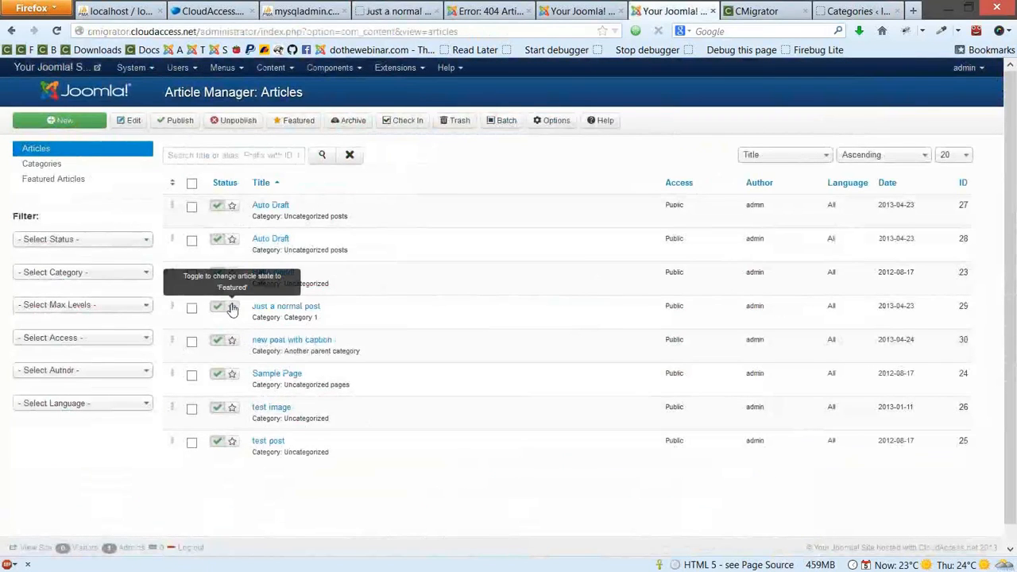
Feature 'Just a normal post' and load the site domain in a new tab, getting 'Article not found'
{"action": "left_click", "coordinate": [232, 310]}
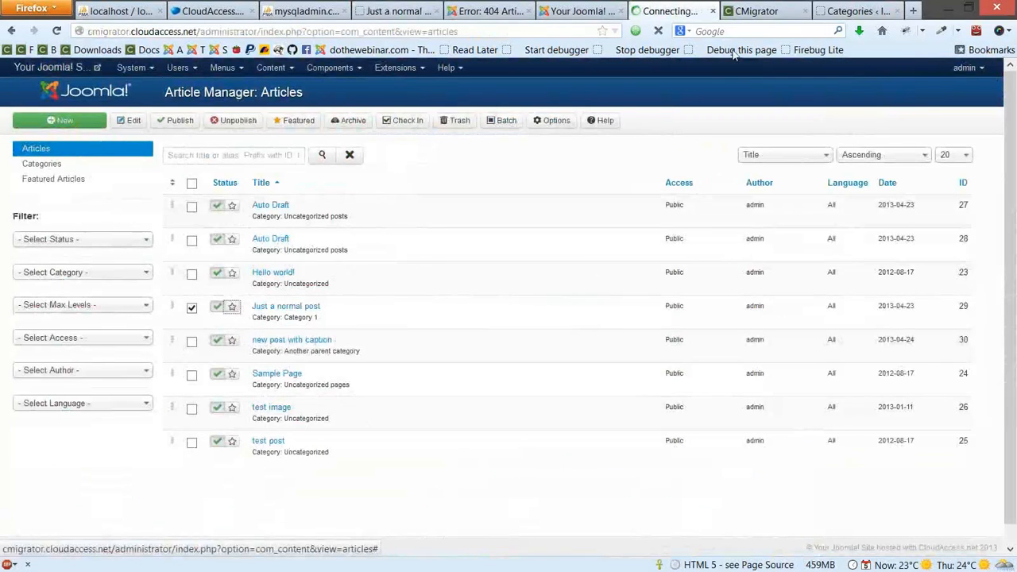
{"action": "left_click_drag", "start_coordinate": [193, 31], "coordinate": [10, 22]}
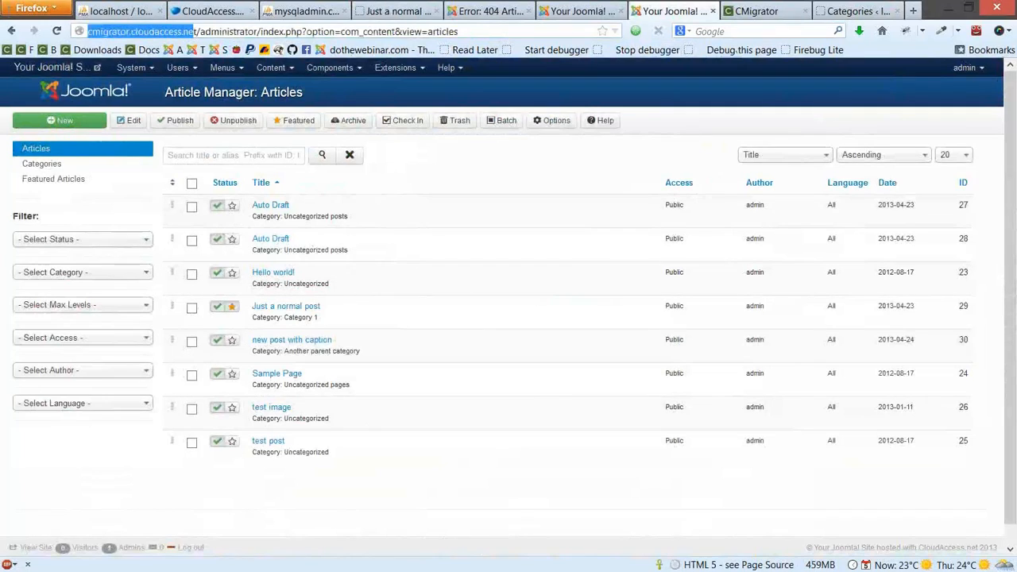
{"action": "key", "text": "ctrl+t"}
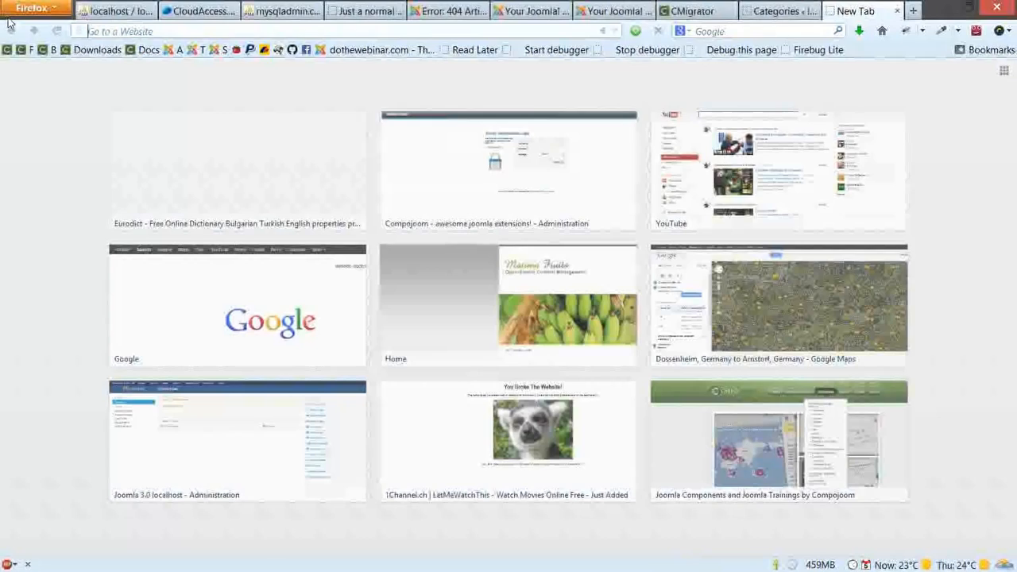
{"action": "type", "text": "cmigrator.cloudaccess.net"}
{"action": "key", "text": "Return"}
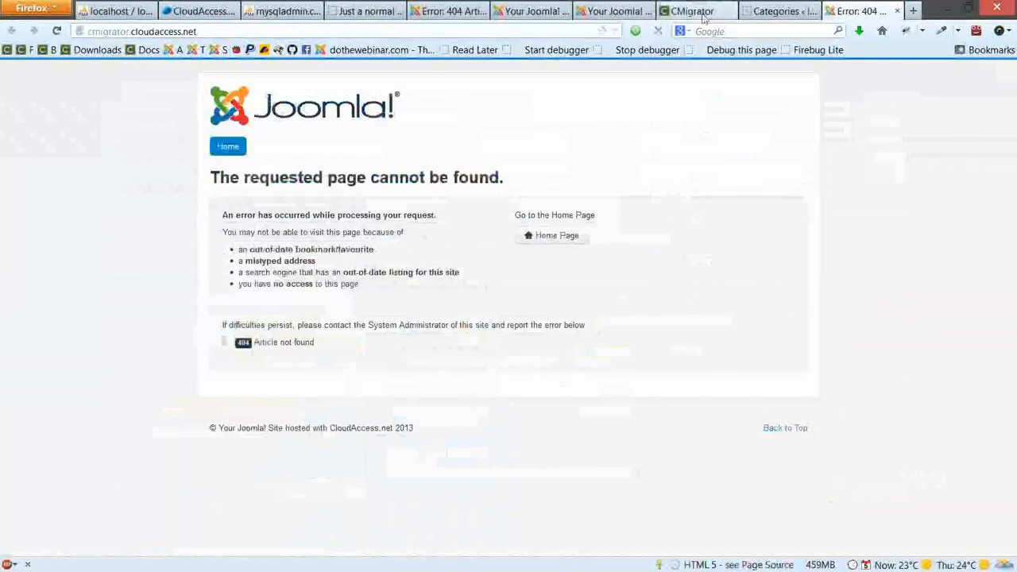
{"action": "left_click", "coordinate": [616, 11]}
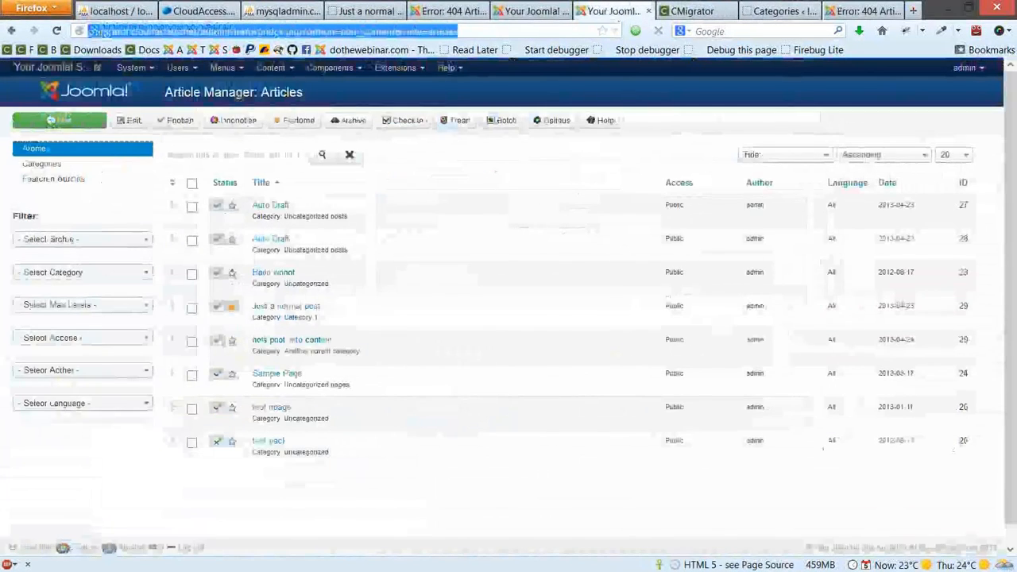
Set the Main Menu's Home item type to Articles > Featured Articles
{"action": "left_click", "coordinate": [226, 69]}
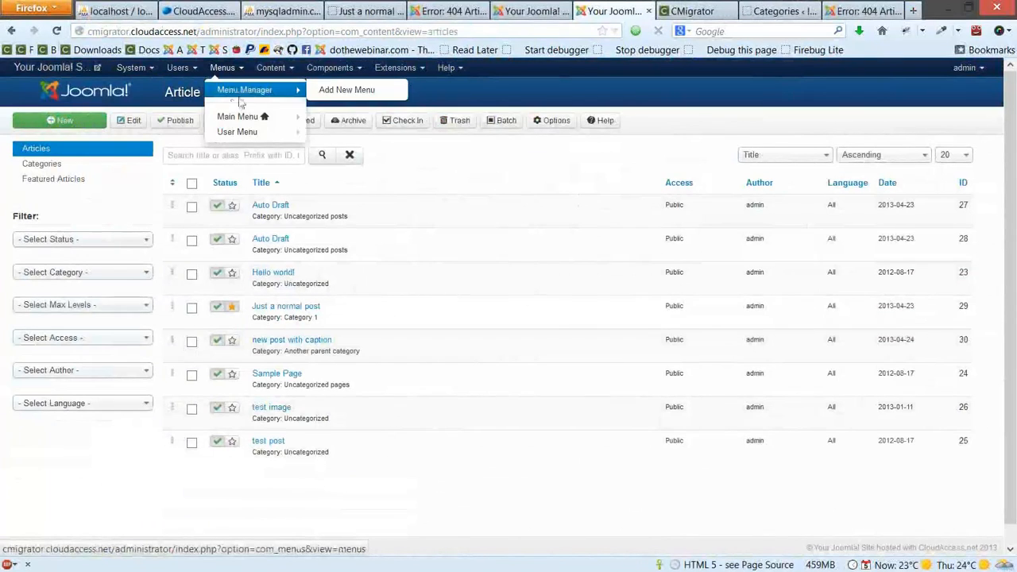
{"action": "left_click", "coordinate": [236, 114]}
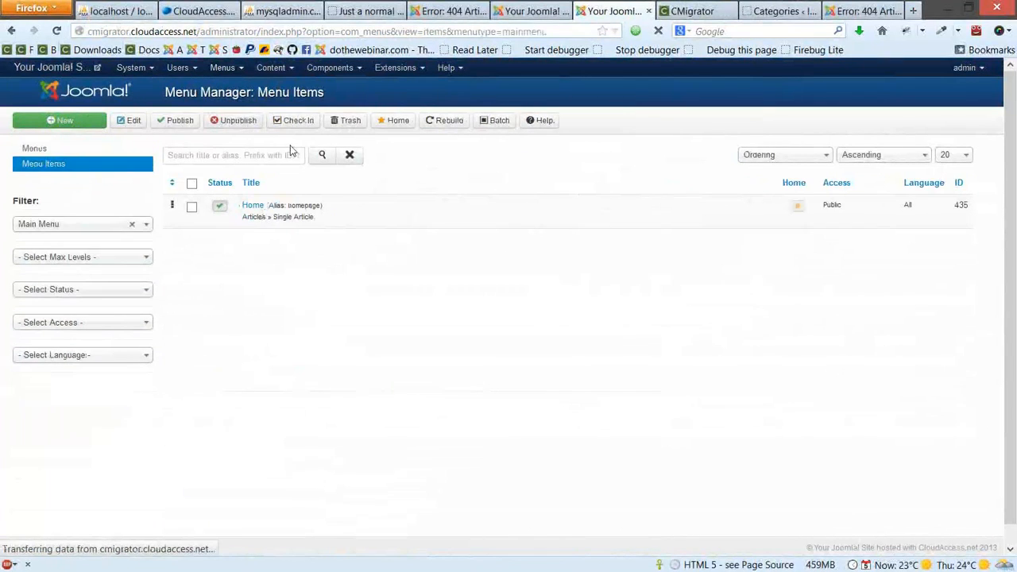
{"action": "left_click", "coordinate": [253, 205]}
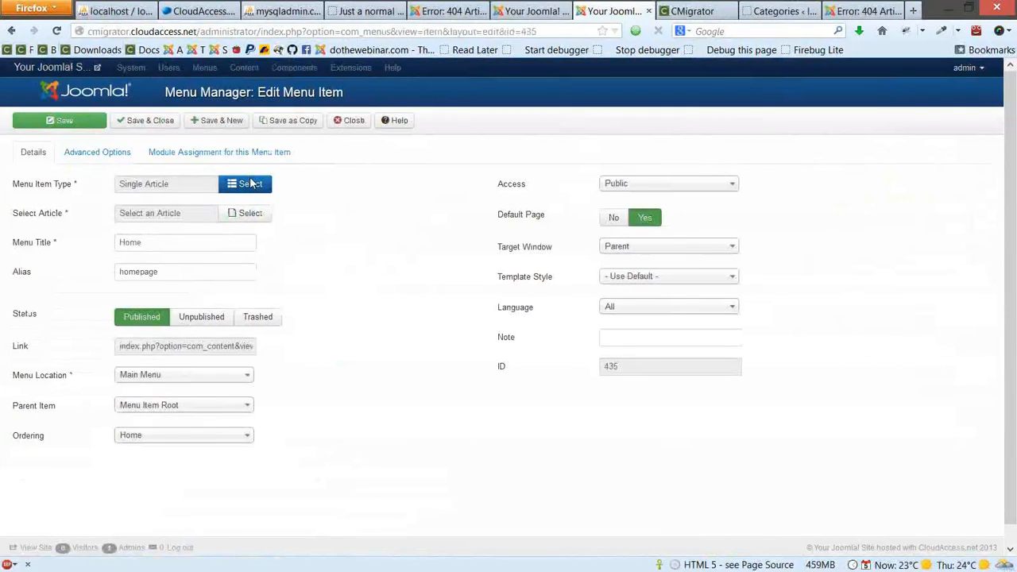
{"action": "left_click", "coordinate": [251, 183]}
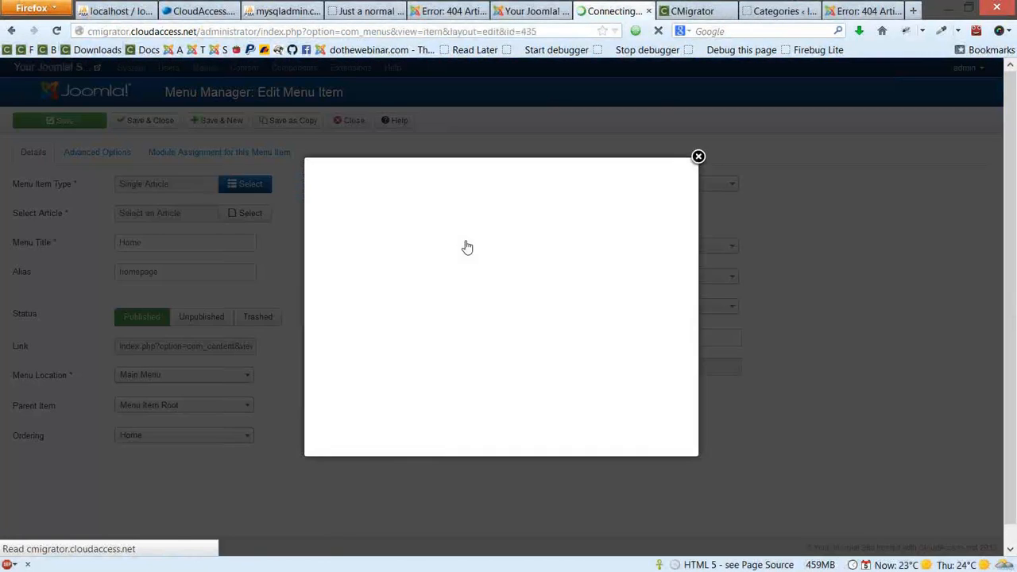
{"action": "left_click", "coordinate": [386, 199]}
{"action": "left_click", "coordinate": [407, 350]}
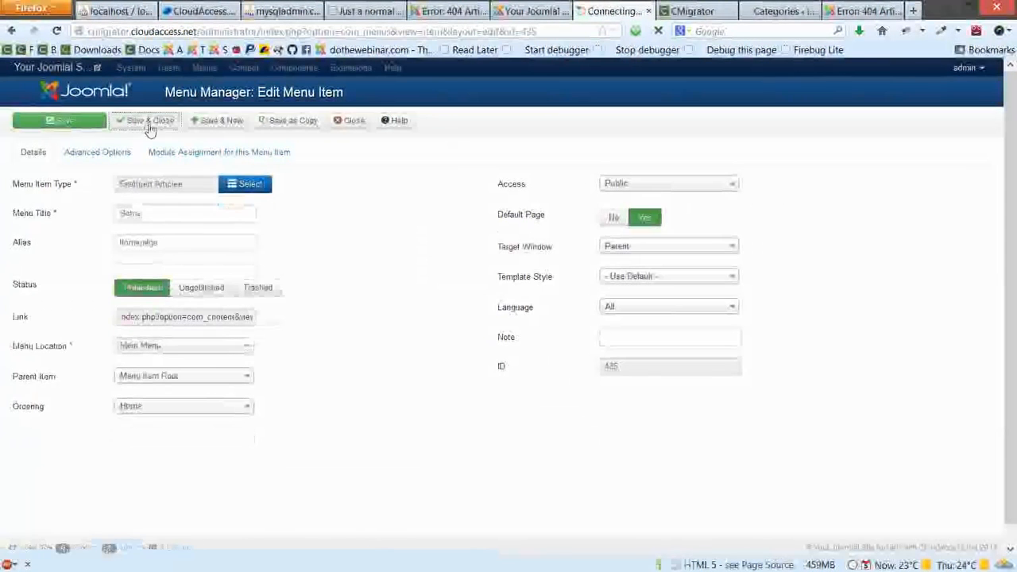
Check that the public front page now shows 'Just a normal post', then return to the administrator
{"action": "left_click", "coordinate": [862, 12]}
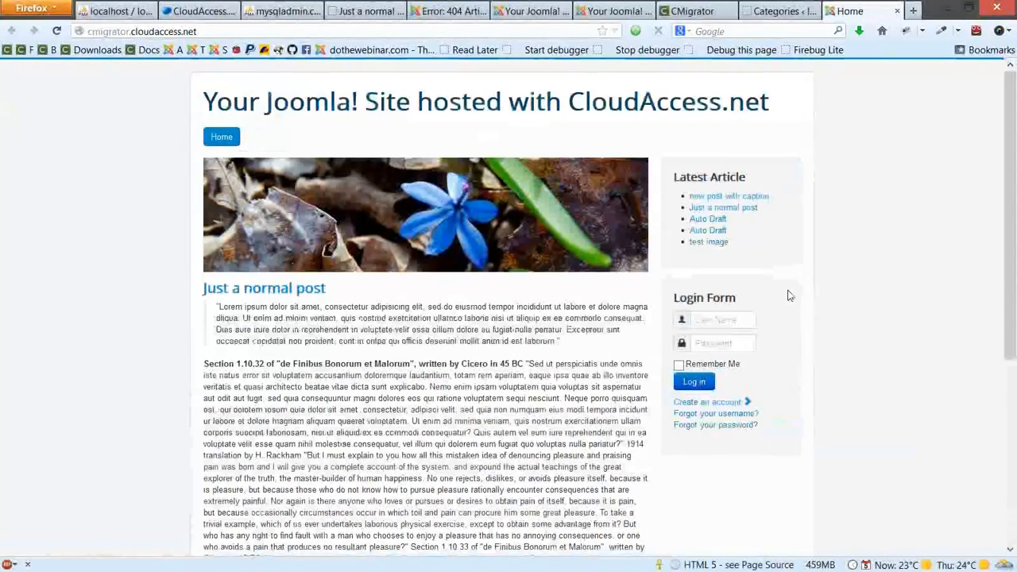
{"action": "scroll", "coordinate": [789, 295], "scroll_direction": "down", "scroll_amount": 3}
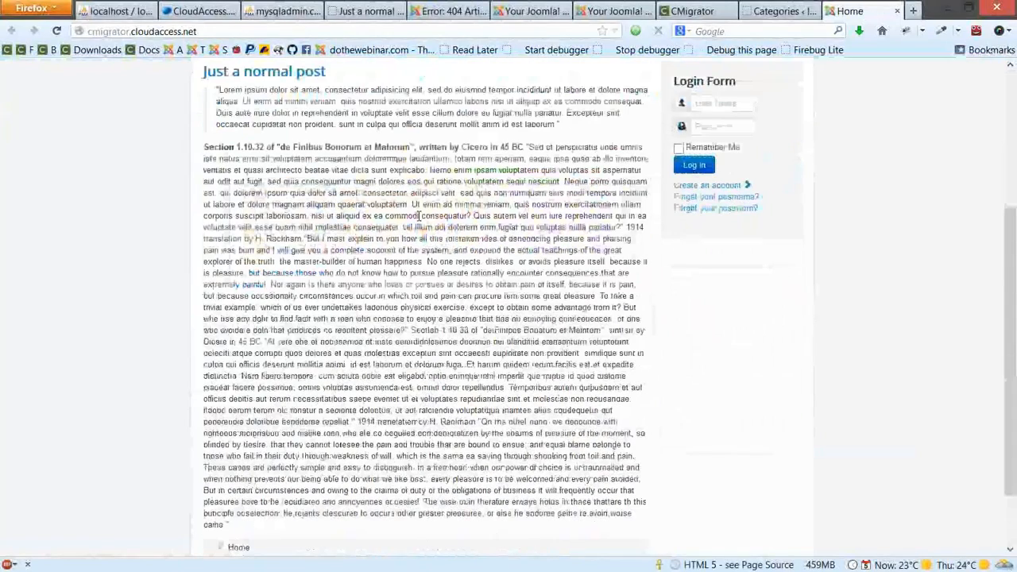
{"action": "scroll", "coordinate": [419, 216], "scroll_direction": "down", "scroll_amount": 2}
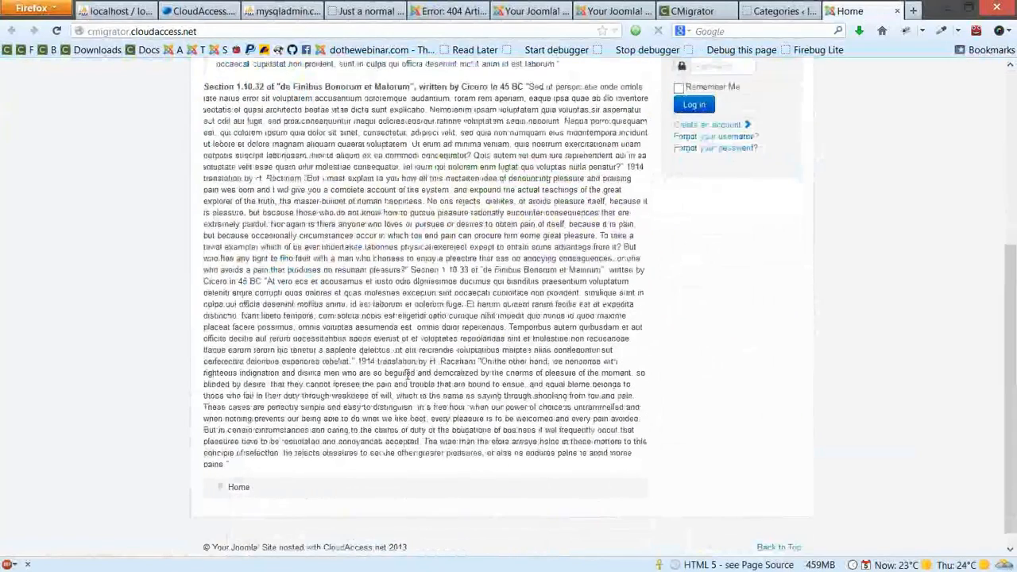
{"action": "scroll", "coordinate": [409, 373], "scroll_direction": "up", "scroll_amount": 2}
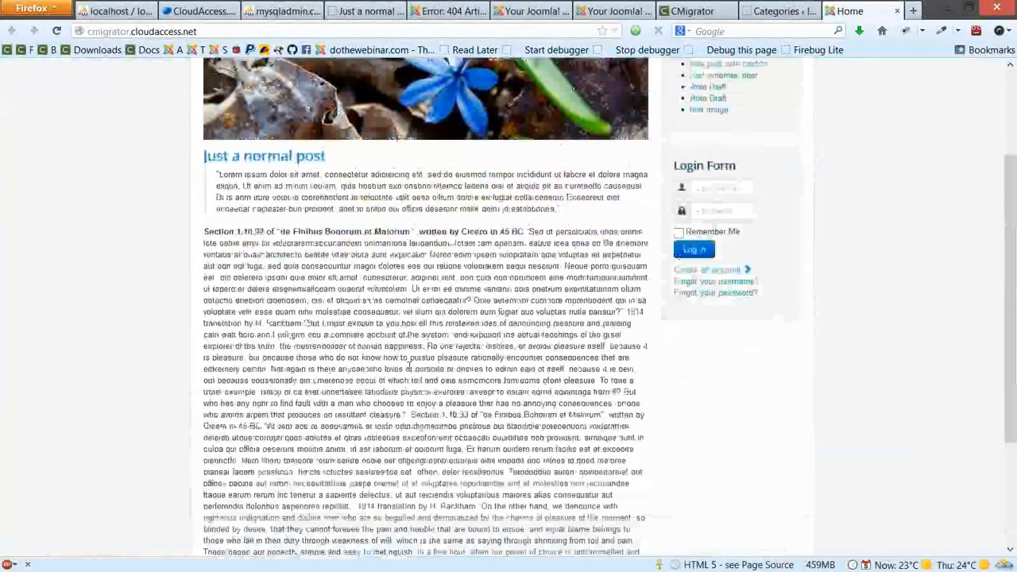
{"action": "scroll", "coordinate": [409, 363], "scroll_direction": "down", "scroll_amount": 1}
{"action": "scroll", "coordinate": [635, 89], "scroll_direction": "down", "scroll_amount": 1}
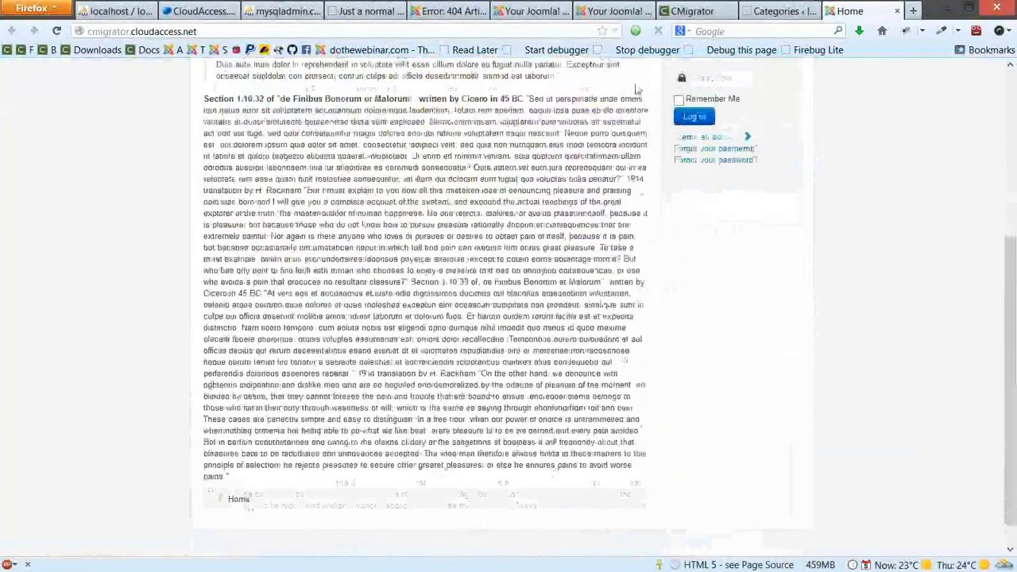
{"action": "left_click", "coordinate": [612, 11]}
{"action": "left_click", "coordinate": [327, 68]}
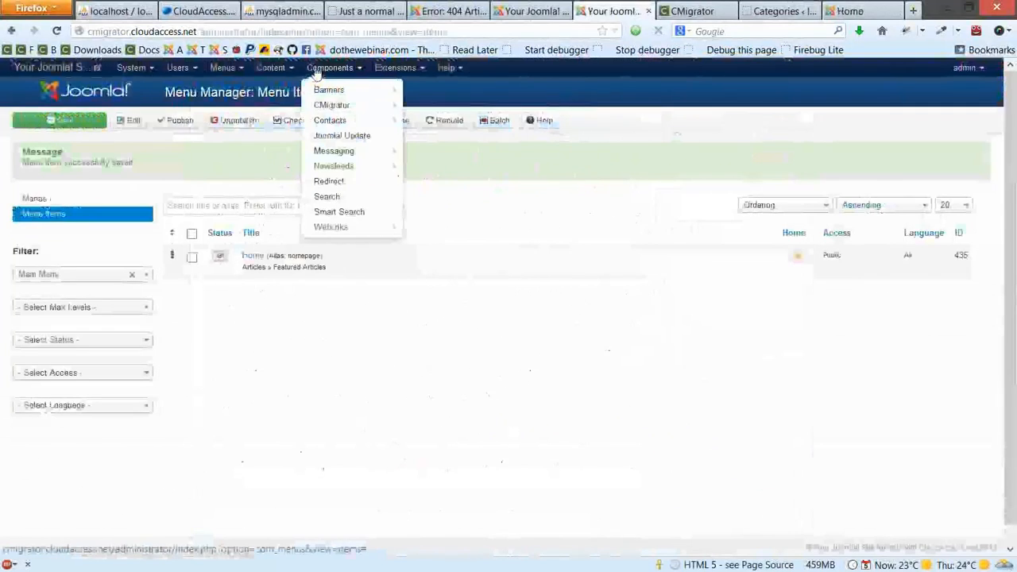
Run CMigrator's Parse content using the wptojoomla configuration
{"action": "left_click", "coordinate": [332, 106]}
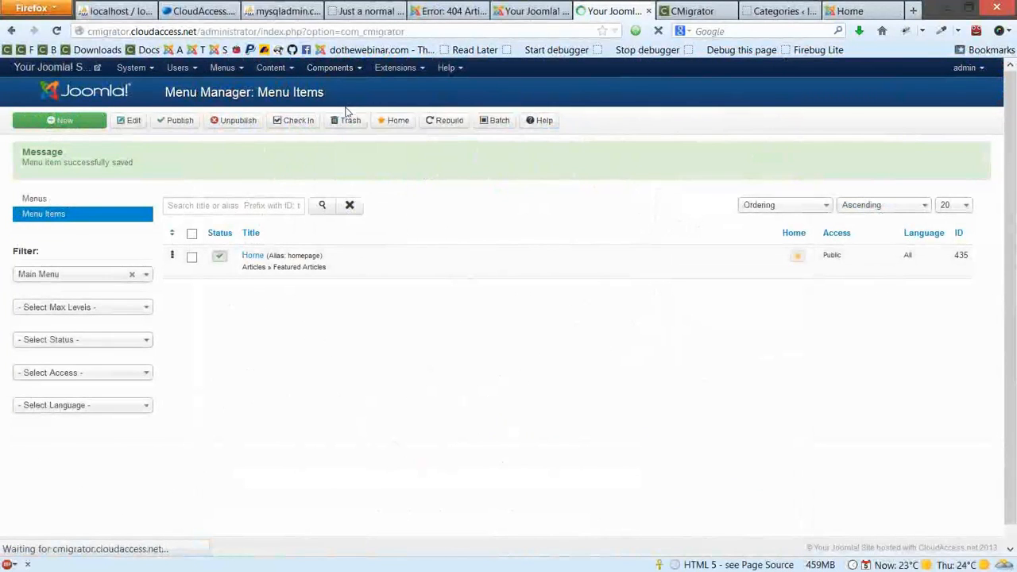
{"action": "left_click", "coordinate": [132, 179]}
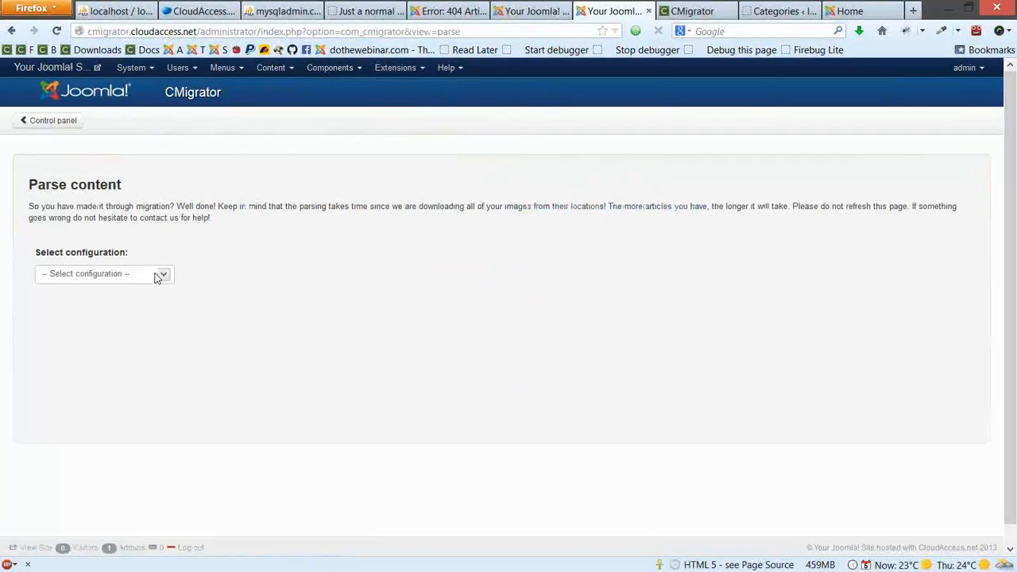
{"action": "left_click", "coordinate": [157, 277]}
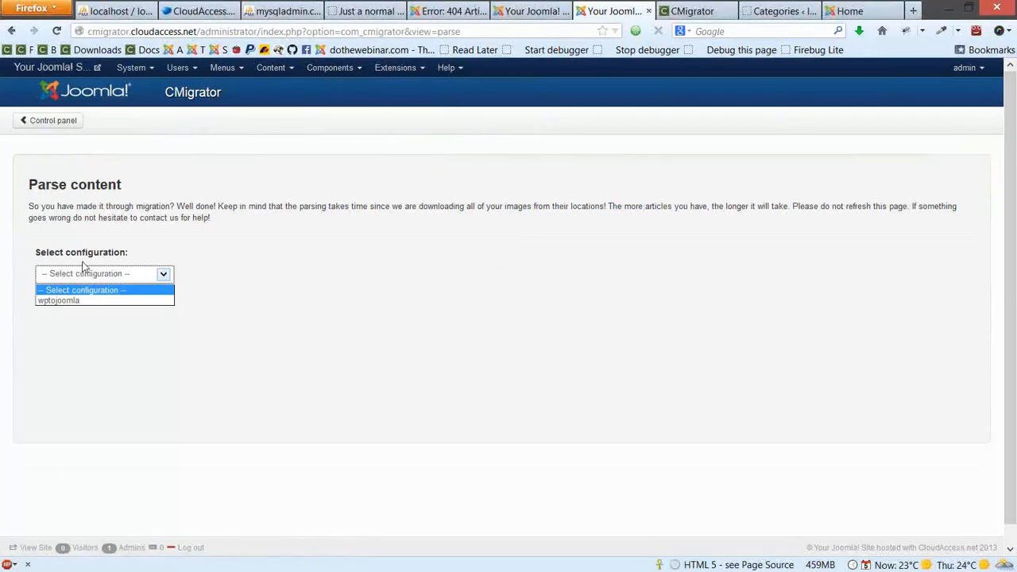
{"action": "left_click", "coordinate": [41, 303]}
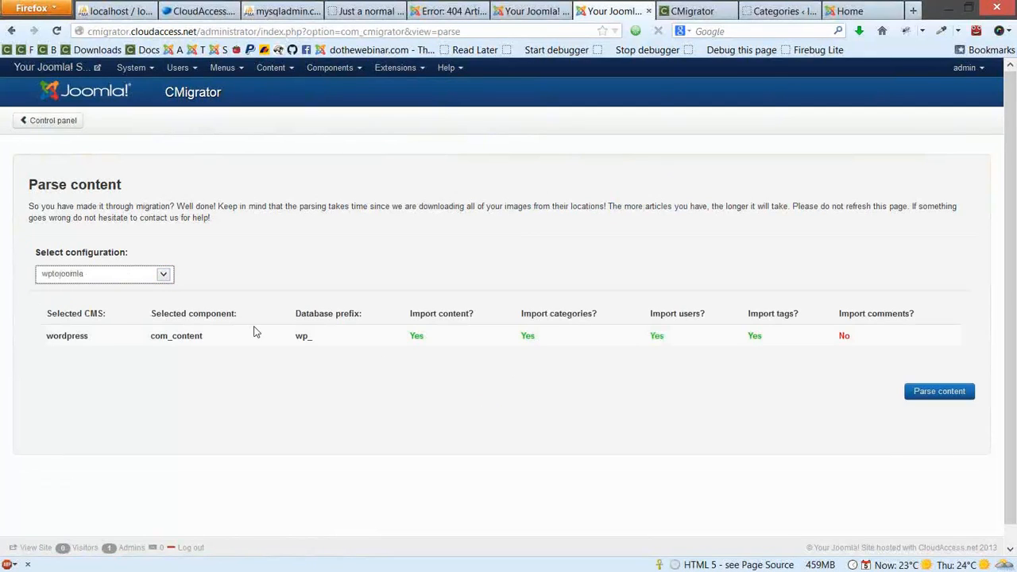
{"action": "left_click", "coordinate": [953, 397]}
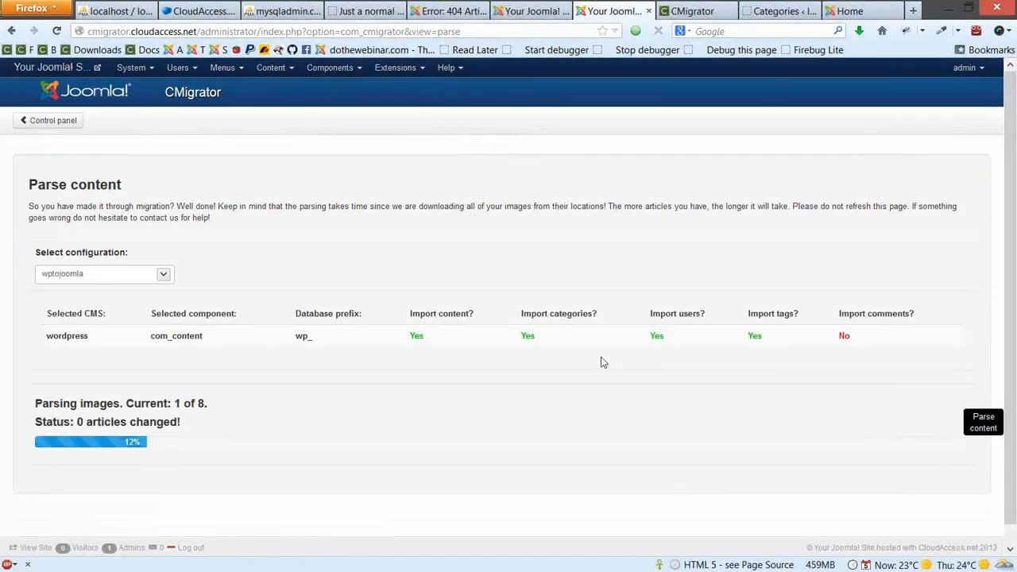
Review the parse results: 6 articles changed and three images not found
{"action": "scroll", "coordinate": [596, 358], "scroll_direction": "down", "scroll_amount": 1}
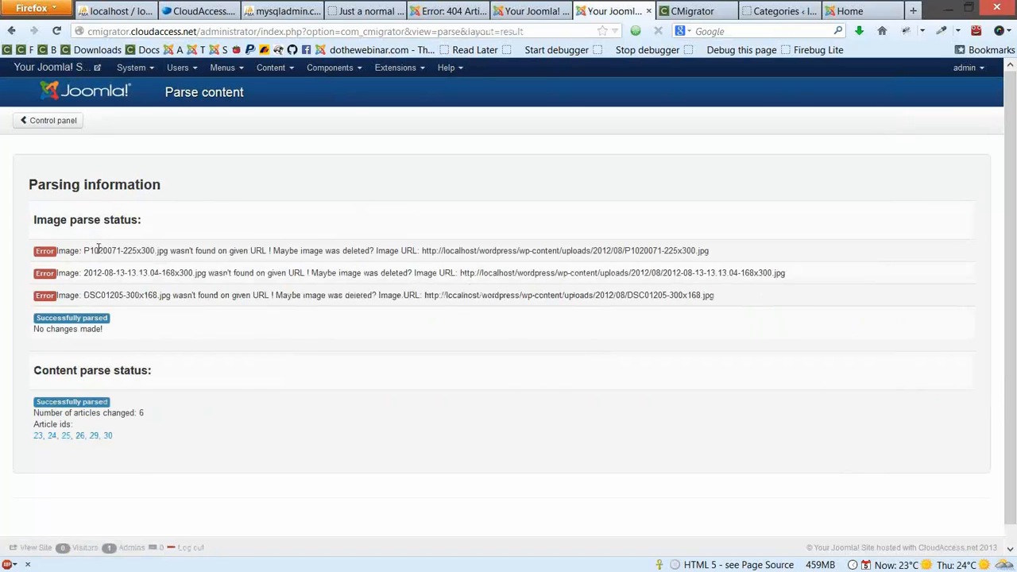
{"action": "left_click_drag", "start_coordinate": [142, 251], "coordinate": [172, 297]}
{"action": "left_click", "coordinate": [174, 298]}
{"action": "left_click_drag", "start_coordinate": [65, 251], "coordinate": [140, 275]}
{"action": "left_click", "coordinate": [214, 439]}
{"action": "scroll", "coordinate": [239, 395], "scroll_direction": "down", "scroll_amount": 1}
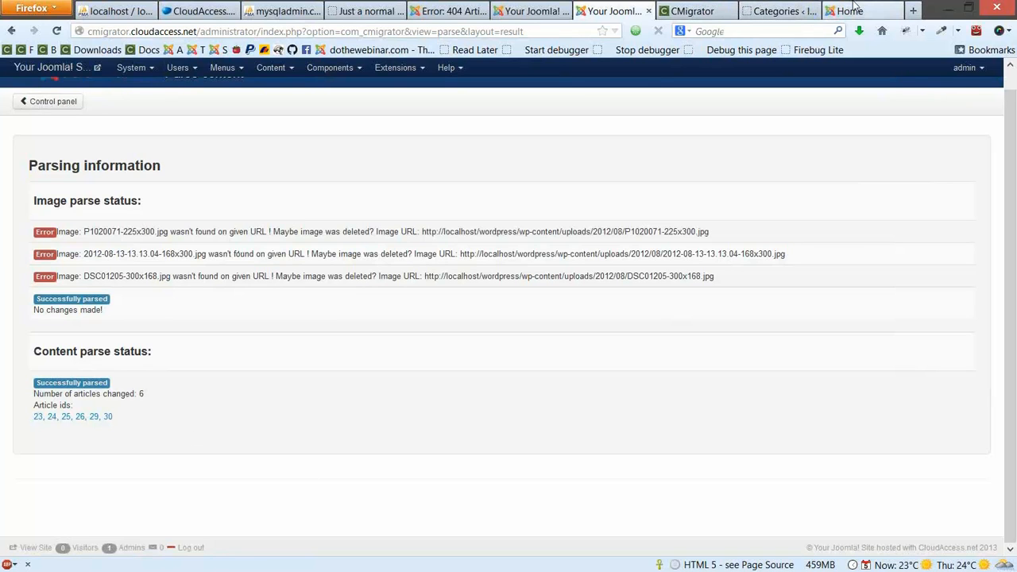
{"action": "left_click", "coordinate": [854, 9]}
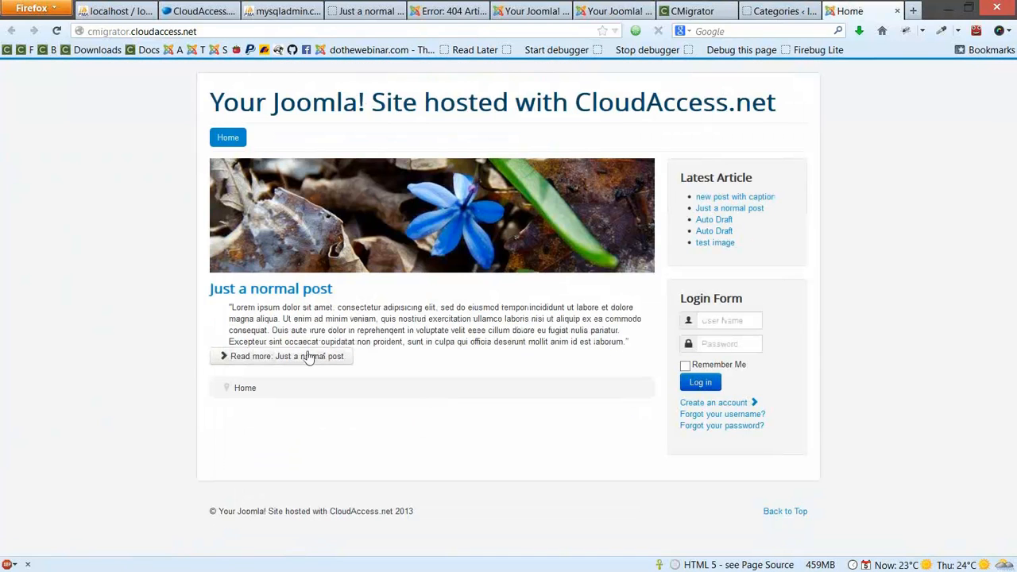
Open the full 'Just a normal post' article from its front-page teaser via Read more
{"action": "left_click_drag", "start_coordinate": [234, 307], "coordinate": [572, 348]}
{"action": "left_click", "coordinate": [584, 351]}
{"action": "left_click", "coordinate": [278, 357]}
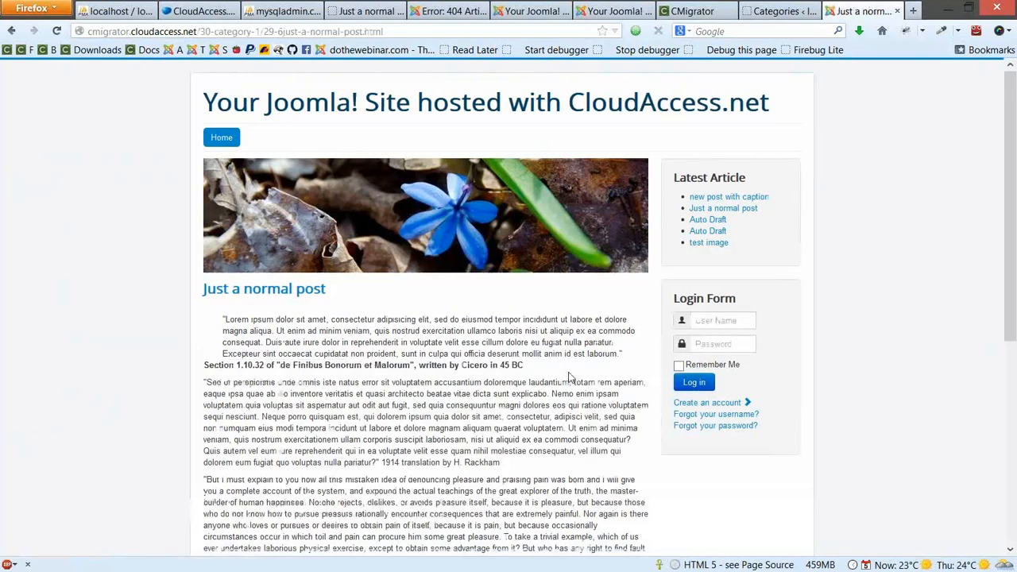
{"action": "scroll", "coordinate": [475, 340], "scroll_direction": "down", "scroll_amount": 1}
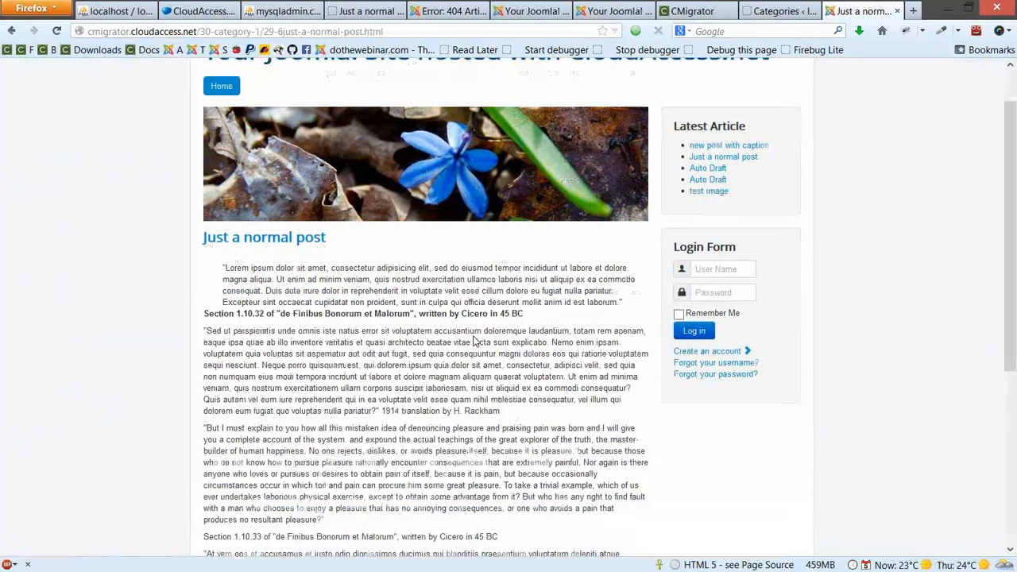
{"action": "scroll", "coordinate": [407, 414], "scroll_direction": "down", "scroll_amount": 5}
Review 'Just a normal post' in the Joomla article editor and close it without saving
{"action": "left_click", "coordinate": [611, 10]}
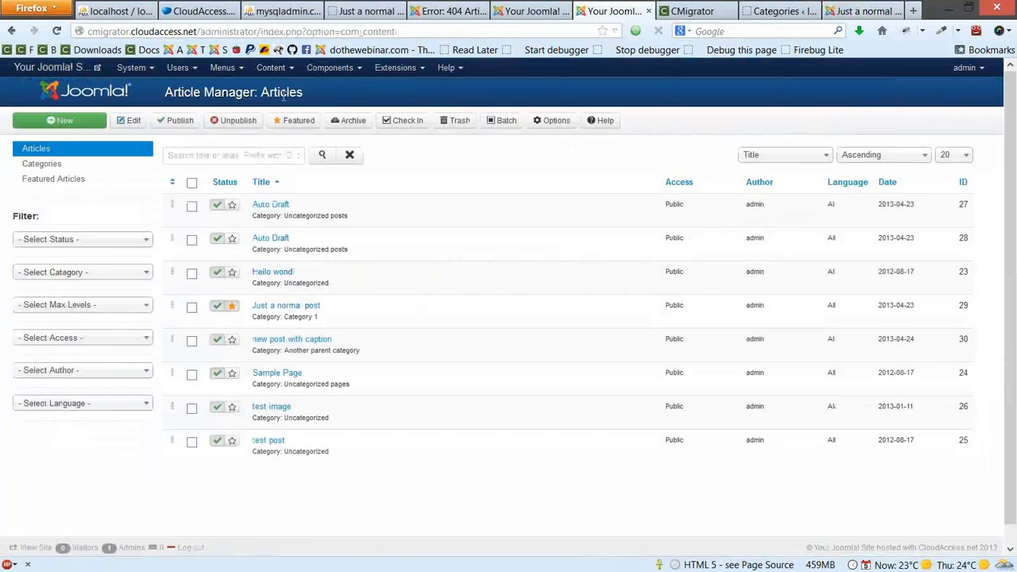
{"action": "left_click", "coordinate": [280, 308]}
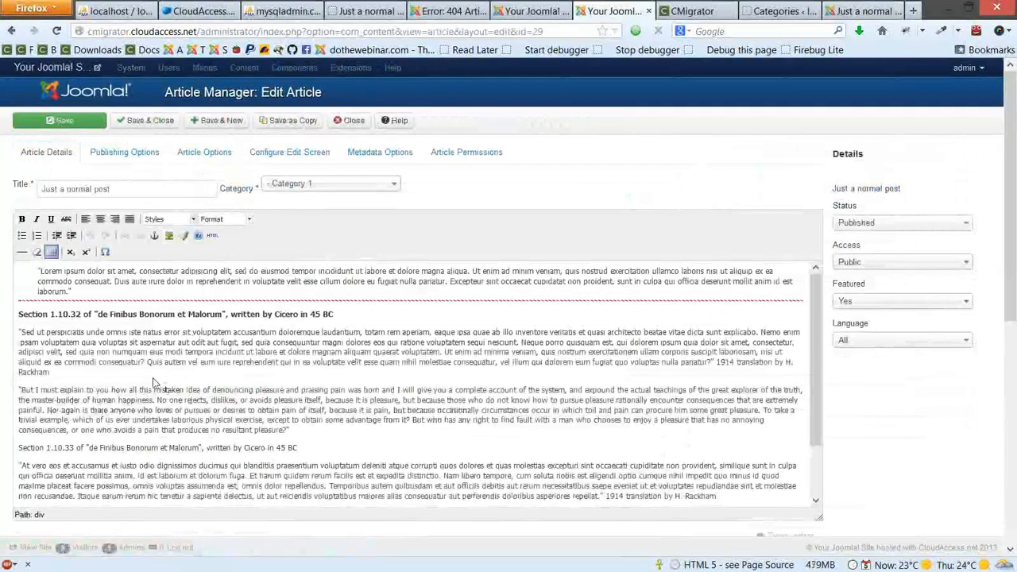
{"action": "left_click", "coordinate": [164, 389]}
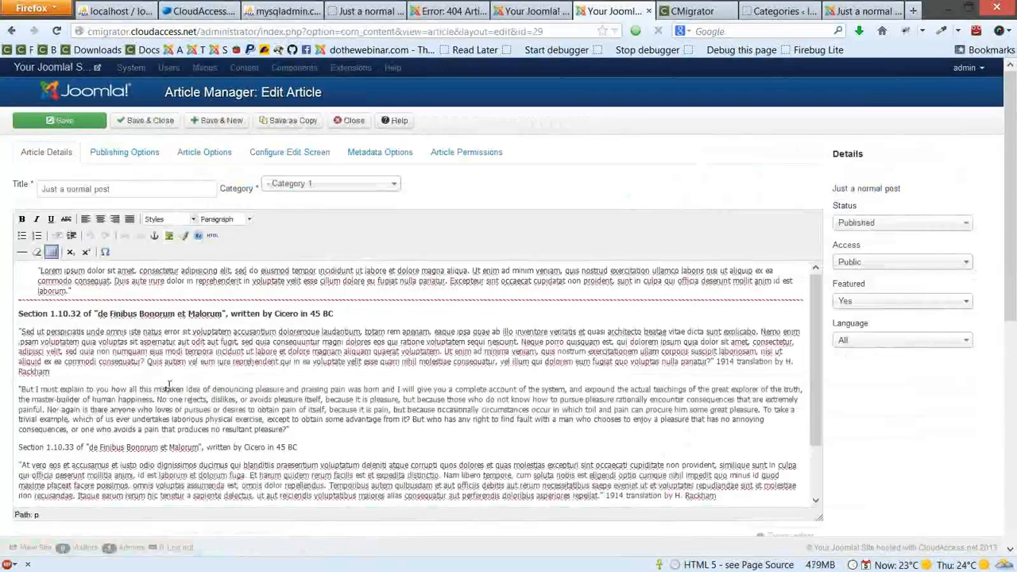
{"action": "scroll", "coordinate": [170, 387], "scroll_direction": "down", "scroll_amount": 1}
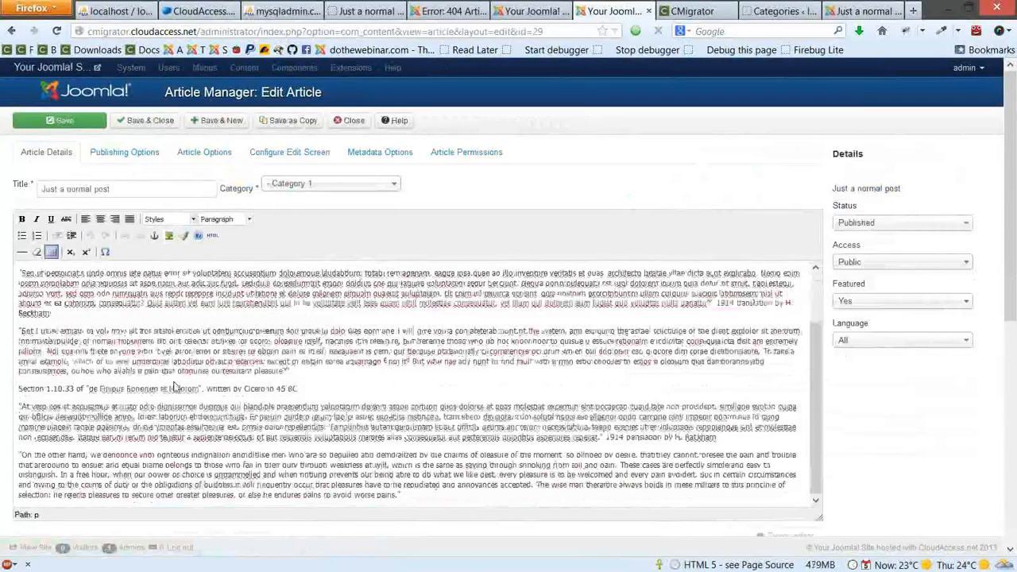
{"action": "scroll", "coordinate": [173, 387], "scroll_direction": "down", "scroll_amount": 2}
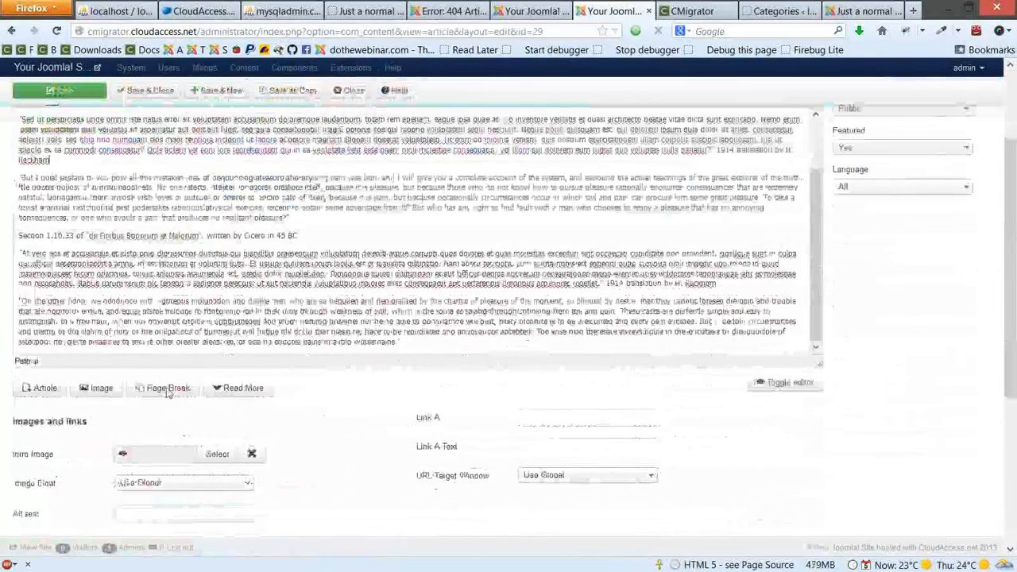
{"action": "scroll", "coordinate": [356, 129], "scroll_direction": "up", "scroll_amount": 3}
{"action": "left_click", "coordinate": [357, 127]}
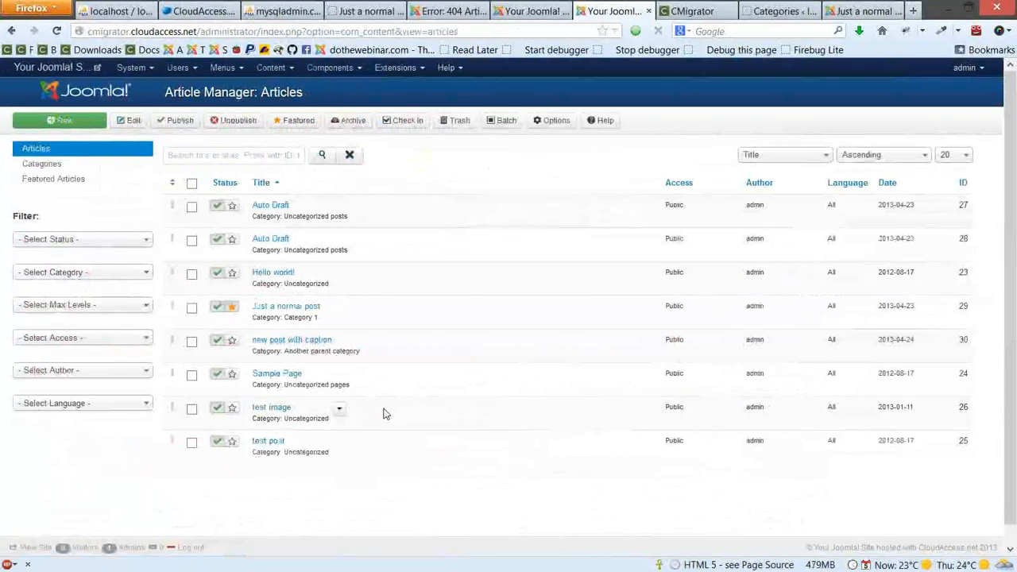
Go back from 'Just a normal post' to the WordPress post list and browse the original posts
{"action": "left_click", "coordinate": [771, 11]}
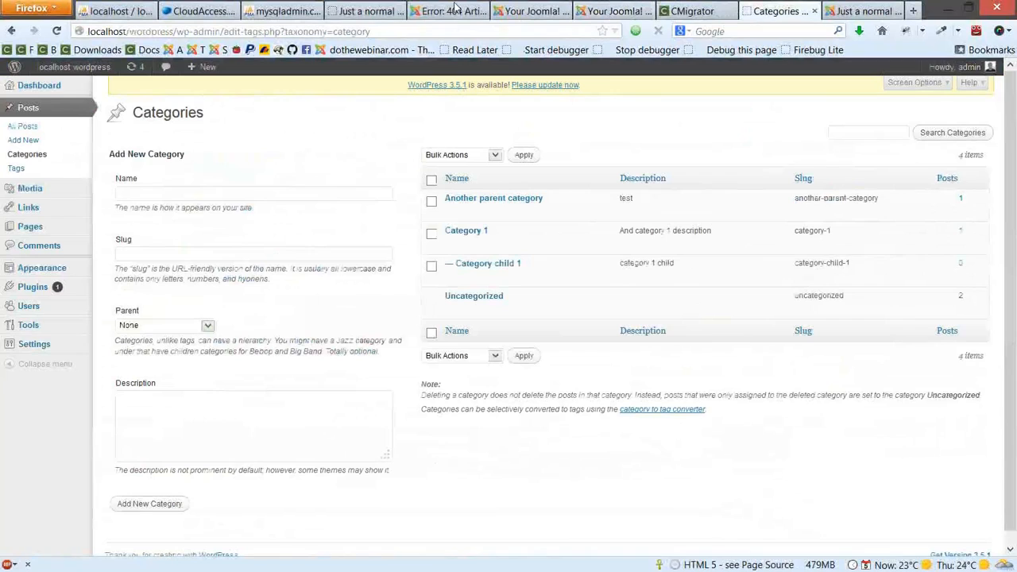
{"action": "left_click", "coordinate": [387, 8]}
{"action": "scroll", "coordinate": [508, 253], "scroll_direction": "up", "scroll_amount": 4}
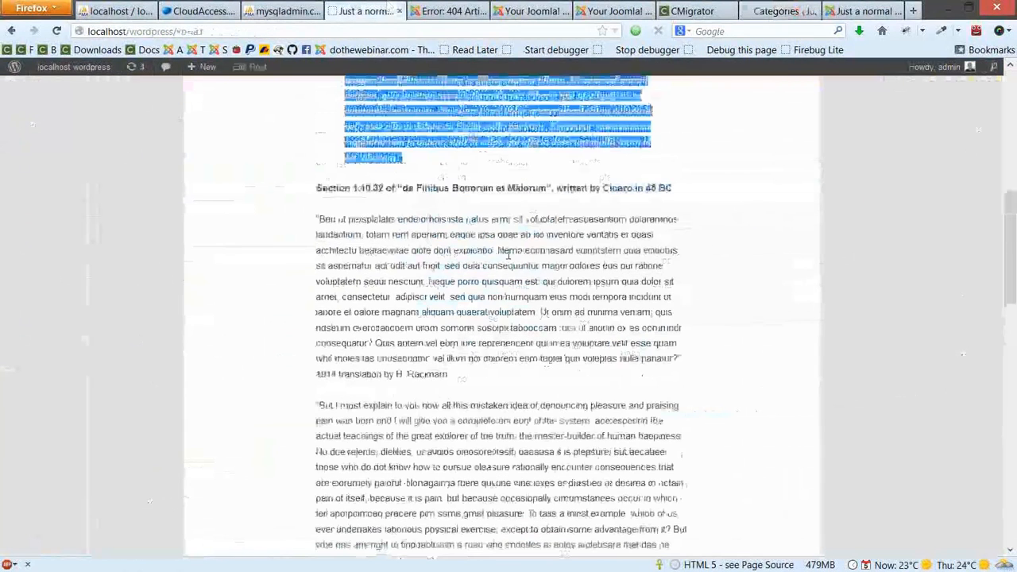
{"action": "key", "text": "alt+Left"}
{"action": "scroll", "coordinate": [583, 454], "scroll_direction": "down", "scroll_amount": 4}
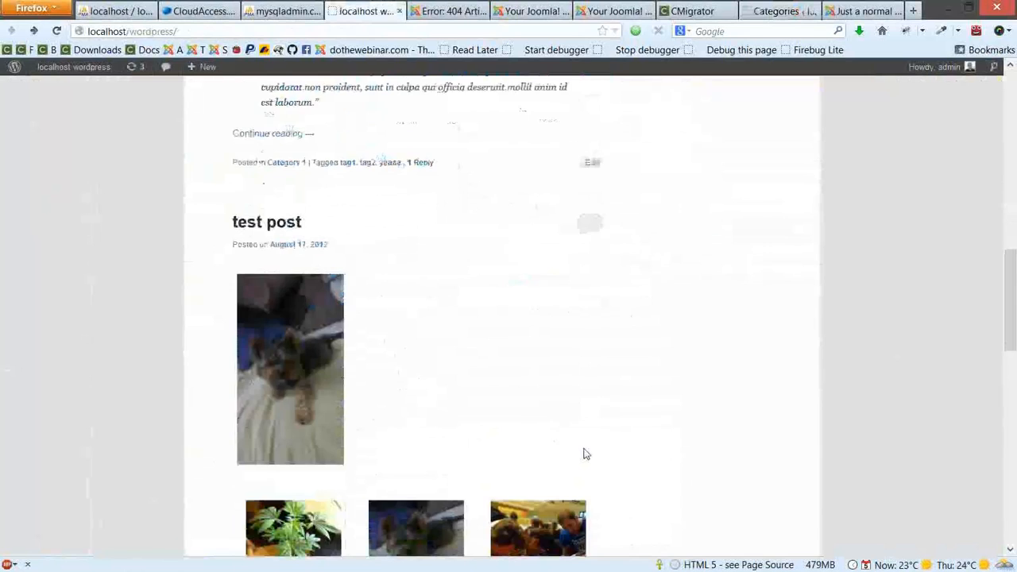
{"action": "scroll", "coordinate": [584, 454], "scroll_direction": "up", "scroll_amount": 2}
{"action": "scroll", "coordinate": [583, 454], "scroll_direction": "up", "scroll_amount": 5}
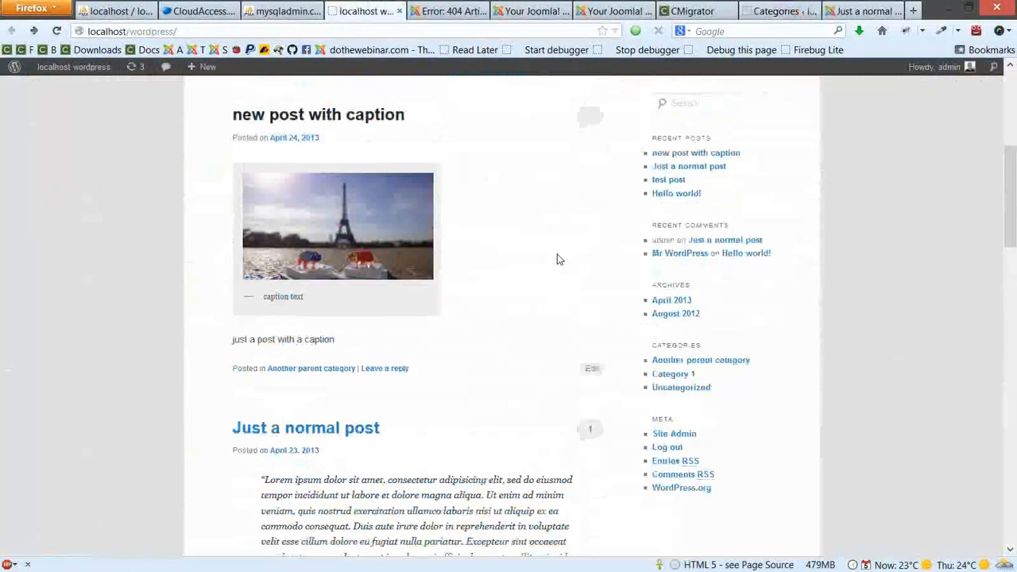
Open the CMigrator dashboard from Joomla's Components menu
{"action": "left_click", "coordinate": [629, 8]}
{"action": "left_click", "coordinate": [341, 68]}
{"action": "left_click", "coordinate": [359, 104]}
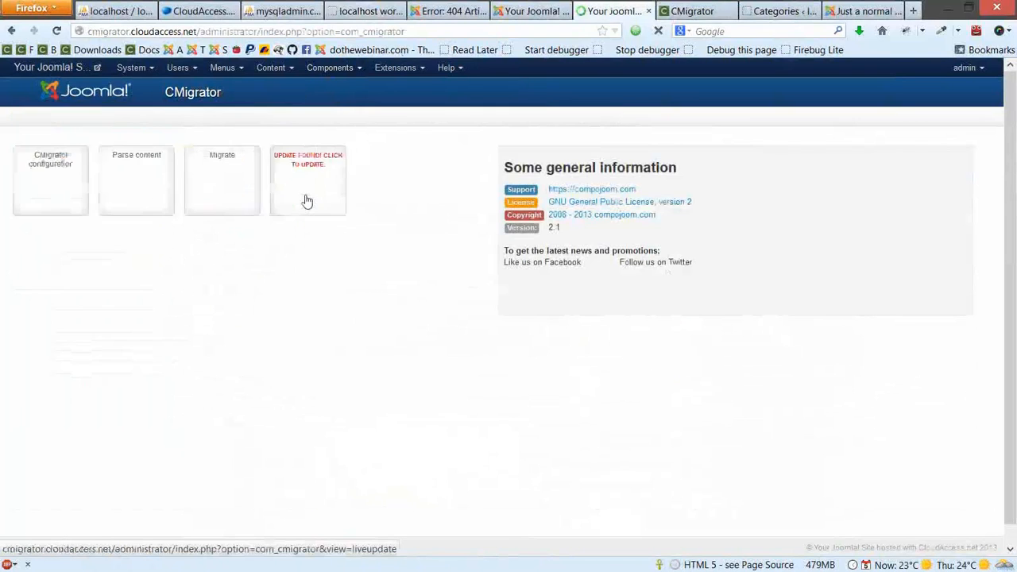
Edit the wptojoomla configuration and scroll to its Parsing configuration with the empty Base site URL
{"action": "left_click", "coordinate": [49, 171]}
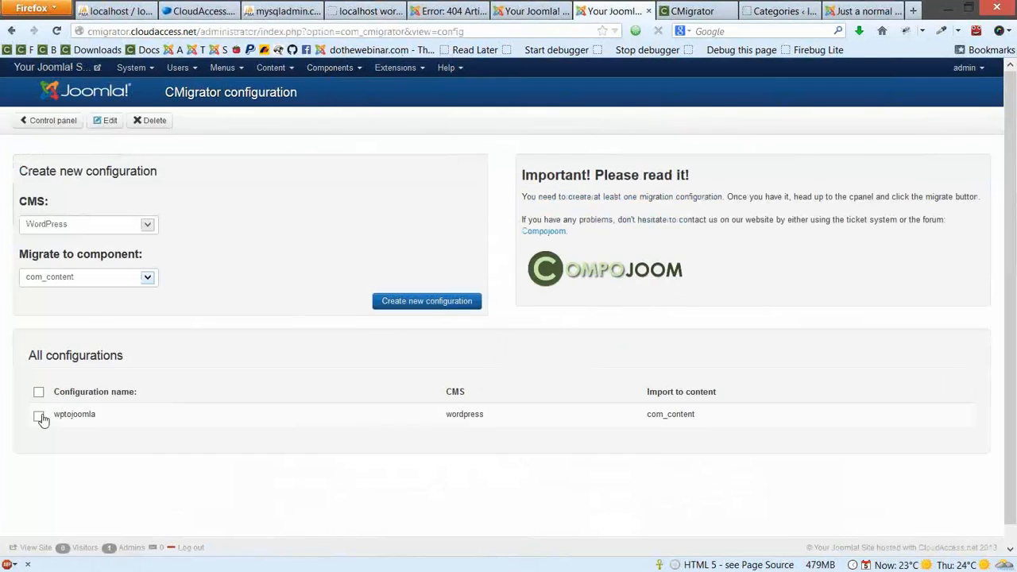
{"action": "left_click", "coordinate": [38, 415]}
{"action": "left_click", "coordinate": [106, 121]}
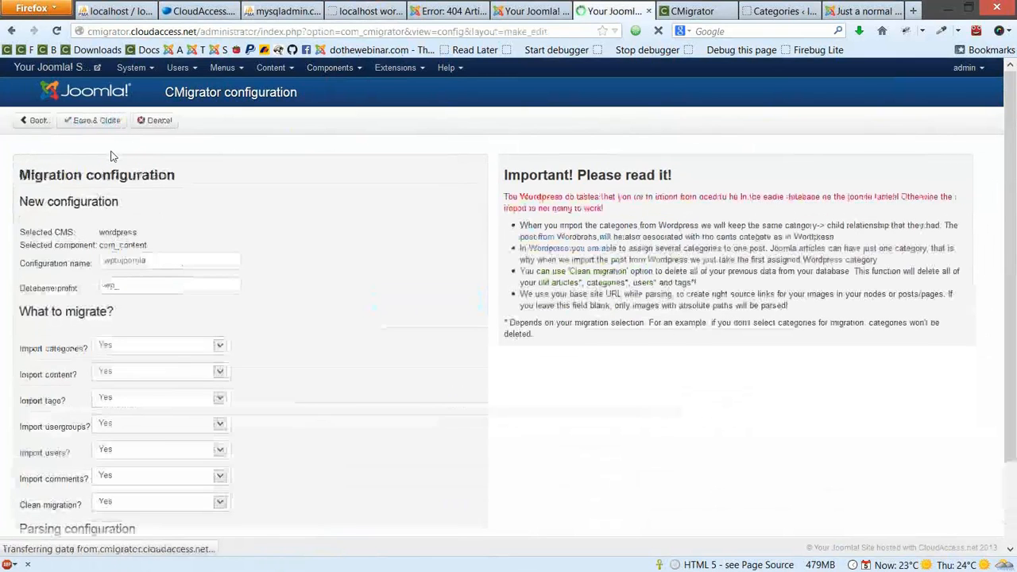
{"action": "scroll", "coordinate": [188, 345], "scroll_direction": "down", "scroll_amount": 3}
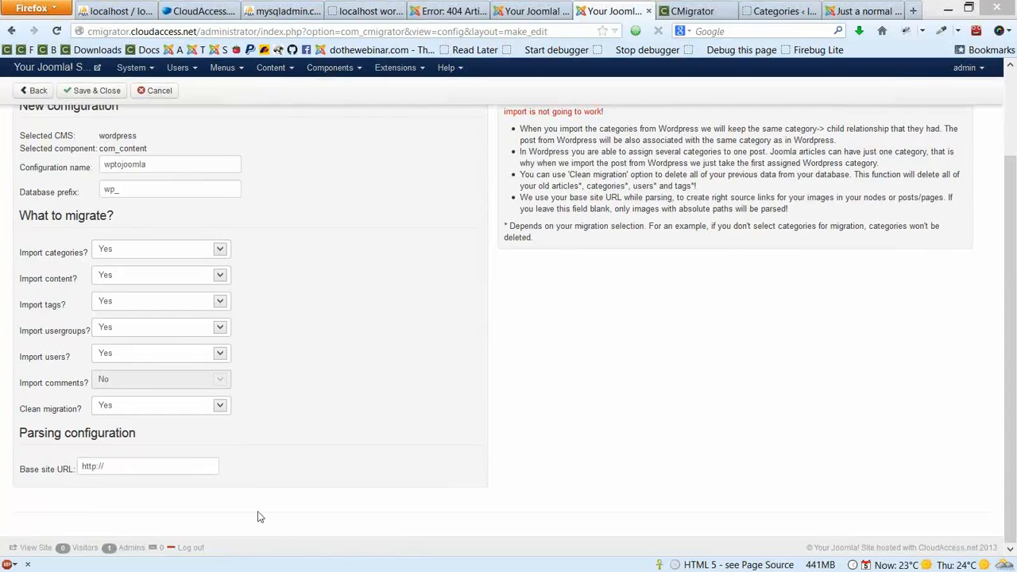
Write images/wp-content/image.png in Notepad and enter mywordpresswebsite.com as the Base site URL
{"action": "left_click_drag", "start_coordinate": [0, 109], "coordinate": [490, 64]}
{"action": "type", "text": "images/"}
{"action": "type", "text": "wp-c"}
{"action": "type", "text": "ont"}
{"action": "type", "text": "ent?"}
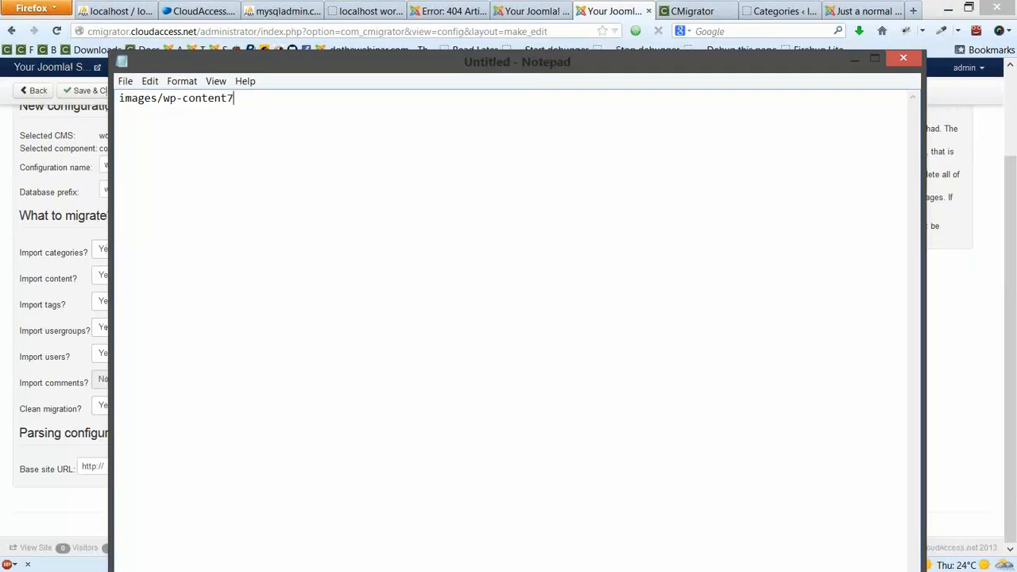
{"action": "key", "text": "BackSpace"}
{"action": "type", "text": "/image.png"}
{"action": "key", "text": "Return"}
{"action": "key", "text": "Return"}
{"action": "left_click_drag", "start_coordinate": [291, 98], "coordinate": [118, 97]}
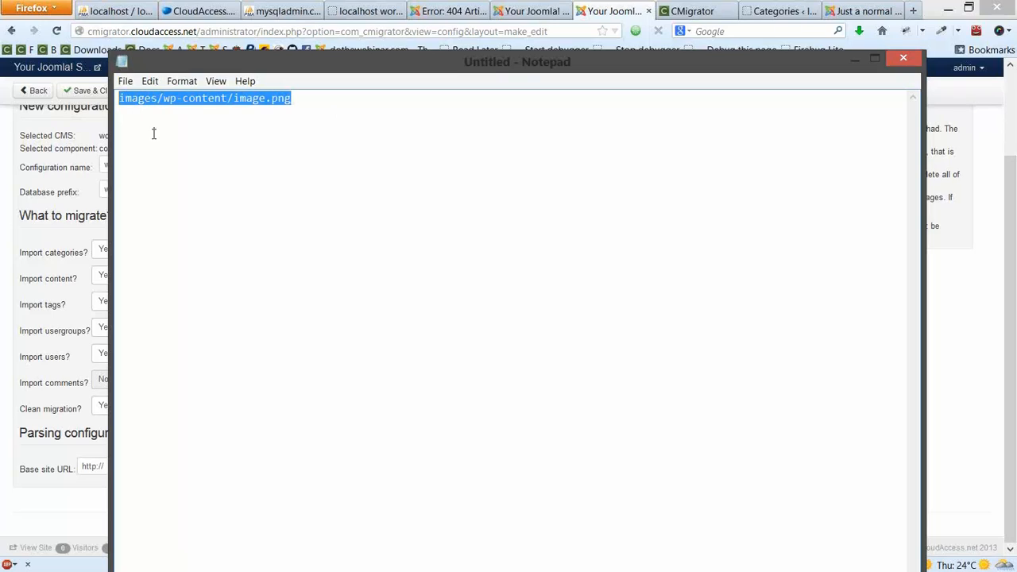
{"action": "left_click", "coordinate": [187, 143]}
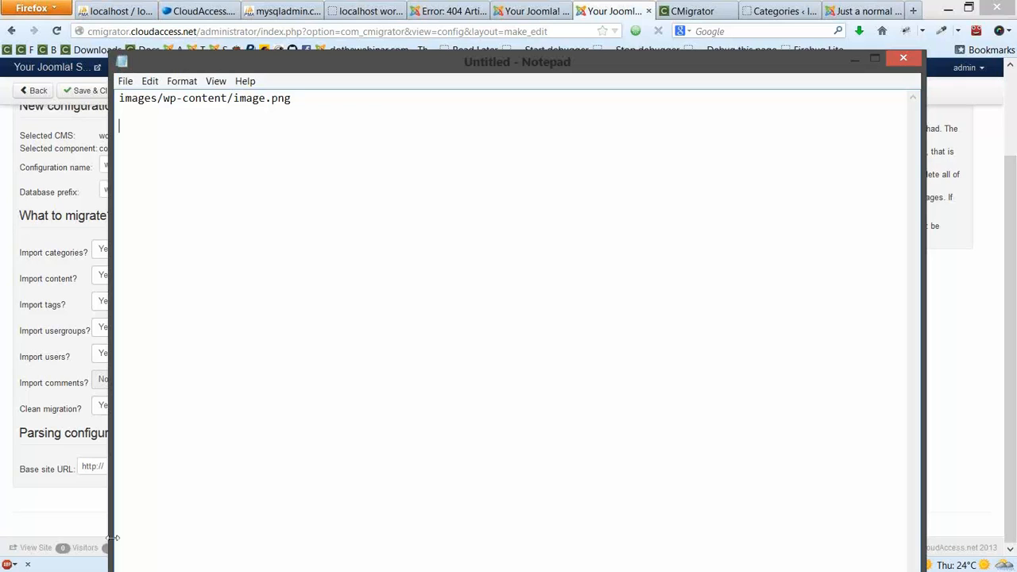
{"action": "left_click", "coordinate": [42, 468]}
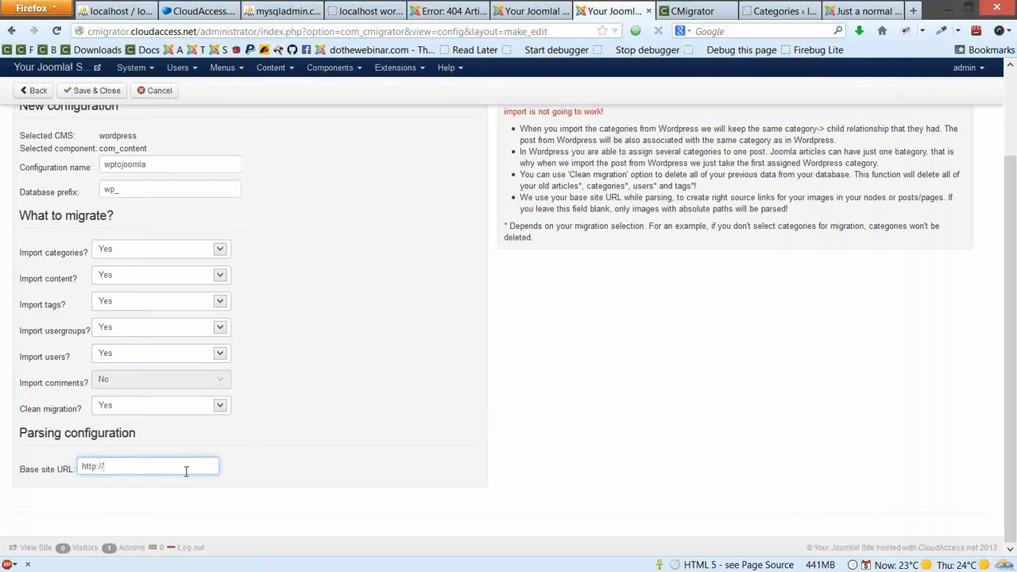
{"action": "type", "text": "mywordpresswebsite.com"}
{"action": "key", "text": "alt+Tab"}
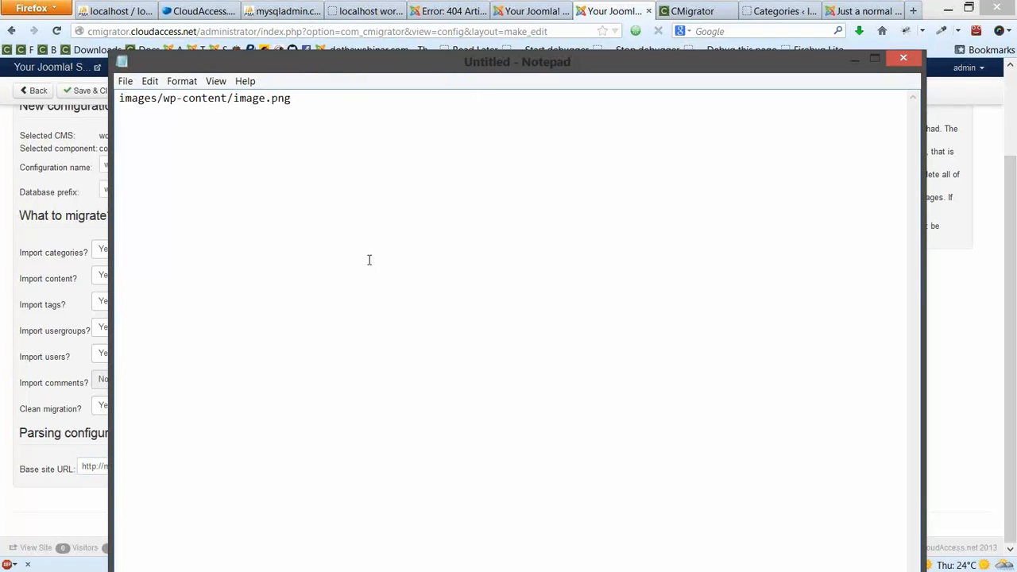
{"action": "left_click", "coordinate": [85, 461]}
{"action": "key", "text": "ctrl+a"}
{"action": "key", "text": "ctrl+c"}
{"action": "key", "text": "alt+Tab"}
{"action": "key", "text": "ctrl+v"}
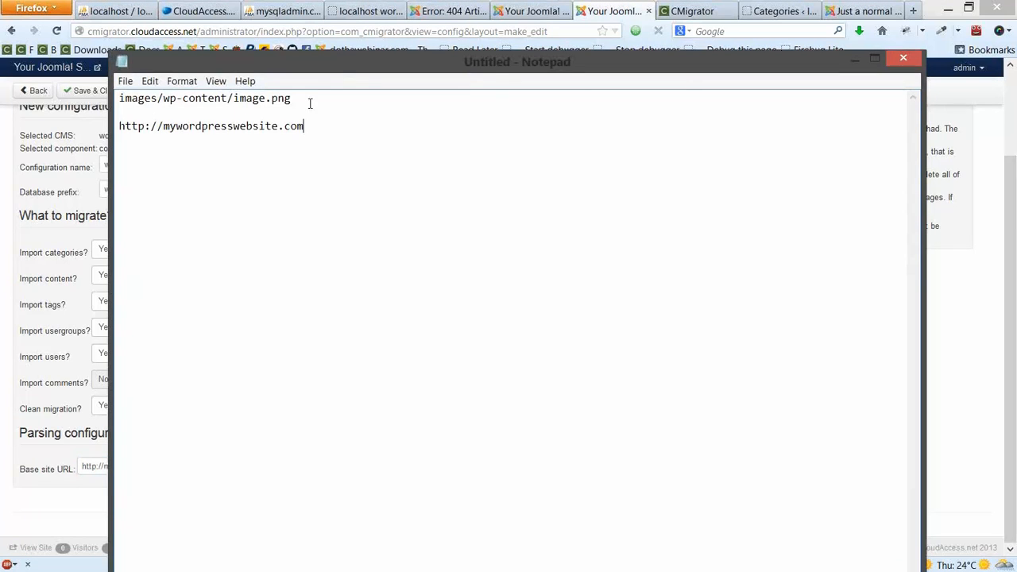
{"action": "left_click_drag", "start_coordinate": [329, 98], "coordinate": [99, 86]}
{"action": "left_click", "coordinate": [329, 146]}
{"action": "type", "text": "/"}
{"action": "key", "text": "ctrl+v"}
{"action": "key", "text": "Return"}
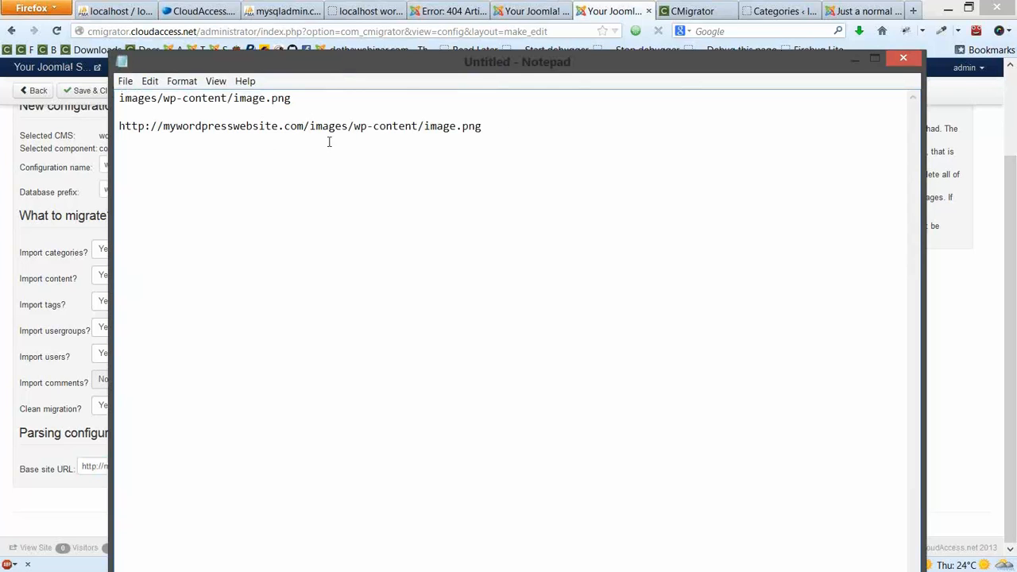
{"action": "left_click_drag", "start_coordinate": [545, 127], "coordinate": [118, 98]}
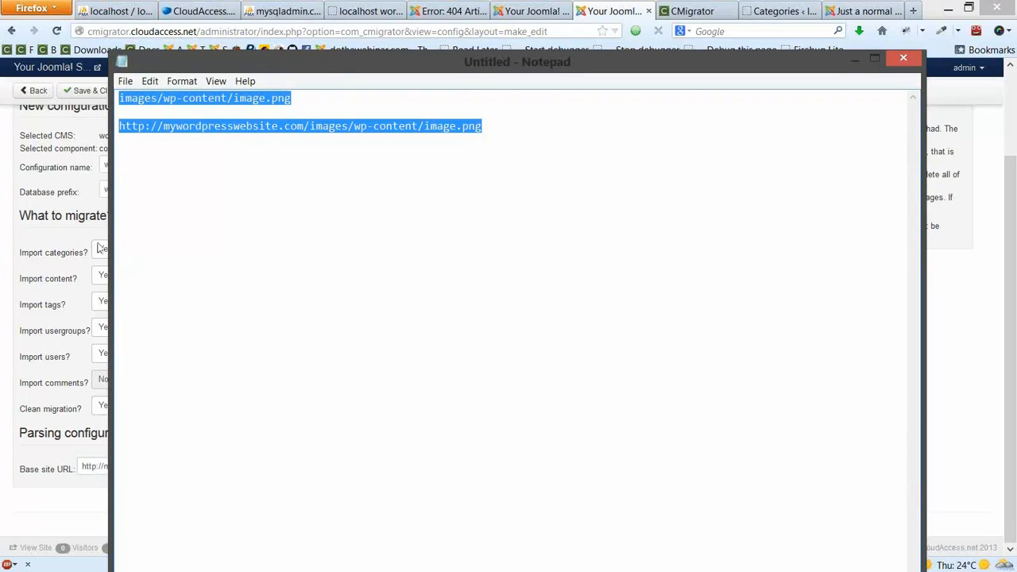
{"action": "left_click", "coordinate": [71, 250]}
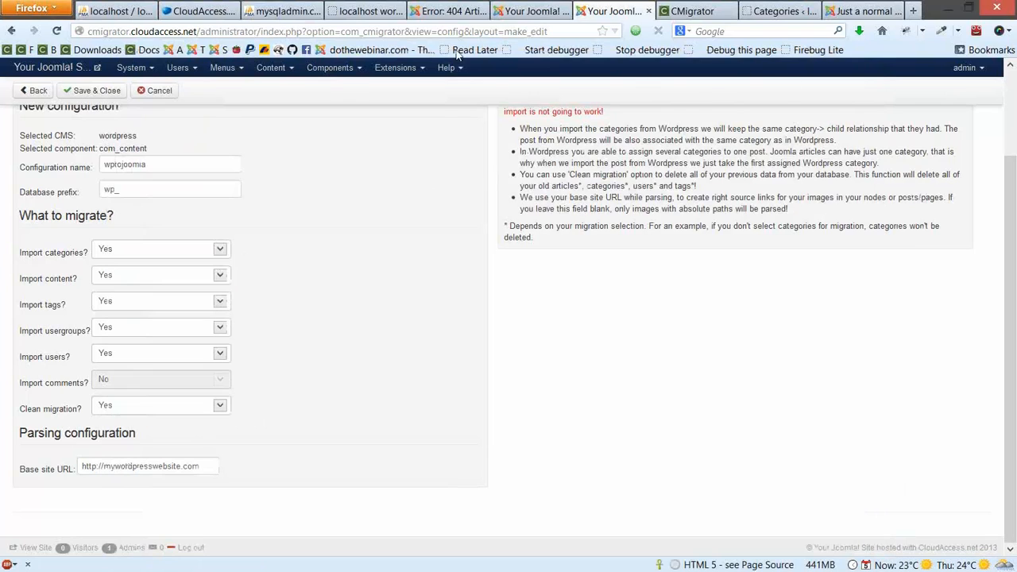
Load localhost/joomla30/administrator in a new tab after glancing at the WordPress and results tabs
{"action": "left_click", "coordinate": [355, 5]}
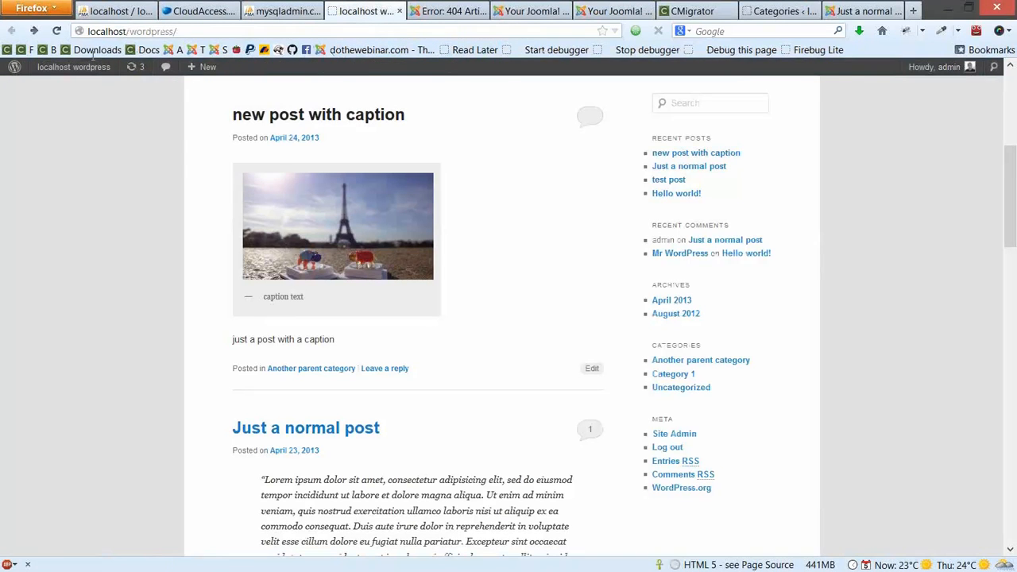
{"action": "left_click", "coordinate": [534, 11]}
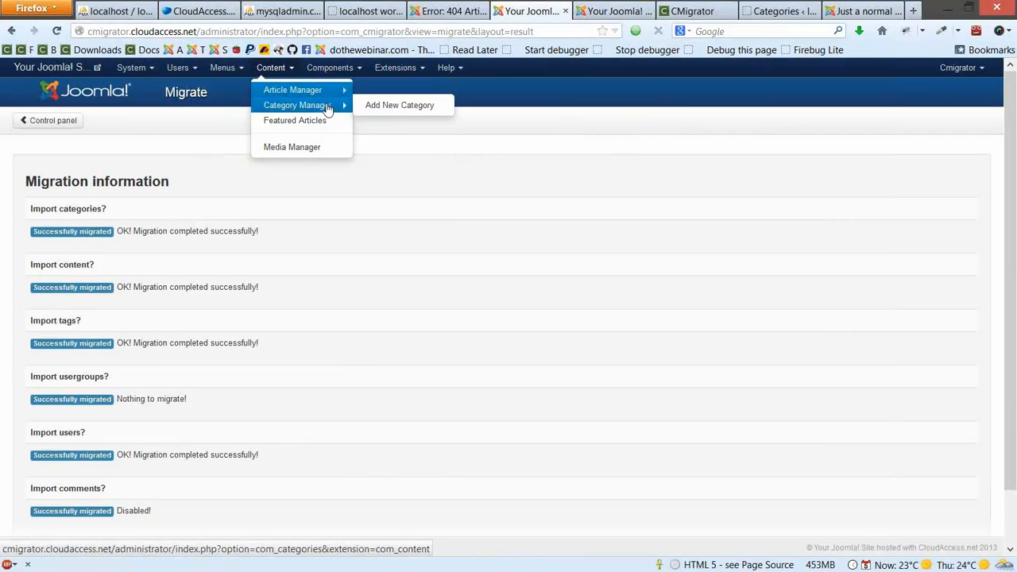
{"action": "left_click", "coordinate": [913, 9]}
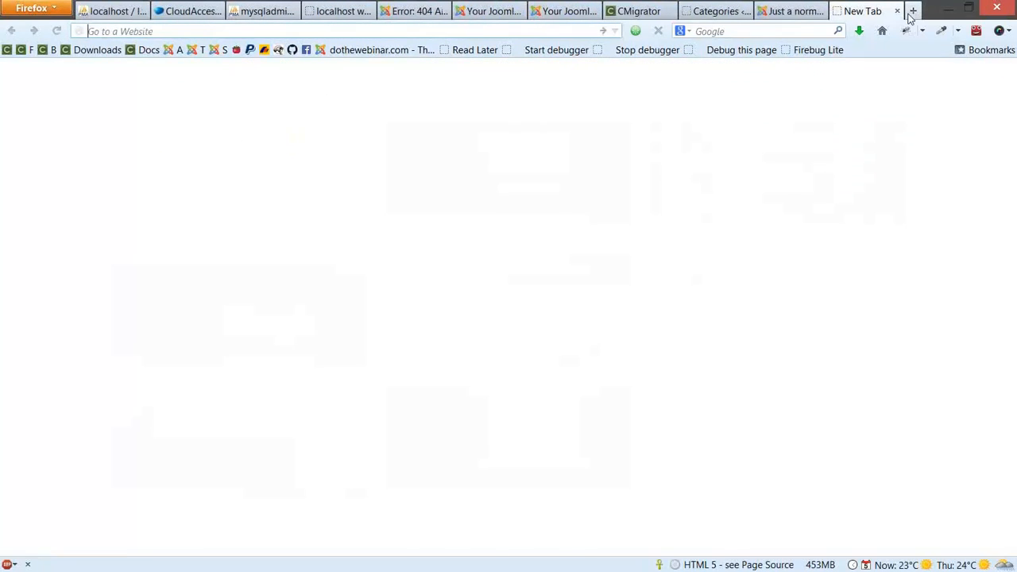
{"action": "type", "text": "localhost/joomla30"}
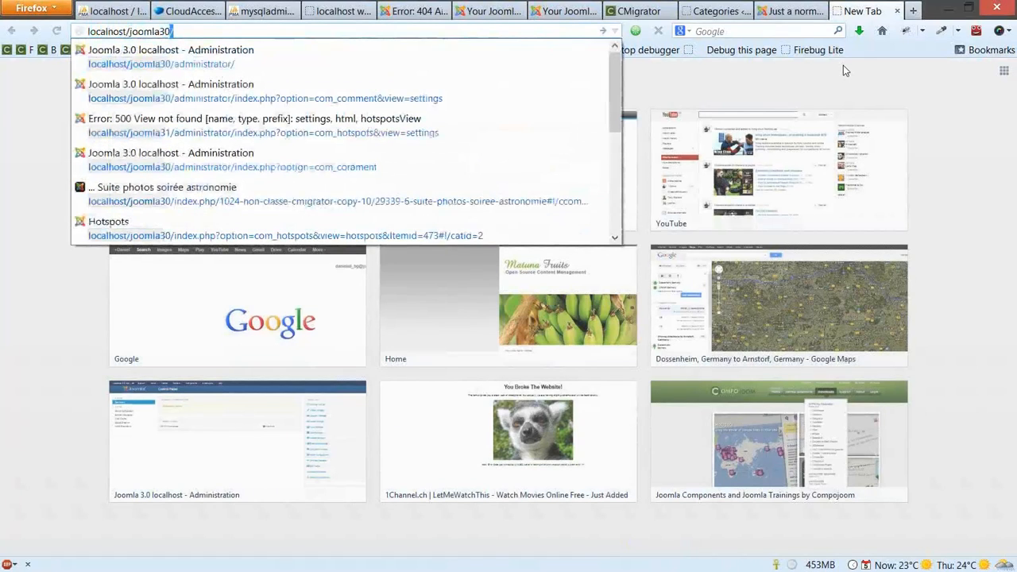
{"action": "type", "text": "/admin"}
{"action": "key", "text": "Return"}
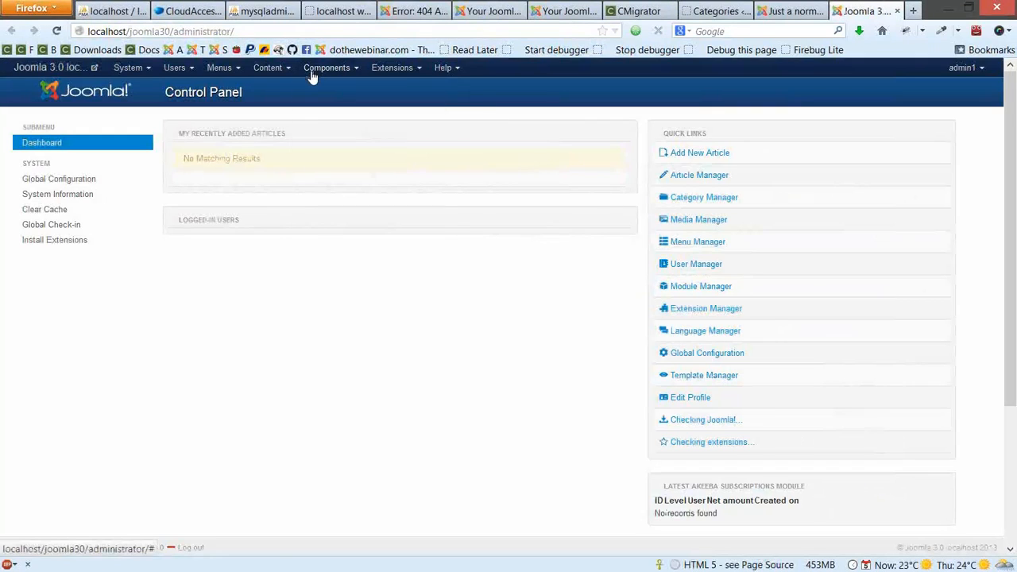
Open Components > CMigrator, sign in with the admin username and password, then return to phpMyAdmin's database list
{"action": "left_click", "coordinate": [311, 70]}
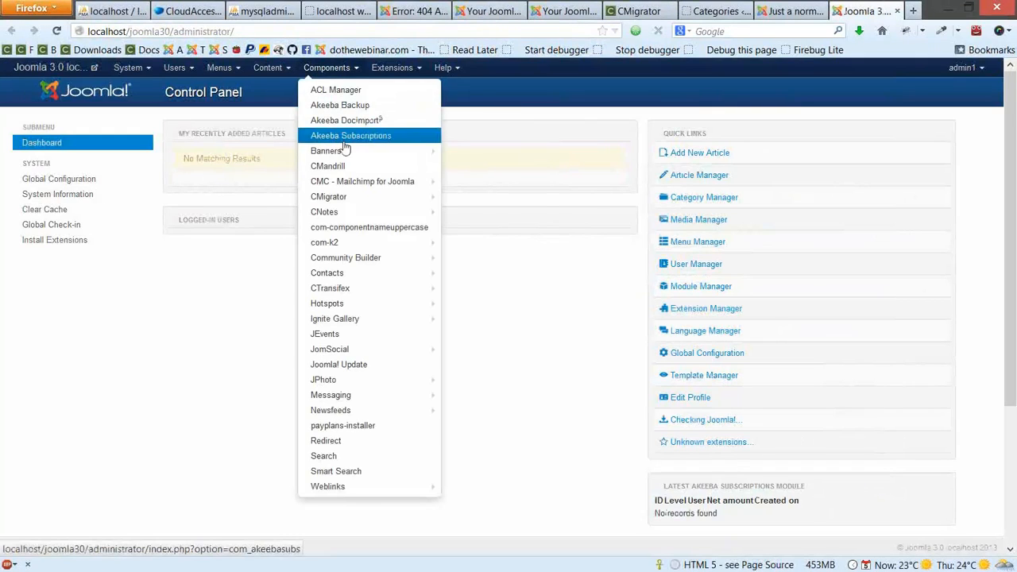
{"action": "left_click", "coordinate": [354, 199]}
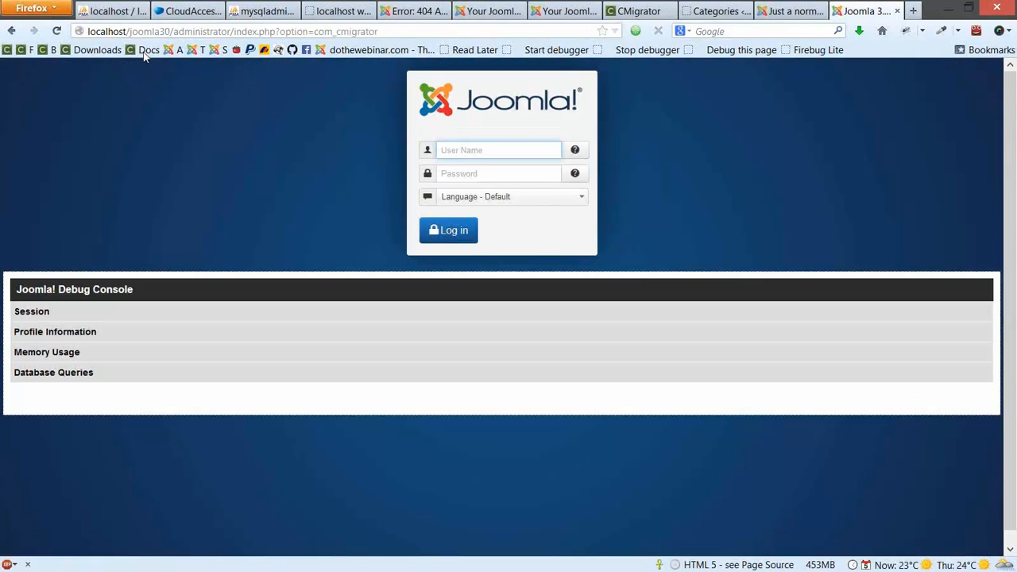
{"action": "type", "text": "admin"}
{"action": "key", "text": "Tab"}
{"action": "type", "text": "admin123"}
{"action": "key", "text": "Return"}
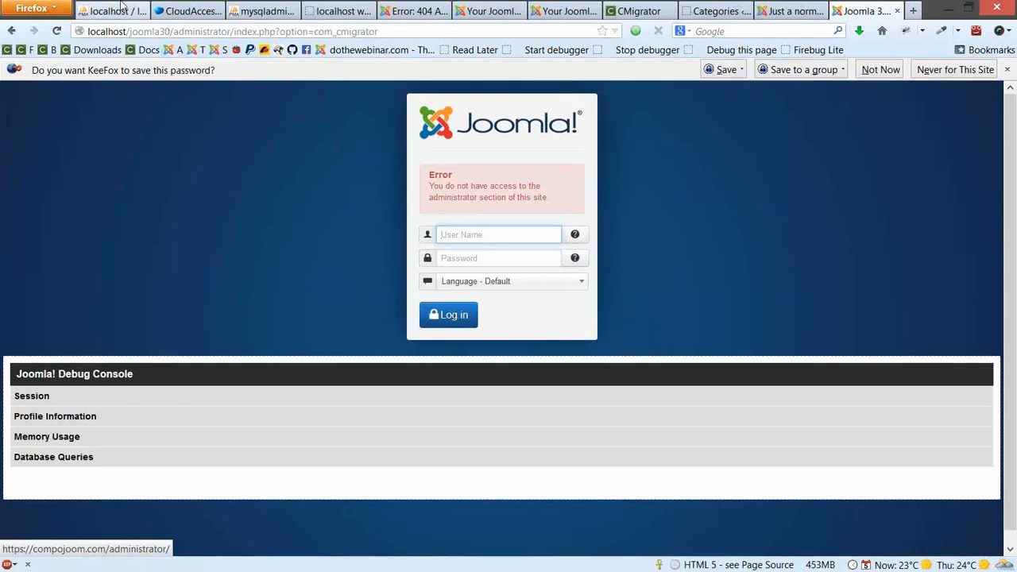
{"action": "left_click", "coordinate": [121, 7]}
{"action": "left_click", "coordinate": [80, 144]}
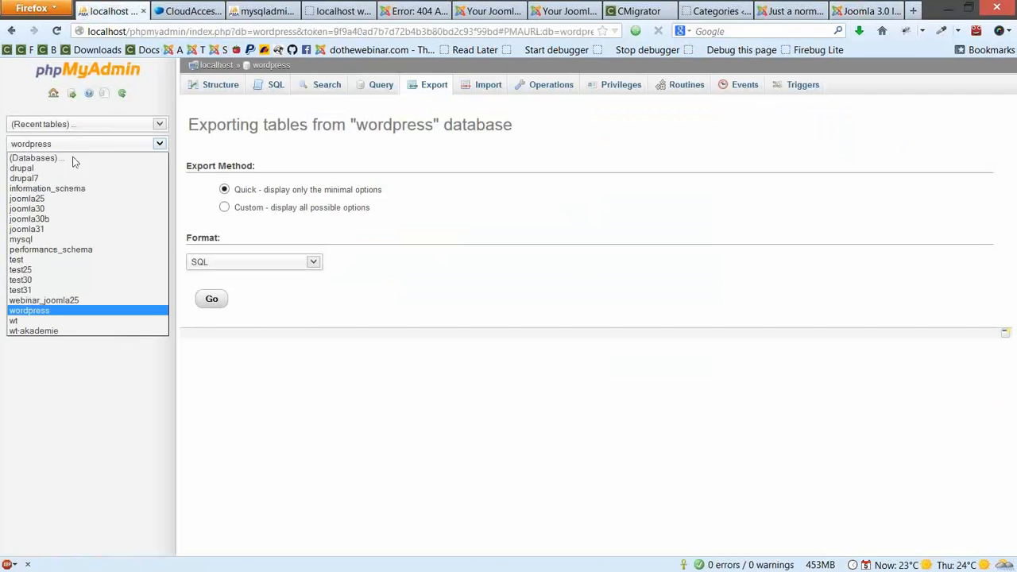
Open the joomla30 database, search its tables for jos_users, and show the next page of tables
{"action": "left_click", "coordinate": [77, 209]}
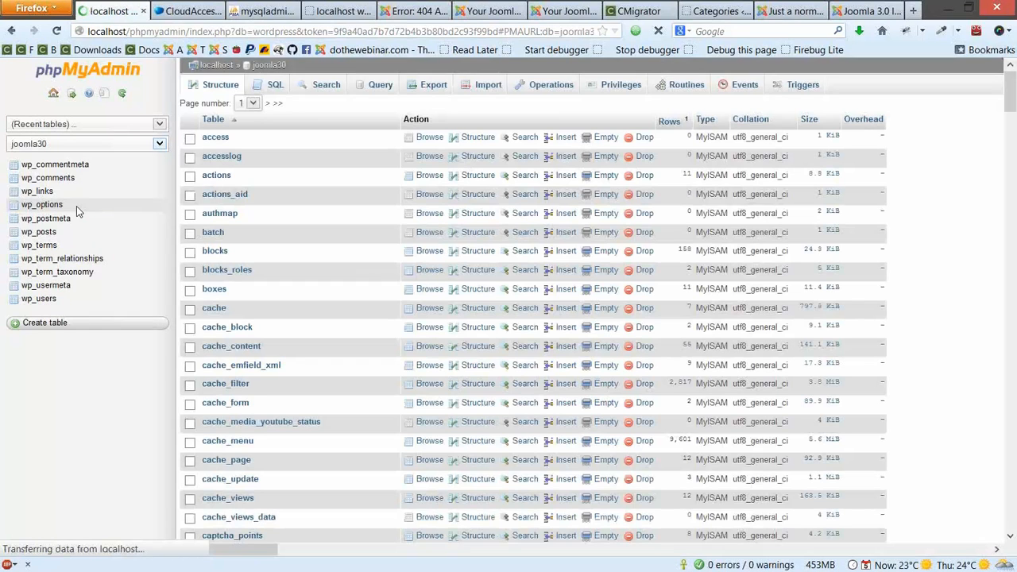
{"action": "scroll", "coordinate": [72, 273], "scroll_direction": "down", "scroll_amount": 20}
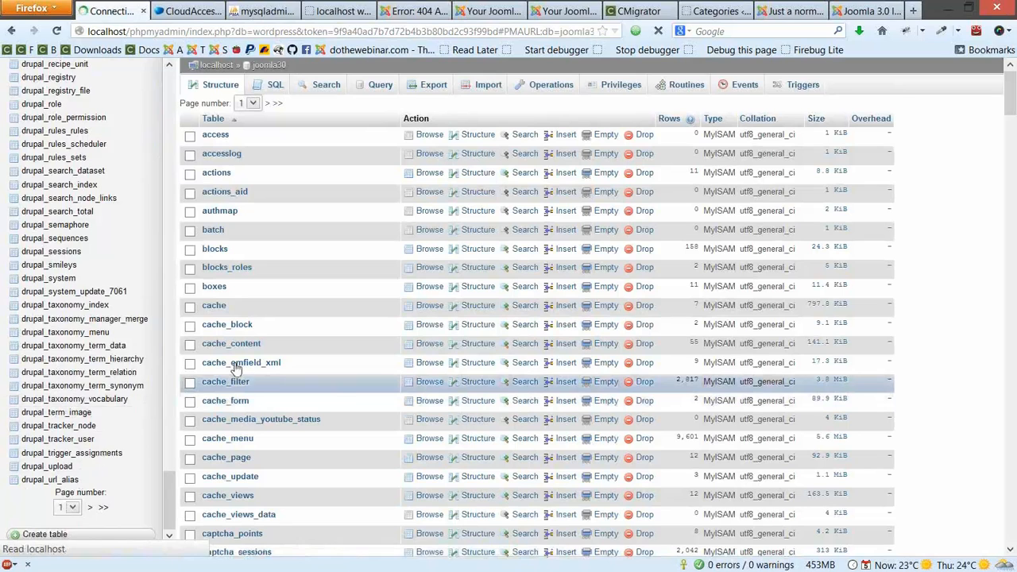
{"action": "scroll", "coordinate": [63, 358], "scroll_direction": "down", "scroll_amount": 20}
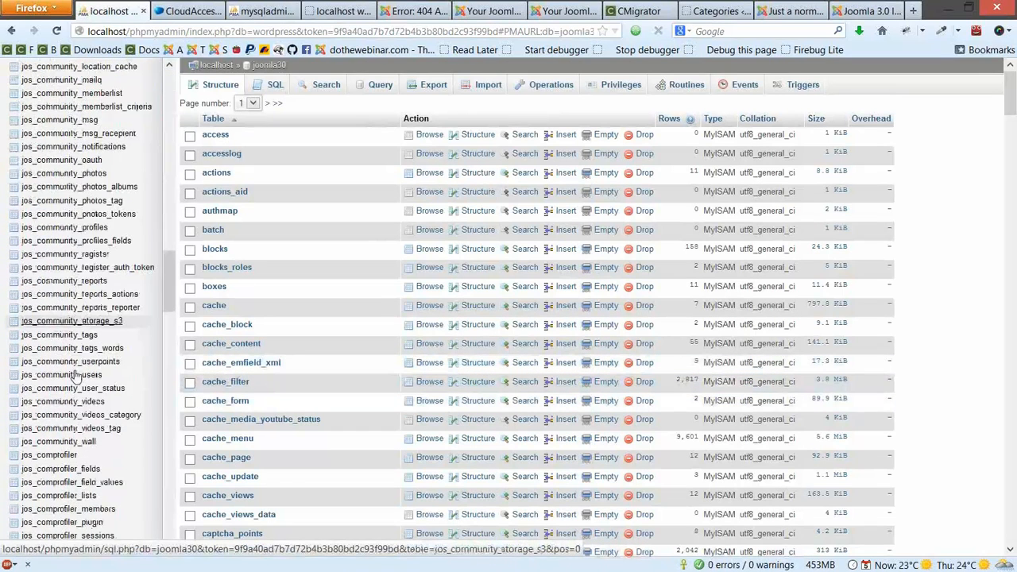
{"action": "scroll", "coordinate": [75, 375], "scroll_direction": "down", "scroll_amount": 15}
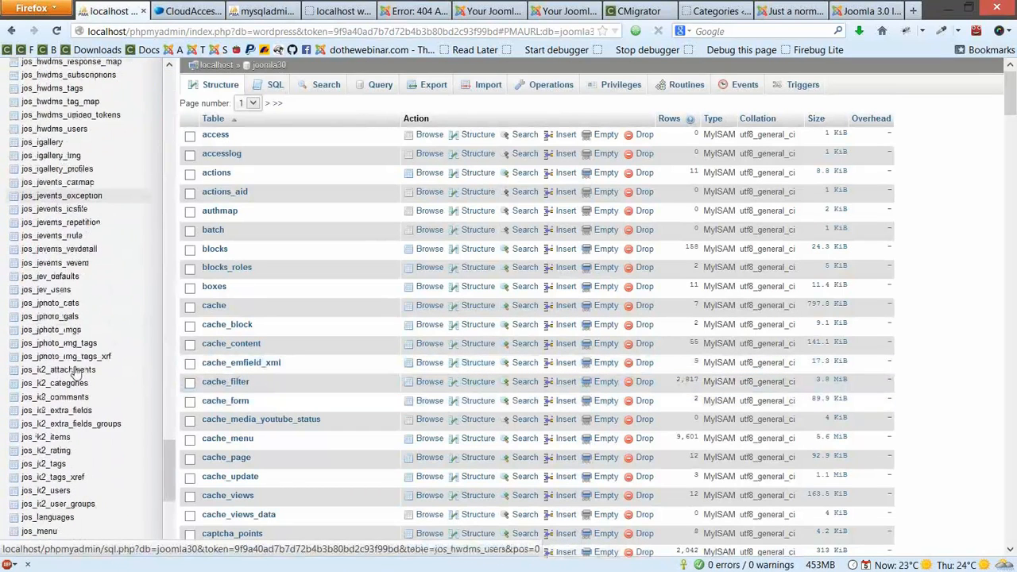
{"action": "key", "text": "ctrl+f"}
{"action": "type", "text": "jos_us"}
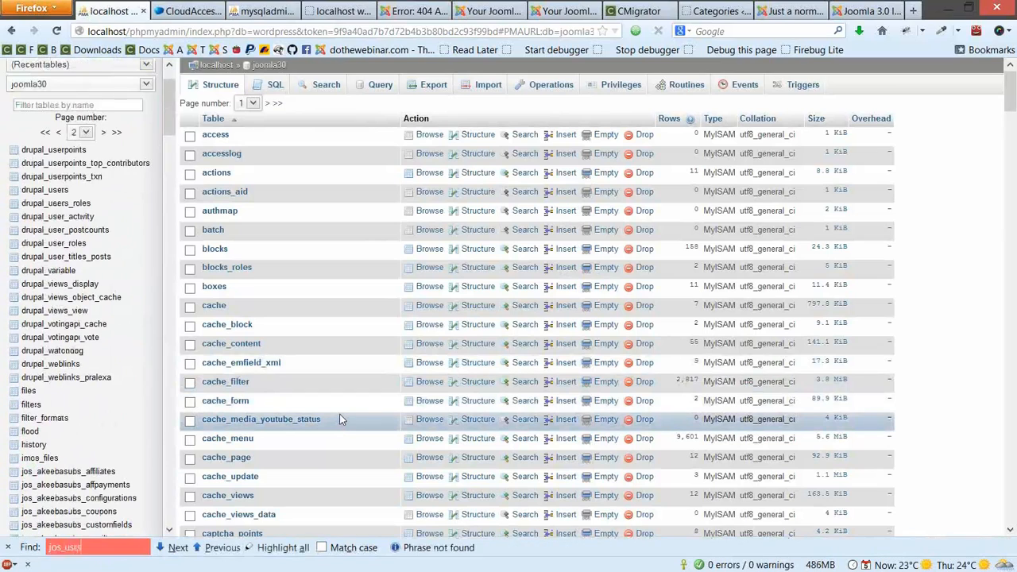
{"action": "type", "text": "ers"}
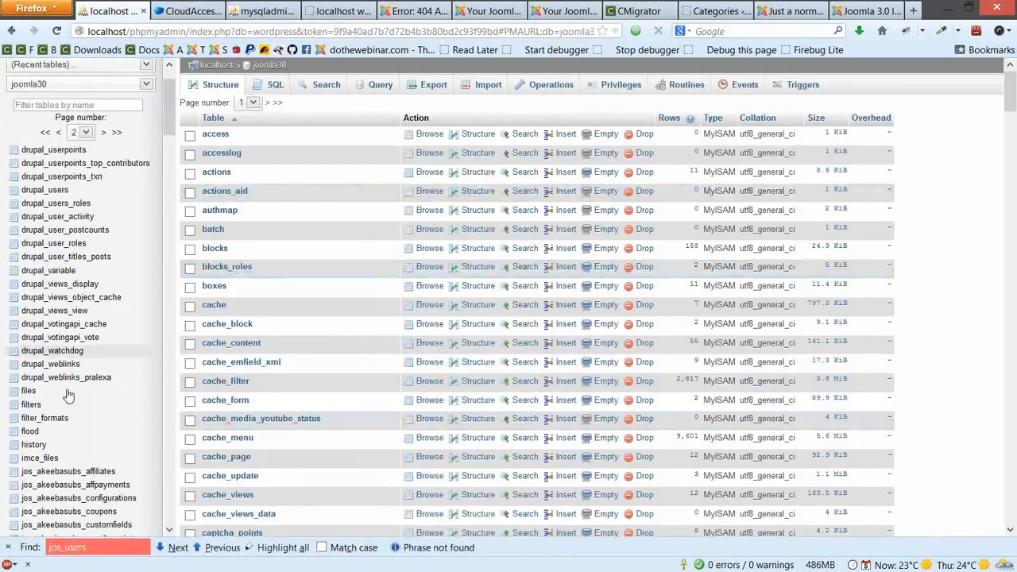
{"action": "scroll", "coordinate": [72, 413], "scroll_direction": "down", "scroll_amount": 10}
{"action": "left_click", "coordinate": [101, 501]}
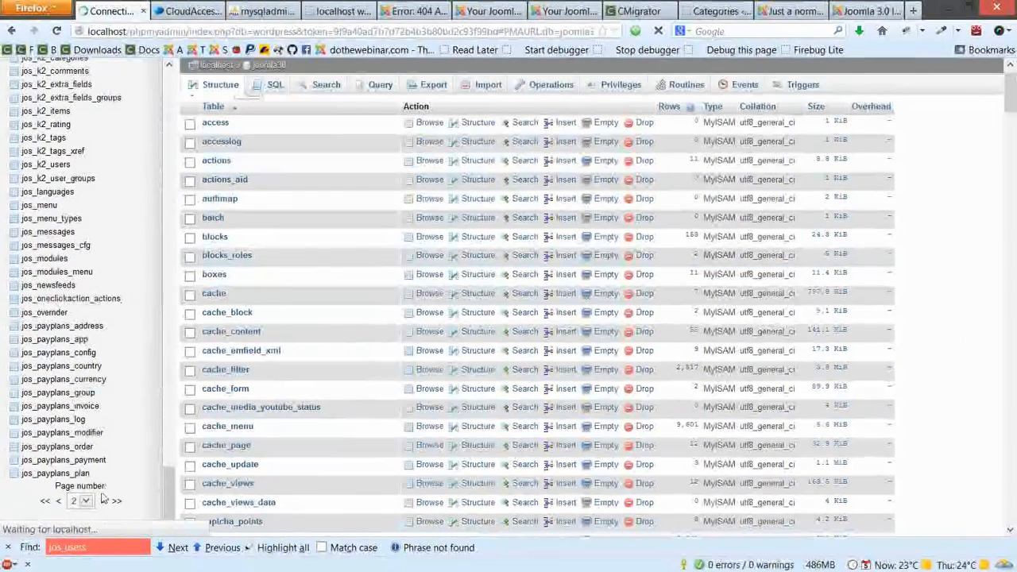
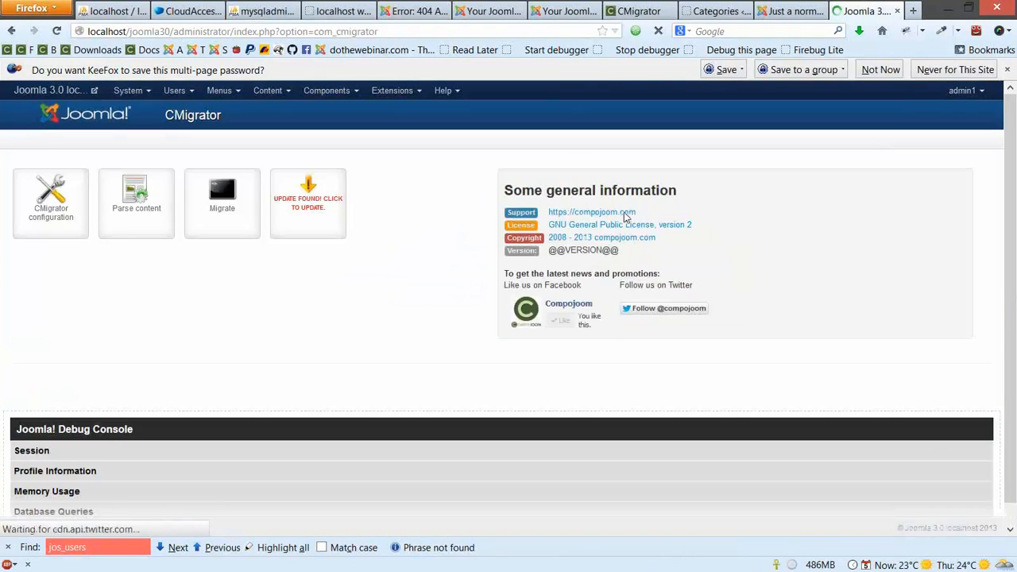
Run a CMigrator migration using the saved 'Wordpress to content' configuration
{"action": "left_click", "coordinate": [226, 207]}
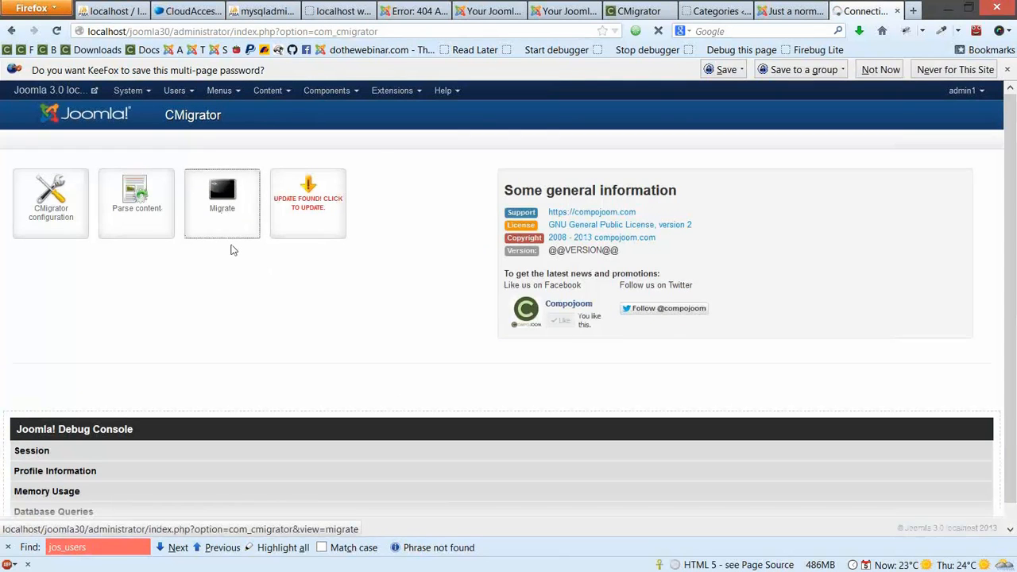
{"action": "left_click", "coordinate": [143, 286]}
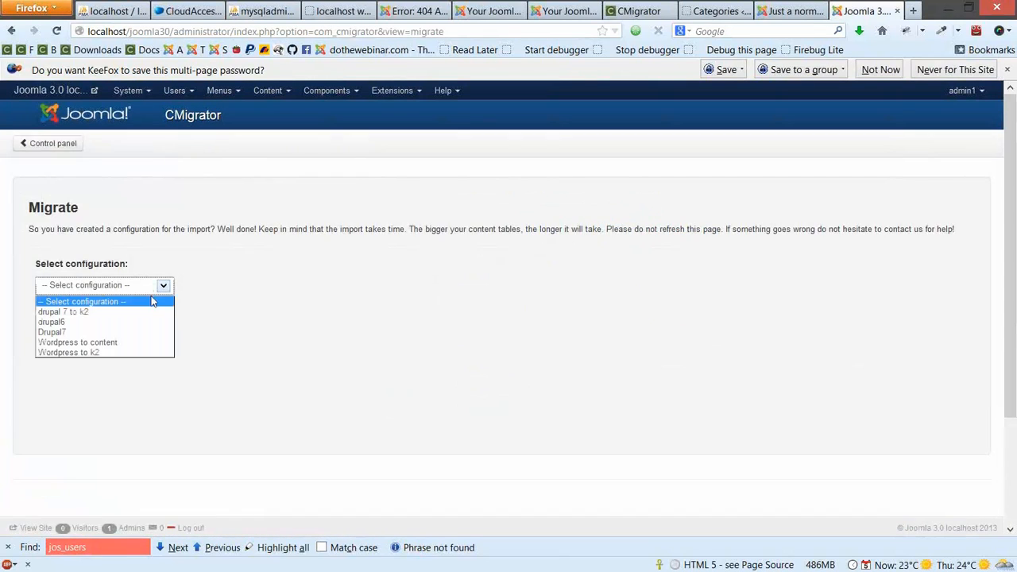
{"action": "left_click", "coordinate": [129, 342]}
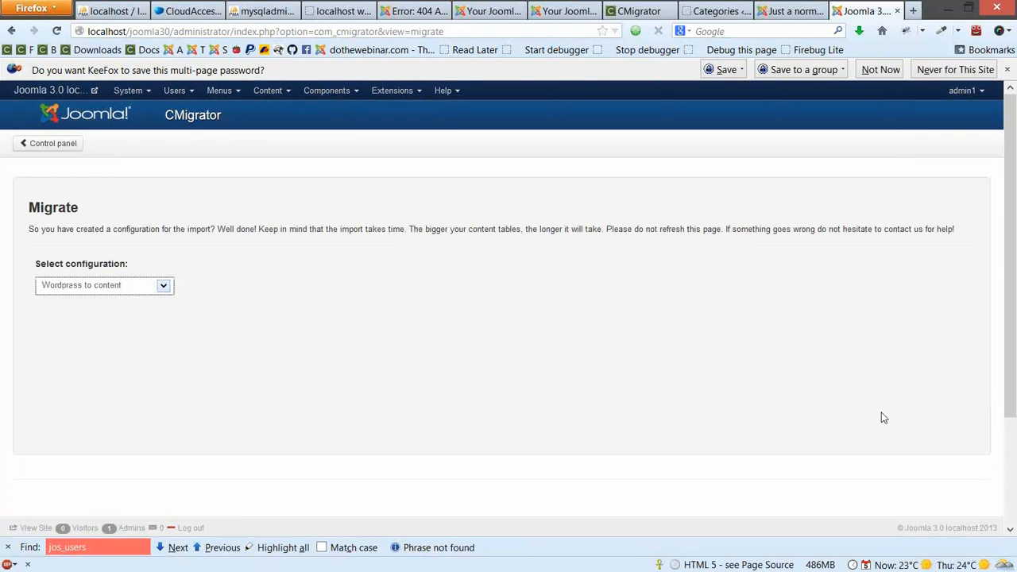
{"action": "scroll", "coordinate": [954, 403], "scroll_direction": "down", "scroll_amount": 1}
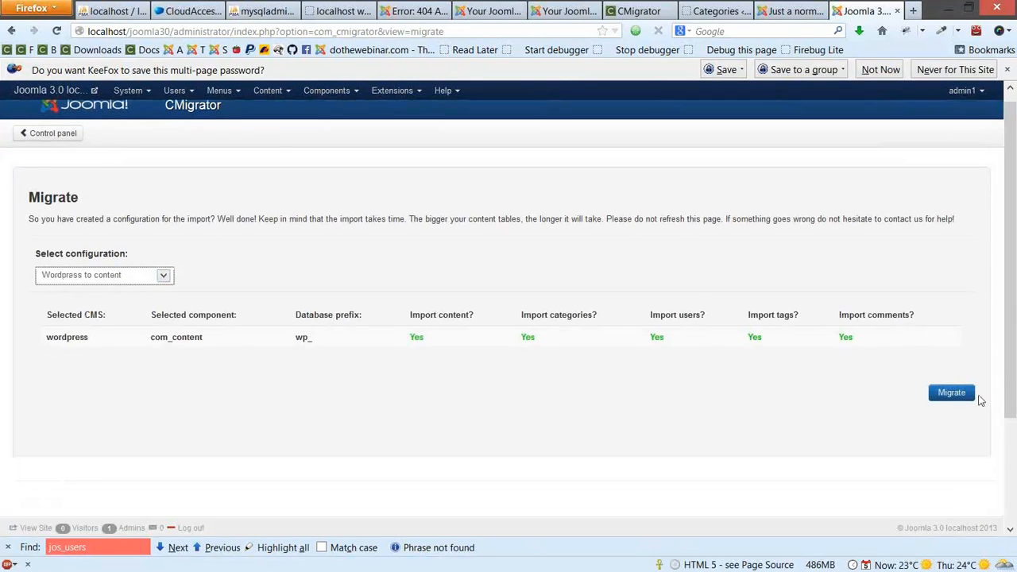
{"action": "left_click", "coordinate": [958, 393]}
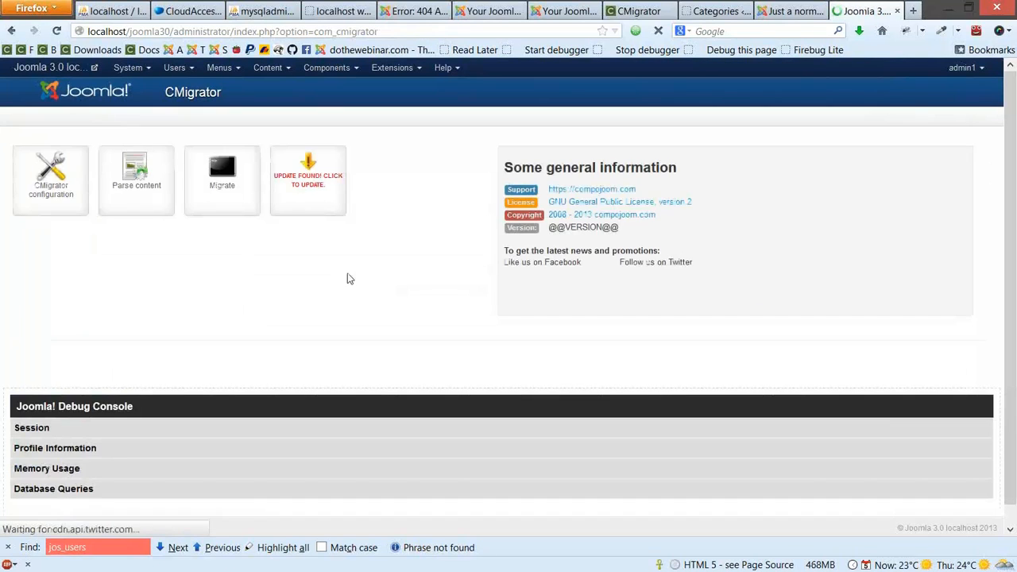
Open the 'Wordpress to content' configuration for editing
{"action": "left_click", "coordinate": [41, 172]}
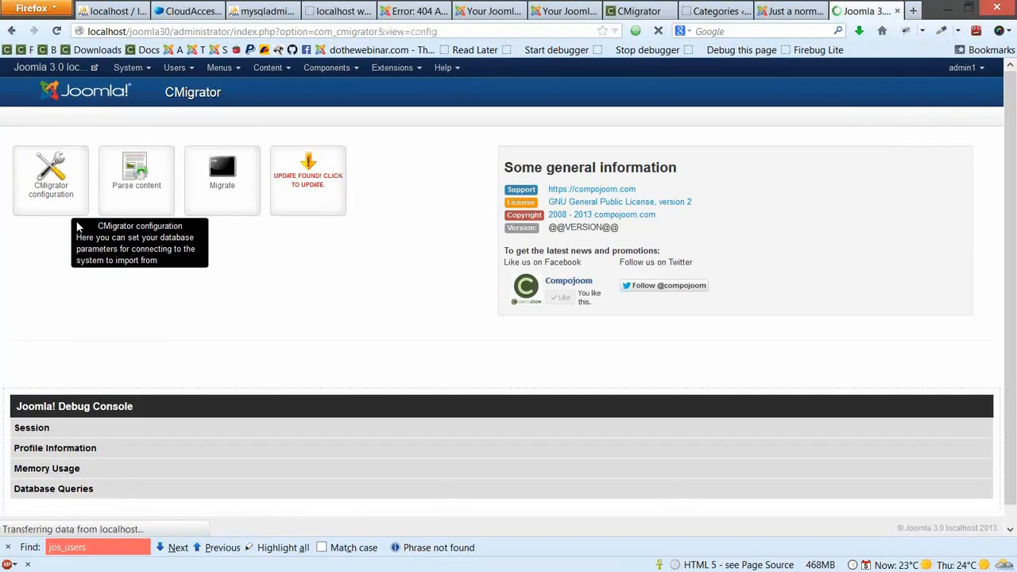
{"action": "scroll", "coordinate": [43, 493], "scroll_direction": "down", "scroll_amount": 1}
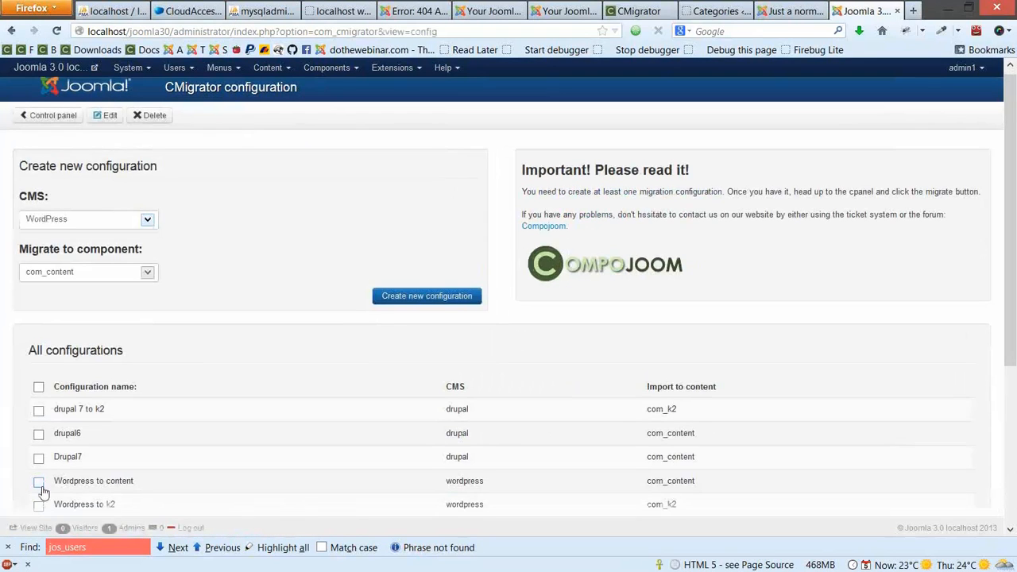
{"action": "left_click", "coordinate": [39, 482]}
{"action": "scroll", "coordinate": [42, 477], "scroll_direction": "down", "scroll_amount": 2}
{"action": "left_click", "coordinate": [104, 90]}
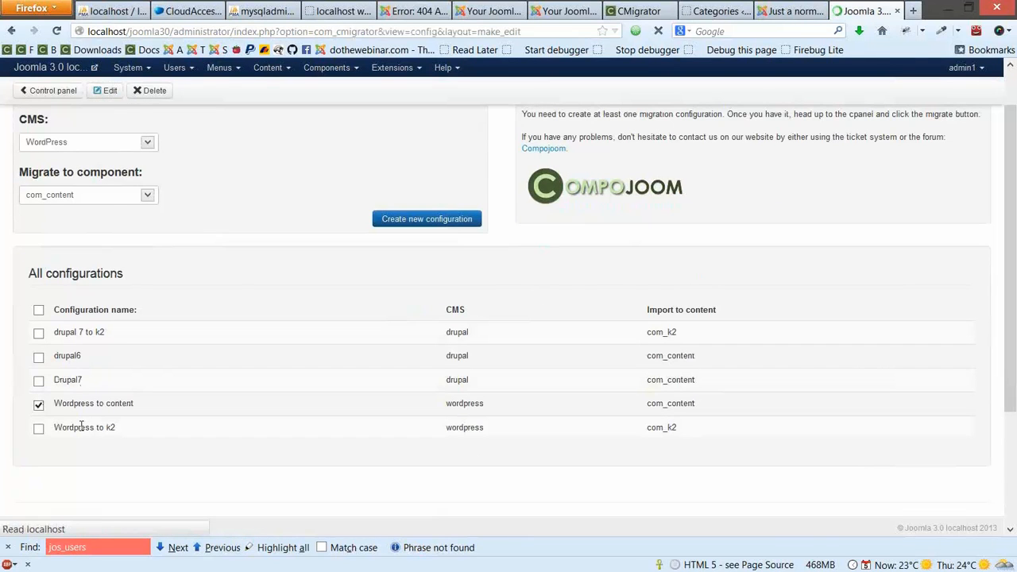
{"action": "scroll", "coordinate": [81, 426], "scroll_direction": "down", "scroll_amount": 4}
{"action": "left_click_drag", "start_coordinate": [82, 384], "coordinate": [199, 404]}
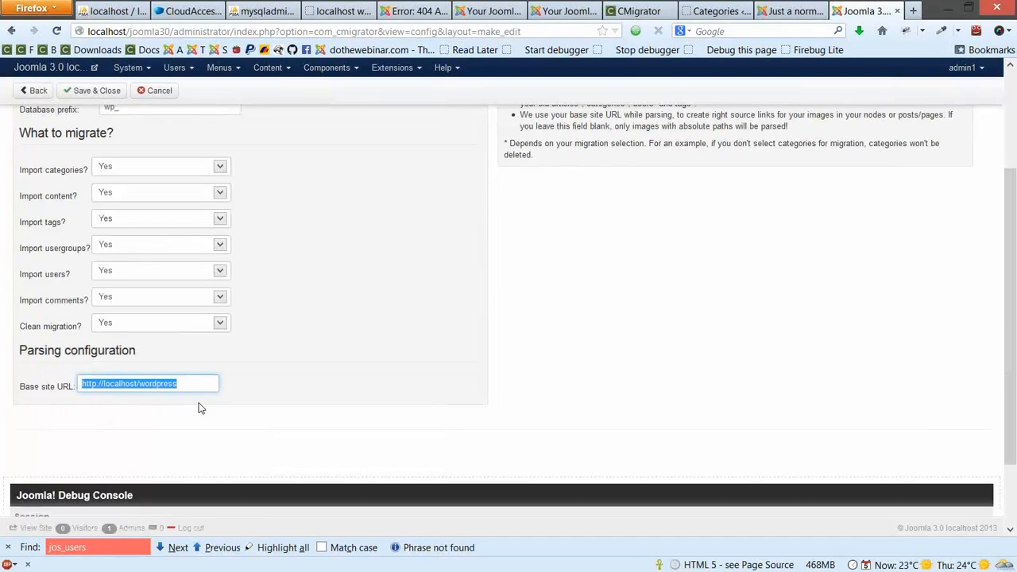
{"action": "left_click", "coordinate": [201, 383]}
{"action": "left_click", "coordinate": [322, 378]}
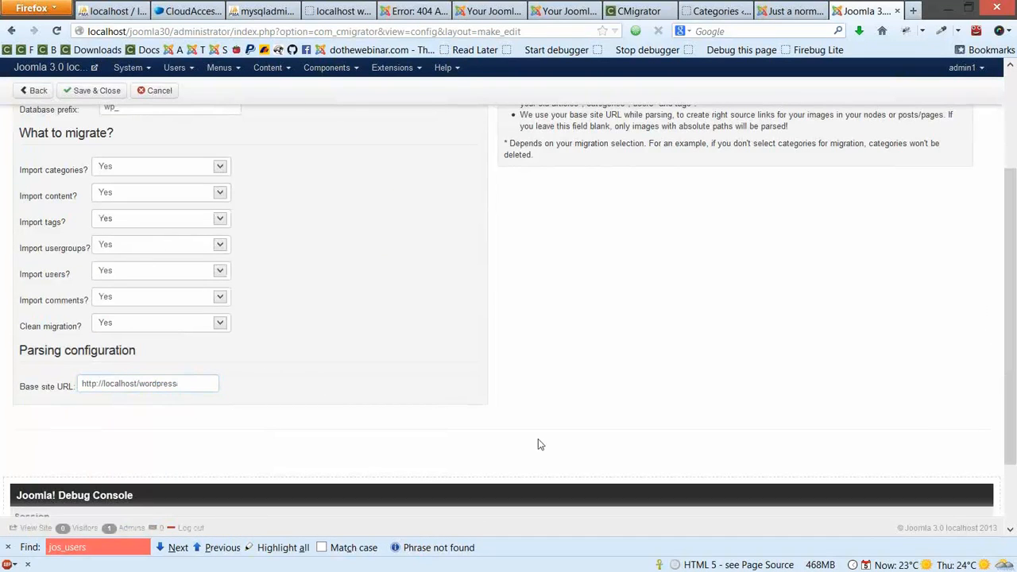
{"action": "left_click", "coordinate": [91, 90]}
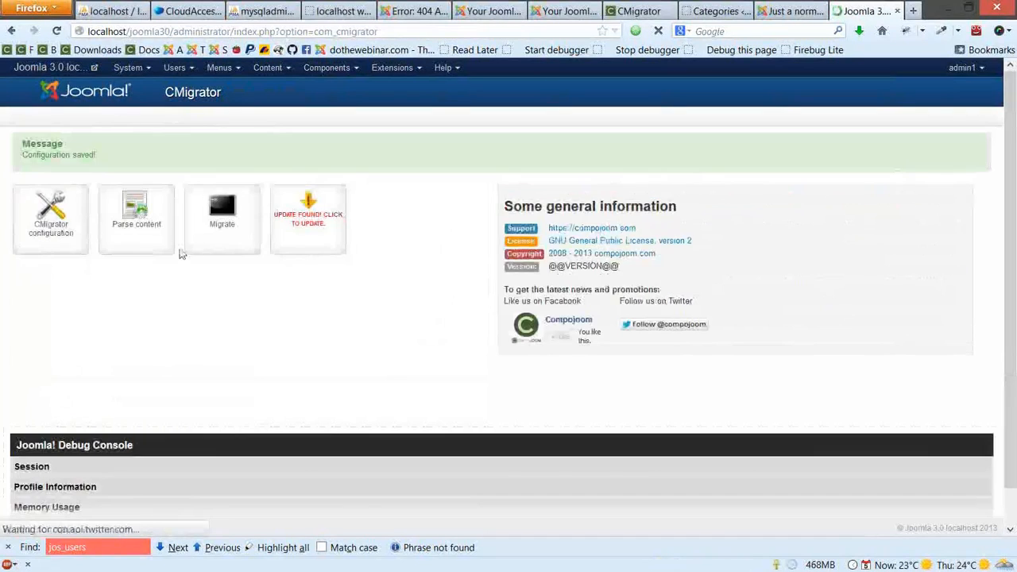
{"action": "left_click", "coordinate": [141, 243]}
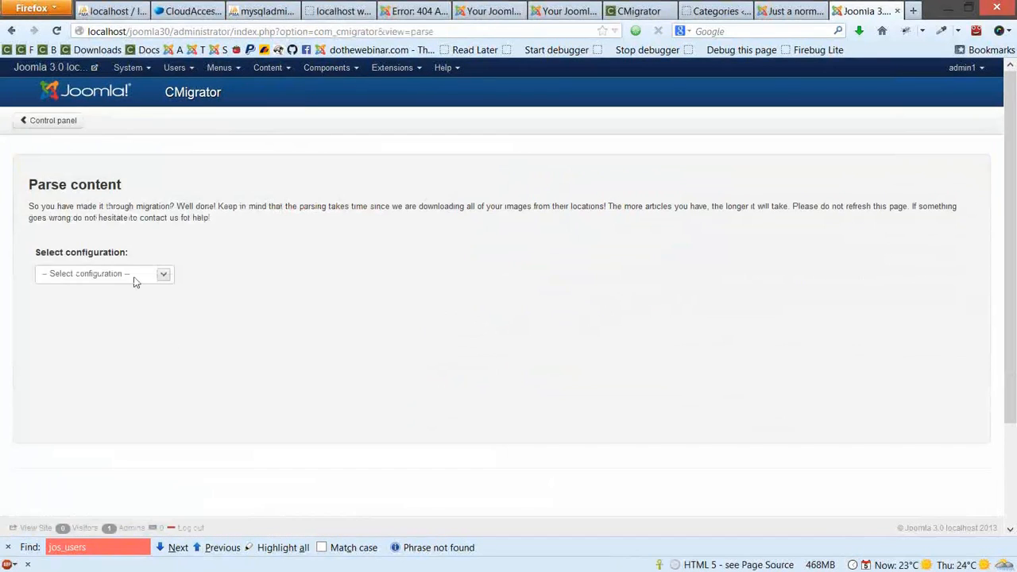
Parse images using 'Wordpress to content', yielding 3 articles with images and 6 changed
{"action": "left_click", "coordinate": [135, 275]}
{"action": "left_click", "coordinate": [114, 332]}
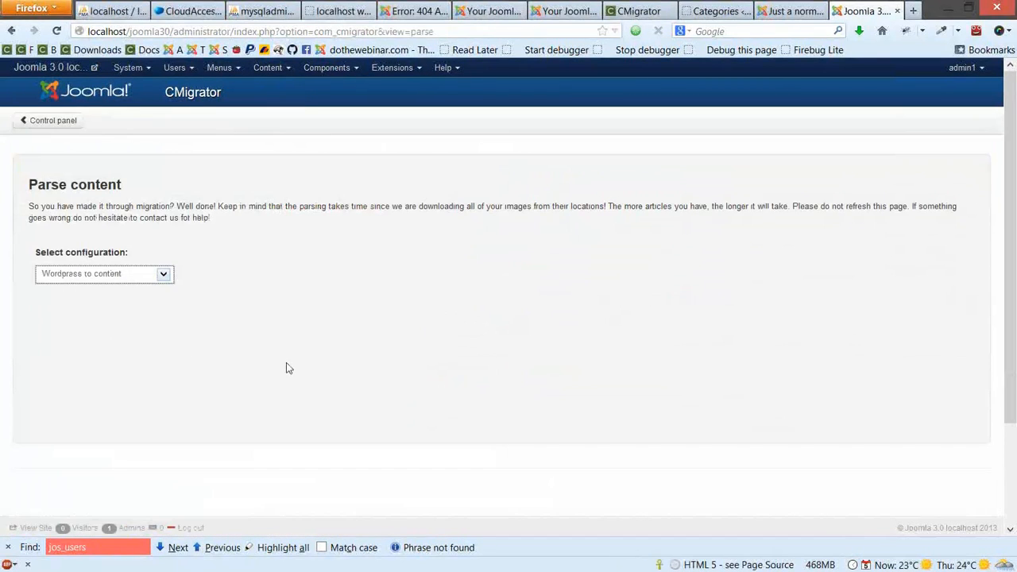
{"action": "left_click", "coordinate": [935, 389]}
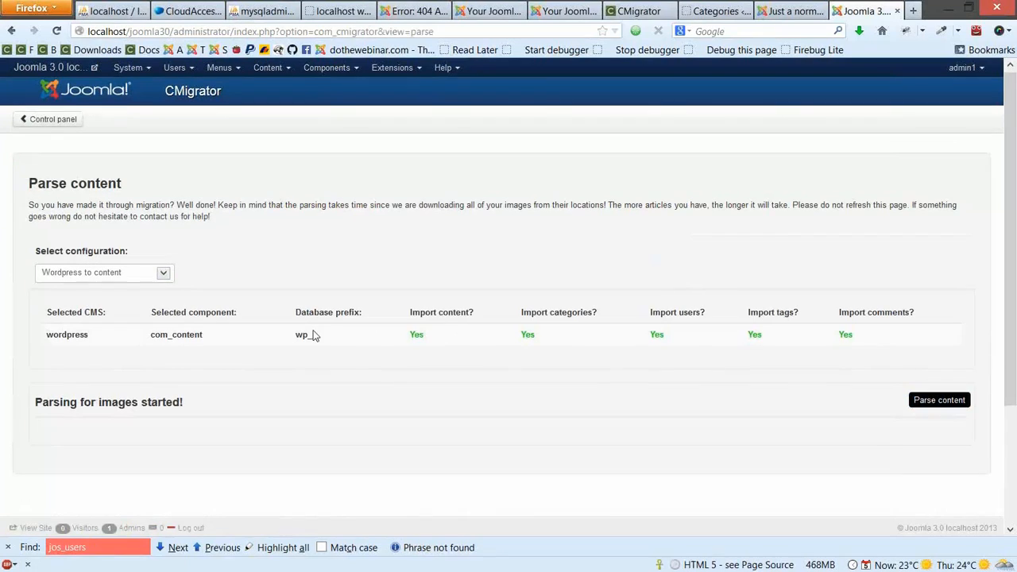
{"action": "scroll", "coordinate": [314, 336], "scroll_direction": "down", "scroll_amount": 2}
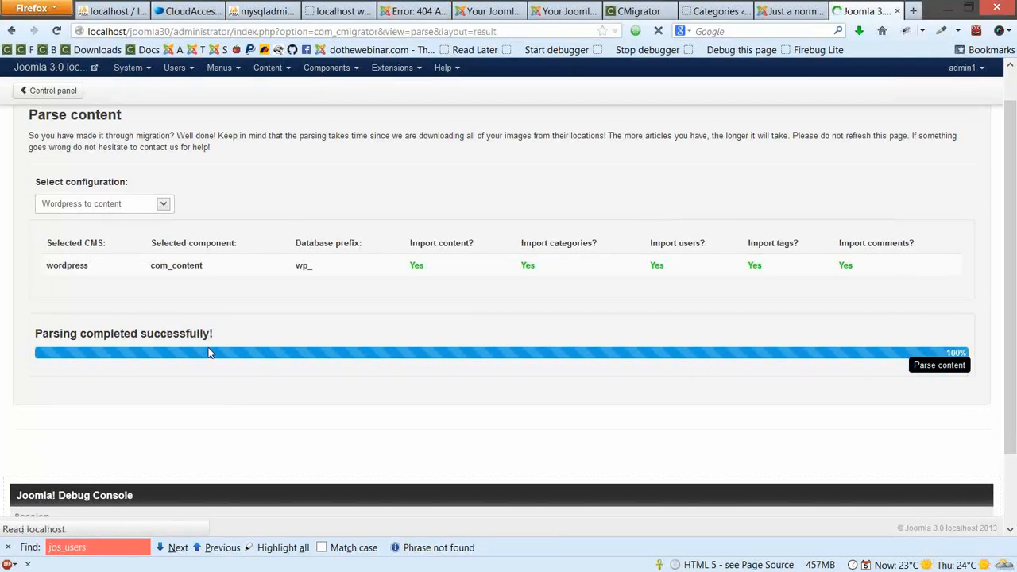
{"action": "left_click_drag", "start_coordinate": [33, 271], "coordinate": [136, 278]}
{"action": "left_click", "coordinate": [139, 314]}
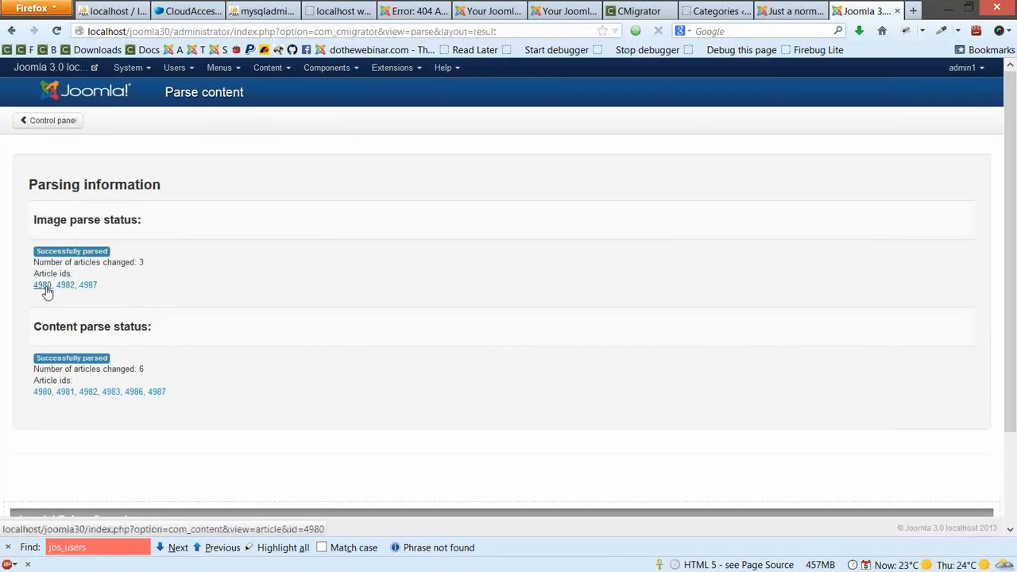
Open the migrated Hello world! article (id 4980) and view its image alone
{"action": "left_click", "coordinate": [46, 288]}
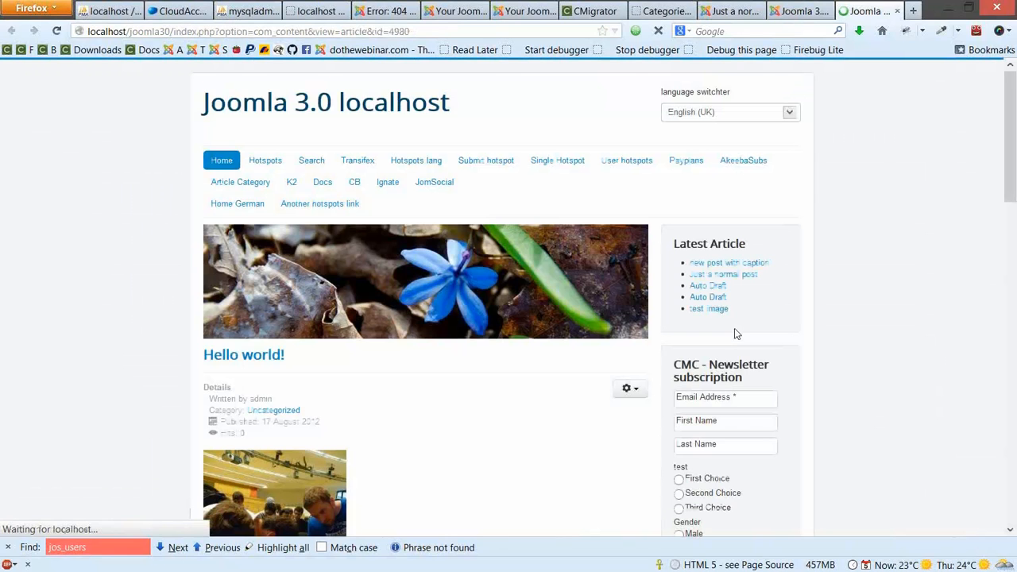
{"action": "scroll", "coordinate": [257, 254], "scroll_direction": "down", "scroll_amount": 5}
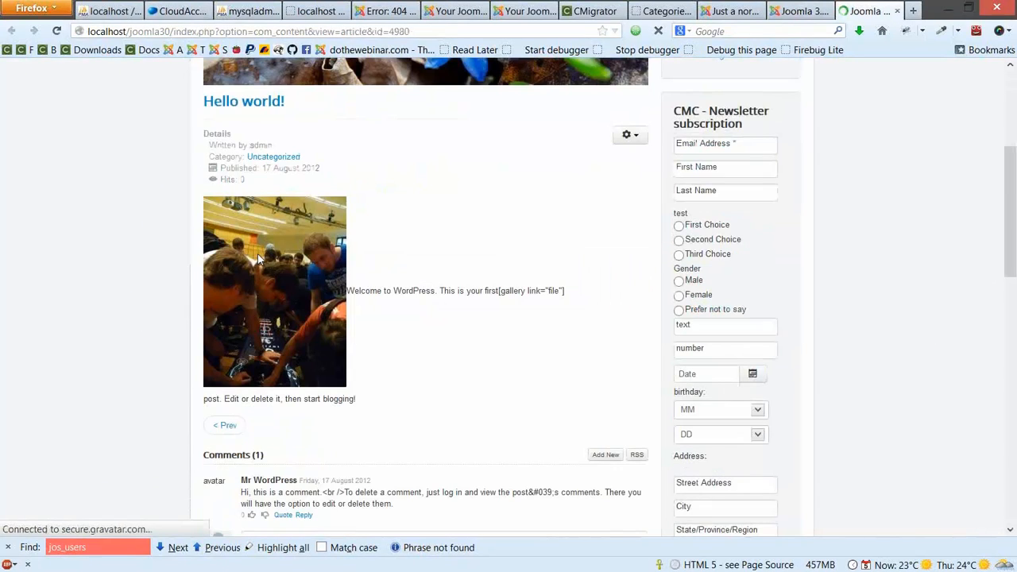
{"action": "right_click", "coordinate": [263, 254]}
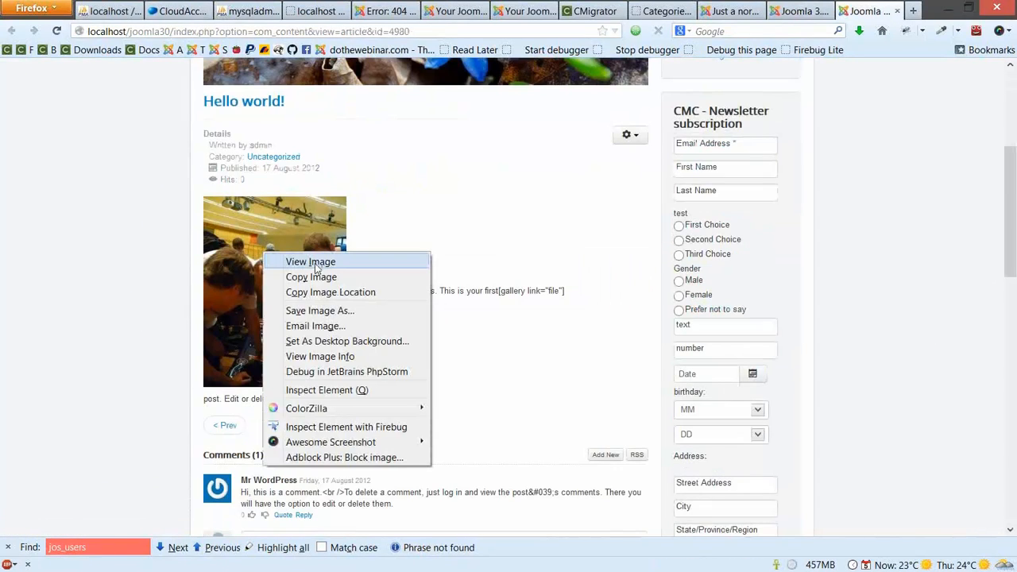
{"action": "left_click", "coordinate": [311, 261]}
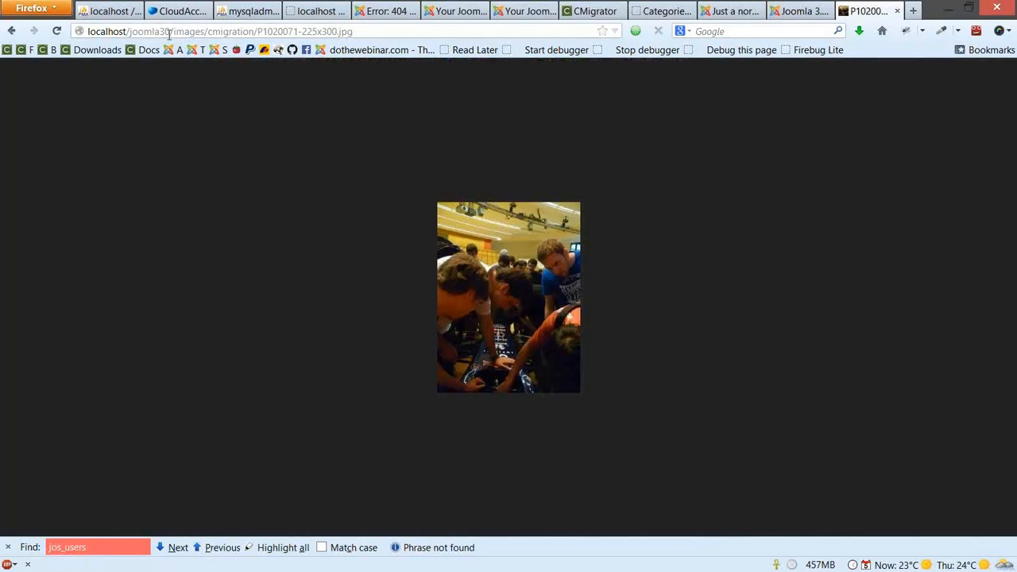
Check the image path lies under images/cmigration, then return to the article
{"action": "left_click_drag", "start_coordinate": [170, 31], "coordinate": [352, 31]}
{"action": "double_click", "coordinate": [190, 32]}
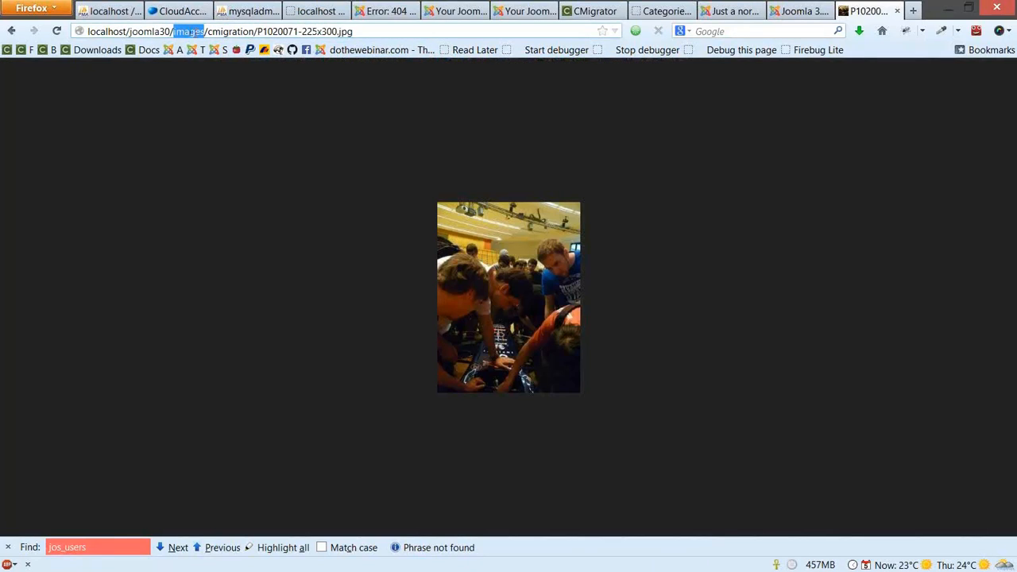
{"action": "double_click", "coordinate": [234, 31]}
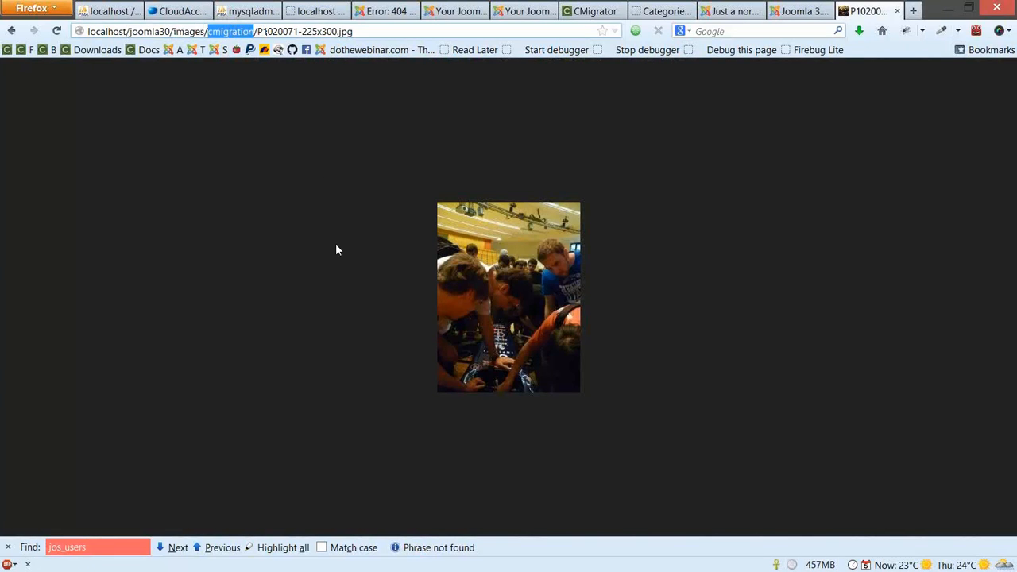
{"action": "key", "text": "alt+Left"}
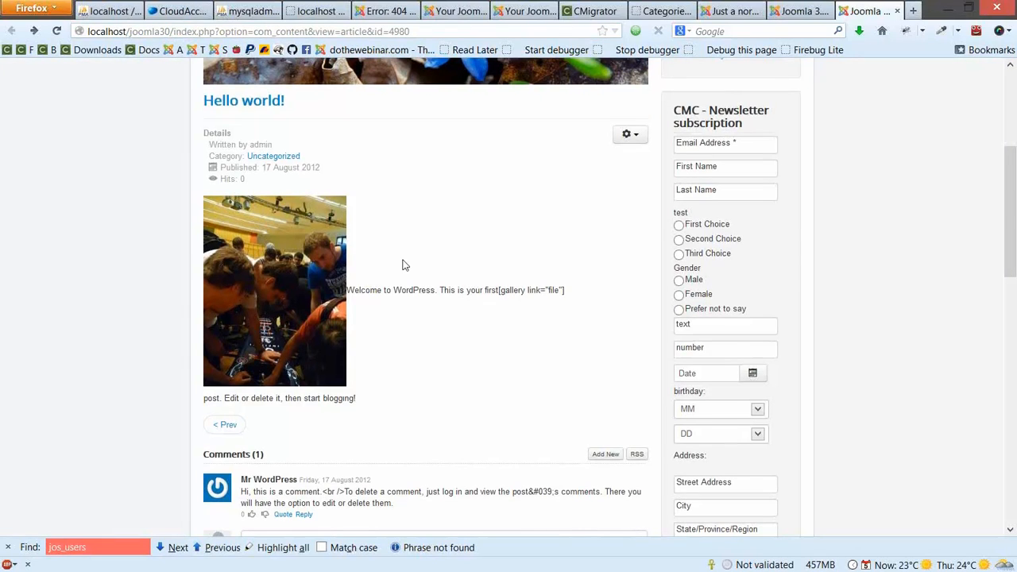
{"action": "scroll", "coordinate": [402, 265], "scroll_direction": "down", "scroll_amount": 2}
{"action": "left_click_drag", "start_coordinate": [278, 408], "coordinate": [472, 431]}
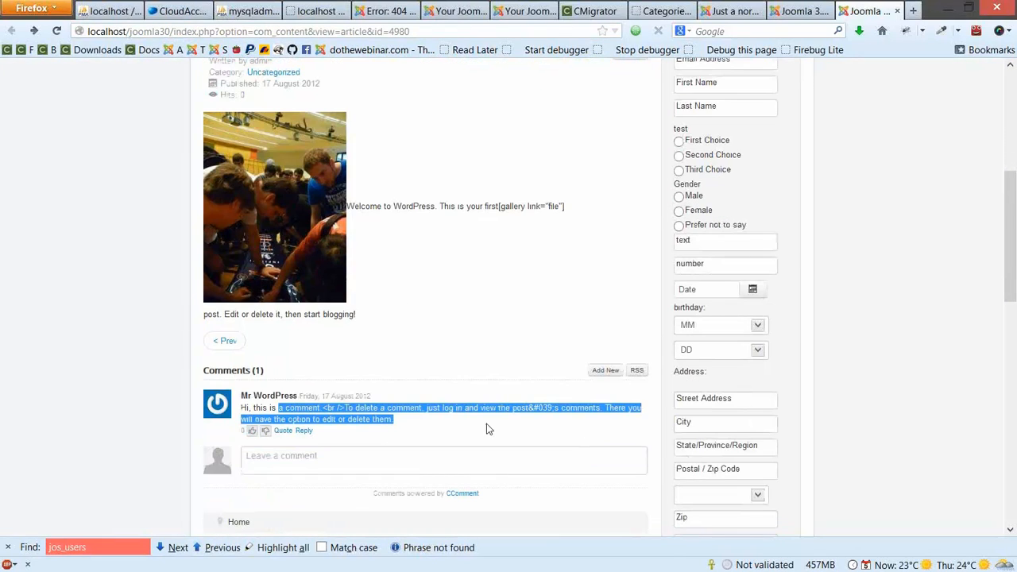
{"action": "left_click", "coordinate": [321, 10]}
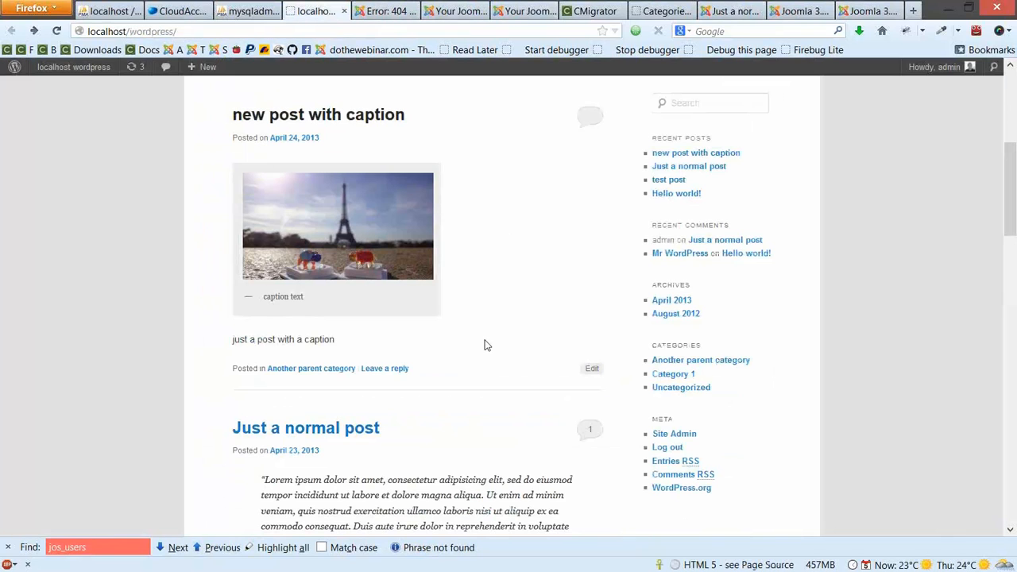
{"action": "scroll", "coordinate": [483, 354], "scroll_direction": "down", "scroll_amount": 10}
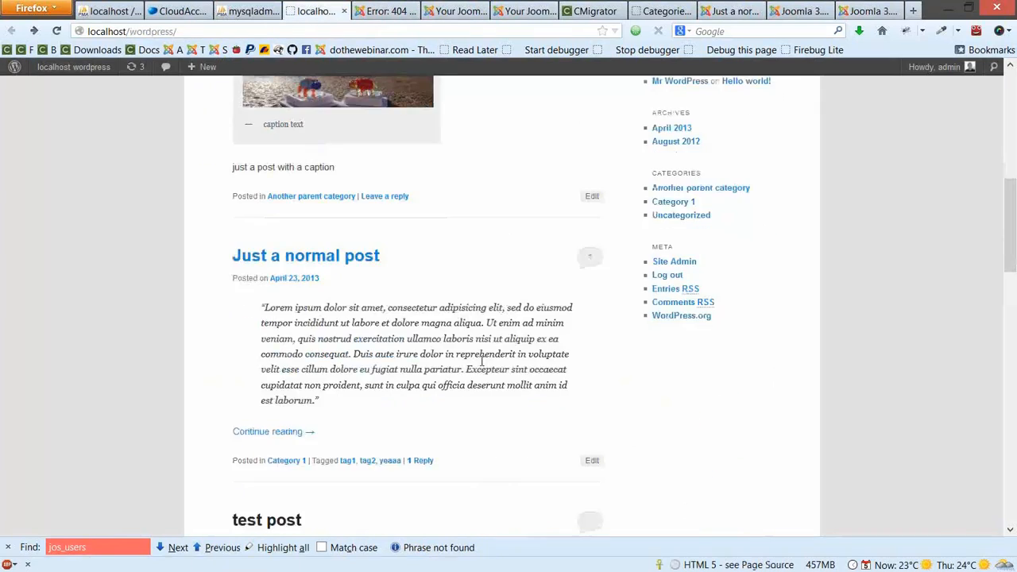
{"action": "scroll", "coordinate": [424, 336], "scroll_direction": "down", "scroll_amount": 15}
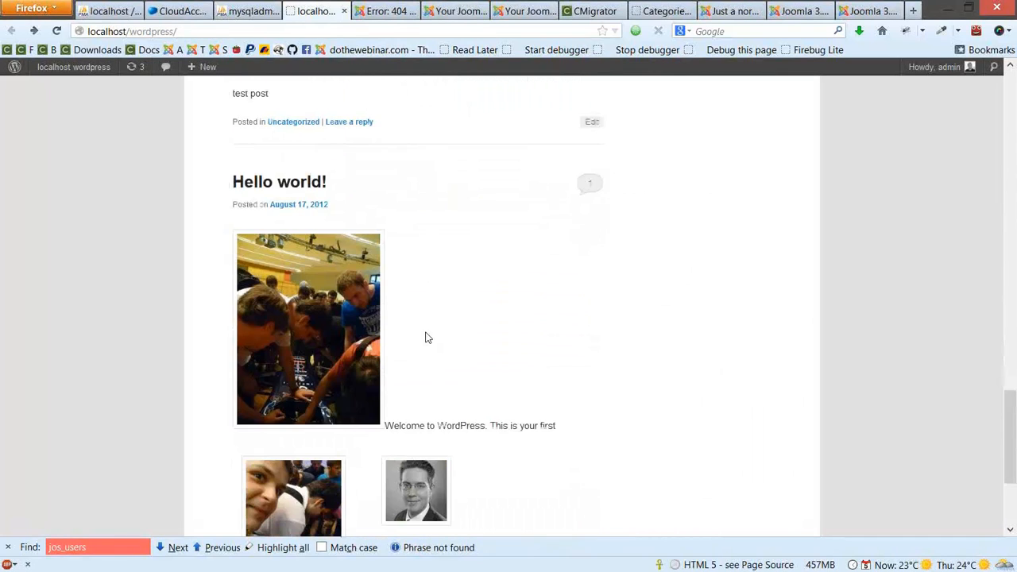
{"action": "scroll", "coordinate": [425, 338], "scroll_direction": "down", "scroll_amount": 4}
{"action": "left_click", "coordinate": [332, 430]}
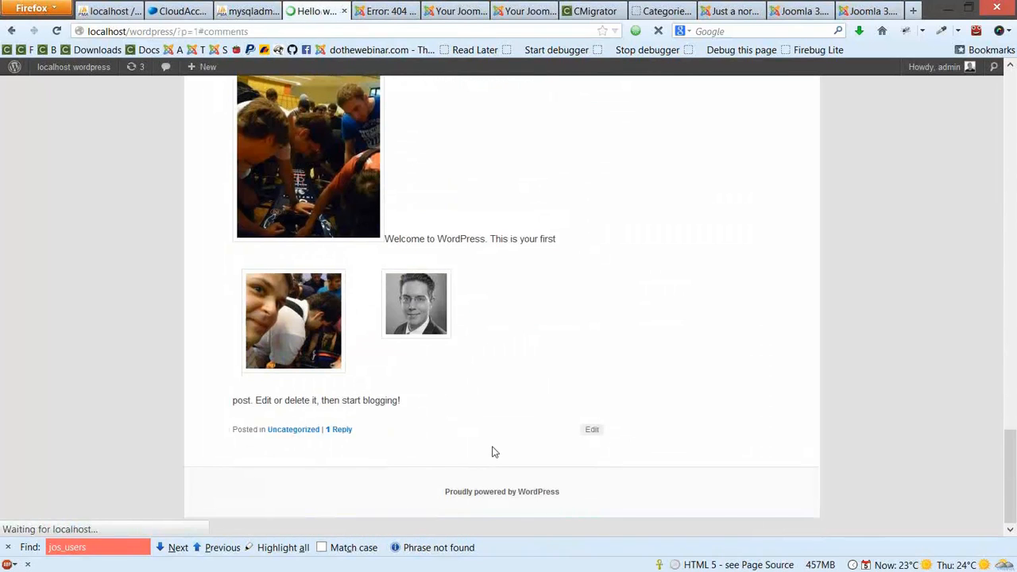
{"action": "left_click_drag", "start_coordinate": [333, 151], "coordinate": [546, 193]}
{"action": "left_click", "coordinate": [546, 193]}
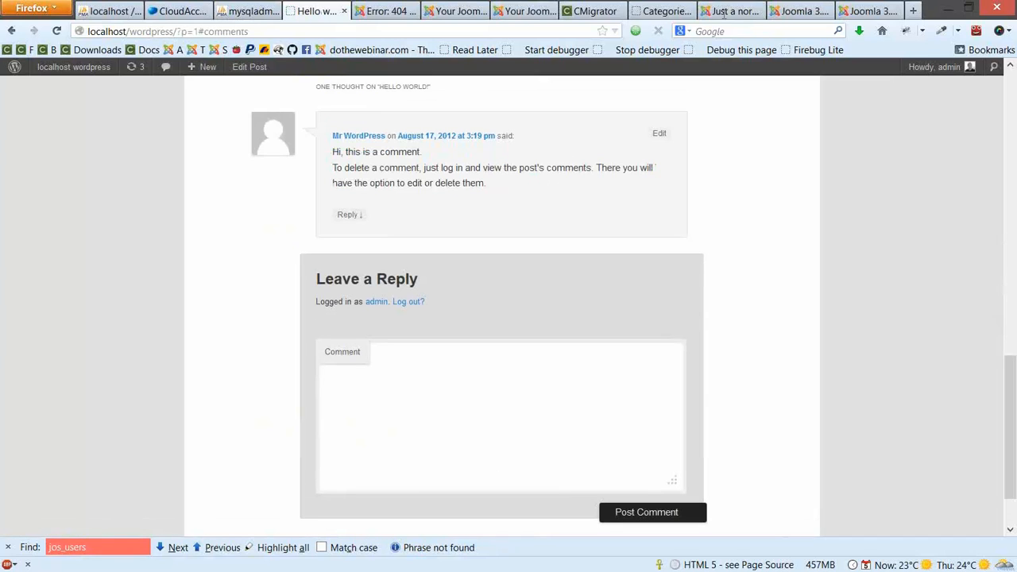
{"action": "left_click", "coordinate": [881, 9]}
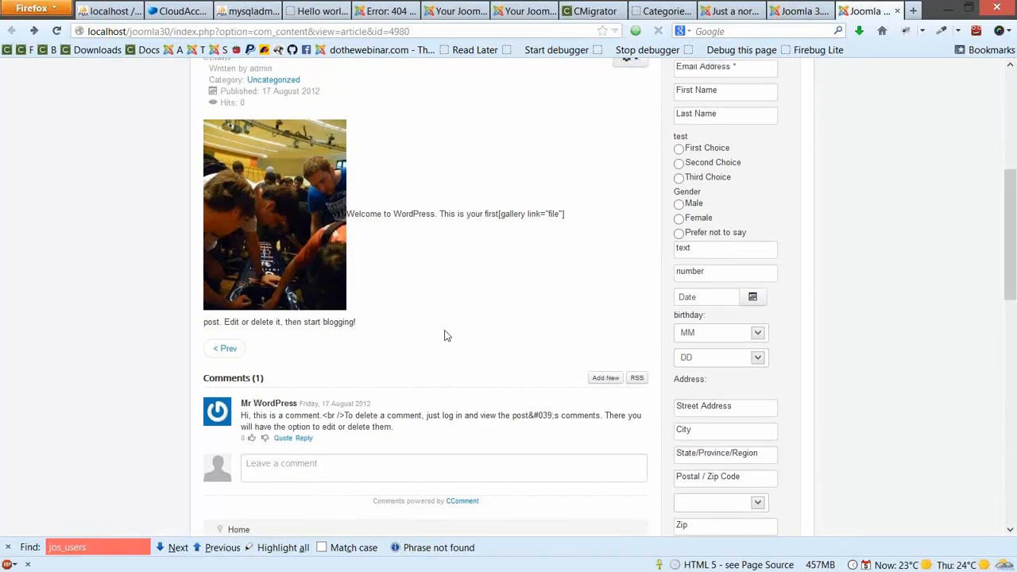
{"action": "scroll", "coordinate": [445, 336], "scroll_direction": "up", "scroll_amount": 3}
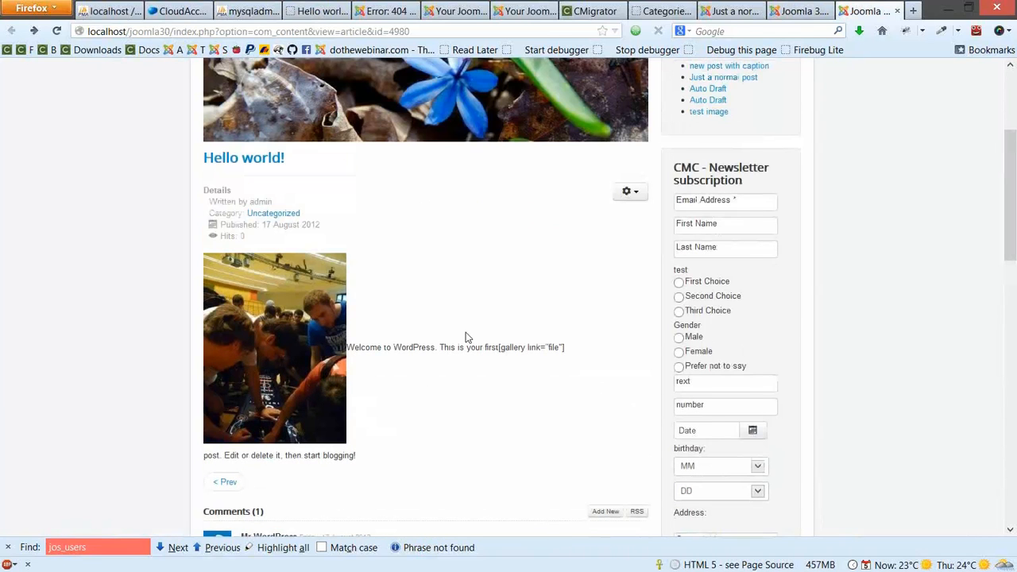
{"action": "scroll", "coordinate": [467, 336], "scroll_direction": "up", "scroll_amount": 5}
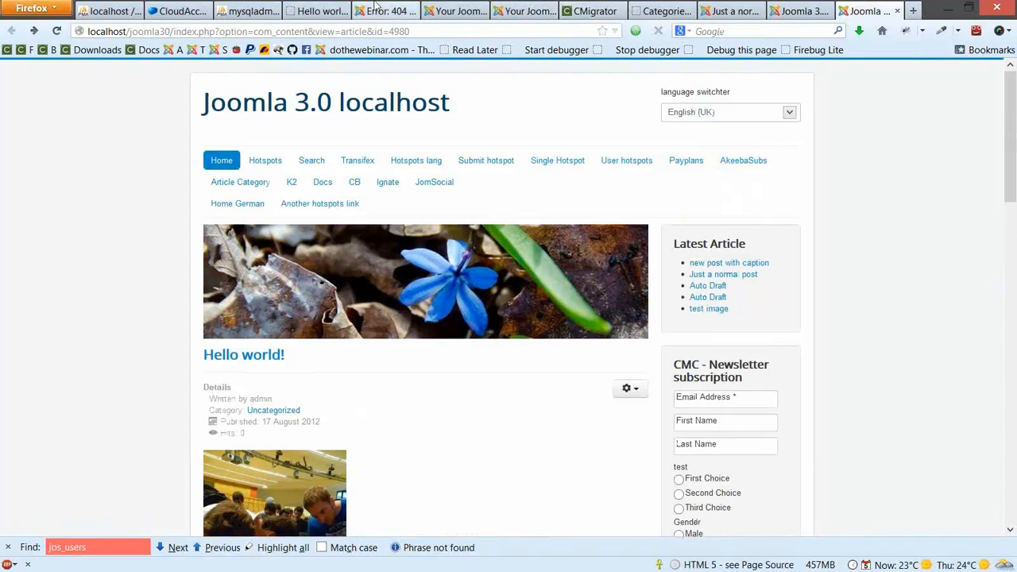
{"action": "left_click", "coordinate": [316, 11]}
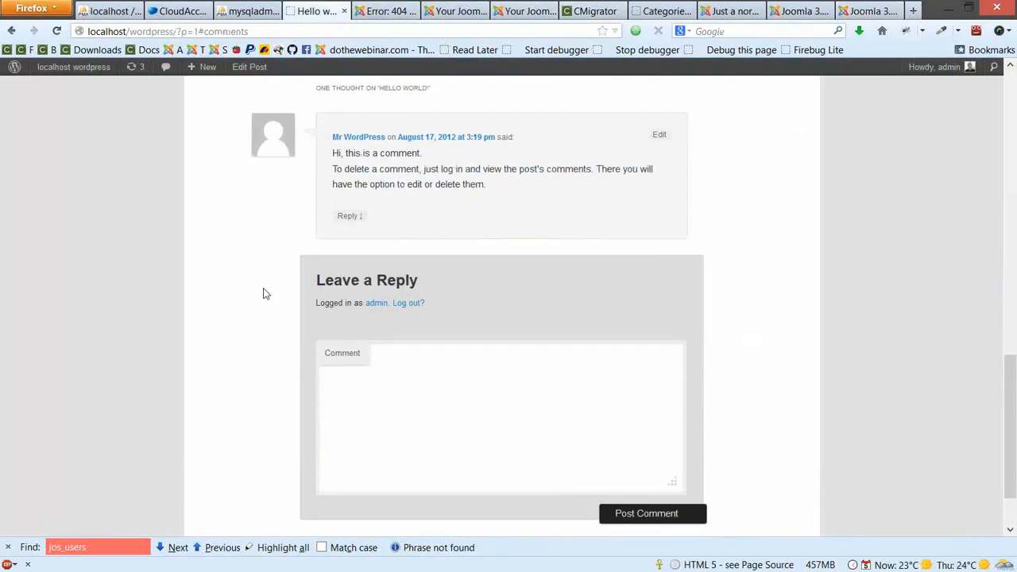
{"action": "scroll", "coordinate": [261, 318], "scroll_direction": "up", "scroll_amount": 4}
{"action": "scroll", "coordinate": [205, 372], "scroll_direction": "up", "scroll_amount": 5}
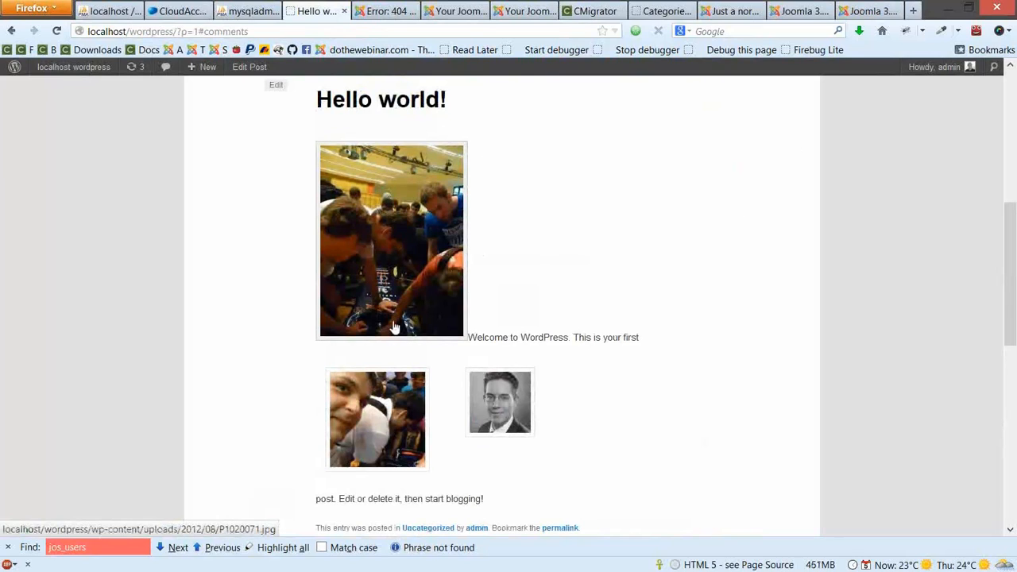
{"action": "left_click", "coordinate": [844, 19]}
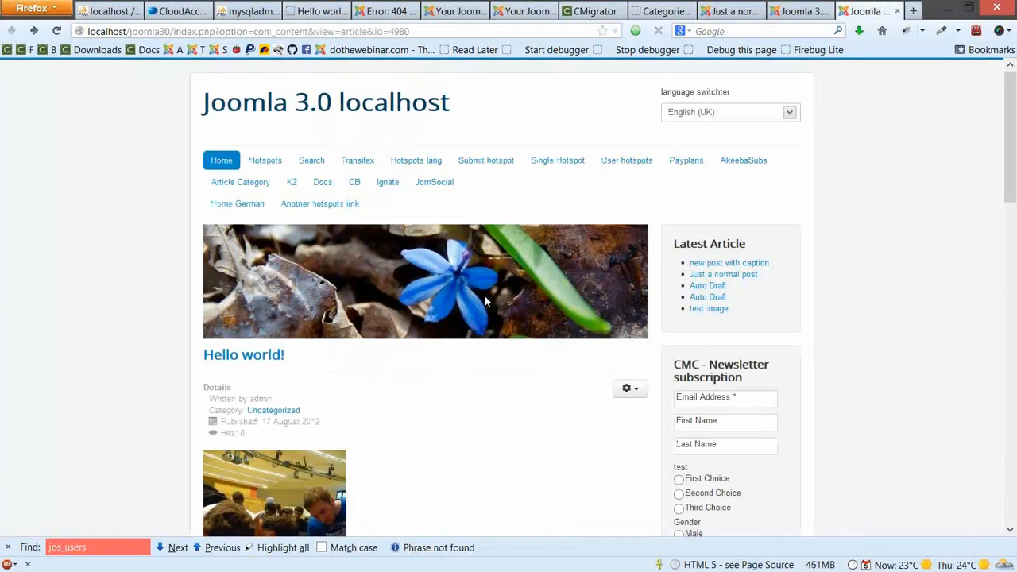
{"action": "scroll", "coordinate": [473, 290], "scroll_direction": "down", "scroll_amount": 5}
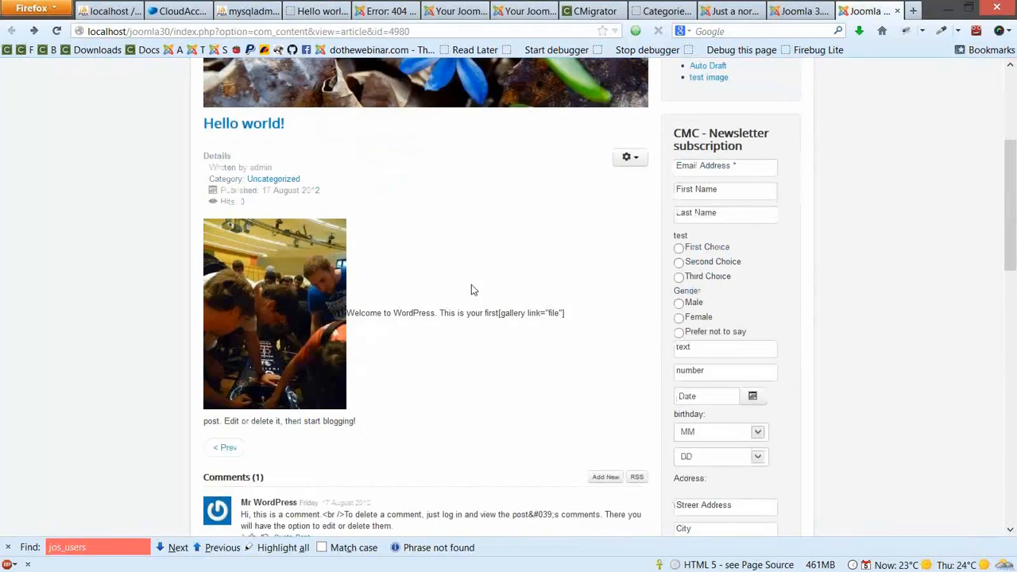
{"action": "left_click_drag", "start_coordinate": [498, 206], "coordinate": [573, 213]}
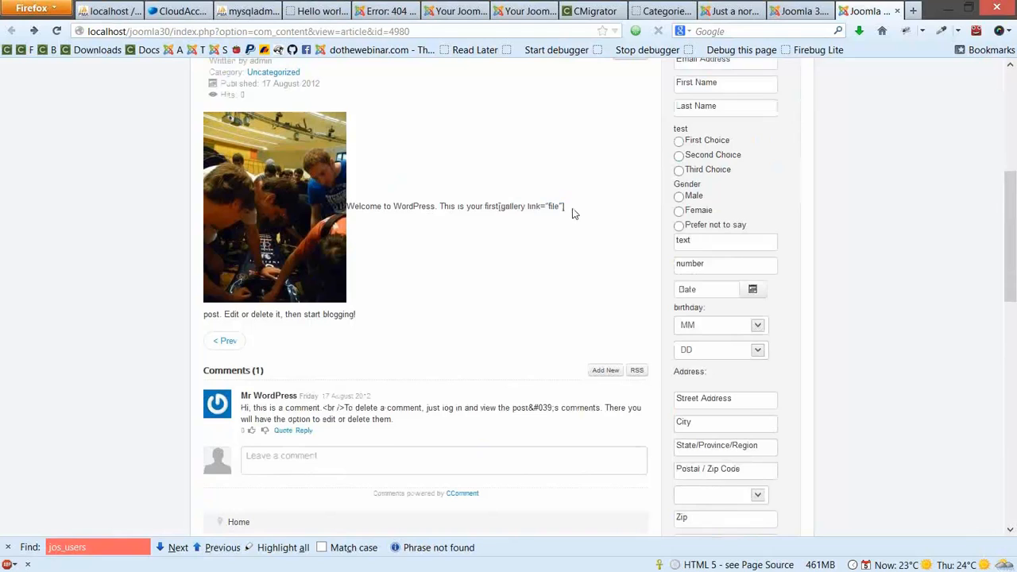
{"action": "left_click", "coordinate": [499, 212]}
Open migrated article 4987, 'new post with caption', in a new tab
{"action": "left_click", "coordinate": [791, 7]}
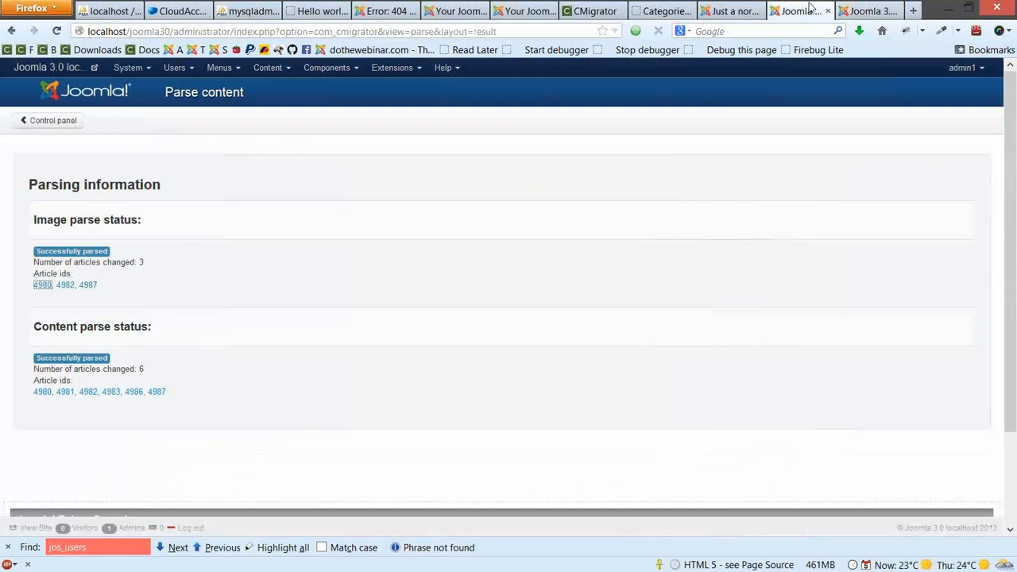
{"action": "middle_click", "coordinate": [88, 286]}
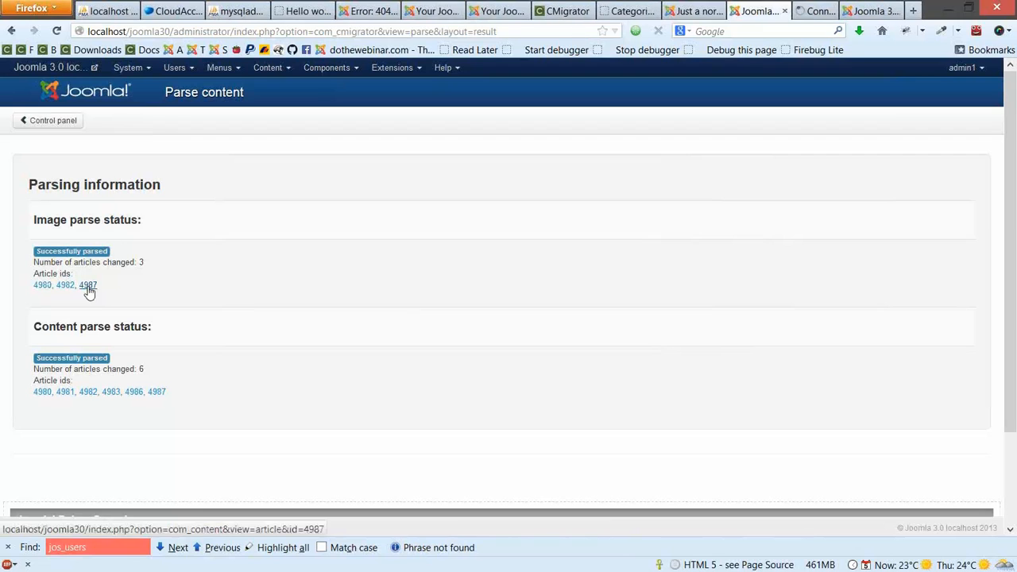
{"action": "left_click", "coordinate": [791, 10]}
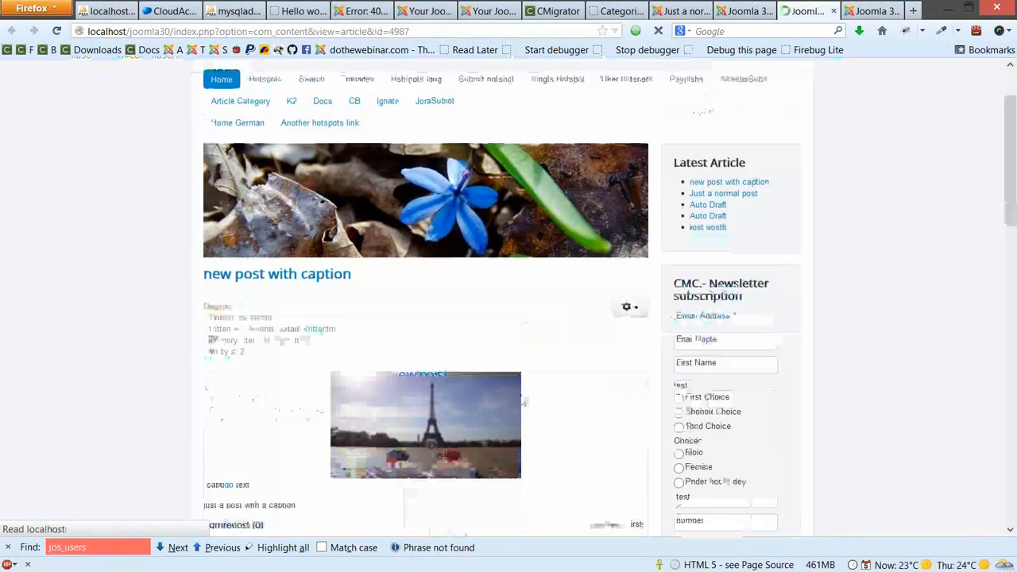
{"action": "scroll", "coordinate": [530, 85], "scroll_direction": "down", "scroll_amount": 4}
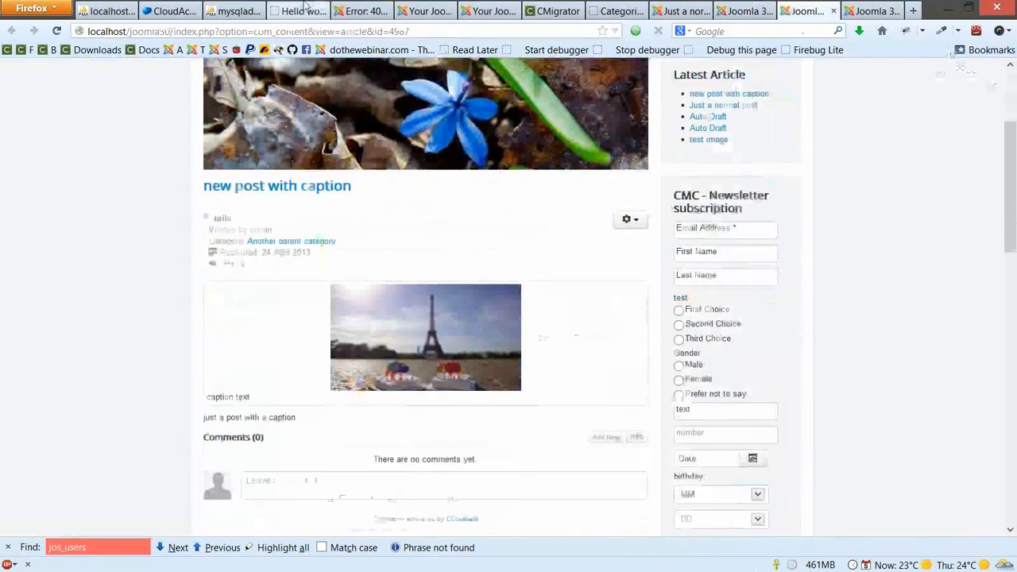
Compare its captioned Eiffel Tower image with the original WordPress post
{"action": "left_click", "coordinate": [305, 10]}
{"action": "scroll", "coordinate": [268, 241], "scroll_direction": "down", "scroll_amount": 3}
{"action": "scroll", "coordinate": [270, 314], "scroll_direction": "up", "scroll_amount": 3}
{"action": "scroll", "coordinate": [270, 314], "scroll_direction": "up", "scroll_amount": 15}
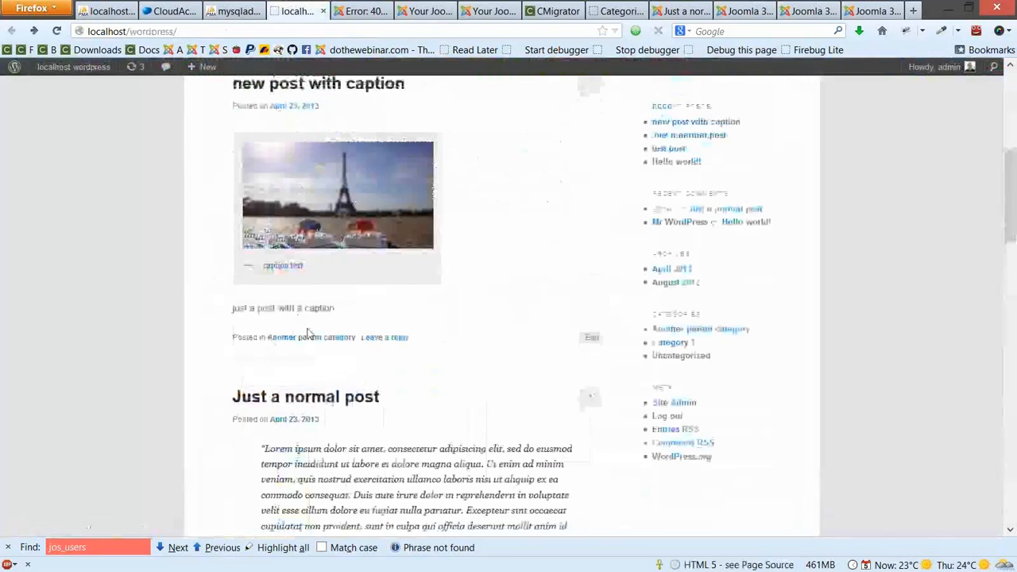
{"action": "scroll", "coordinate": [309, 332], "scroll_direction": "up", "scroll_amount": 2}
{"action": "left_click", "coordinate": [870, 10]}
{"action": "left_click", "coordinate": [806, 11]}
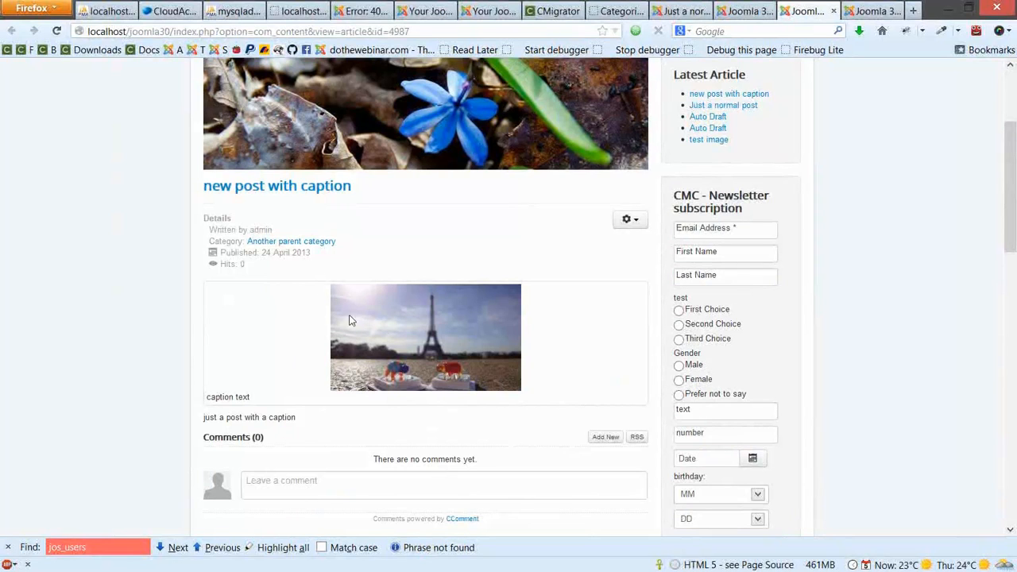
Switch to the CloudAccess-hosted admin tab and open the CMigrator control panel
{"action": "left_click", "coordinate": [536, 10]}
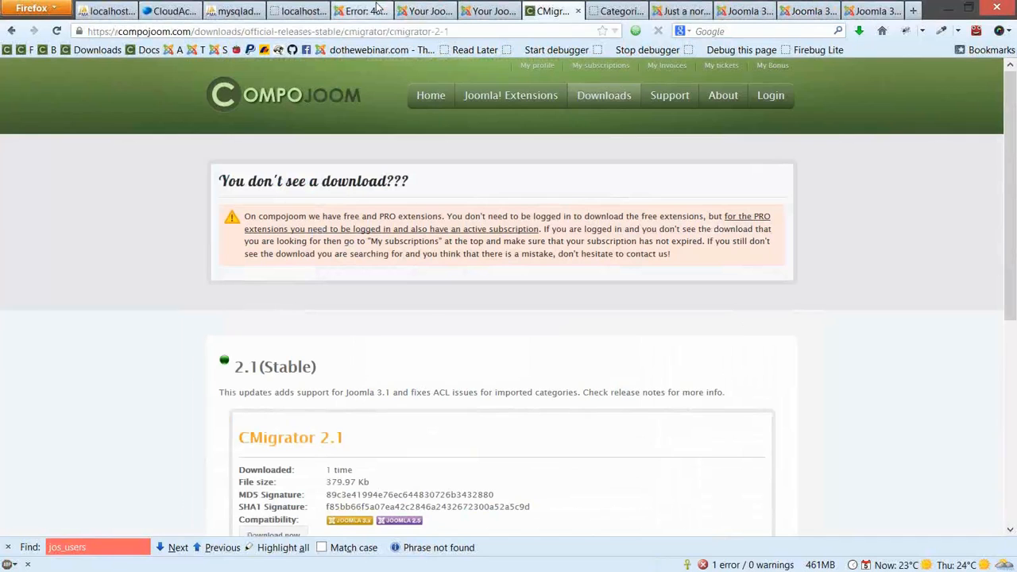
{"action": "left_click", "coordinate": [362, 10]}
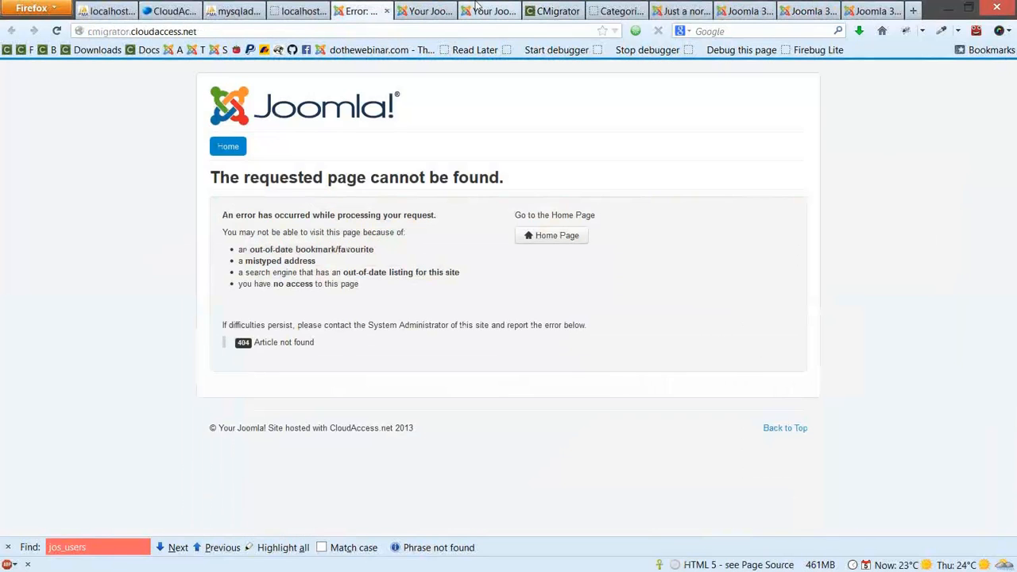
{"action": "left_click", "coordinate": [477, 8]}
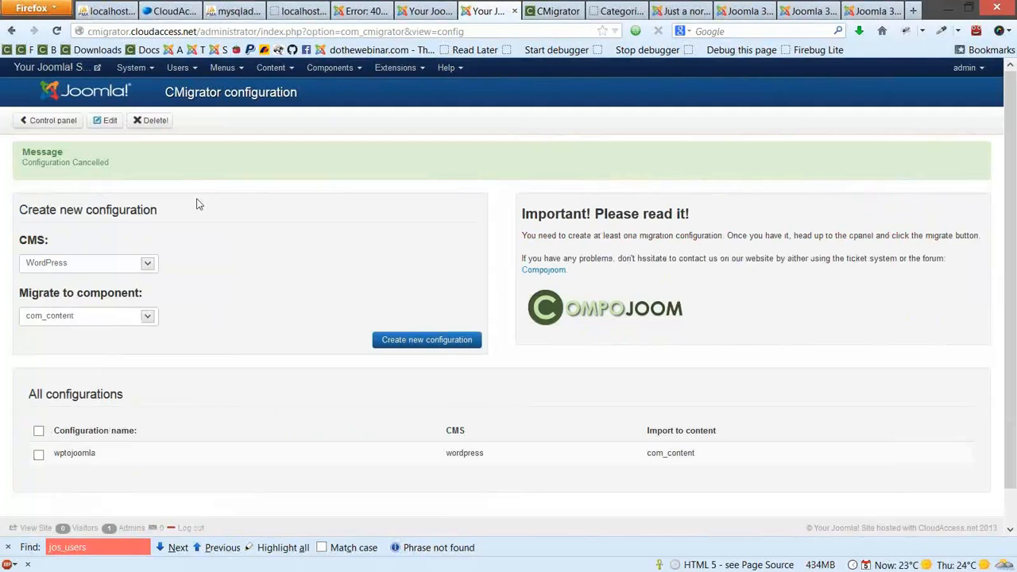
{"action": "left_click", "coordinate": [59, 121]}
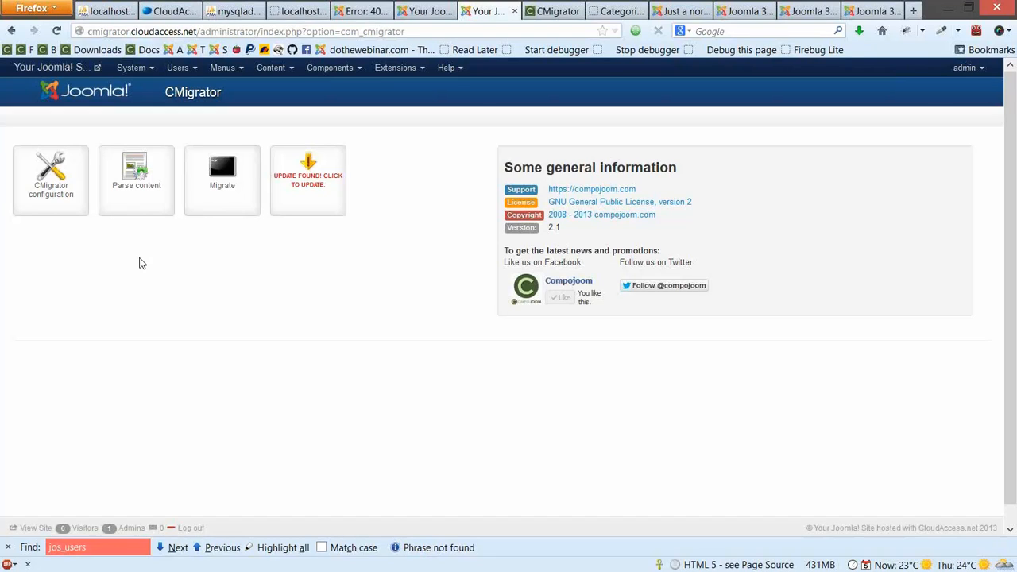
Edit the wptojoomla configuration, set Clean migration? to No, and go back to the list
{"action": "left_click", "coordinate": [52, 183]}
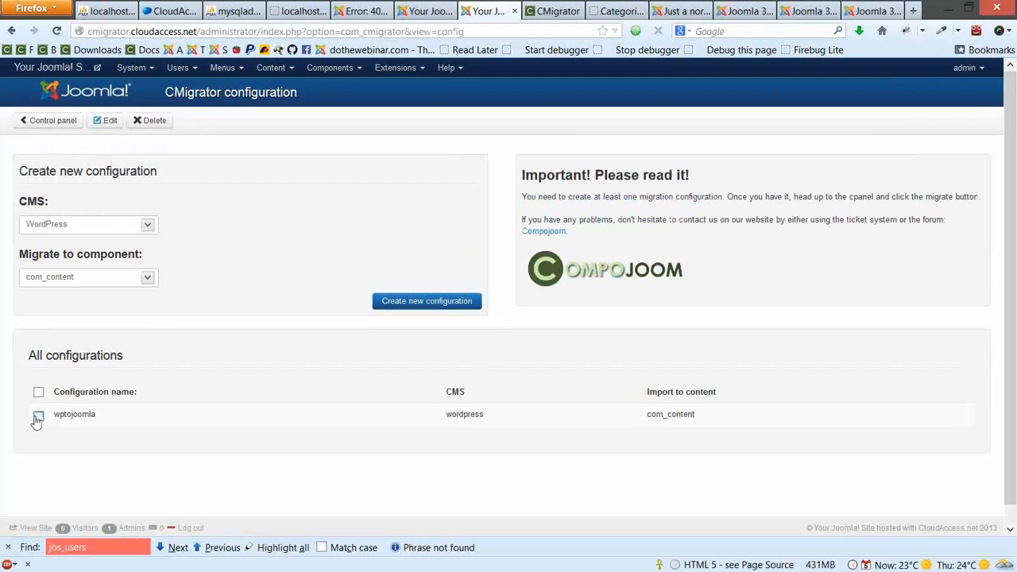
{"action": "left_click", "coordinate": [38, 414]}
{"action": "left_click", "coordinate": [94, 121]}
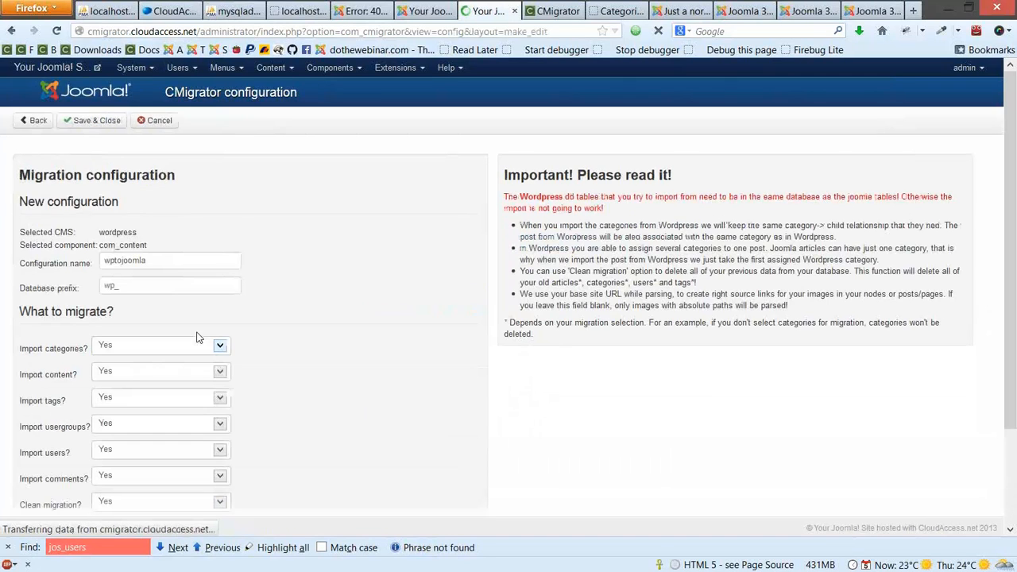
{"action": "scroll", "coordinate": [198, 332], "scroll_direction": "down", "scroll_amount": 3}
{"action": "left_click_drag", "start_coordinate": [20, 389], "coordinate": [85, 391]}
{"action": "left_click", "coordinate": [89, 387]}
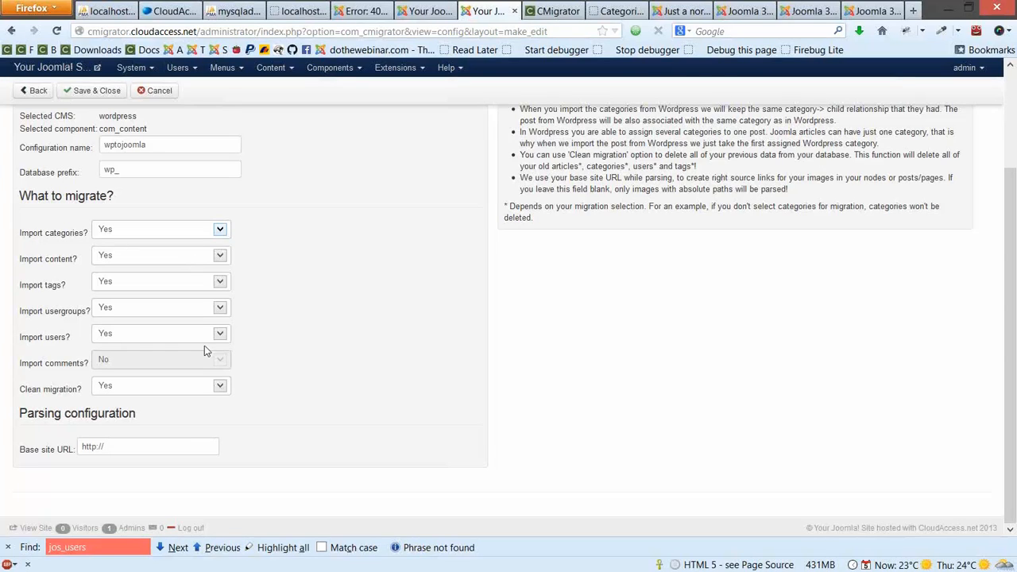
{"action": "left_click", "coordinate": [186, 388]}
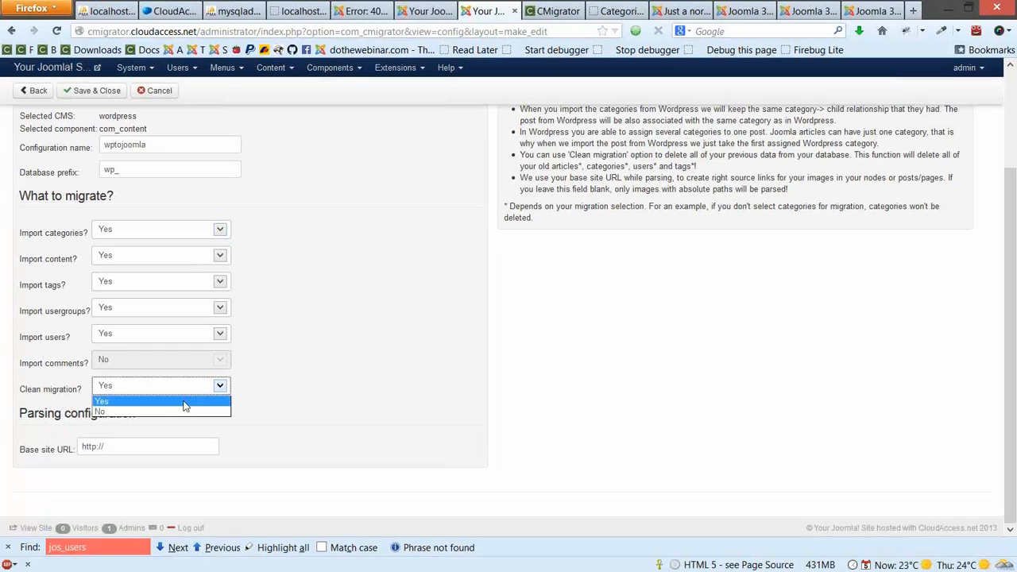
{"action": "left_click", "coordinate": [169, 411]}
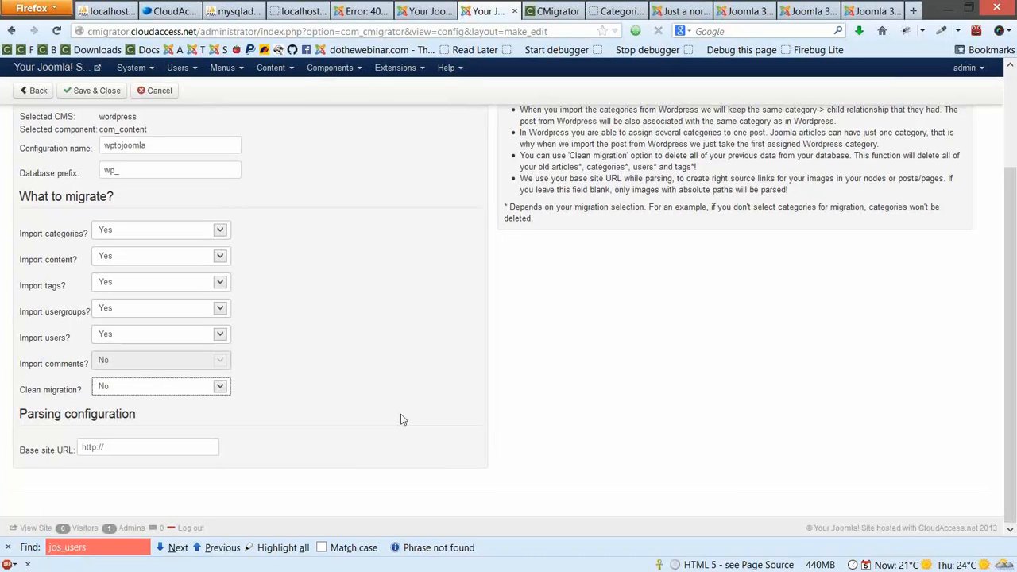
{"action": "left_click", "coordinate": [40, 121]}
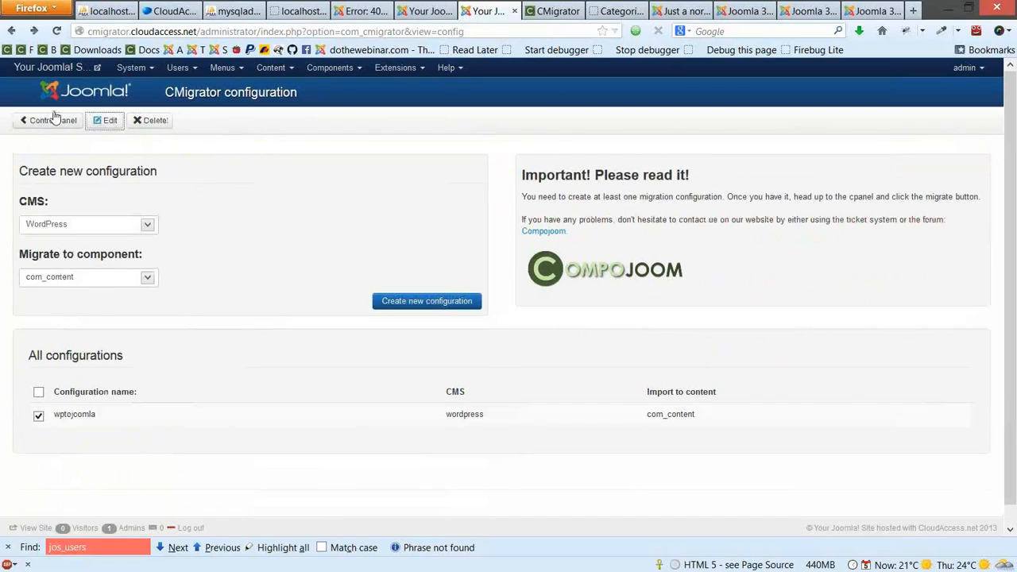
Go to the CMigrator control panel and open Parse content
{"action": "left_click", "coordinate": [42, 120]}
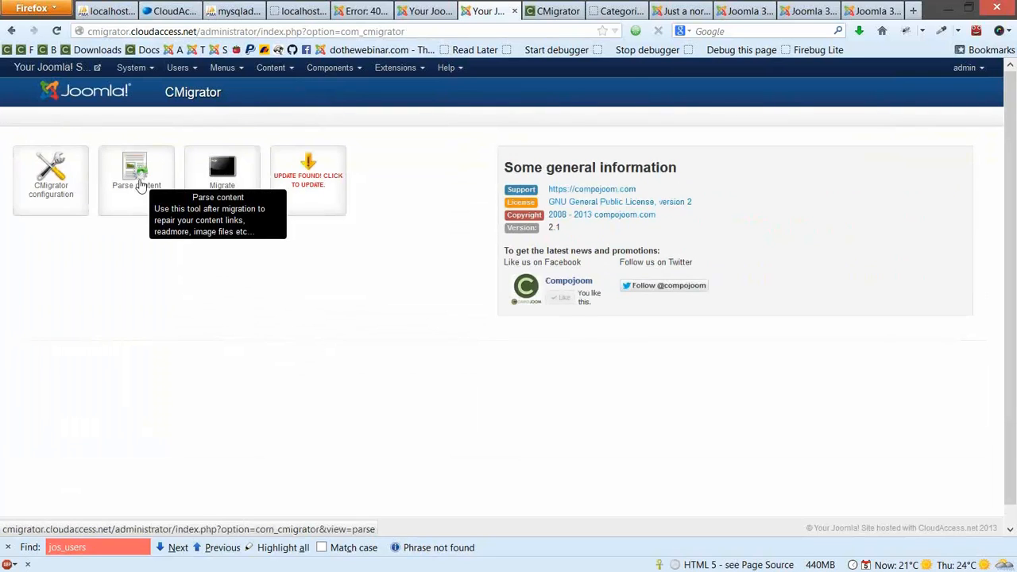
{"action": "left_click", "coordinate": [140, 184]}
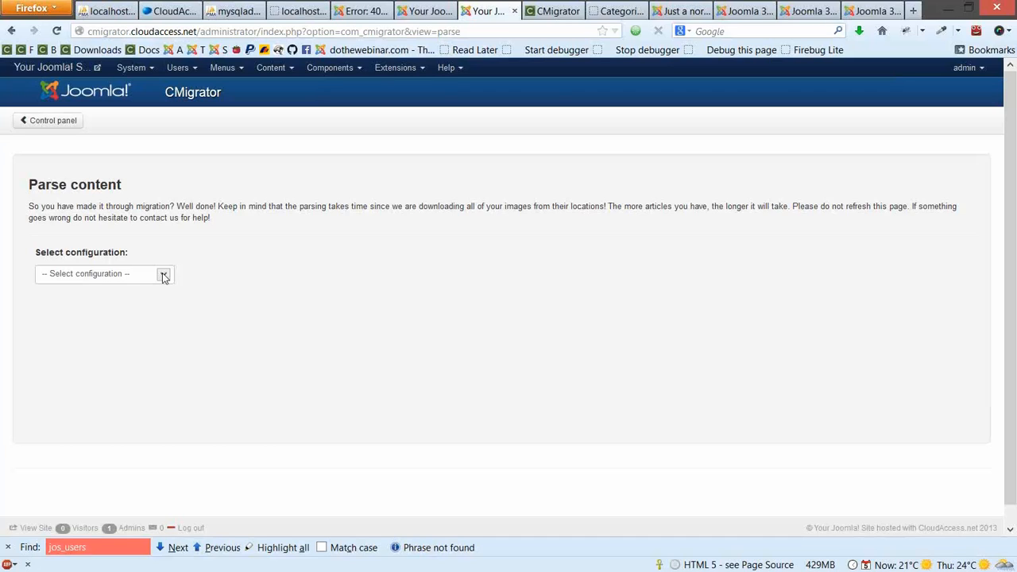
Start a new CMigrator configuration with Drupal as the source CMS
{"action": "left_click", "coordinate": [49, 123]}
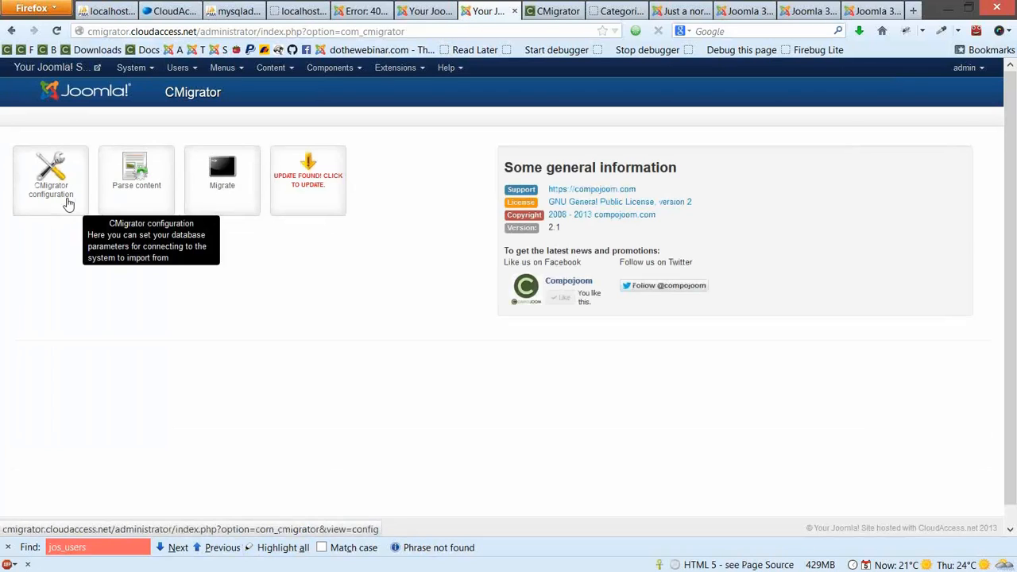
{"action": "left_click", "coordinate": [67, 199]}
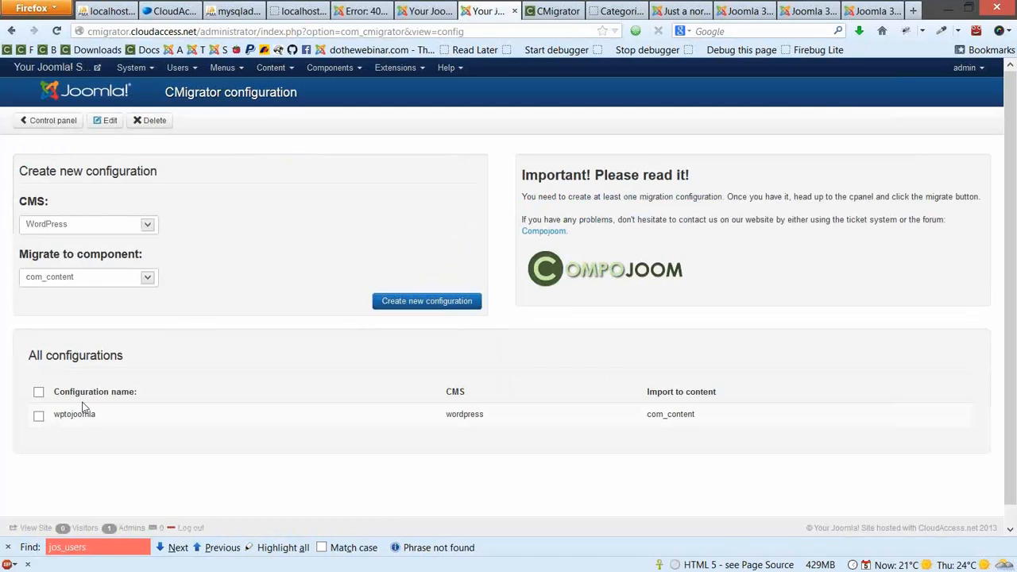
{"action": "left_click", "coordinate": [103, 291]}
{"action": "left_click", "coordinate": [106, 231]}
{"action": "left_click", "coordinate": [97, 233]}
{"action": "left_click", "coordinate": [100, 254]}
{"action": "left_click", "coordinate": [413, 302]}
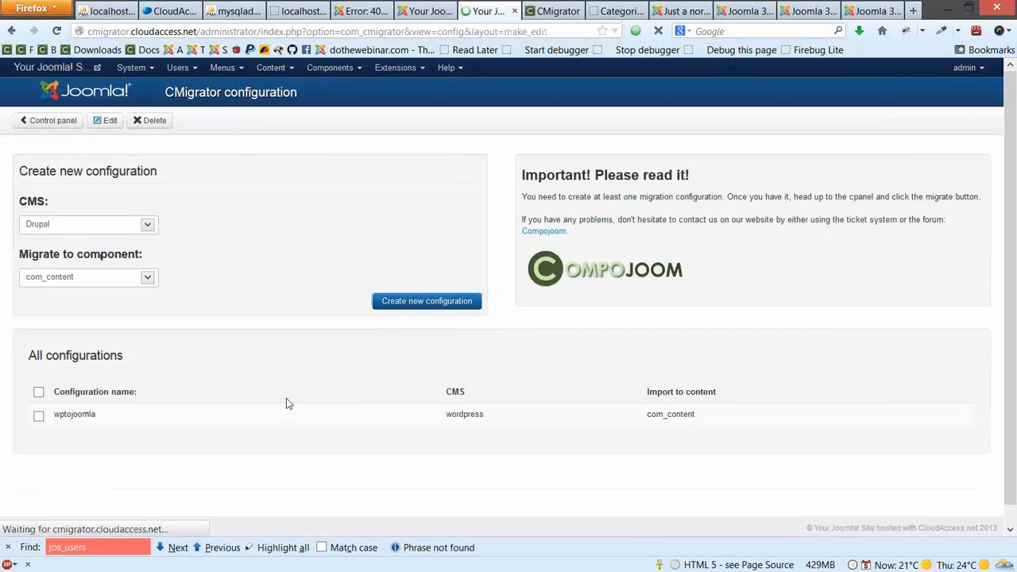
List the available Drupal version choices, 6 and 7
{"action": "left_click", "coordinate": [143, 286]}
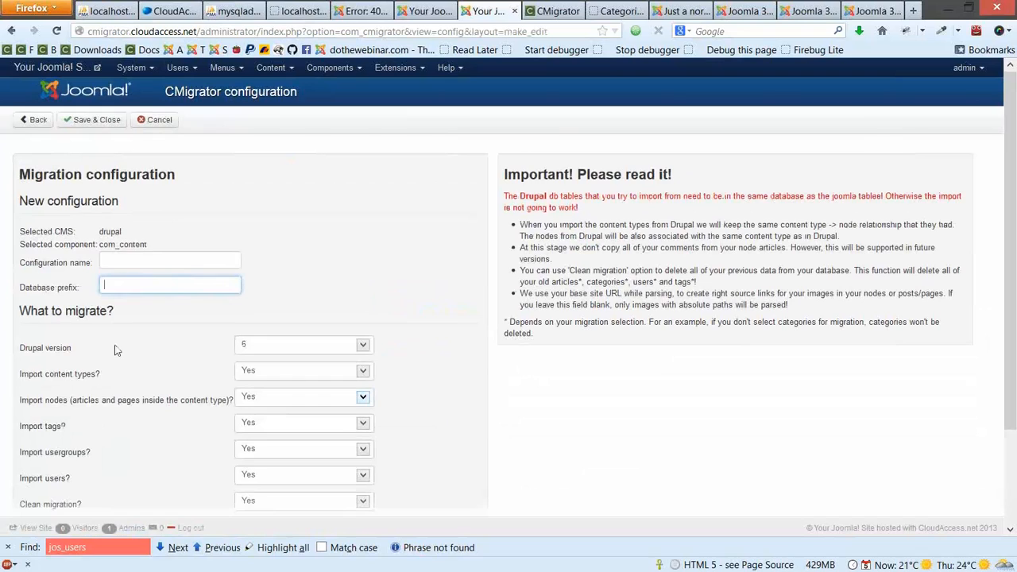
{"action": "scroll", "coordinate": [127, 349], "scroll_direction": "down", "scroll_amount": 2}
{"action": "left_click", "coordinate": [306, 263]}
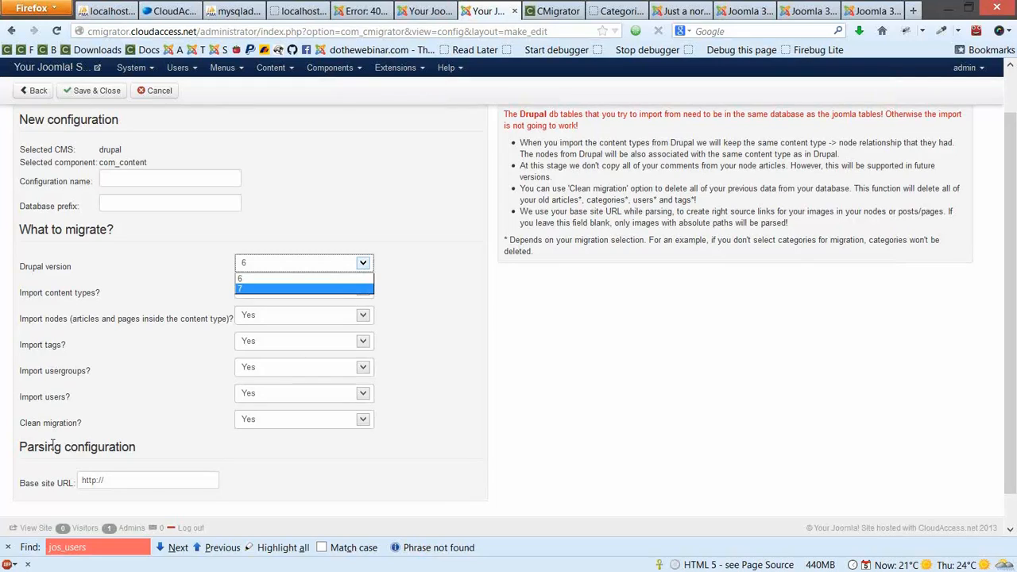
Keep Drupal version 6 and set Clean migration? to No
{"action": "left_click", "coordinate": [31, 422]}
{"action": "left_click", "coordinate": [304, 426]}
{"action": "left_click", "coordinate": [303, 445]}
{"action": "left_click", "coordinate": [424, 479]}
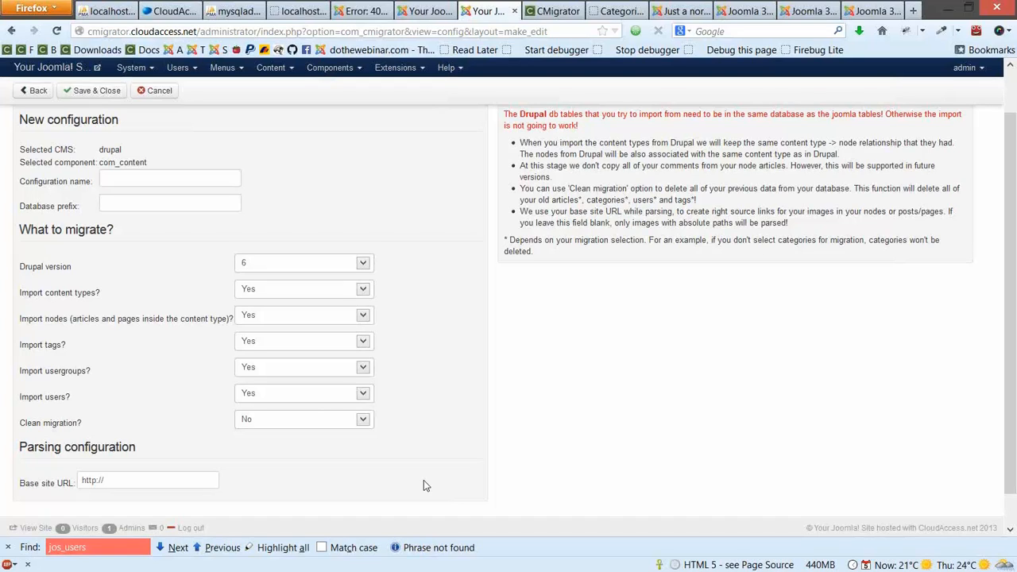
Enter wp1_ as the database prefix
{"action": "left_click", "coordinate": [205, 208]}
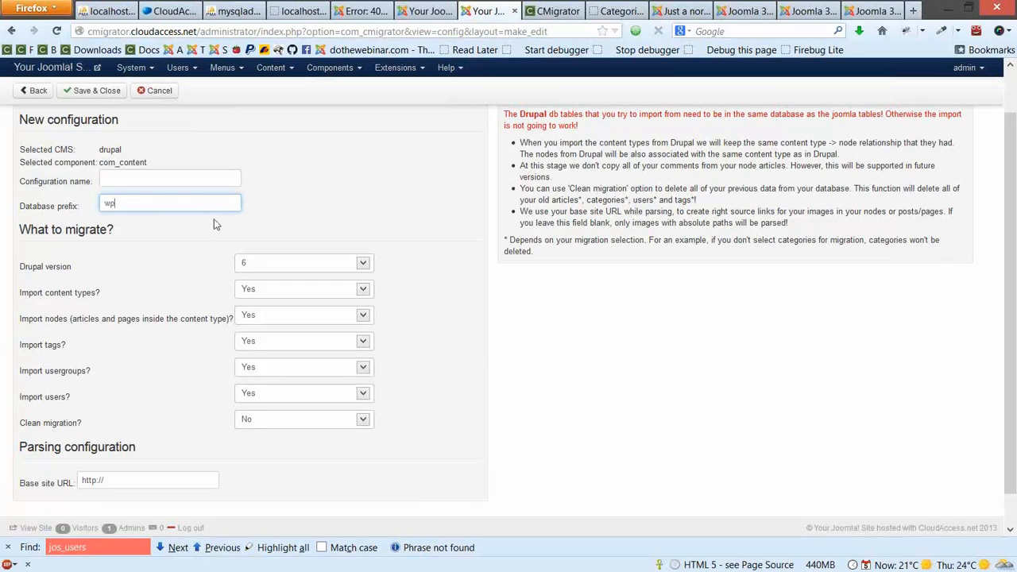
{"action": "type", "text": "wp1_"}
{"action": "left_click", "coordinate": [243, 421]}
{"action": "left_click", "coordinate": [291, 449]}
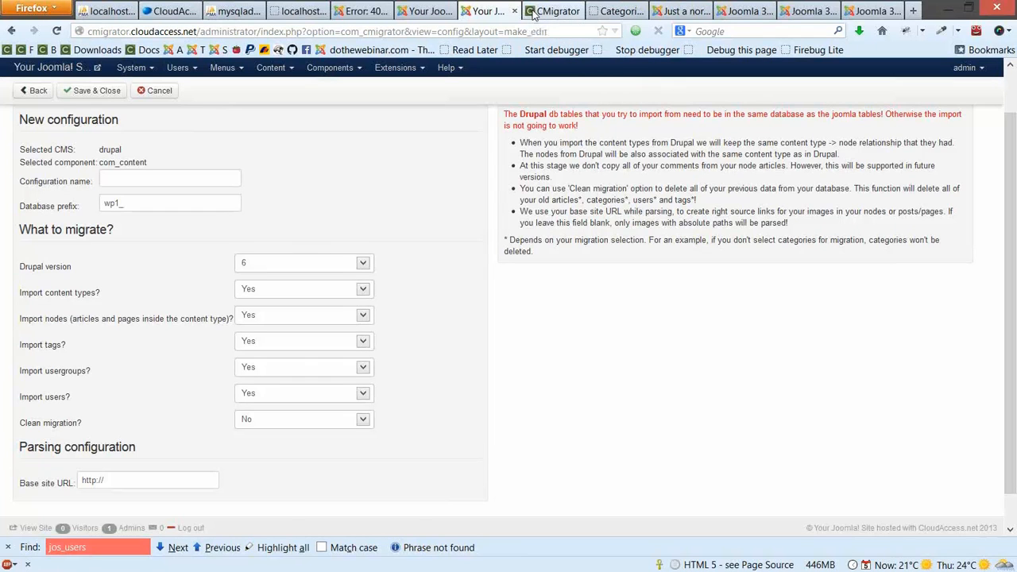
Open the CMigrator Documentation link in a new tab and switch to it
{"action": "left_click", "coordinate": [532, 14]}
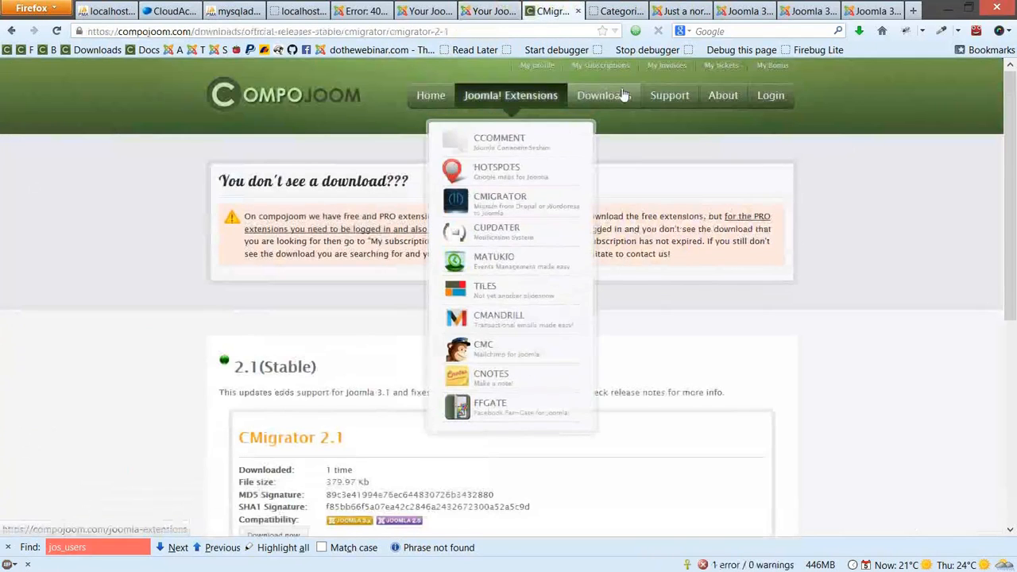
{"action": "mouse_move", "coordinate": [670, 96]}
{"action": "right_click", "coordinate": [665, 218]}
{"action": "left_click", "coordinate": [719, 216]}
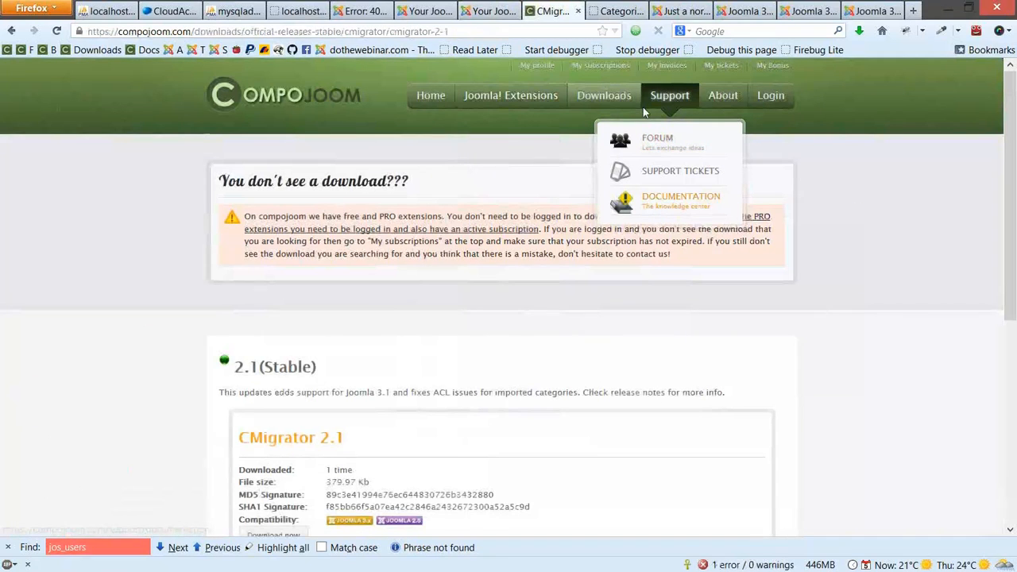
{"action": "key", "text": "ctrl+Tab"}
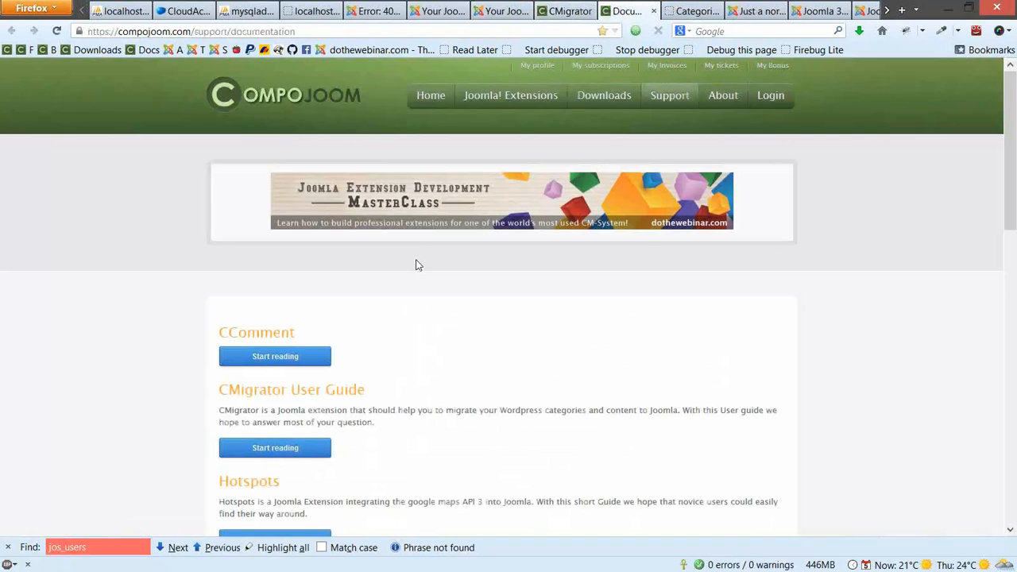
Scroll through the migration documentation chapter and return to the documentation overview
{"action": "scroll", "coordinate": [389, 289], "scroll_direction": "down", "scroll_amount": 3}
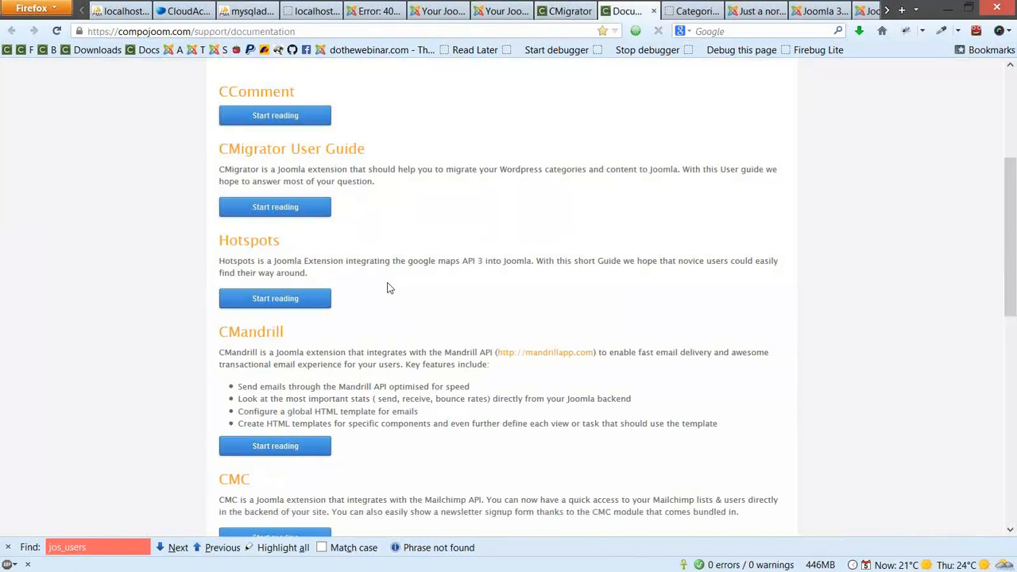
{"action": "scroll", "coordinate": [387, 290], "scroll_direction": "down", "scroll_amount": 3}
{"action": "scroll", "coordinate": [385, 291], "scroll_direction": "down", "scroll_amount": 3}
{"action": "scroll", "coordinate": [383, 294], "scroll_direction": "up", "scroll_amount": 4}
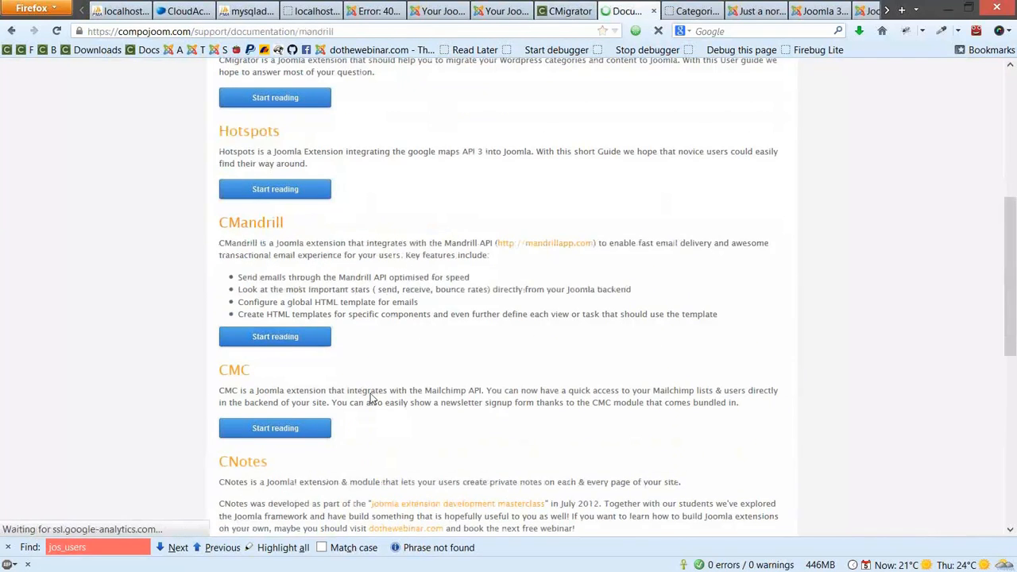
{"action": "scroll", "coordinate": [372, 398], "scroll_direction": "down", "scroll_amount": 5}
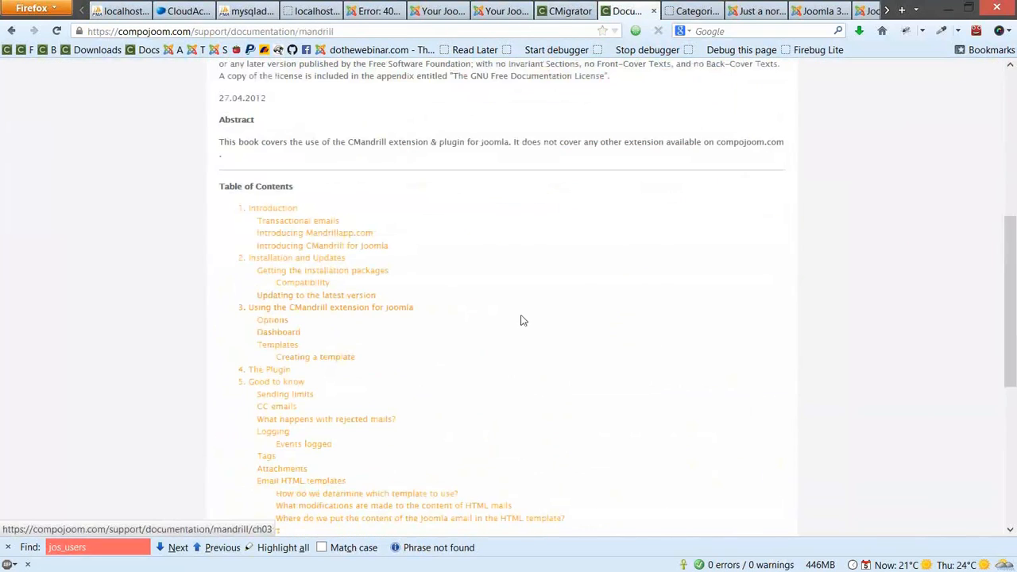
{"action": "key", "text": "alt+Left"}
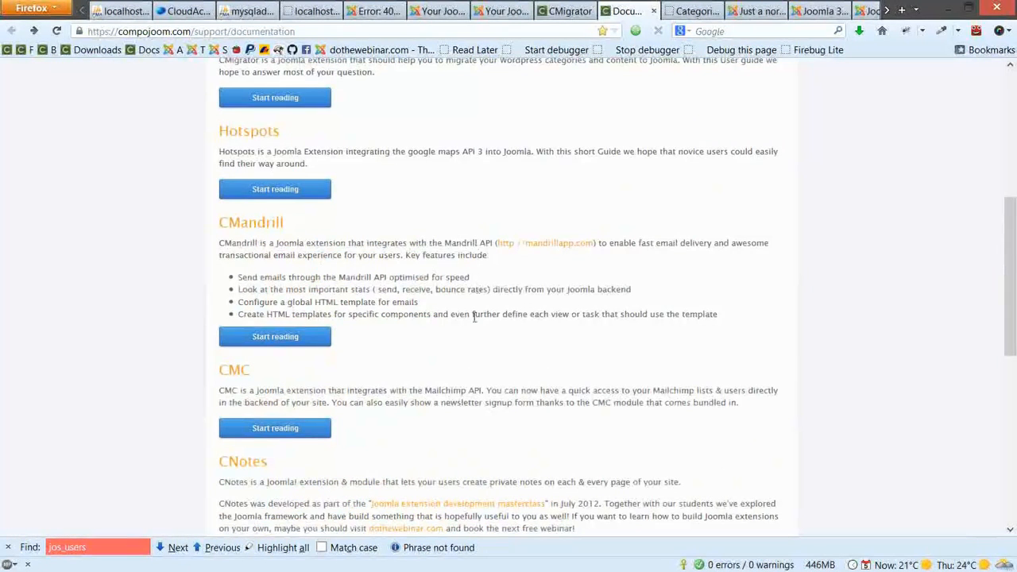
{"action": "scroll", "coordinate": [475, 316], "scroll_direction": "down", "scroll_amount": 4}
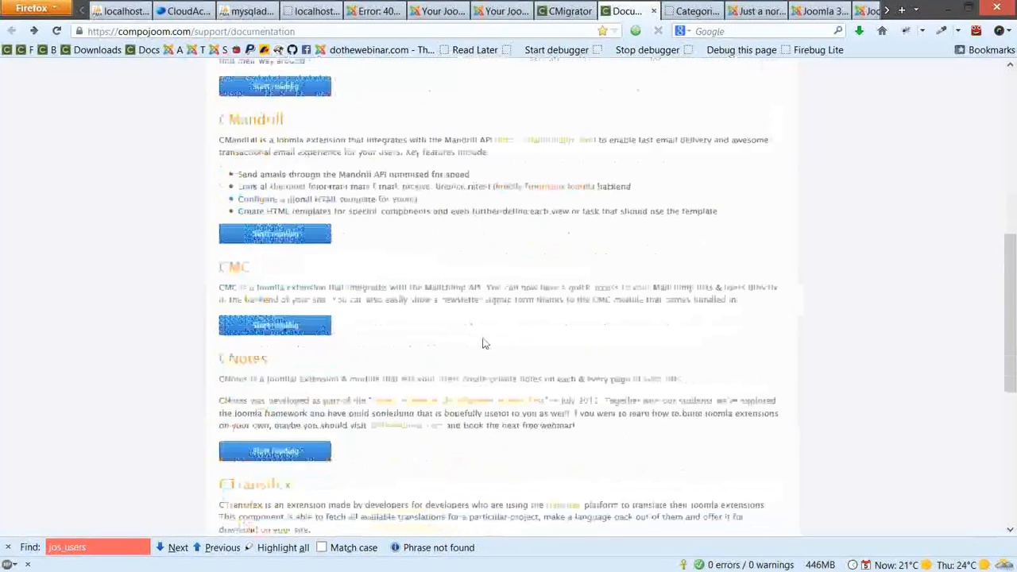
{"action": "scroll", "coordinate": [488, 339], "scroll_direction": "up", "scroll_amount": 6}
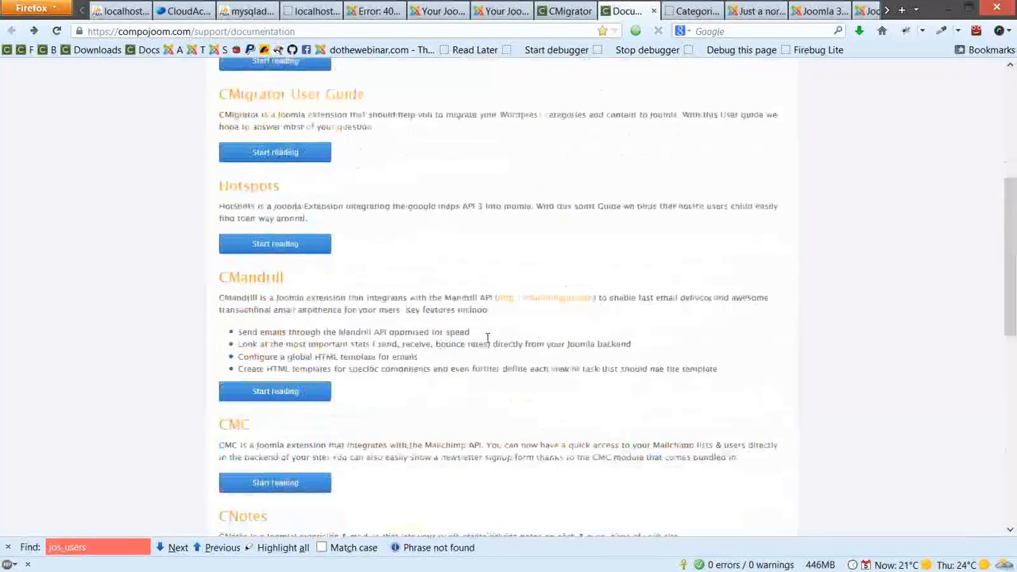
{"action": "scroll", "coordinate": [485, 337], "scroll_direction": "up", "scroll_amount": 2}
Read the User Guide's 'Preparing for migration' section, then go to the CMigrator product page
{"action": "left_click", "coordinate": [322, 151]}
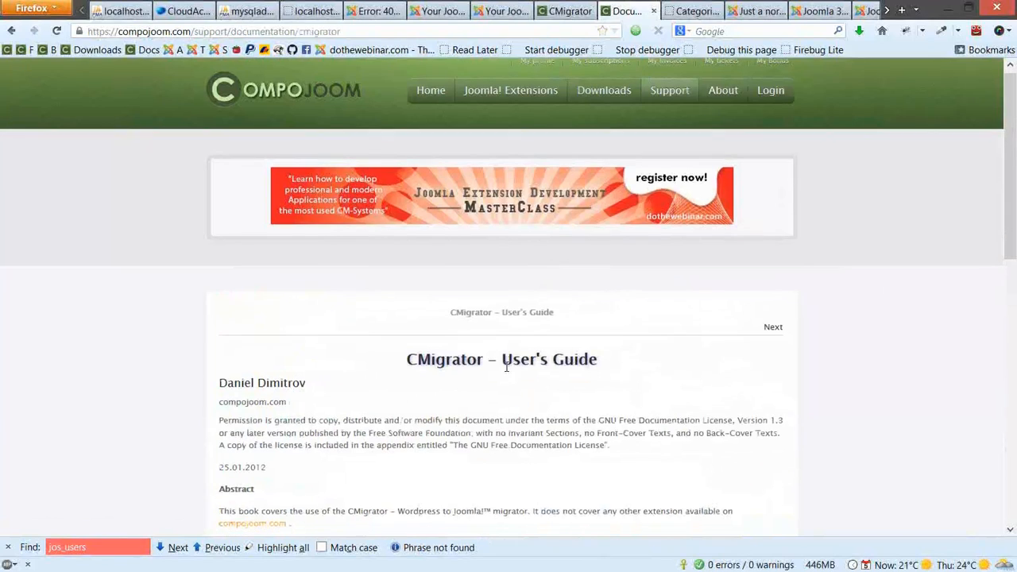
{"action": "scroll", "coordinate": [429, 355], "scroll_direction": "down", "scroll_amount": 5}
{"action": "left_click", "coordinate": [322, 267]}
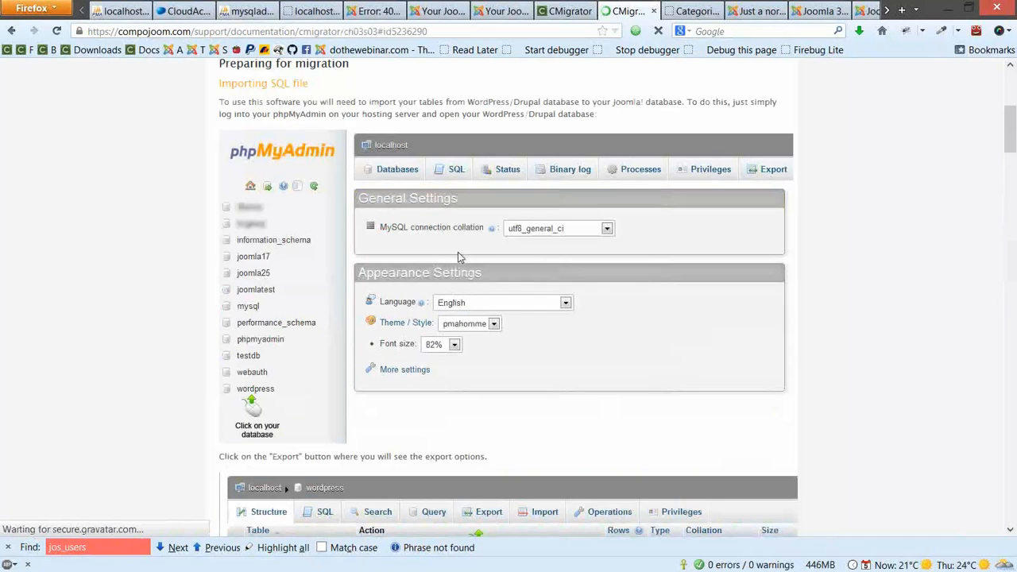
{"action": "scroll", "coordinate": [458, 251], "scroll_direction": "down", "scroll_amount": 2}
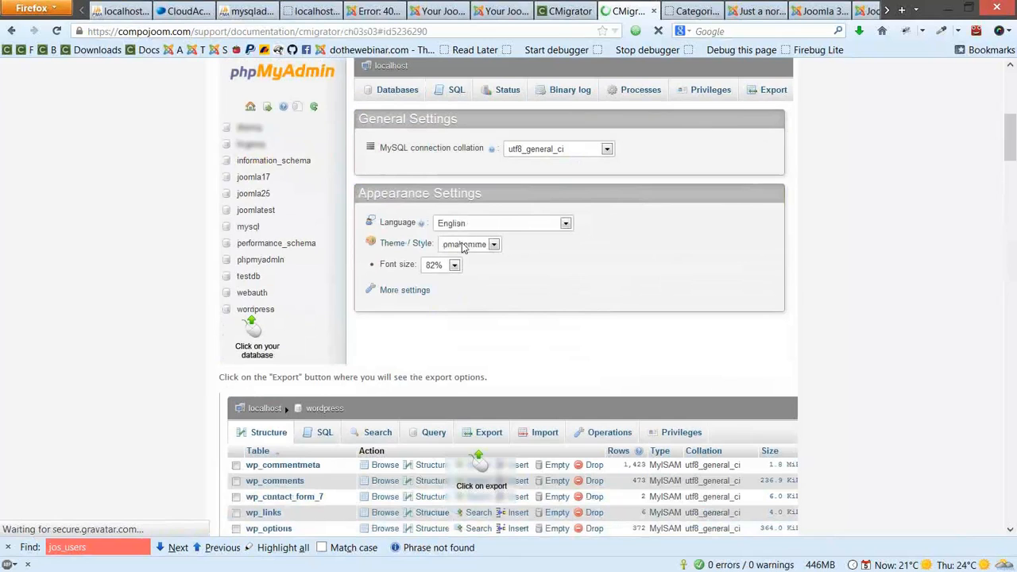
{"action": "scroll", "coordinate": [814, 189], "scroll_direction": "down", "scroll_amount": 6}
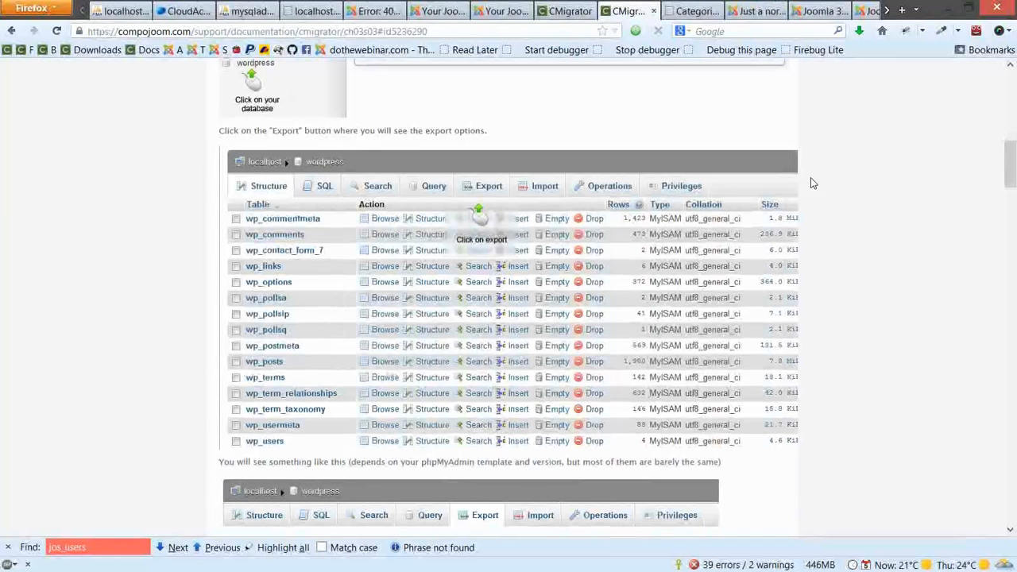
{"action": "scroll", "coordinate": [810, 177], "scroll_direction": "up", "scroll_amount": 5}
{"action": "scroll", "coordinate": [790, 136], "scroll_direction": "up", "scroll_amount": 3}
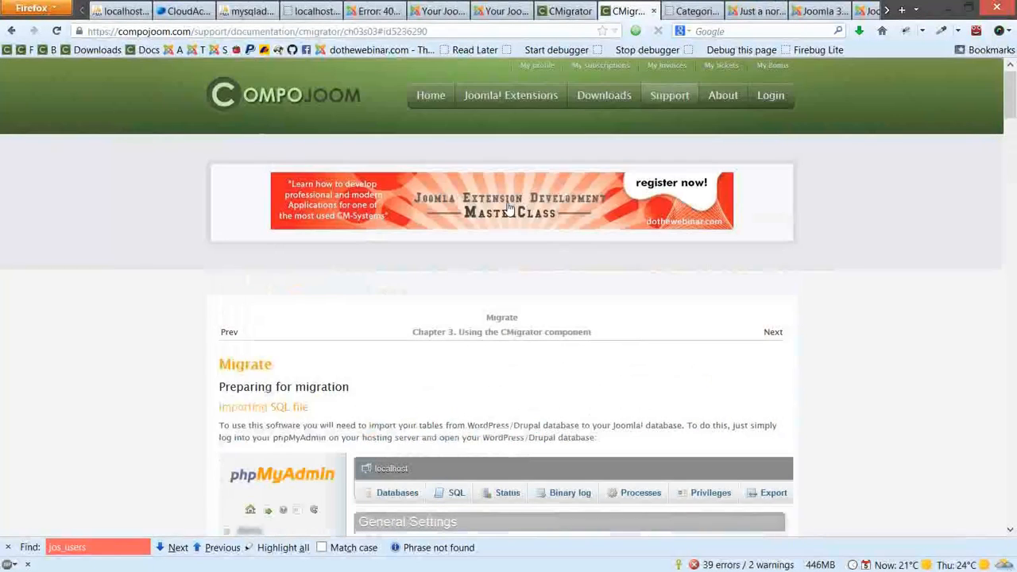
{"action": "mouse_move", "coordinate": [510, 95]}
{"action": "left_click", "coordinate": [522, 207]}
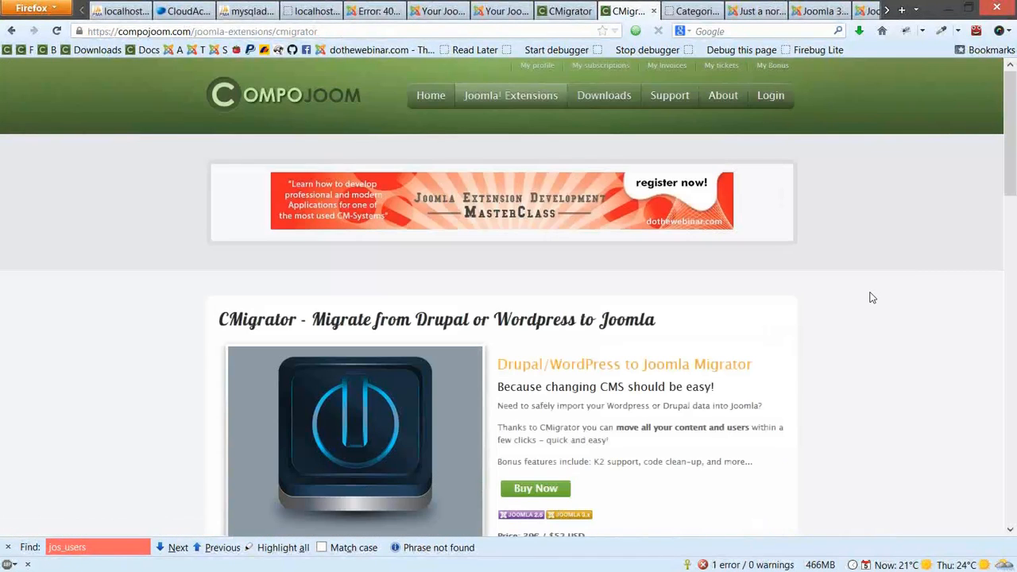
{"action": "scroll", "coordinate": [872, 298], "scroll_direction": "down", "scroll_amount": 3}
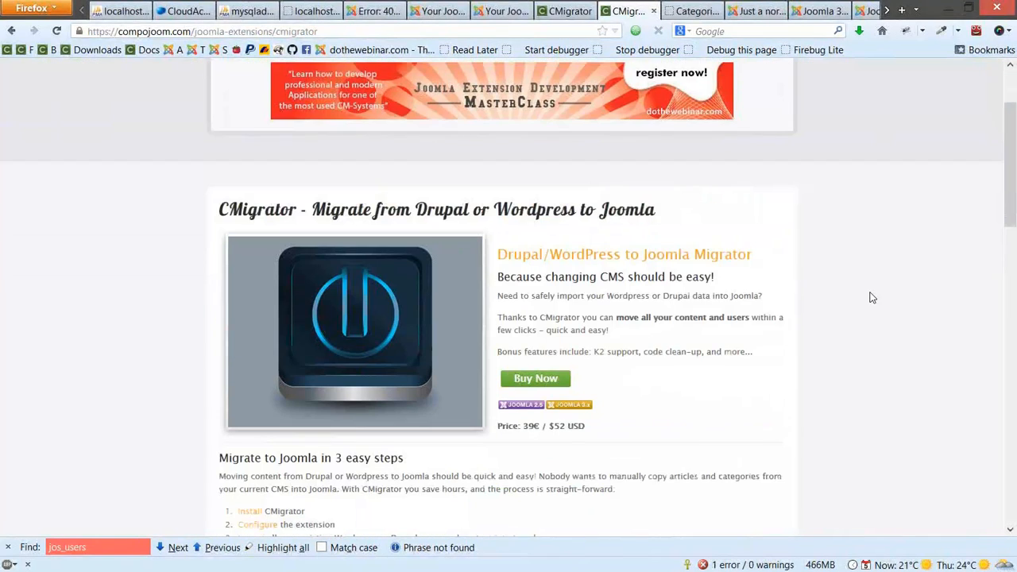
{"action": "scroll", "coordinate": [728, 333], "scroll_direction": "down", "scroll_amount": 1}
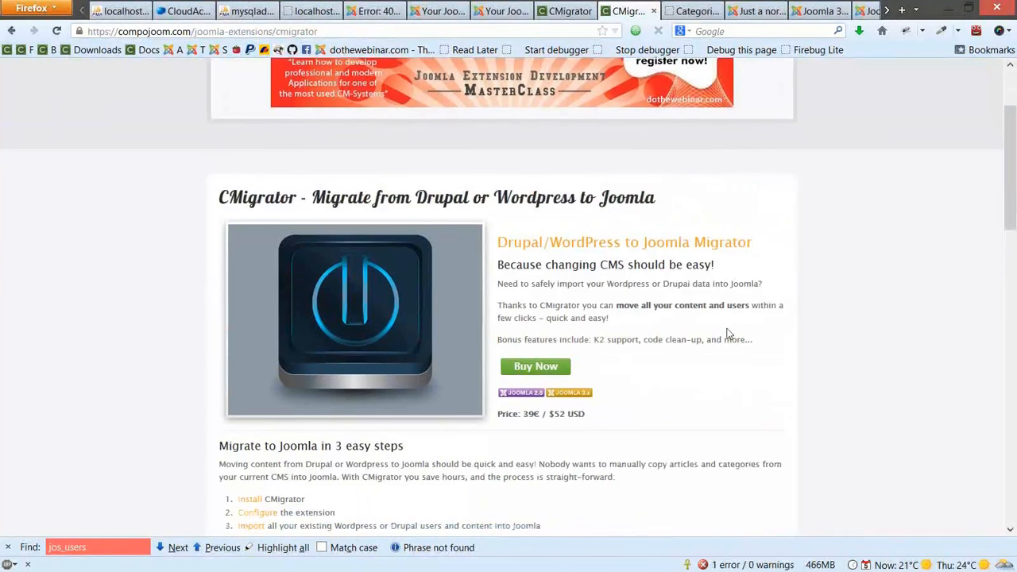
{"action": "scroll", "coordinate": [728, 334], "scroll_direction": "down", "scroll_amount": 2}
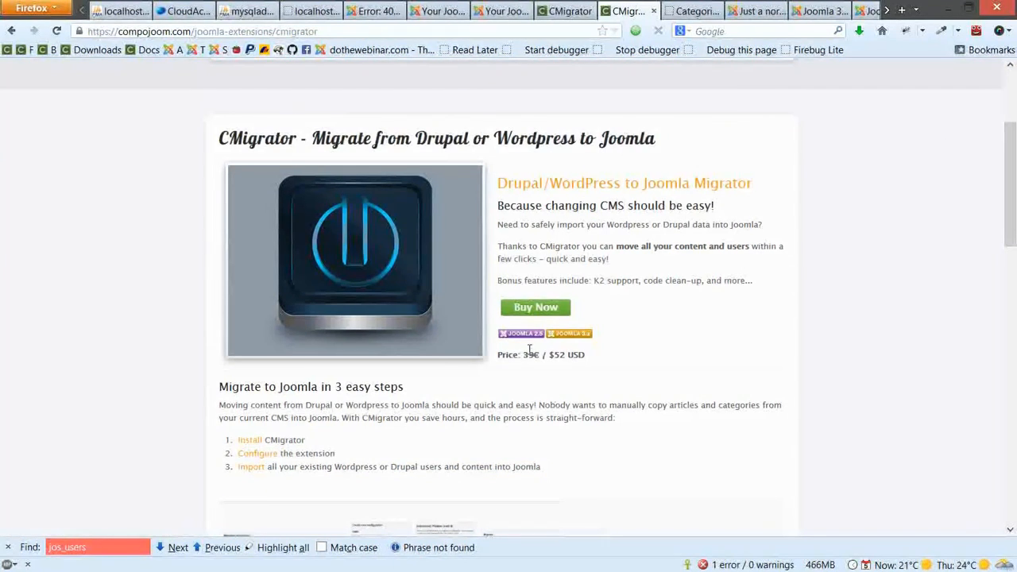
{"action": "left_click_drag", "start_coordinate": [533, 355], "coordinate": [589, 355]}
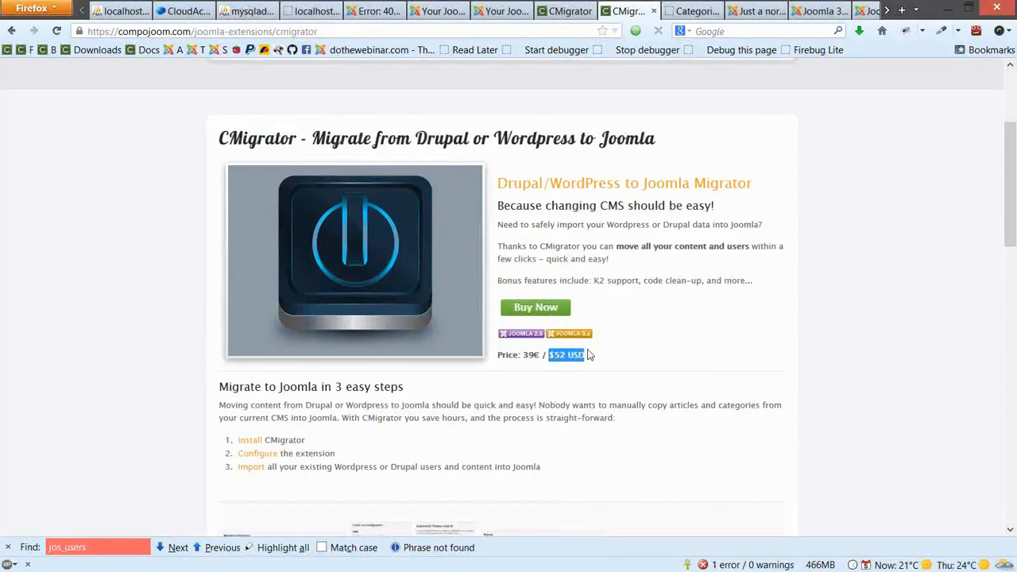
Clear the highlighted price text and open the CMigrator Buy Now subscription checkout
{"action": "left_click", "coordinate": [548, 392]}
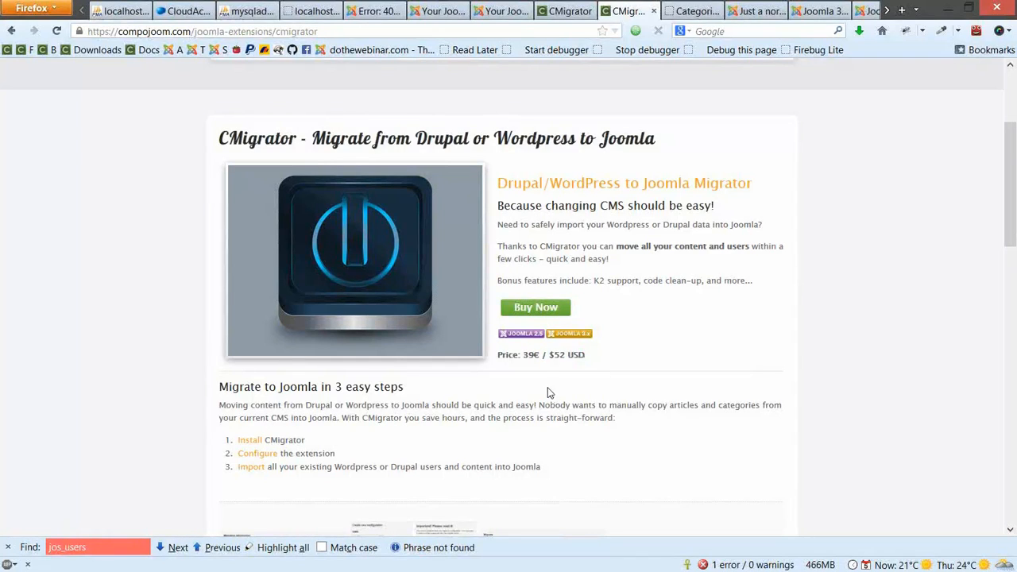
{"action": "left_click", "coordinate": [545, 309]}
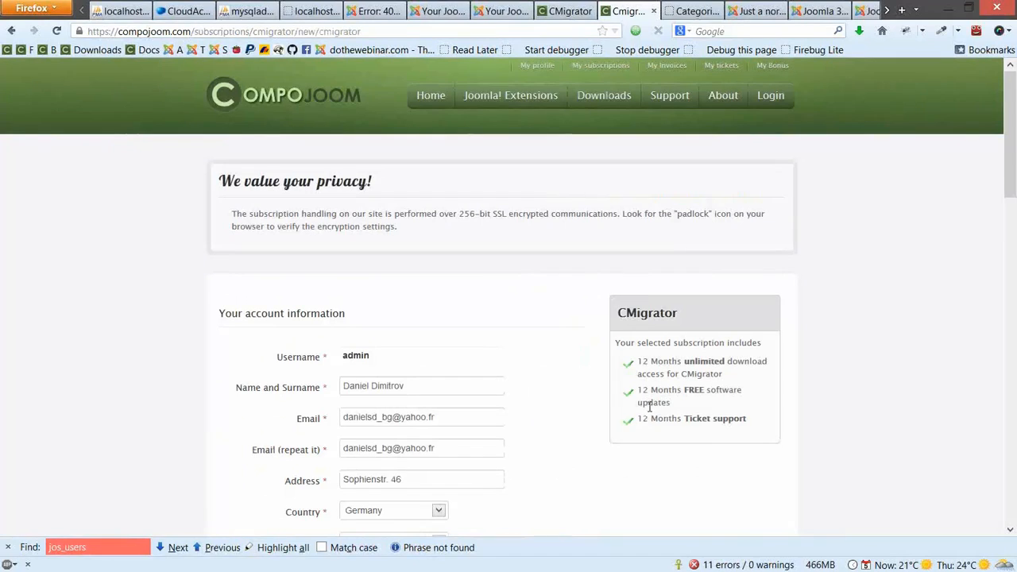
{"action": "scroll", "coordinate": [624, 404], "scroll_direction": "down", "scroll_amount": 1}
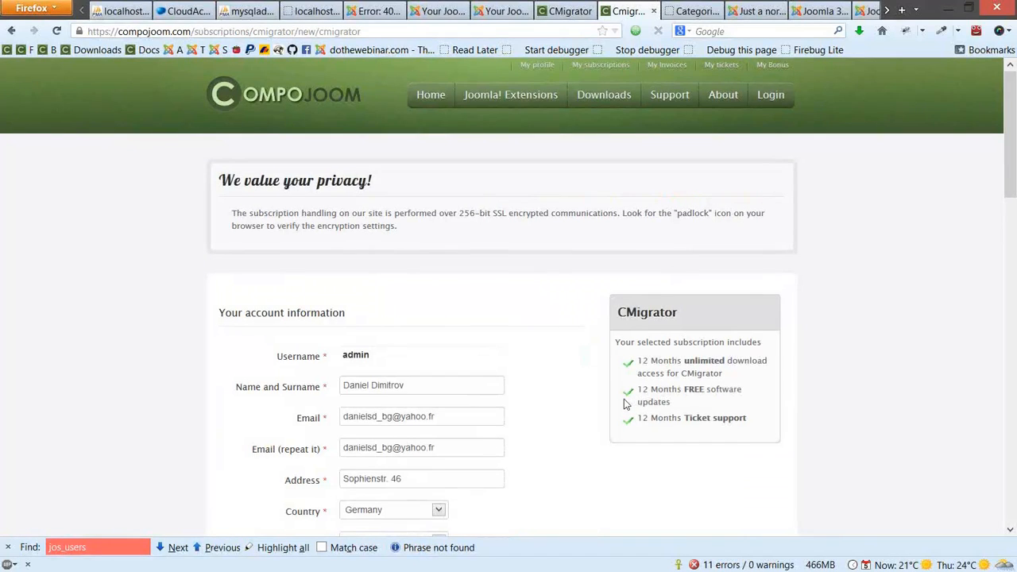
{"action": "scroll", "coordinate": [624, 404], "scroll_direction": "down", "scroll_amount": 1}
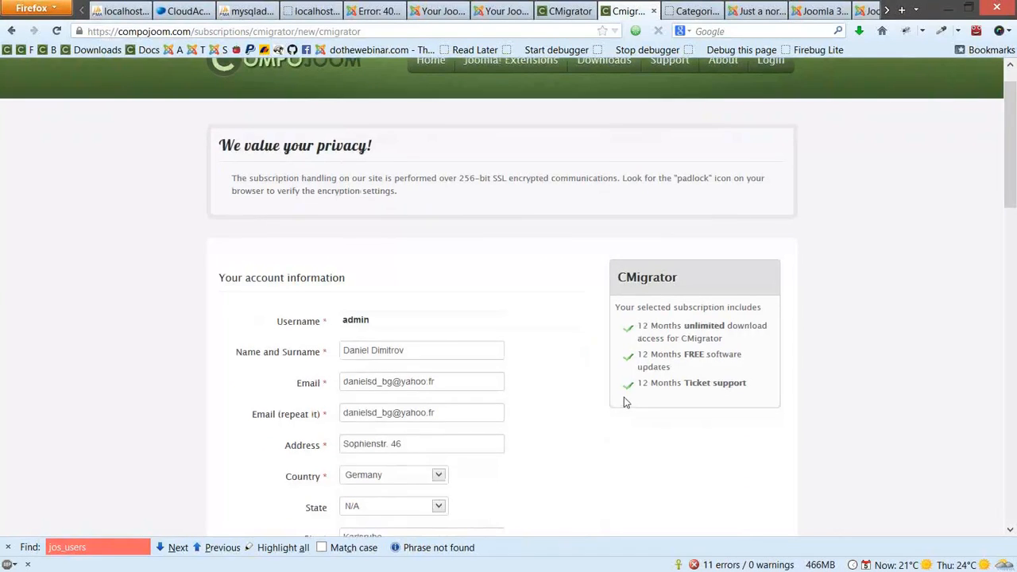
{"action": "scroll", "coordinate": [623, 403], "scroll_direction": "up", "scroll_amount": 1}
Open the Support Tickets page in a new browser tab
{"action": "mouse_move", "coordinate": [670, 95]}
{"action": "right_click", "coordinate": [681, 176]}
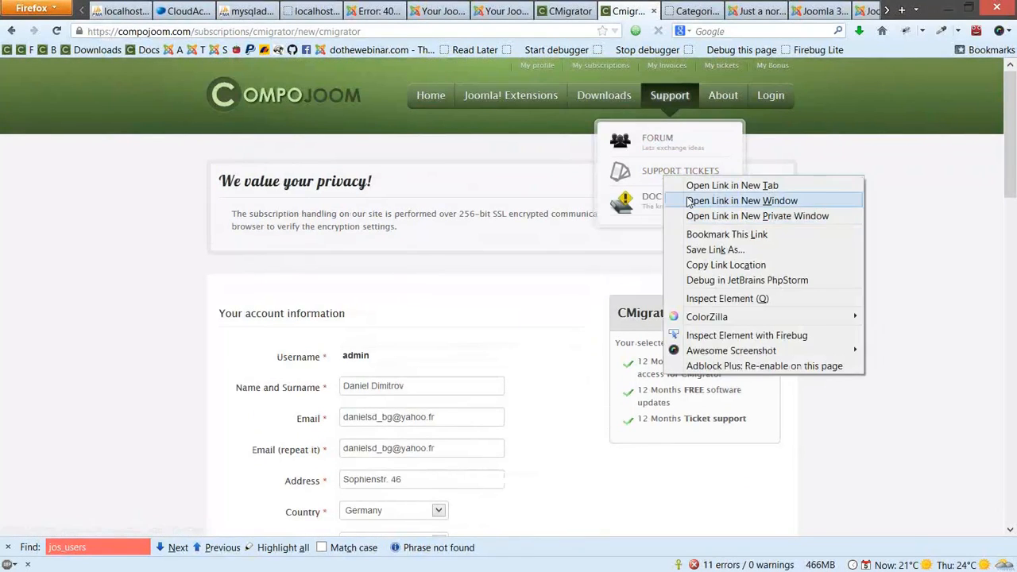
{"action": "left_click", "coordinate": [690, 188]}
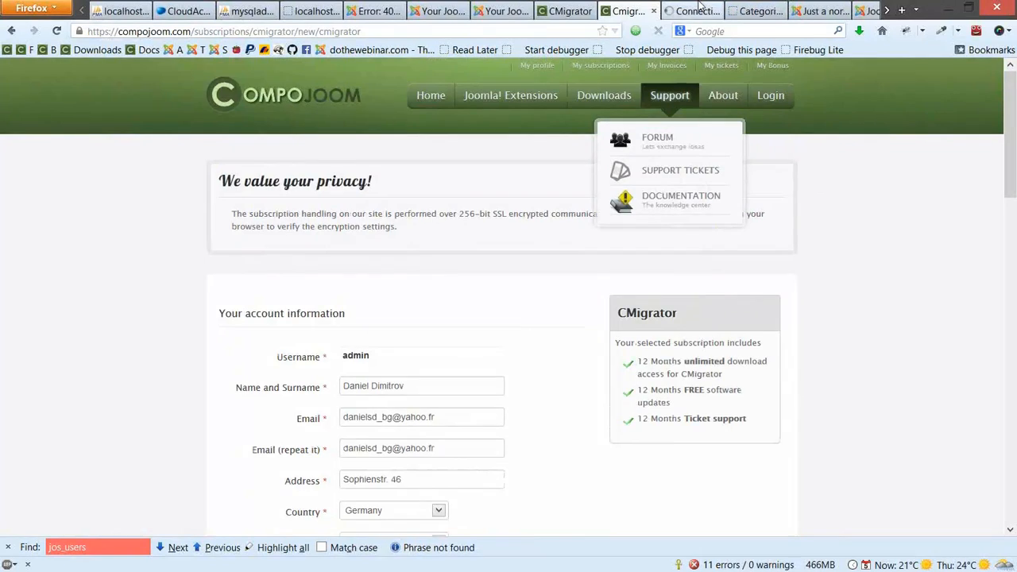
{"action": "left_click", "coordinate": [698, 10]}
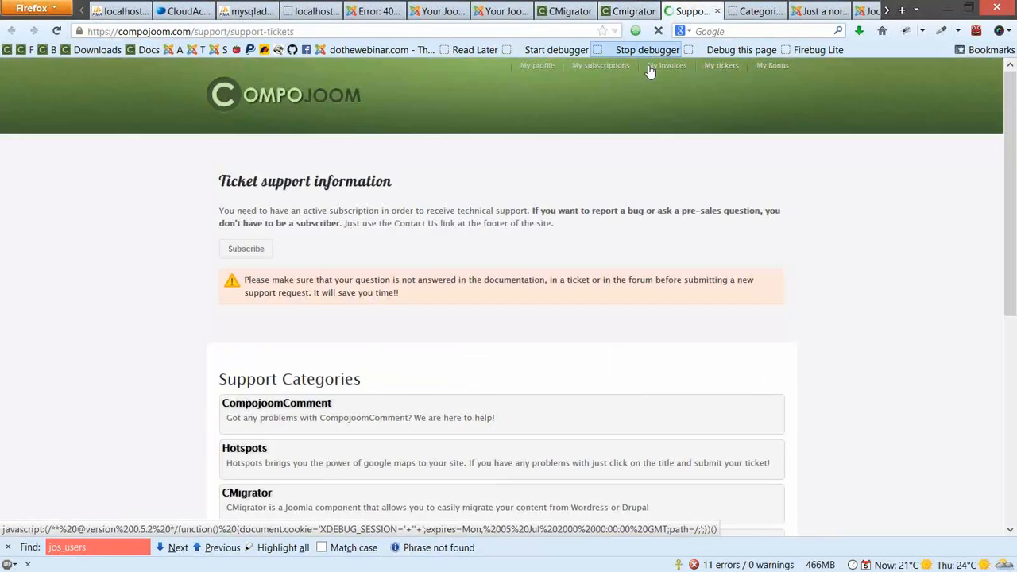
Start a new ticket in the CMigrator support category
{"action": "scroll", "coordinate": [344, 302], "scroll_direction": "down", "scroll_amount": 1}
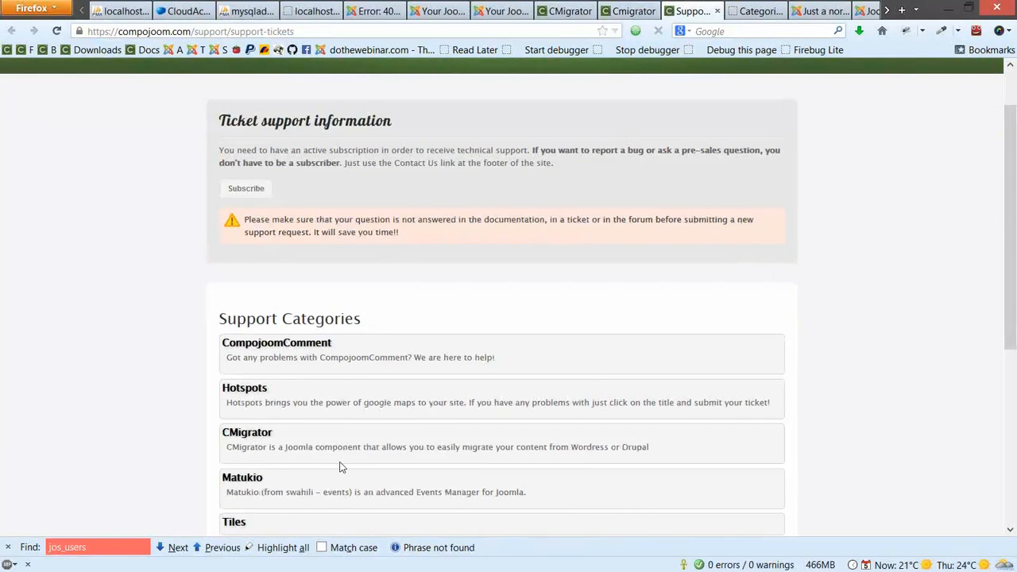
{"action": "scroll", "coordinate": [340, 466], "scroll_direction": "down", "scroll_amount": 1}
{"action": "left_click", "coordinate": [265, 403]}
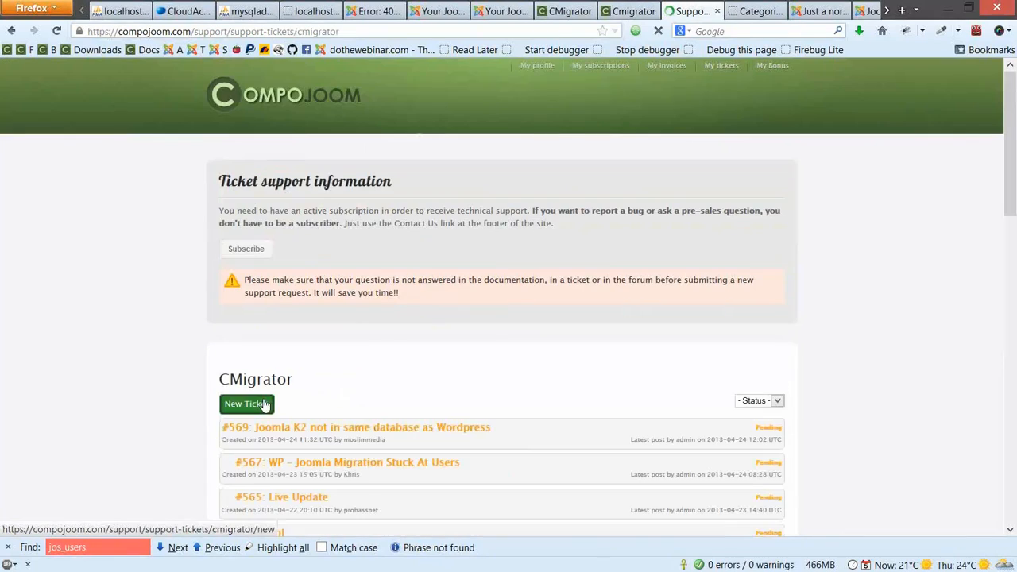
{"action": "left_click", "coordinate": [263, 407]}
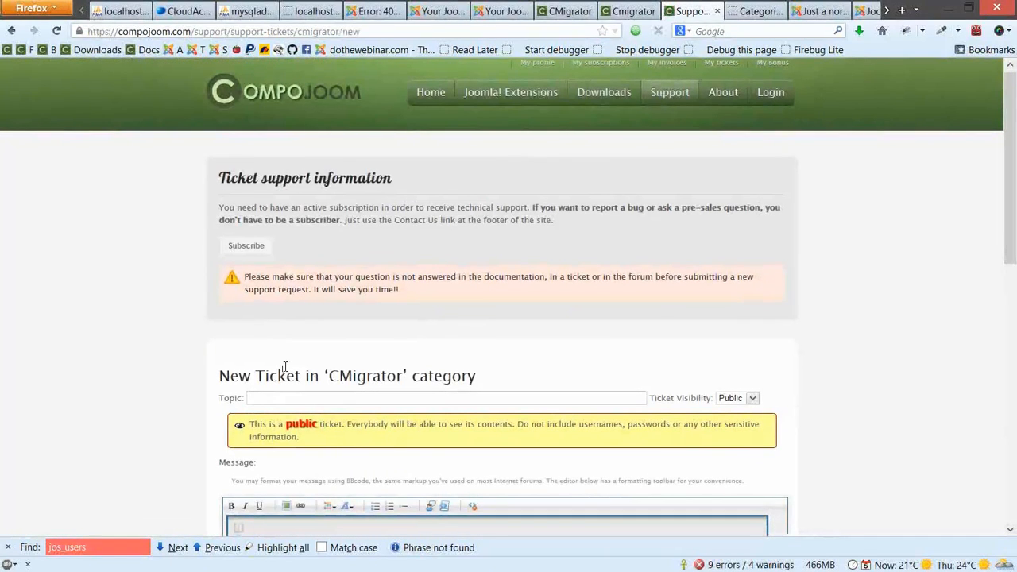
Switch to the other CMigrator tab to get back to the compojoom.com home page
{"action": "scroll", "coordinate": [283, 369], "scroll_direction": "down", "scroll_amount": 3}
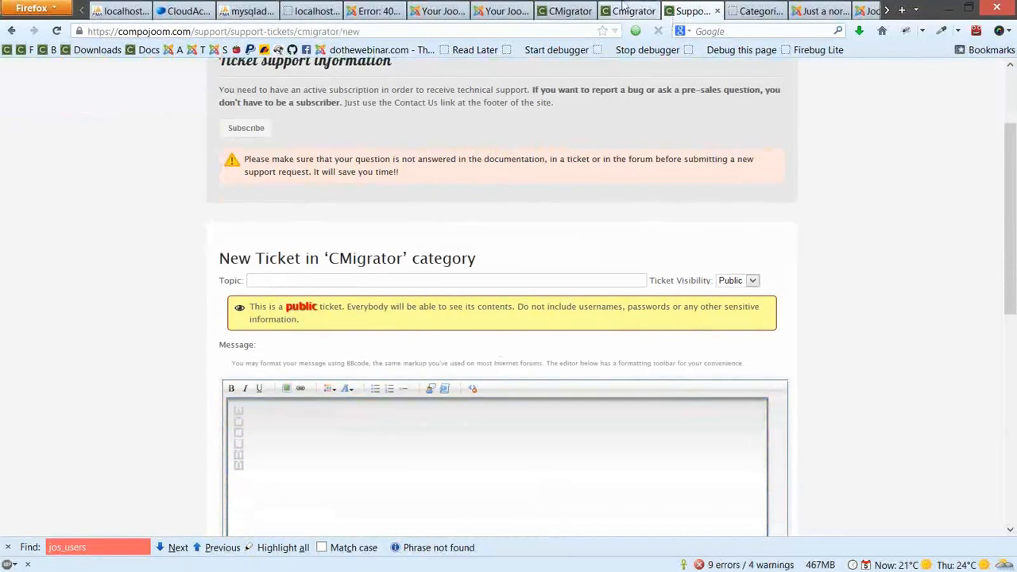
{"action": "left_click", "coordinate": [627, 10]}
{"action": "mouse_move", "coordinate": [604, 96]}
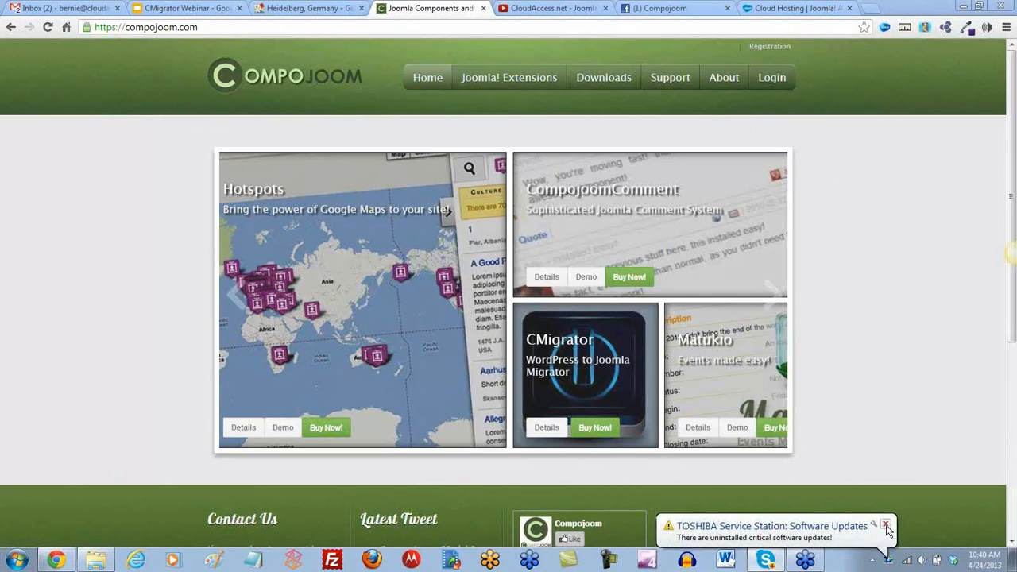
Dismiss the Toshiba update notification and show the Joomla! Extensions dropdown
{"action": "left_click", "coordinate": [886, 525]}
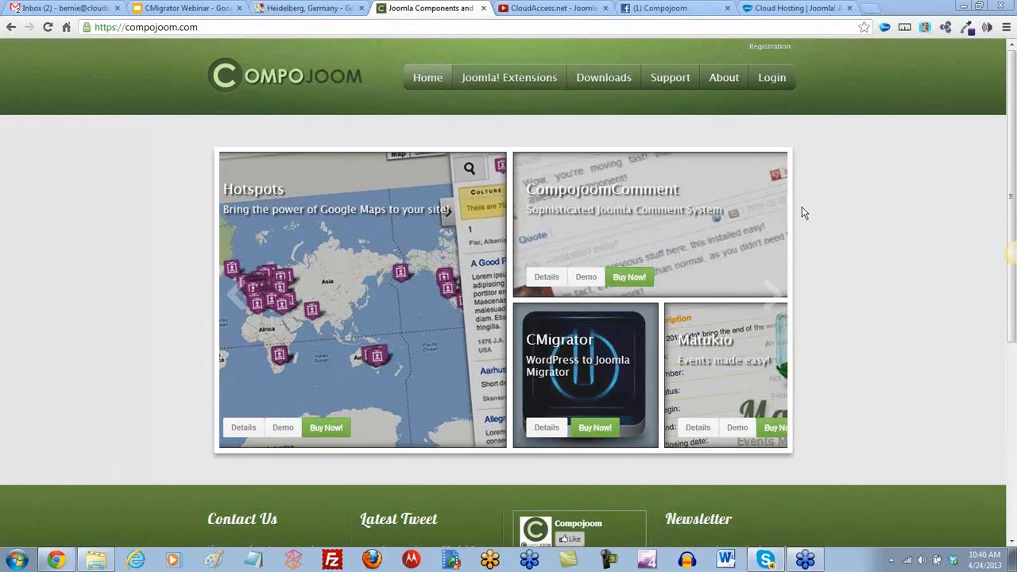
{"action": "mouse_move", "coordinate": [532, 84]}
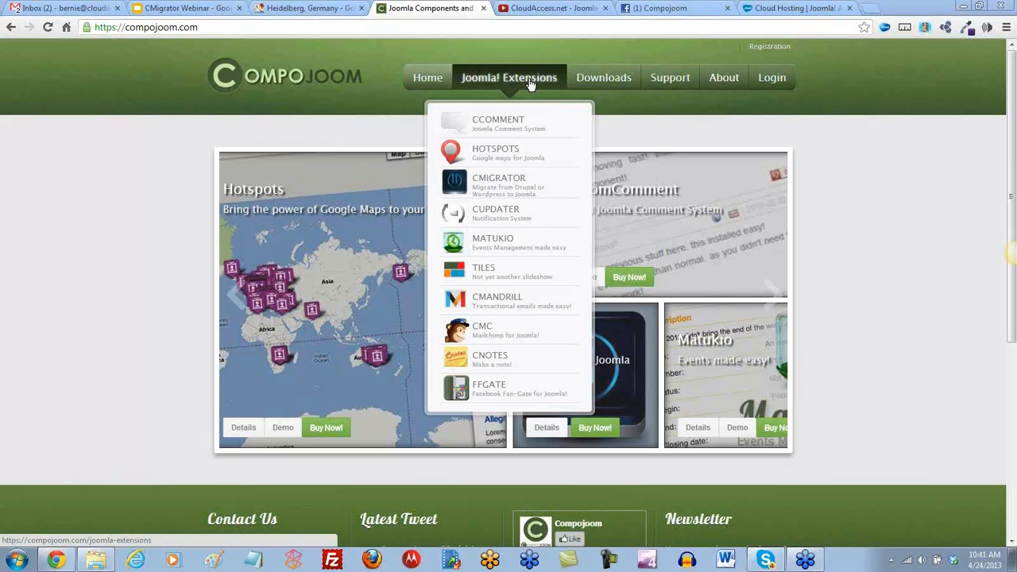
Launch the Hotspots live demo, hide the side list and welcome box, and zoom out to Europe
{"action": "left_click", "coordinate": [502, 157]}
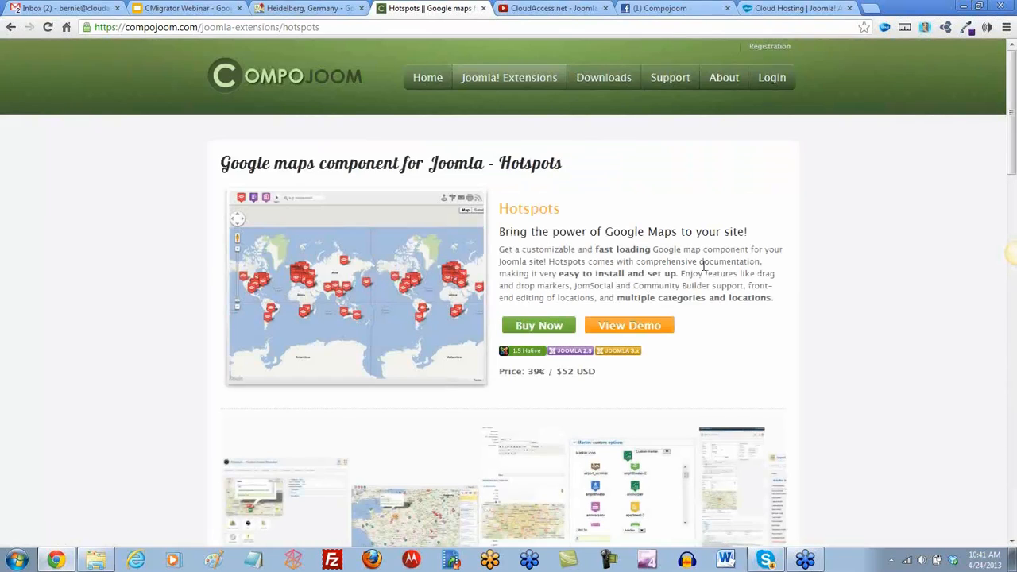
{"action": "left_click", "coordinate": [646, 326]}
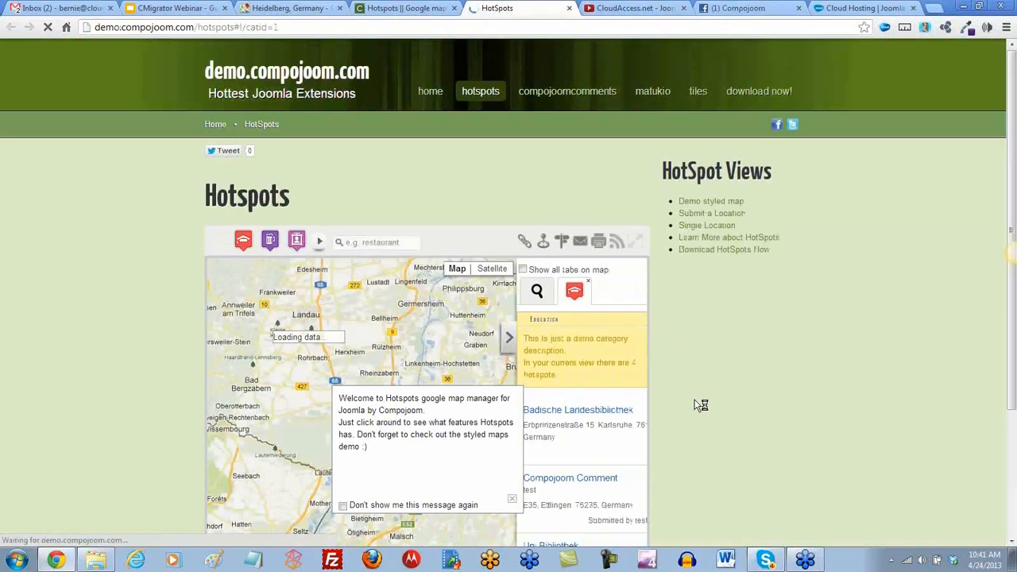
{"action": "scroll", "coordinate": [697, 402], "scroll_direction": "down", "scroll_amount": 2}
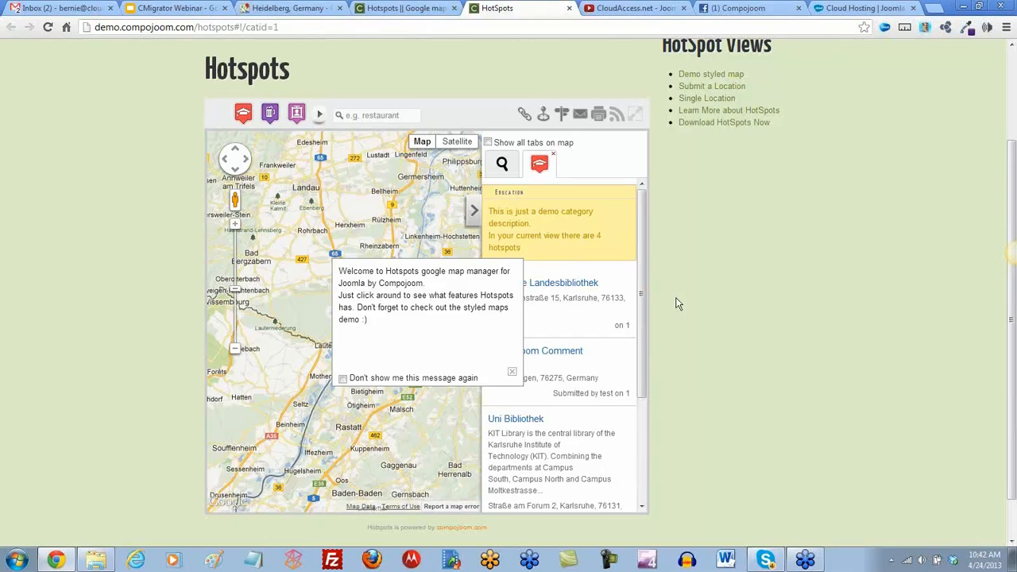
{"action": "left_click", "coordinate": [474, 215]}
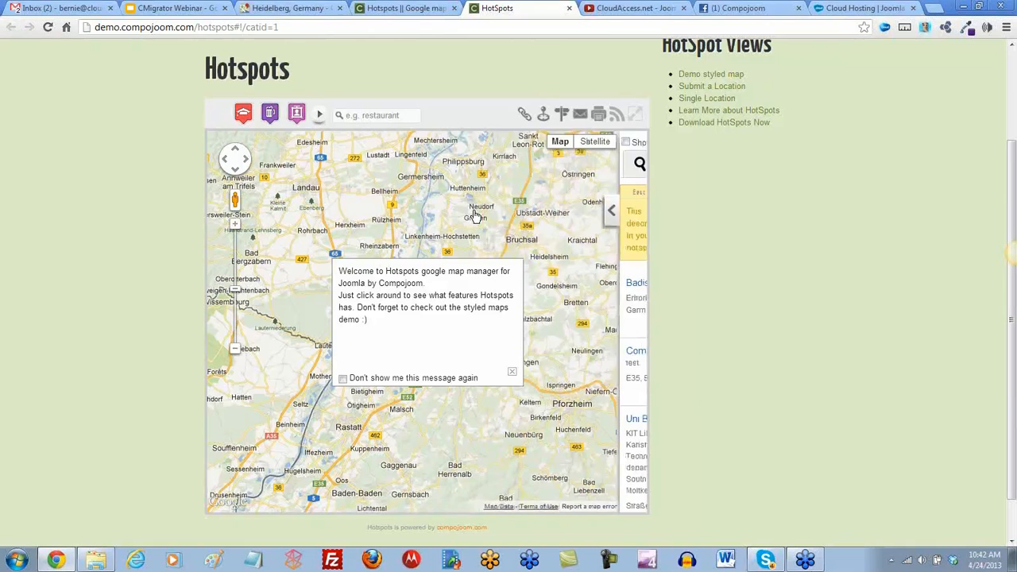
{"action": "left_click", "coordinate": [512, 373]}
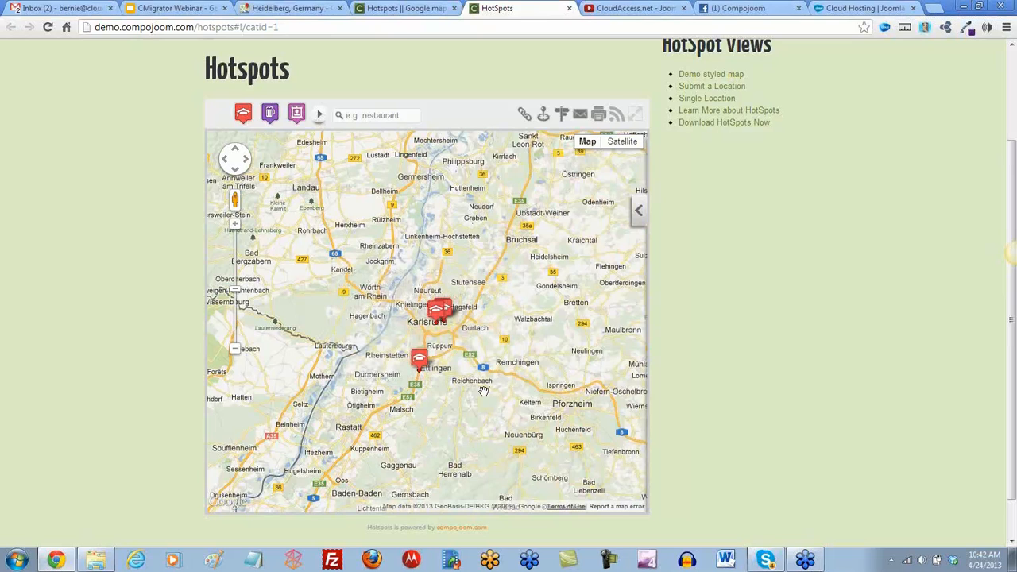
{"action": "left_click_drag", "start_coordinate": [233, 287], "coordinate": [234, 326]}
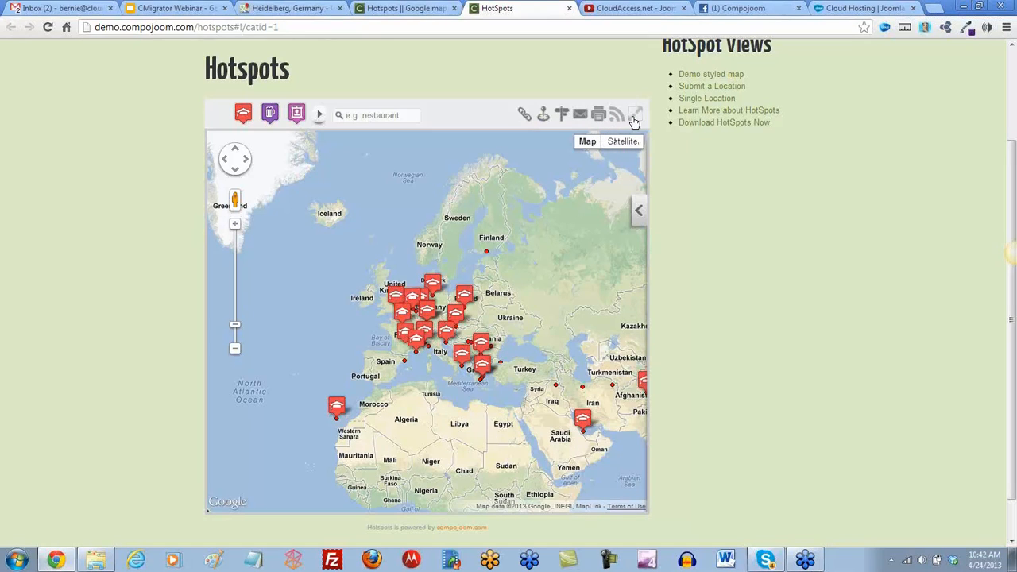
On the styled map demo, zoom to the India hotspot and open its Lucknow detail page
{"action": "left_click", "coordinate": [704, 74]}
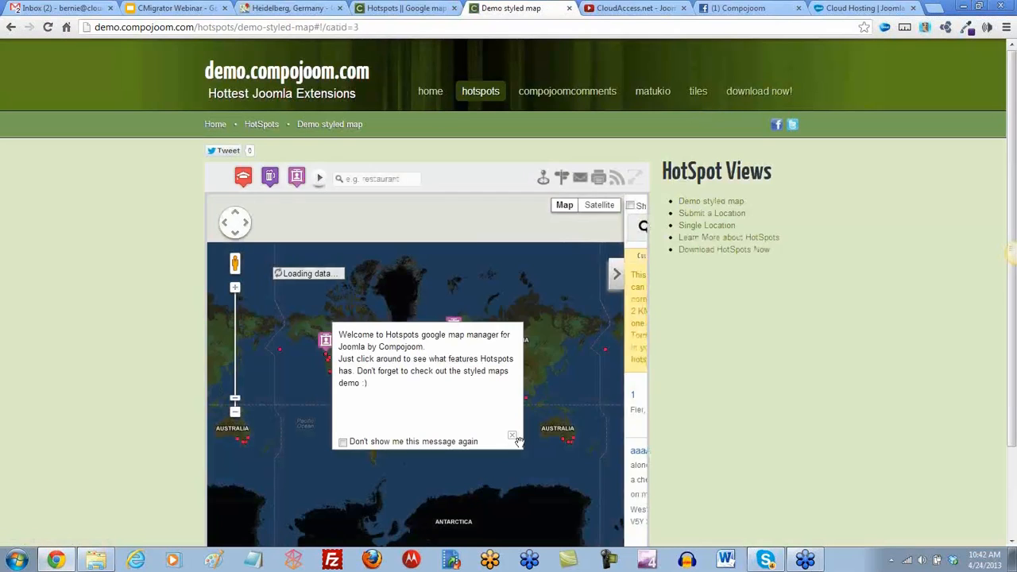
{"action": "left_click", "coordinate": [513, 440]}
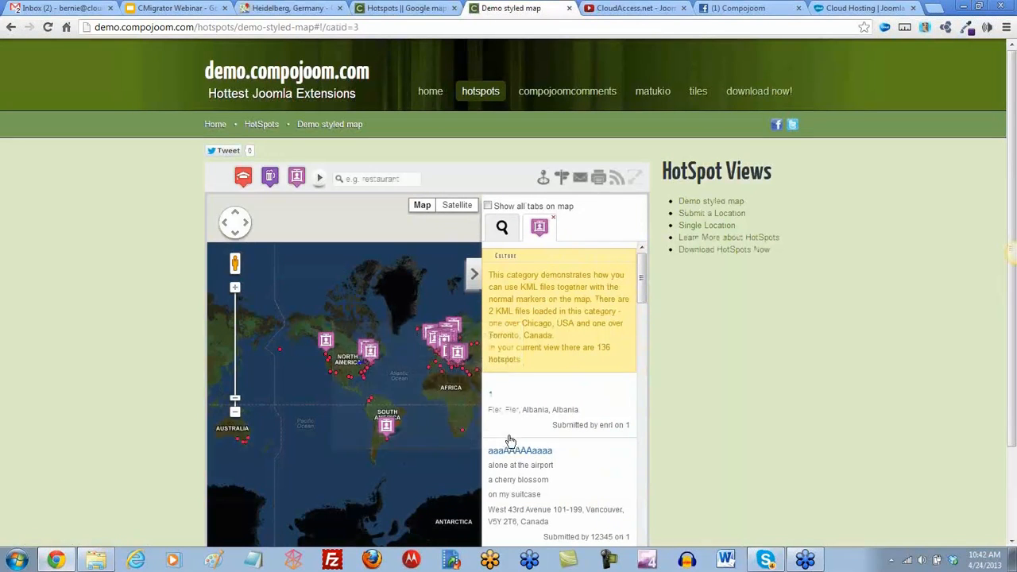
{"action": "left_click", "coordinate": [476, 276]}
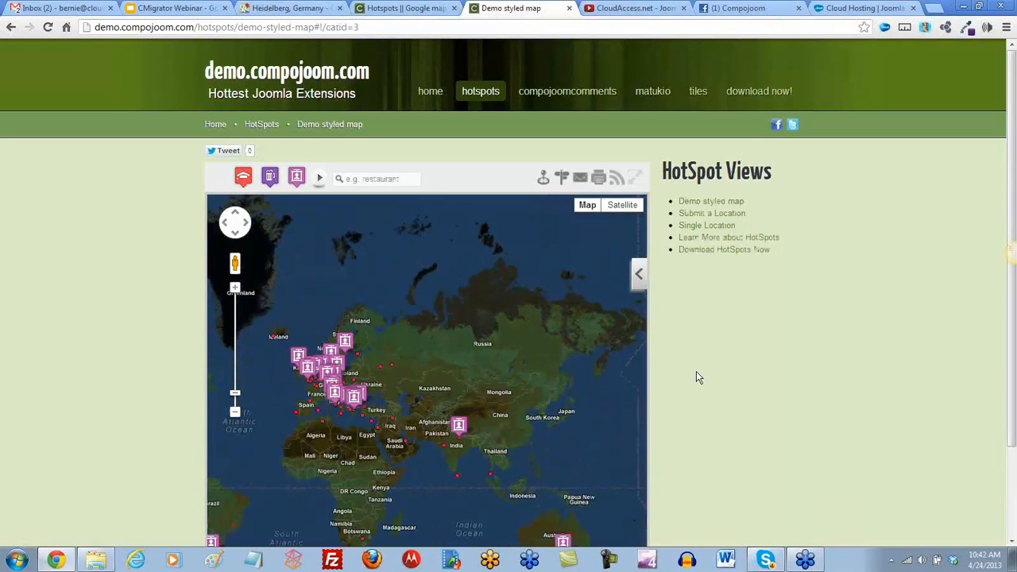
{"action": "scroll", "coordinate": [696, 372], "scroll_direction": "down", "scroll_amount": 3}
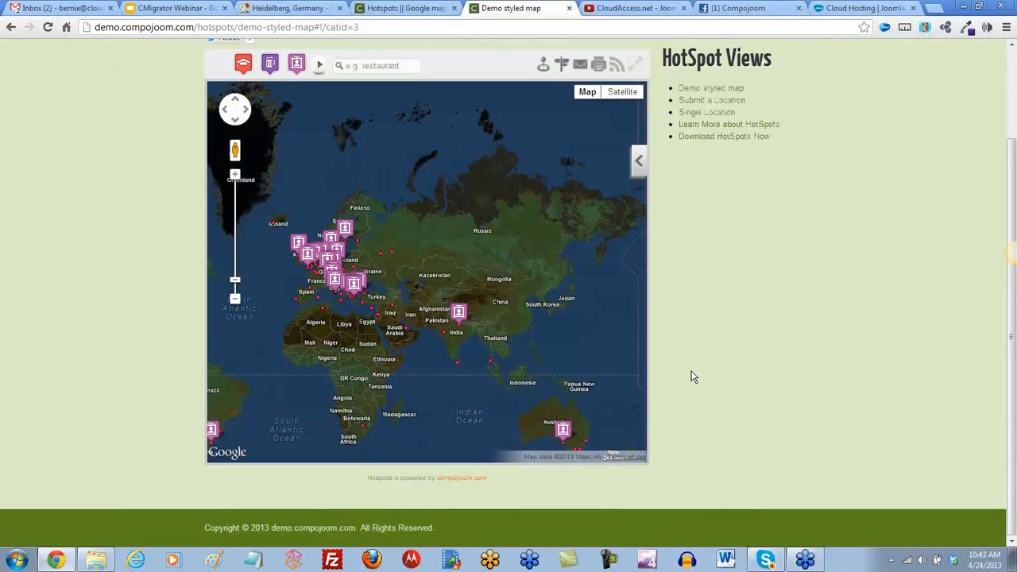
{"action": "left_click", "coordinate": [459, 313]}
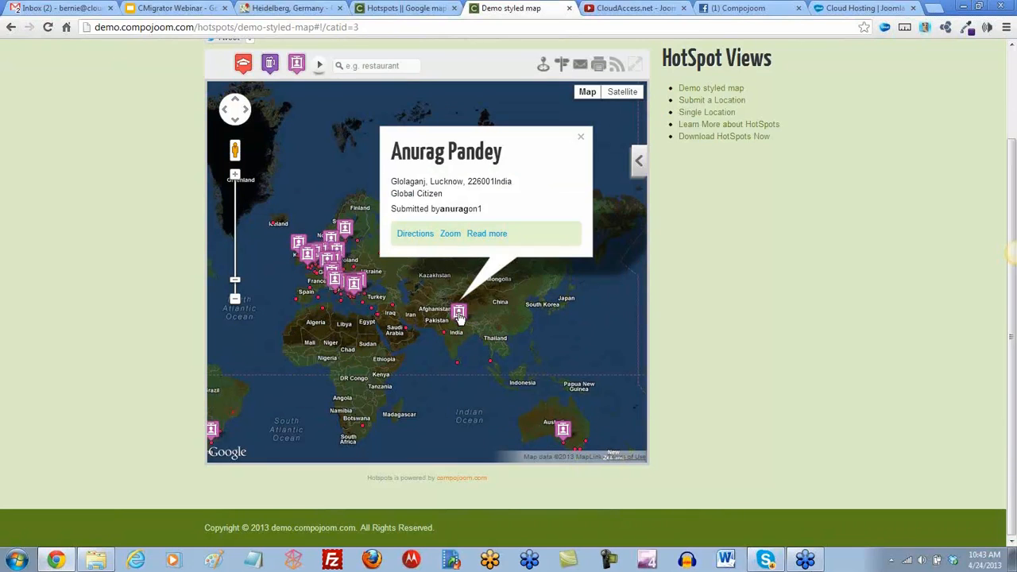
{"action": "left_click", "coordinate": [450, 240]}
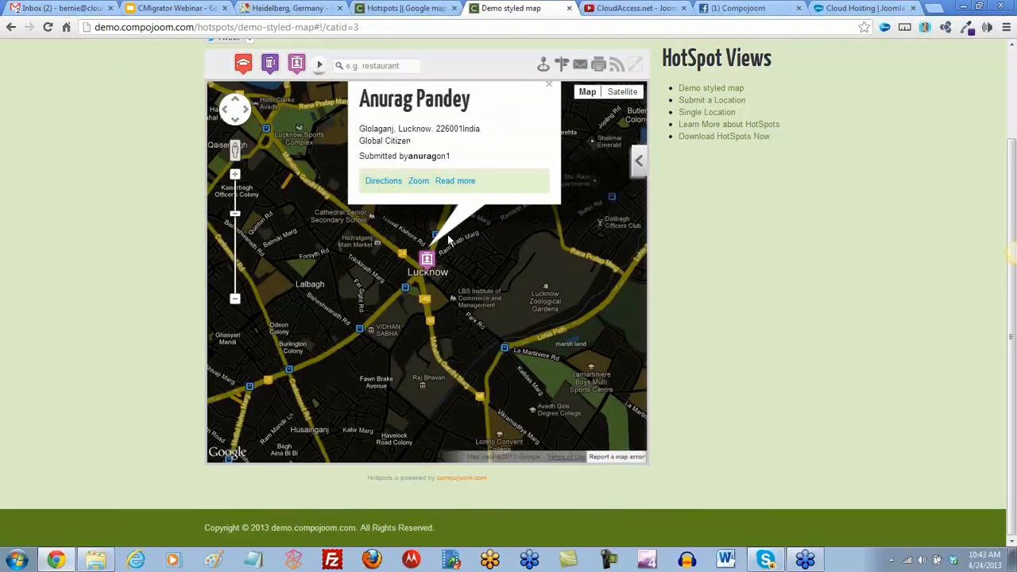
{"action": "left_click", "coordinate": [450, 182]}
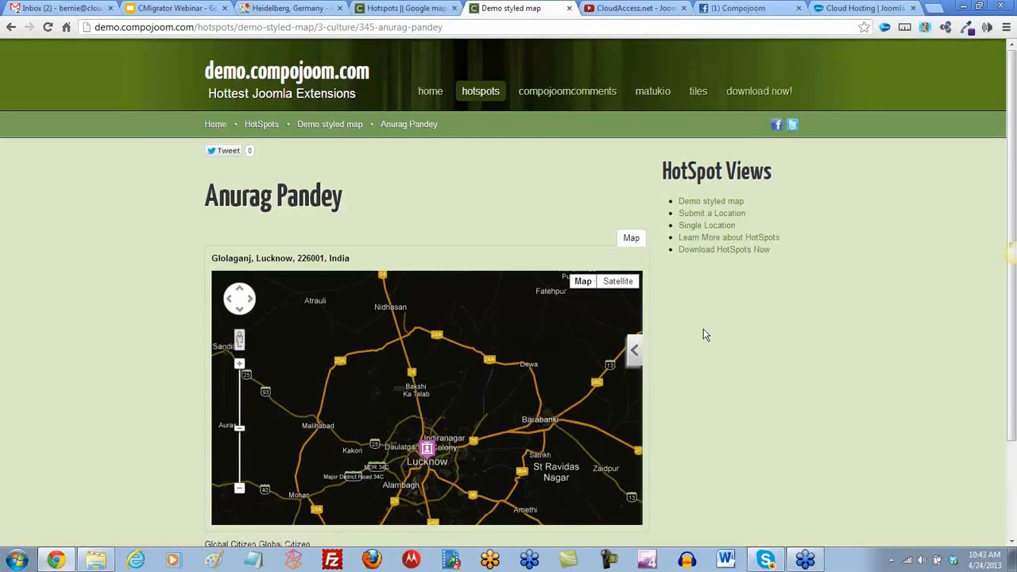
Pan the Lucknow hotspot map southward, then open the Matukio events demo
{"action": "scroll", "coordinate": [703, 334], "scroll_direction": "down", "scroll_amount": 3}
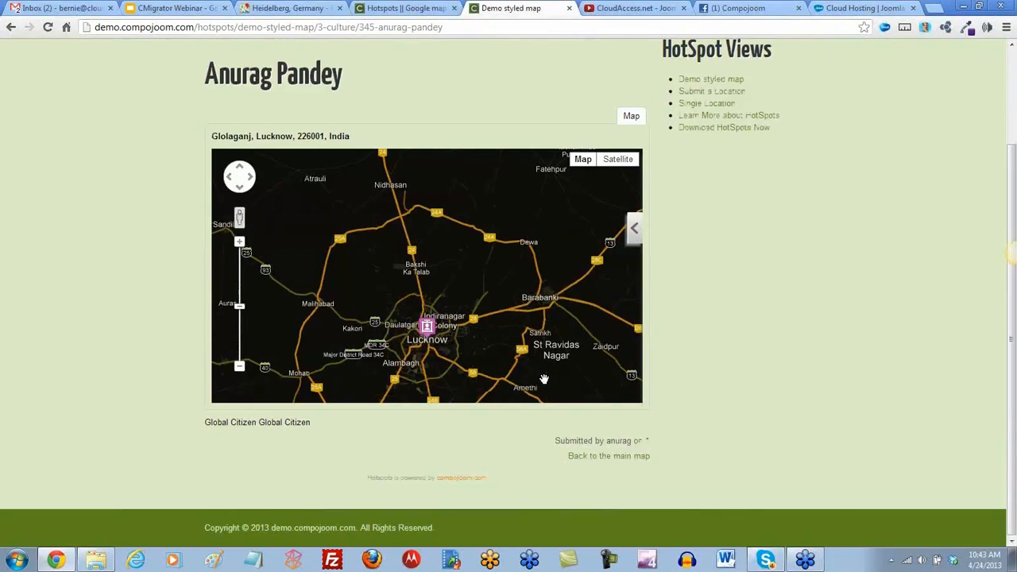
{"action": "left_click_drag", "start_coordinate": [547, 381], "coordinate": [544, 314]}
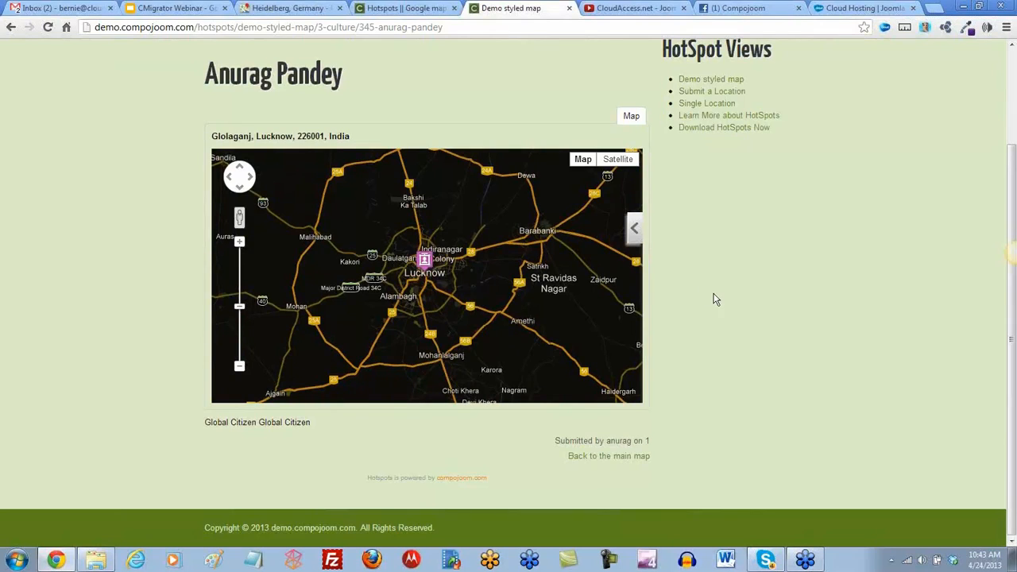
{"action": "scroll", "coordinate": [713, 299], "scroll_direction": "up", "scroll_amount": 2}
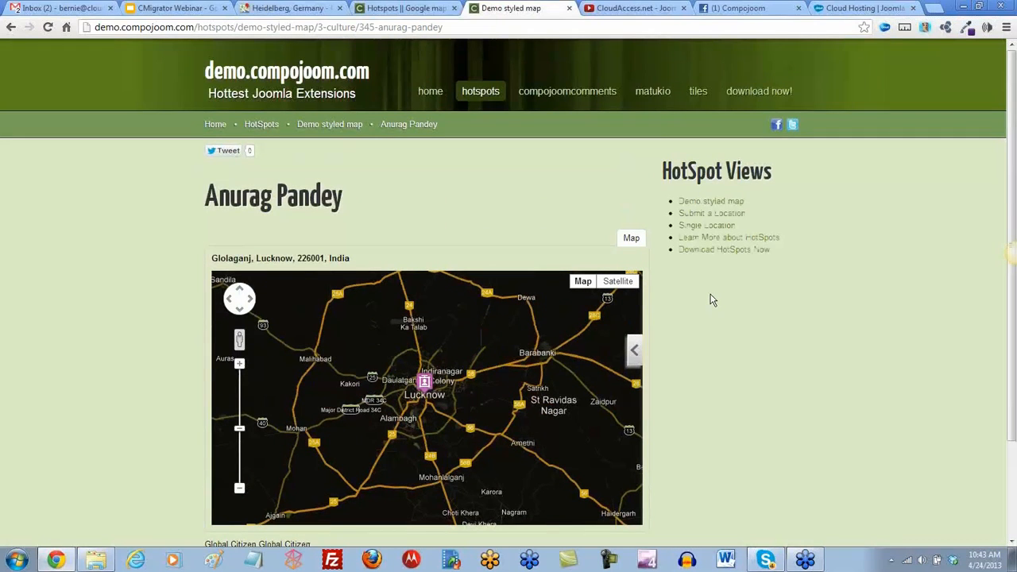
{"action": "left_click", "coordinate": [650, 92]}
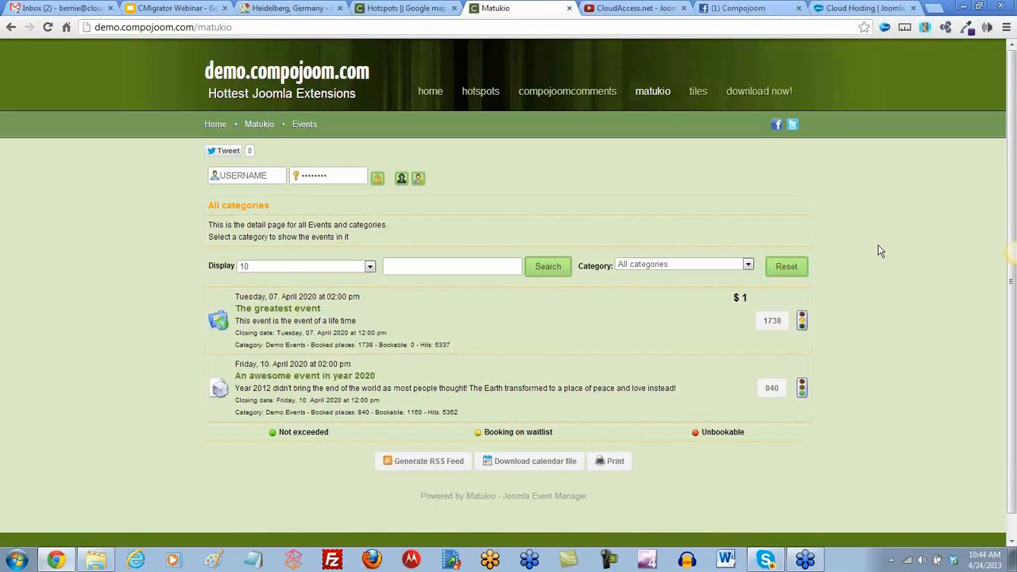
Browse the Tiles demo page, then return to the demo site's home page
{"action": "left_click", "coordinate": [698, 94]}
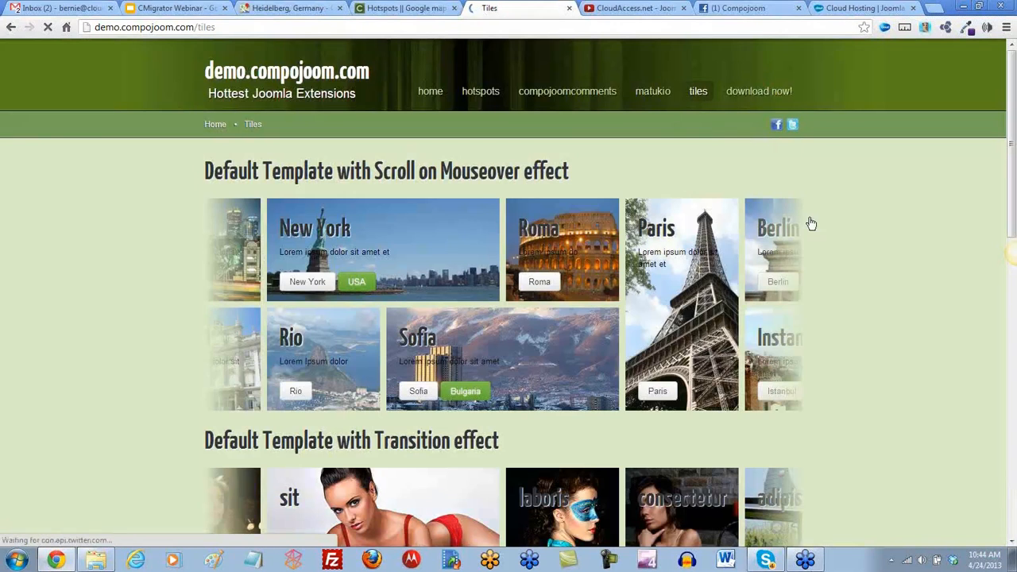
{"action": "scroll", "coordinate": [900, 276], "scroll_direction": "down", "scroll_amount": 1}
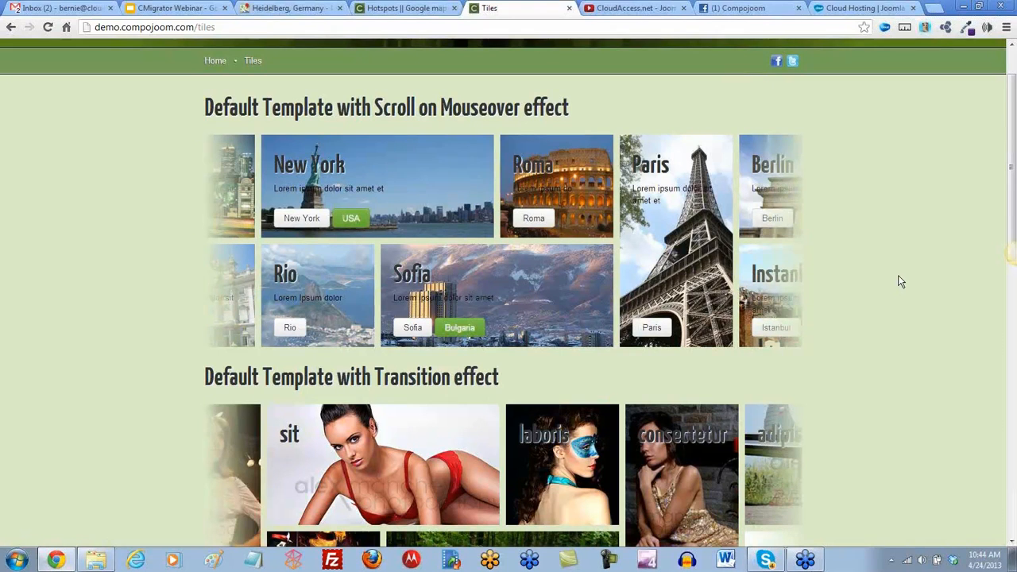
{"action": "scroll", "coordinate": [901, 282], "scroll_direction": "down", "scroll_amount": 3}
{"action": "scroll", "coordinate": [900, 282], "scroll_direction": "down", "scroll_amount": 4}
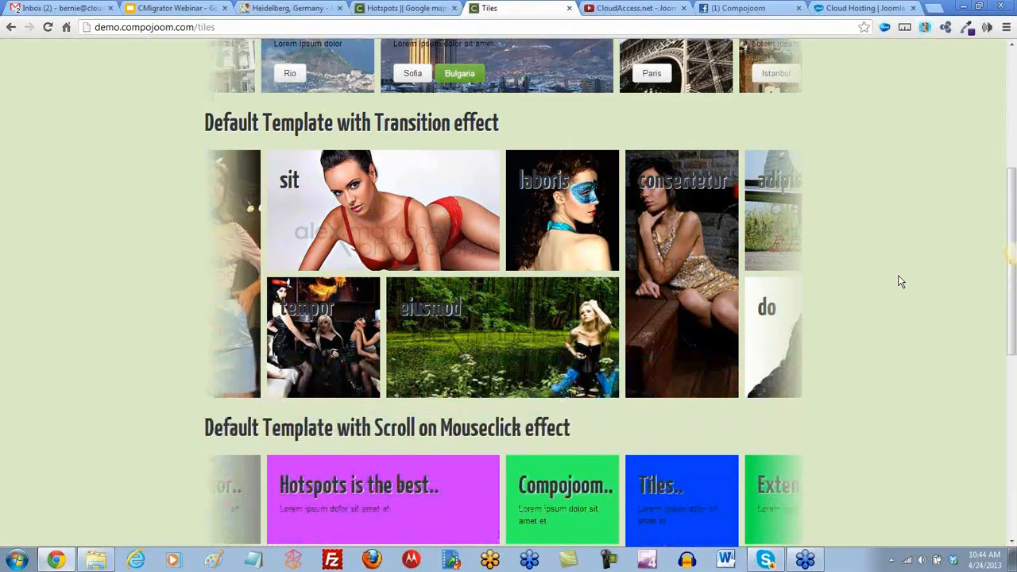
{"action": "scroll", "coordinate": [900, 281], "scroll_direction": "down", "scroll_amount": 2}
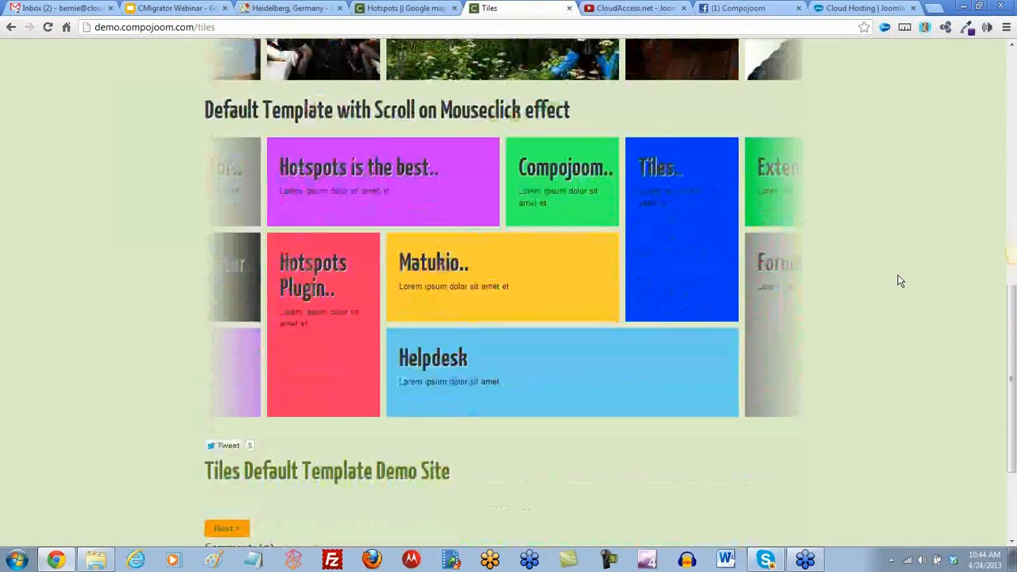
{"action": "scroll", "coordinate": [900, 281], "scroll_direction": "down", "scroll_amount": 2}
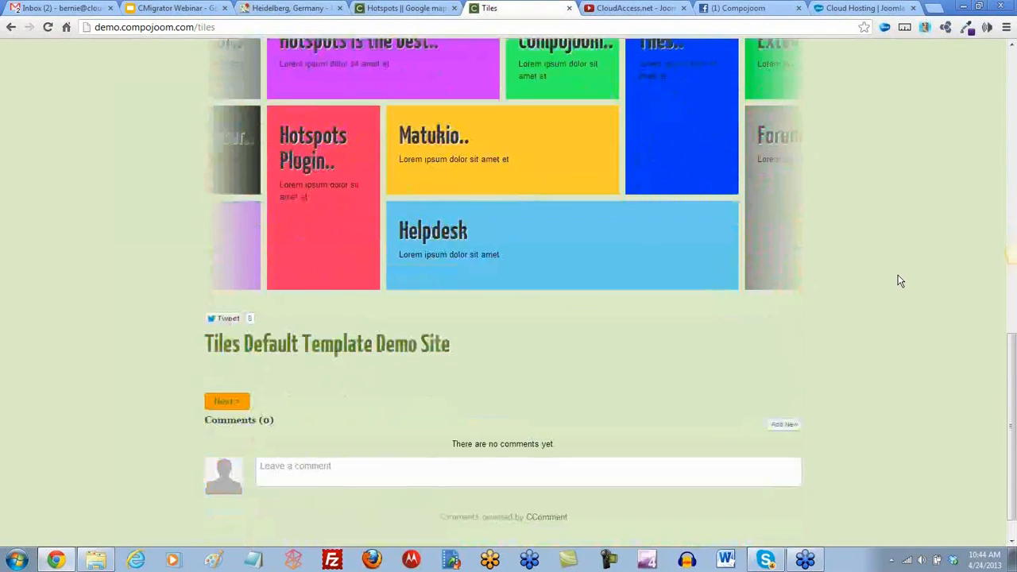
{"action": "scroll", "coordinate": [900, 281], "scroll_direction": "up", "scroll_amount": 1}
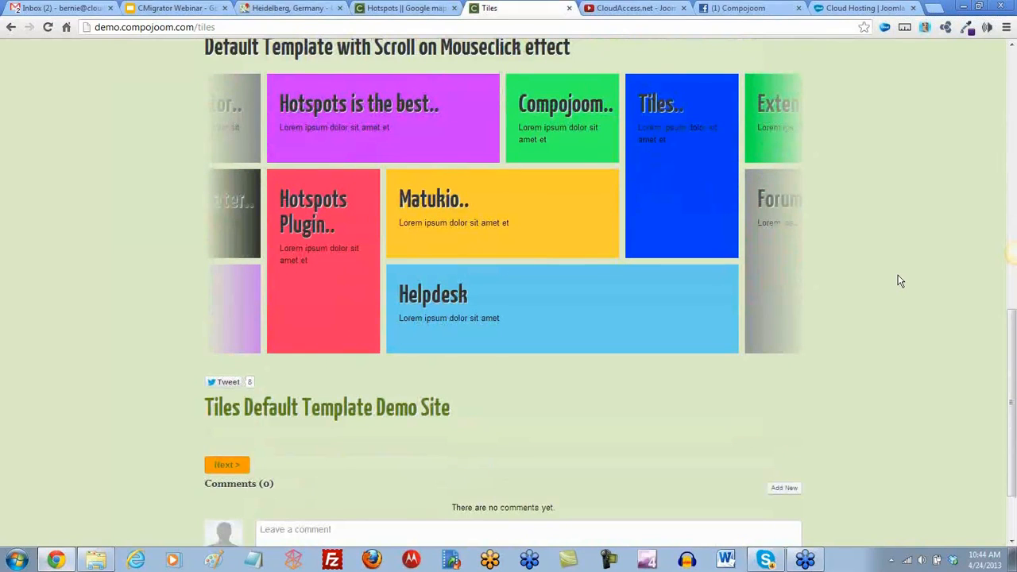
{"action": "scroll", "coordinate": [900, 281], "scroll_direction": "up", "scroll_amount": 10}
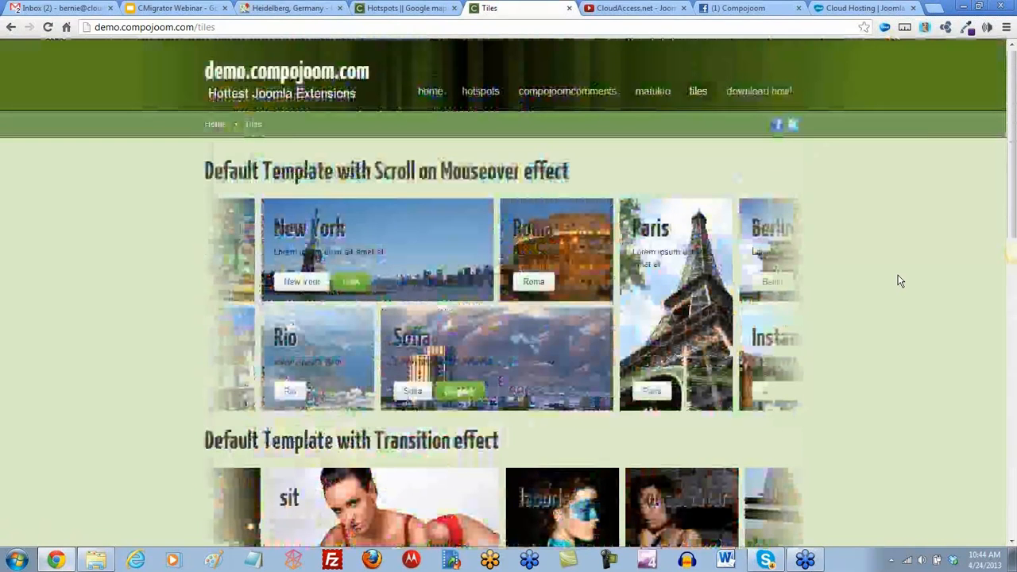
{"action": "left_click", "coordinate": [430, 92]}
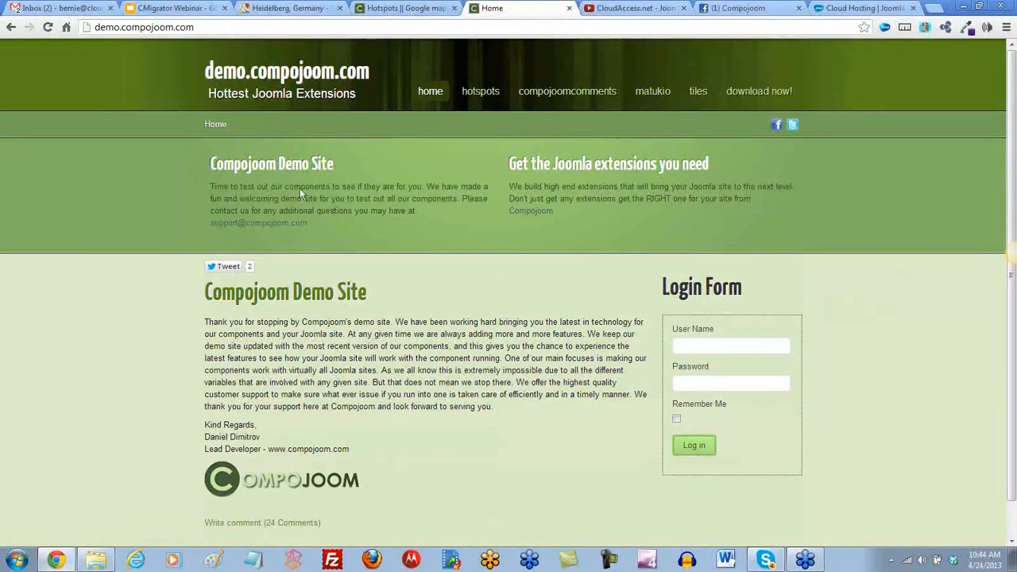
Delete 'demo.' from the web address to load the main compojoom.com site
{"action": "left_click_drag", "start_coordinate": [121, 27], "coordinate": [92, 27]}
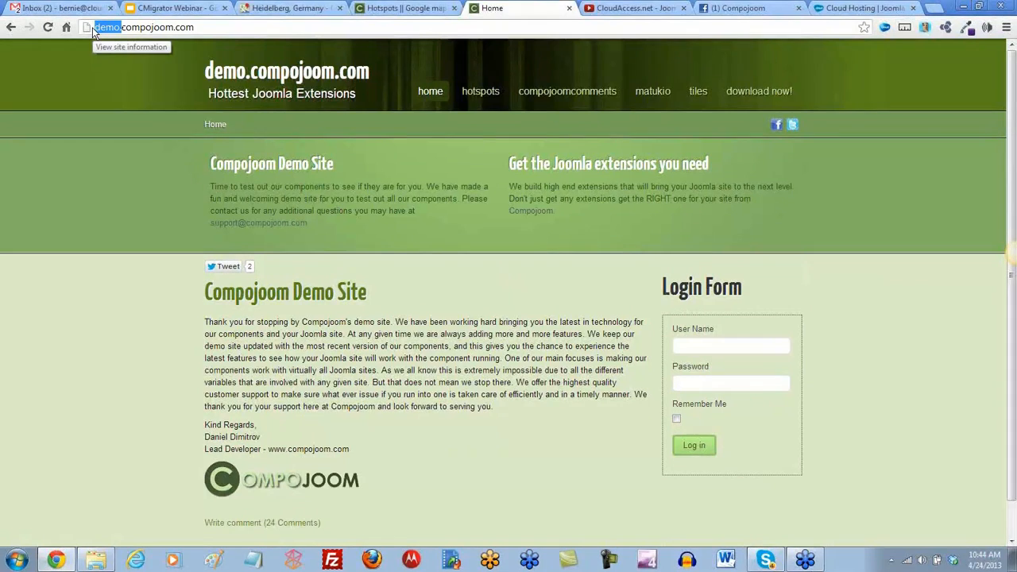
{"action": "key", "text": "Delete"}
{"action": "key", "text": "Delete"}
{"action": "key", "text": "Return"}
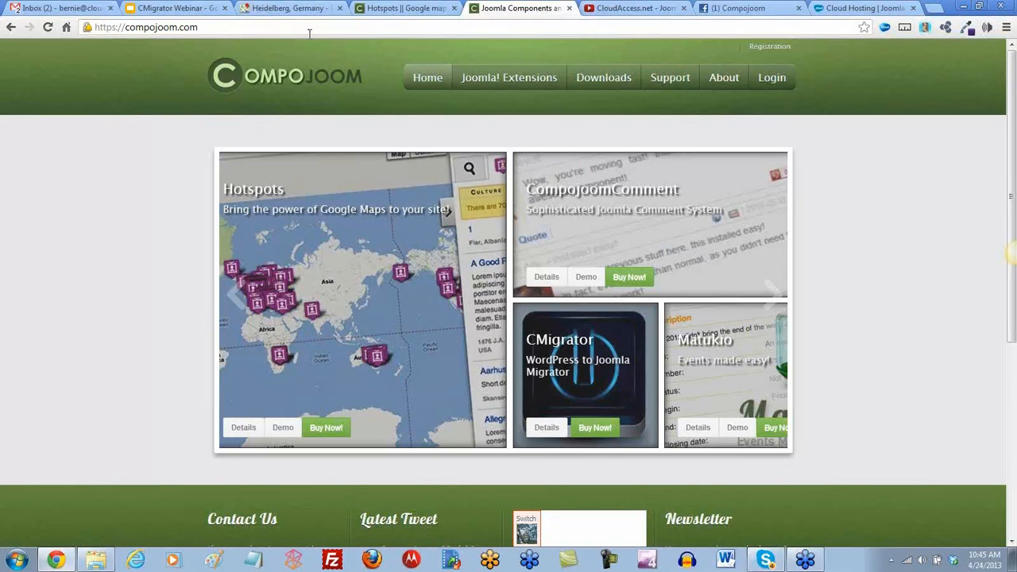
{"action": "mouse_move", "coordinate": [602, 81]}
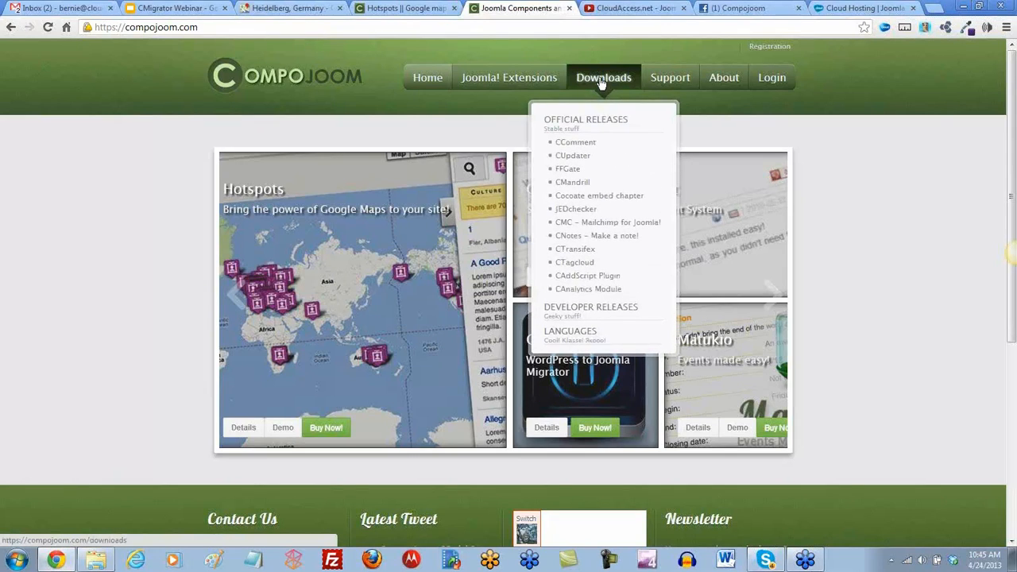
Go to Compojoom's Languages page and show CComment's translations: English 100%, five other languages 66%
{"action": "left_click", "coordinate": [582, 337]}
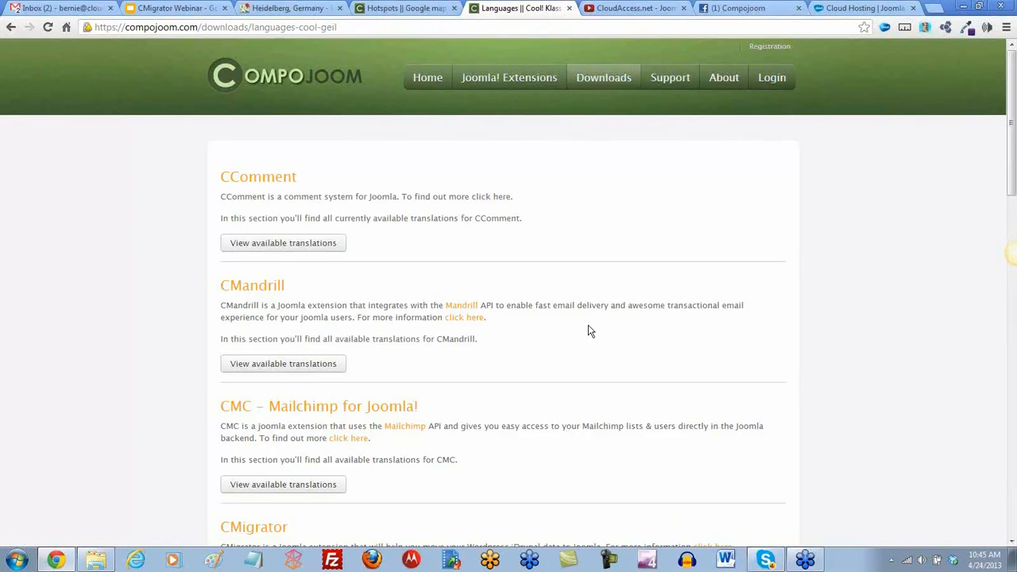
{"action": "scroll", "coordinate": [588, 328], "scroll_direction": "down", "scroll_amount": 1}
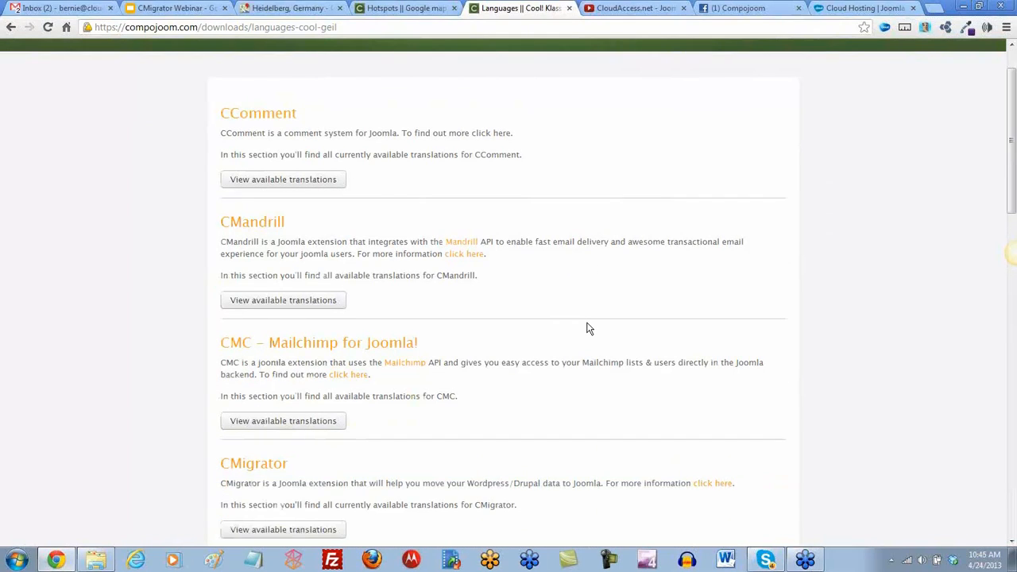
{"action": "scroll", "coordinate": [588, 329], "scroll_direction": "up", "scroll_amount": 1}
{"action": "scroll", "coordinate": [589, 328], "scroll_direction": "down", "scroll_amount": 1}
{"action": "left_click", "coordinate": [318, 181]}
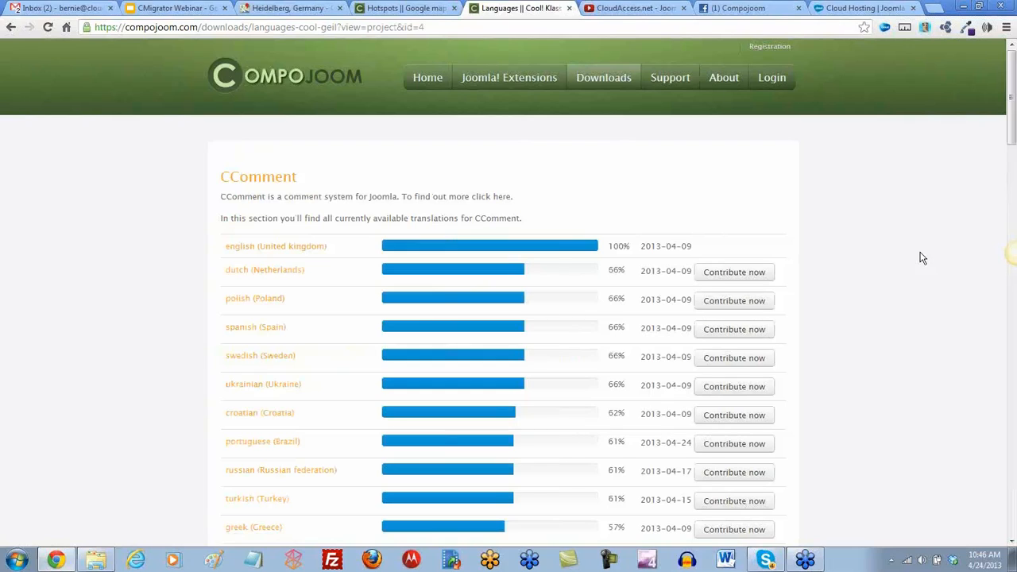
{"action": "key", "text": "XF86AudioRaiseVolume"}
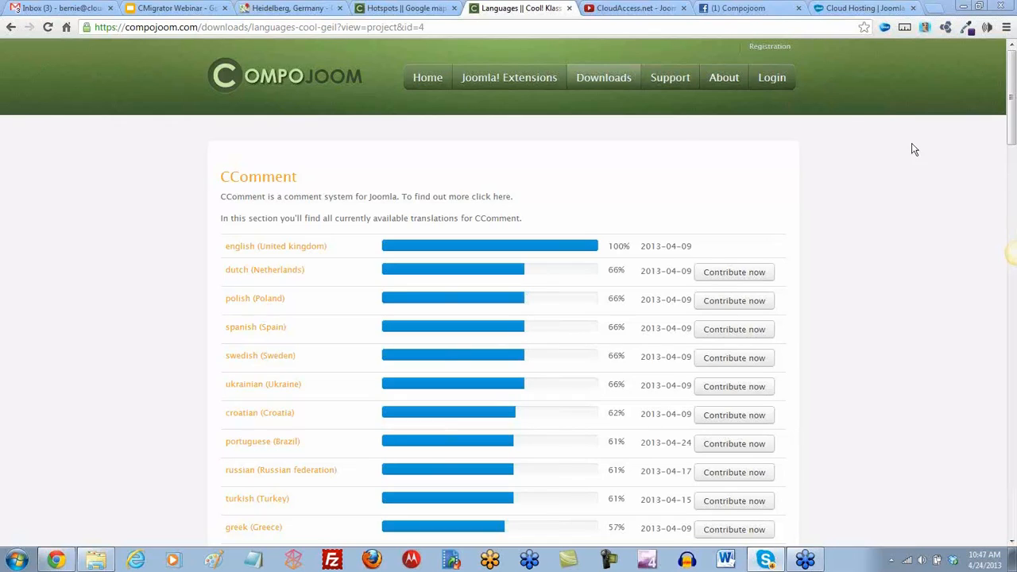
Check the Compojoom Facebook page, return to the Compojoom home page, then switch to CloudAccess.net
{"action": "left_click", "coordinate": [739, 8]}
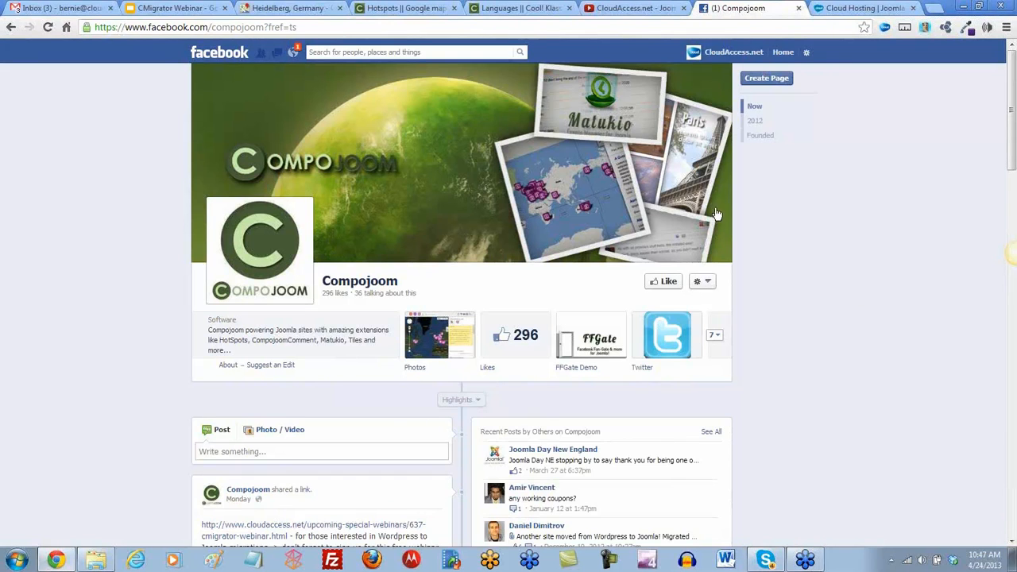
{"action": "left_click", "coordinate": [509, 8]}
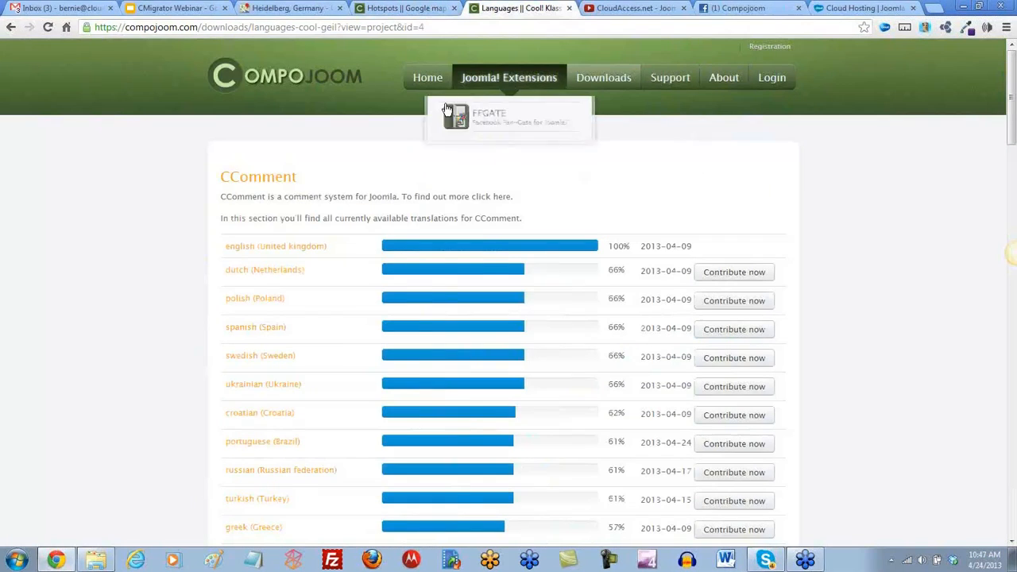
{"action": "left_click", "coordinate": [425, 83]}
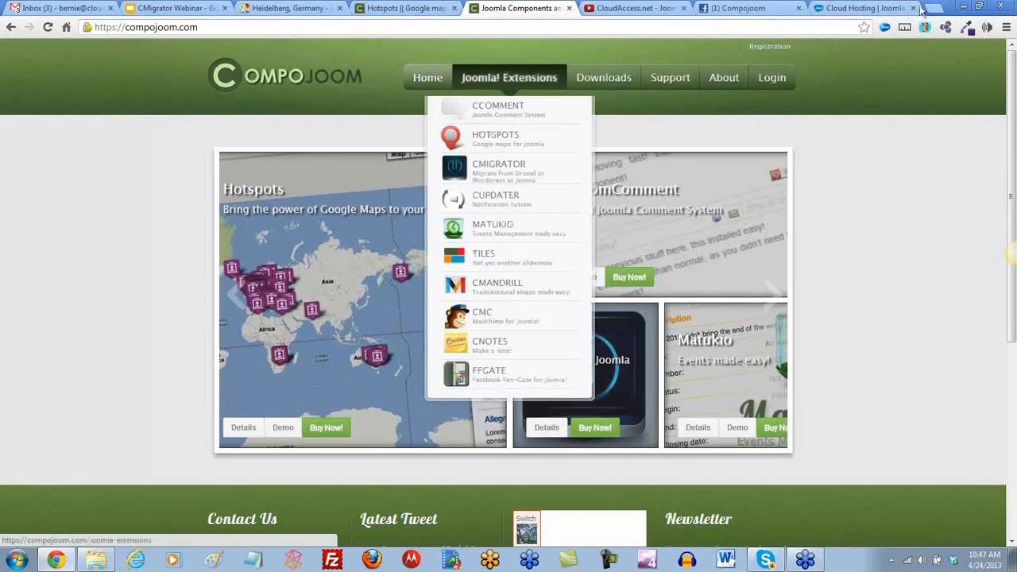
{"action": "left_click", "coordinate": [862, 8]}
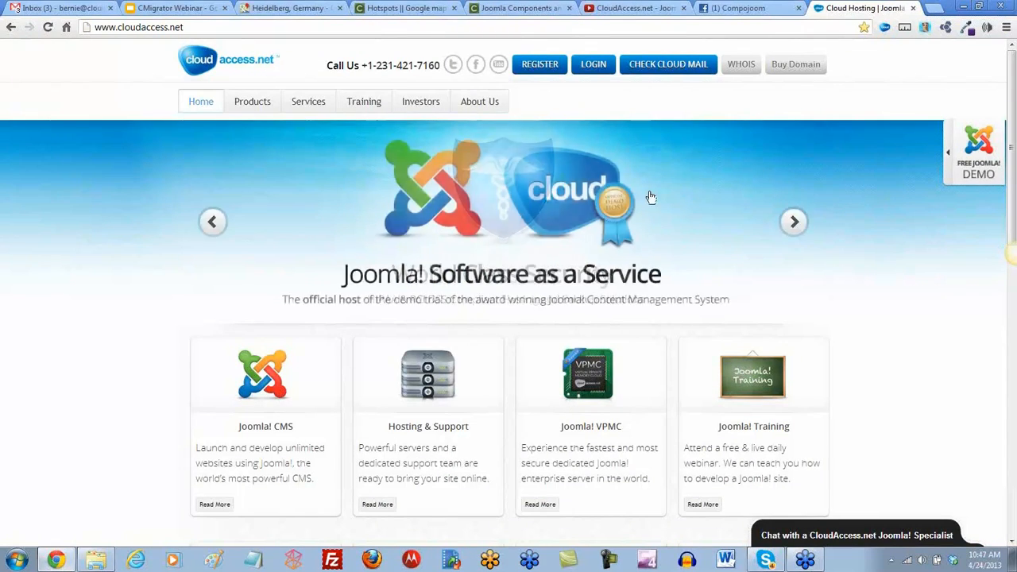
Open Training > Joomla Webinars and scroll down to the upcoming CMigrator webinar on April 24, 2013
{"action": "mouse_move", "coordinate": [364, 112]}
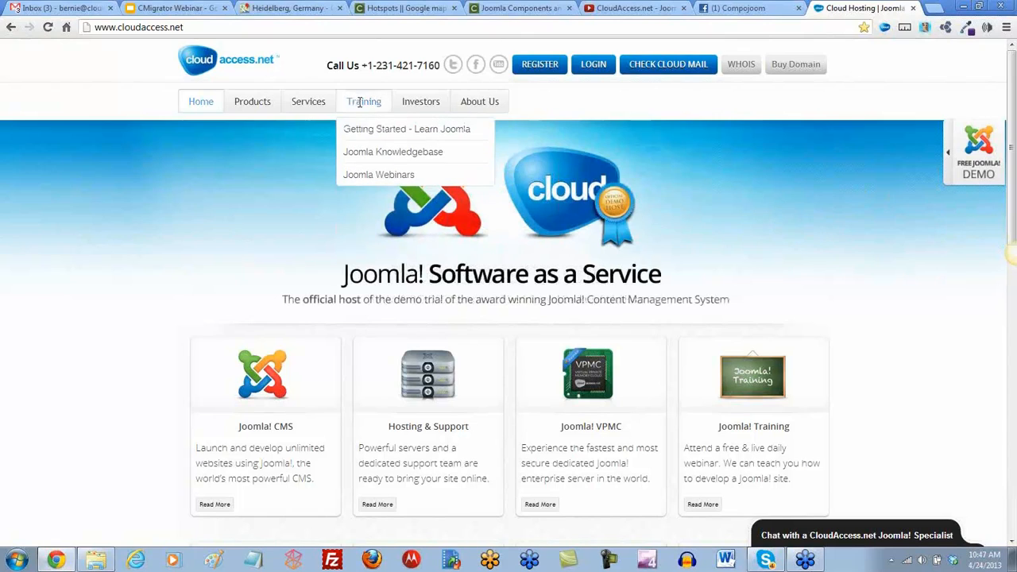
{"action": "left_click", "coordinate": [368, 178]}
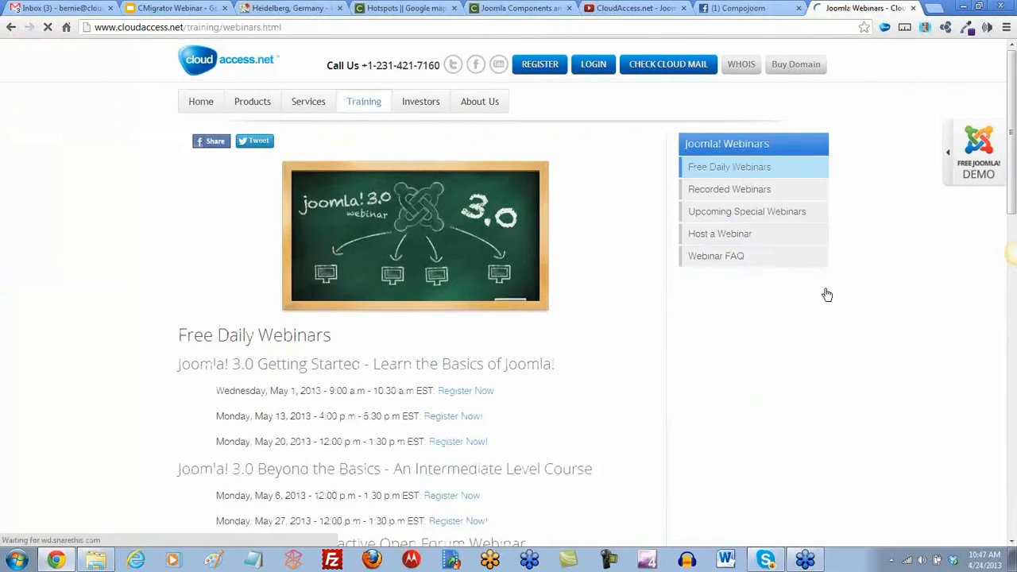
{"action": "scroll", "coordinate": [695, 341], "scroll_direction": "down", "scroll_amount": 5}
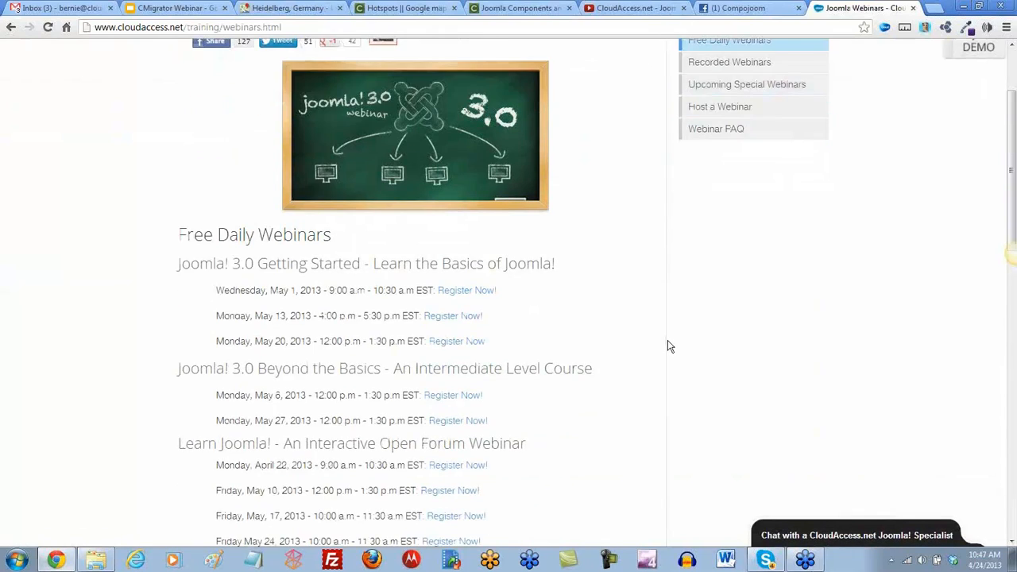
{"action": "scroll", "coordinate": [667, 346], "scroll_direction": "down", "scroll_amount": 2}
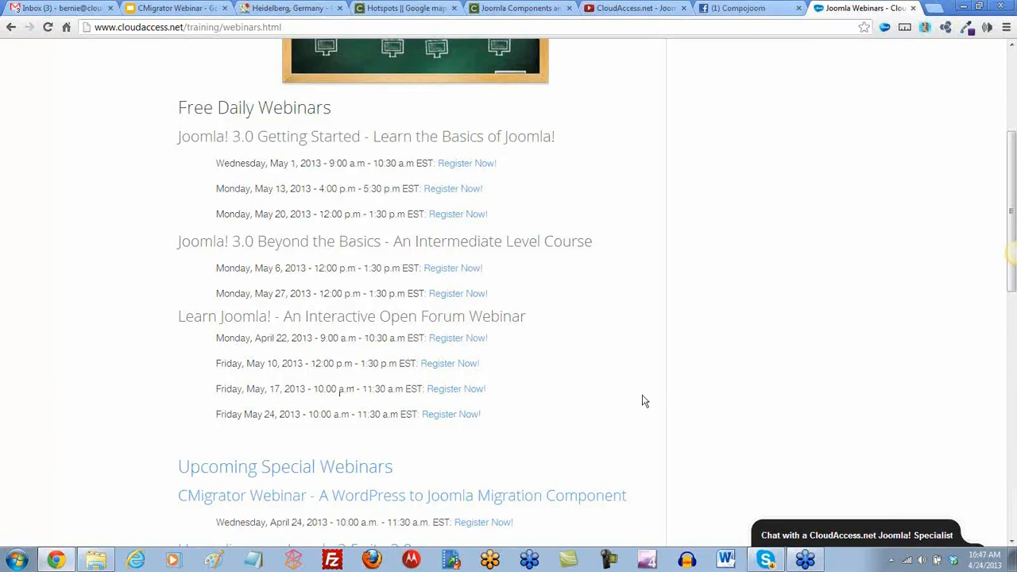
{"action": "scroll", "coordinate": [643, 401], "scroll_direction": "down", "scroll_amount": 4}
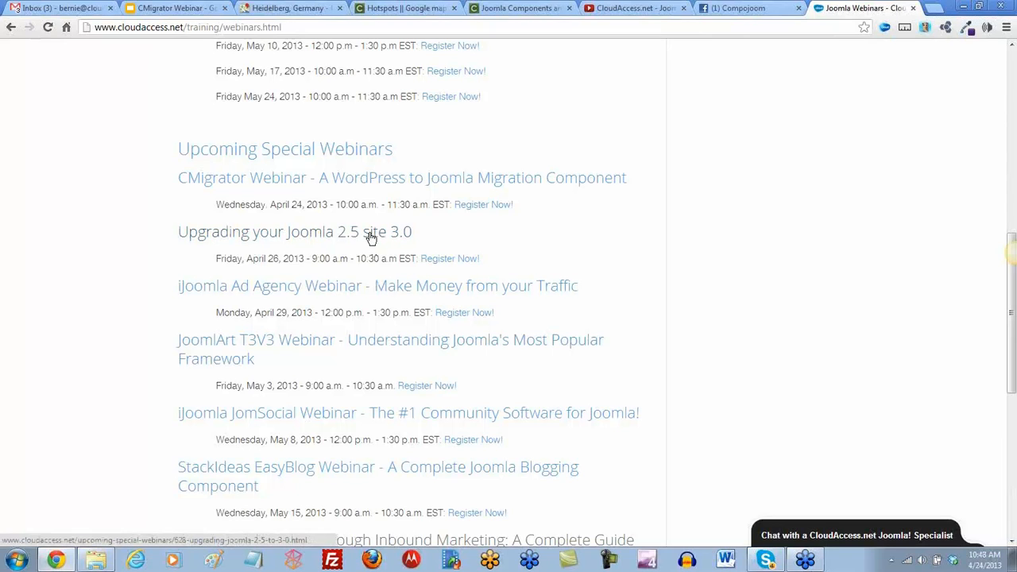
Read through the CMigrator, Joomla 2.5-to-3.0 upgrade, EasyBlog and AEC special webinar entries
{"action": "left_click", "coordinate": [358, 154]}
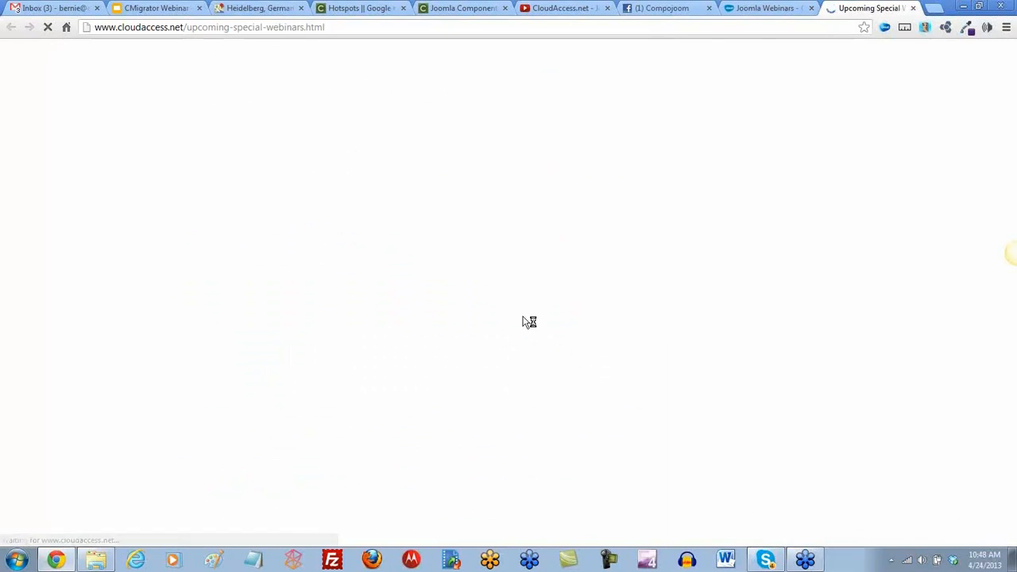
{"action": "scroll", "coordinate": [616, 323], "scroll_direction": "down", "scroll_amount": 2}
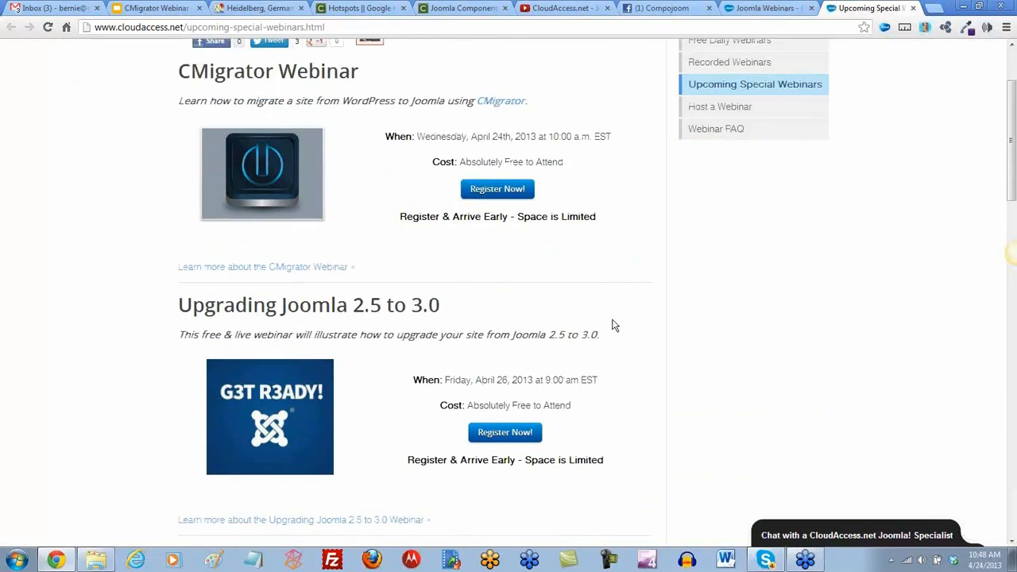
{"action": "scroll", "coordinate": [613, 325], "scroll_direction": "down", "scroll_amount": 2}
{"action": "scroll", "coordinate": [612, 325], "scroll_direction": "down", "scroll_amount": 5}
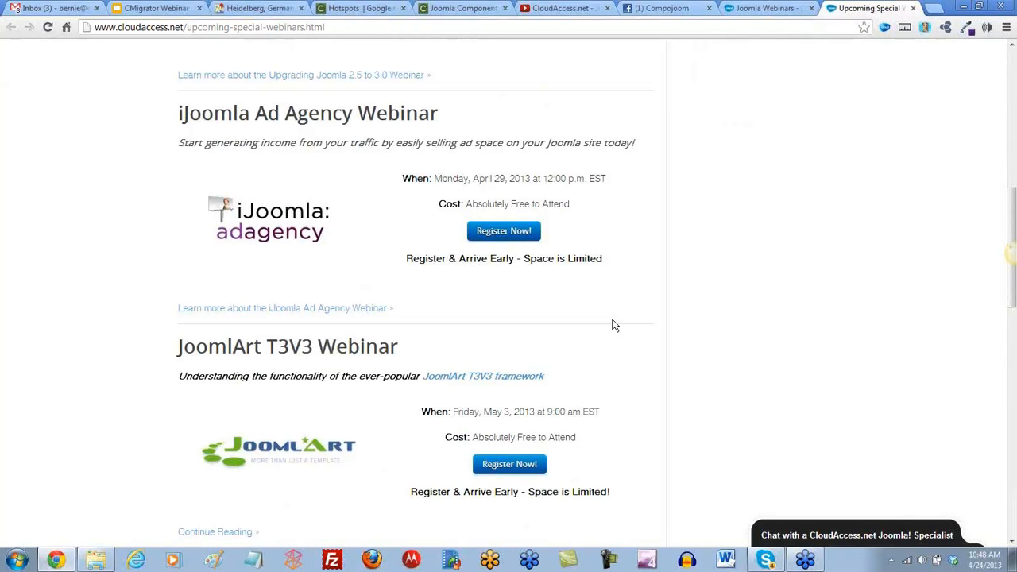
{"action": "scroll", "coordinate": [614, 325], "scroll_direction": "down", "scroll_amount": 3}
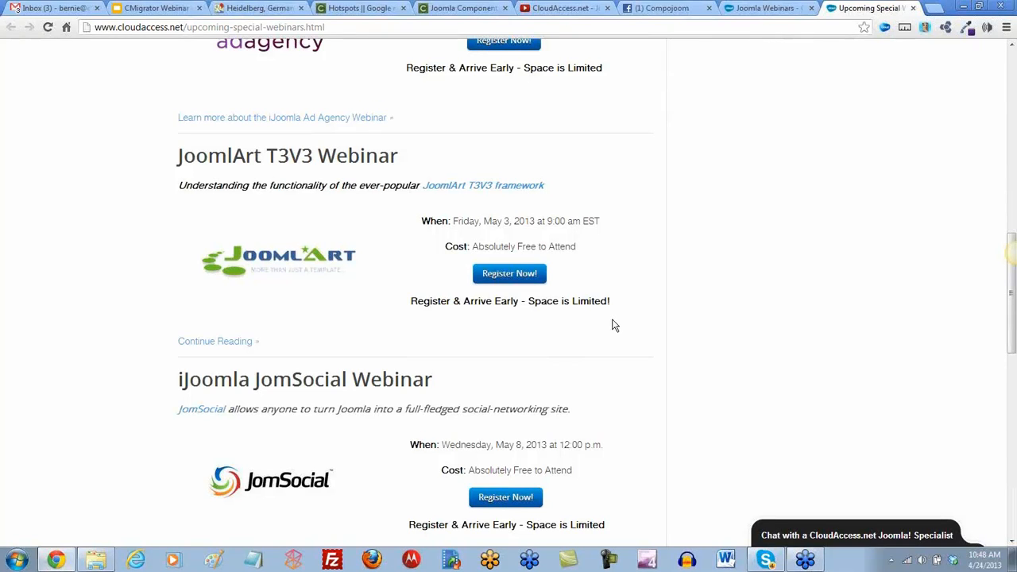
{"action": "scroll", "coordinate": [613, 325], "scroll_direction": "down", "scroll_amount": 2}
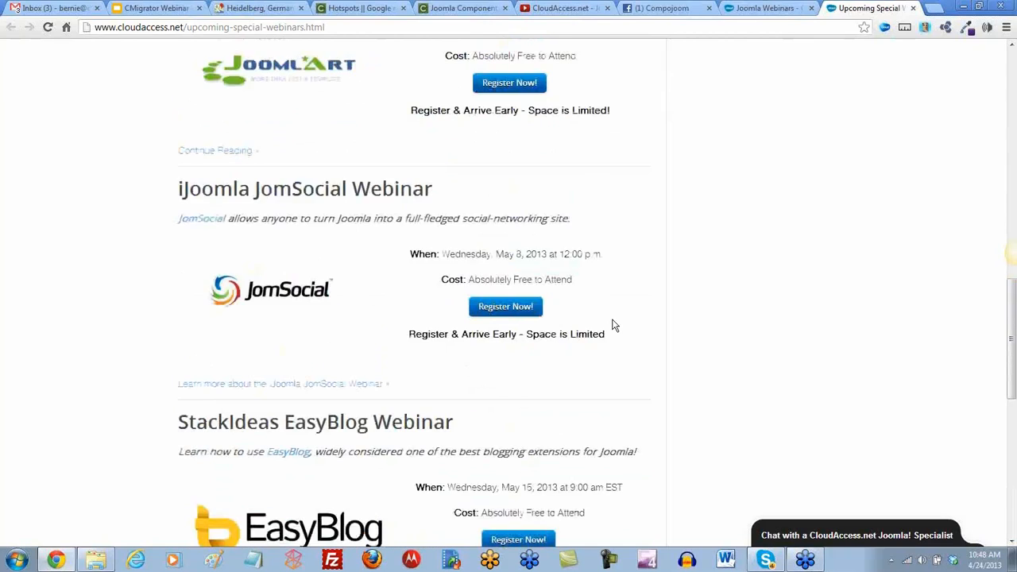
{"action": "scroll", "coordinate": [612, 325], "scroll_direction": "down", "scroll_amount": 1}
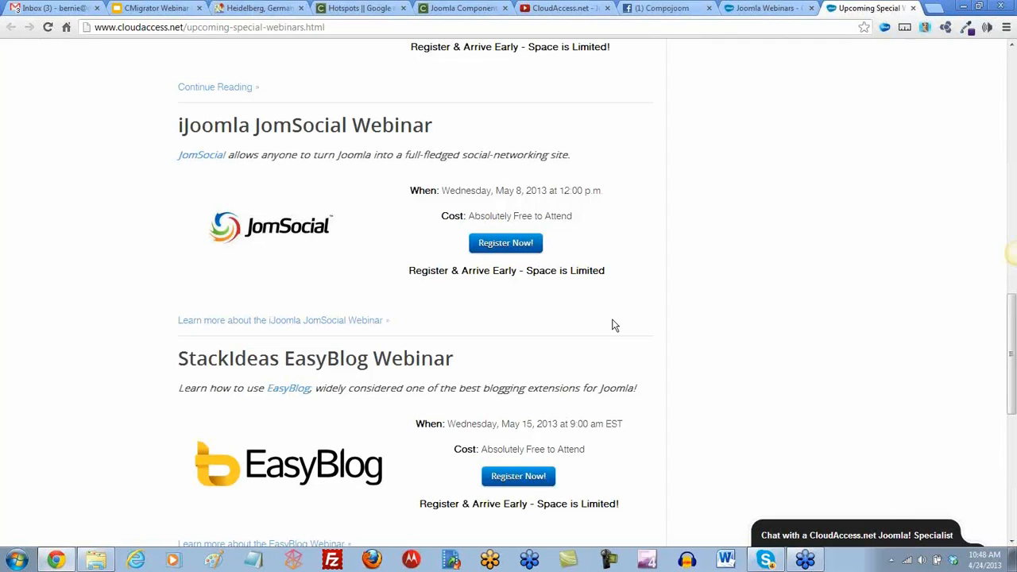
{"action": "scroll", "coordinate": [624, 324], "scroll_direction": "down", "scroll_amount": 3}
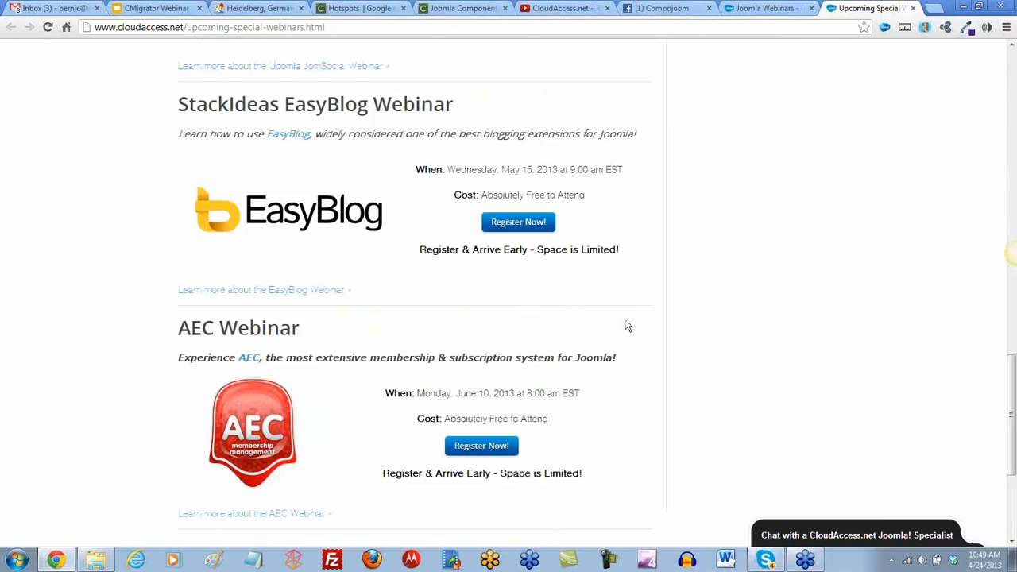
{"action": "scroll", "coordinate": [626, 325], "scroll_direction": "down", "scroll_amount": 2}
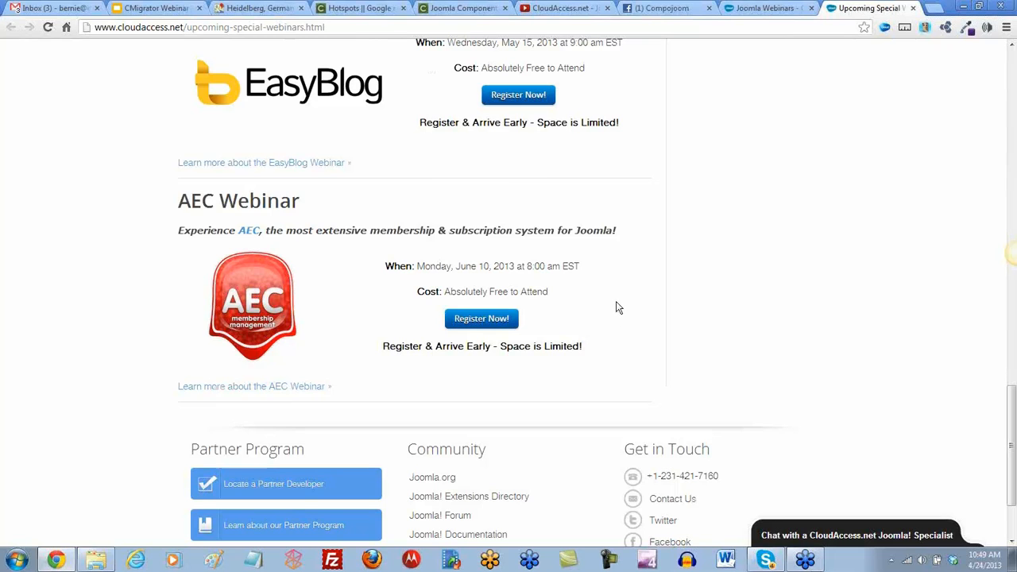
{"action": "scroll", "coordinate": [619, 307], "scroll_direction": "up", "scroll_amount": 15}
{"action": "scroll", "coordinate": [618, 307], "scroll_direction": "up", "scroll_amount": 3}
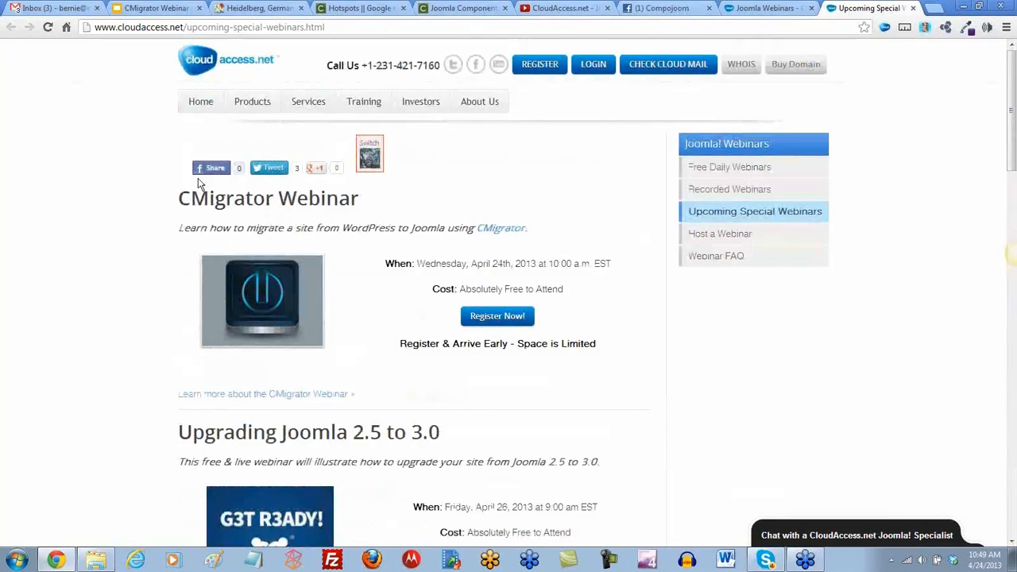
Select the special webinars page address, then navigate back to the CloudAccess.net home page
{"action": "left_click", "coordinate": [241, 28]}
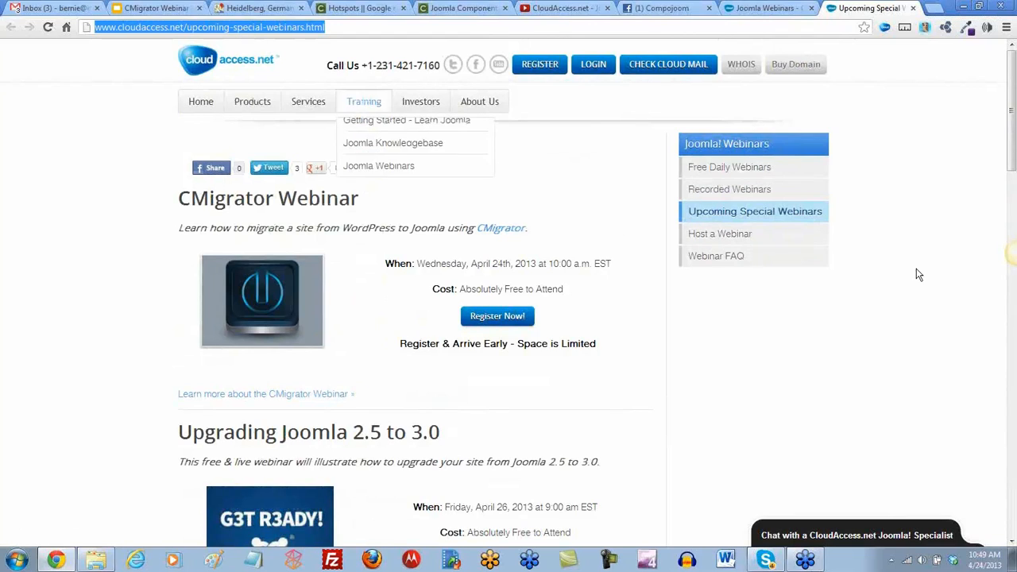
{"action": "left_click", "coordinate": [1009, 305]}
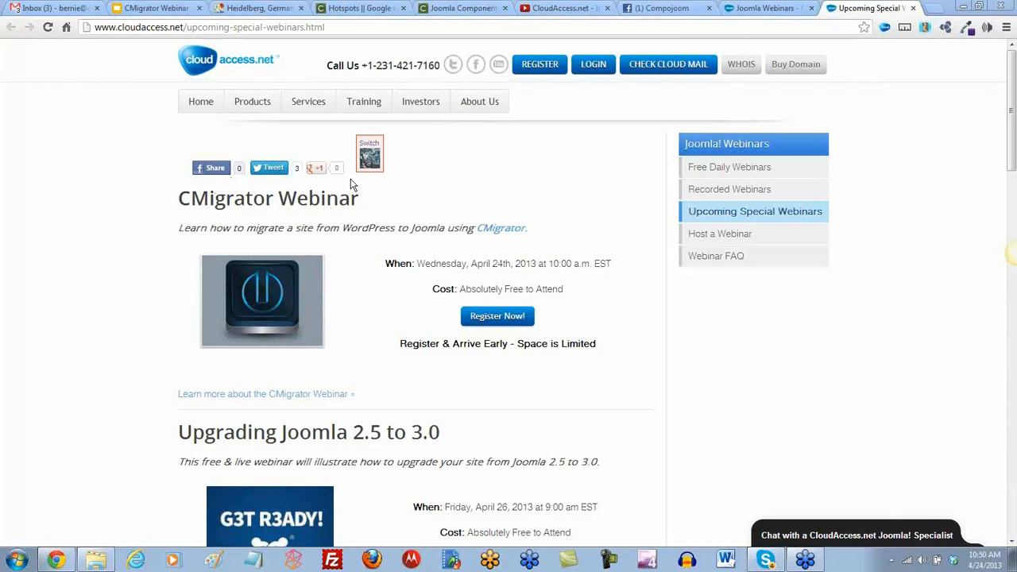
{"action": "left_click", "coordinate": [200, 103]}
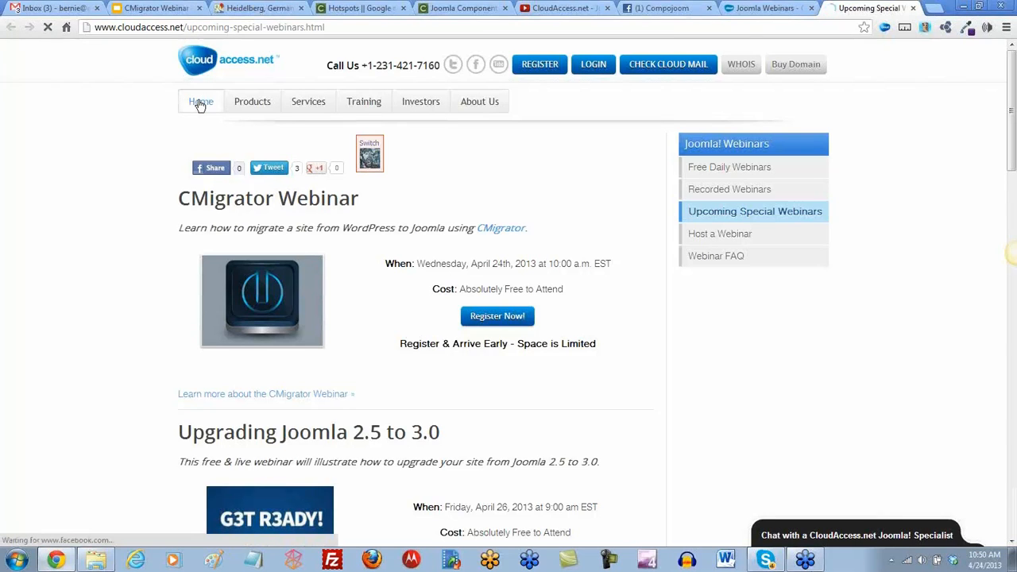